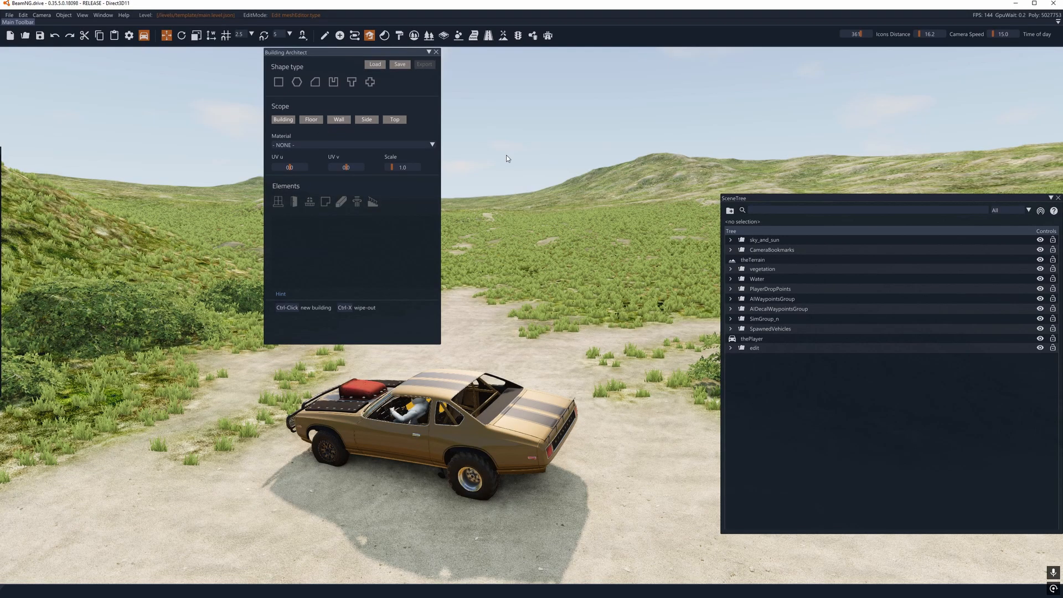
right_click_drag(581, 164, 484, 151)
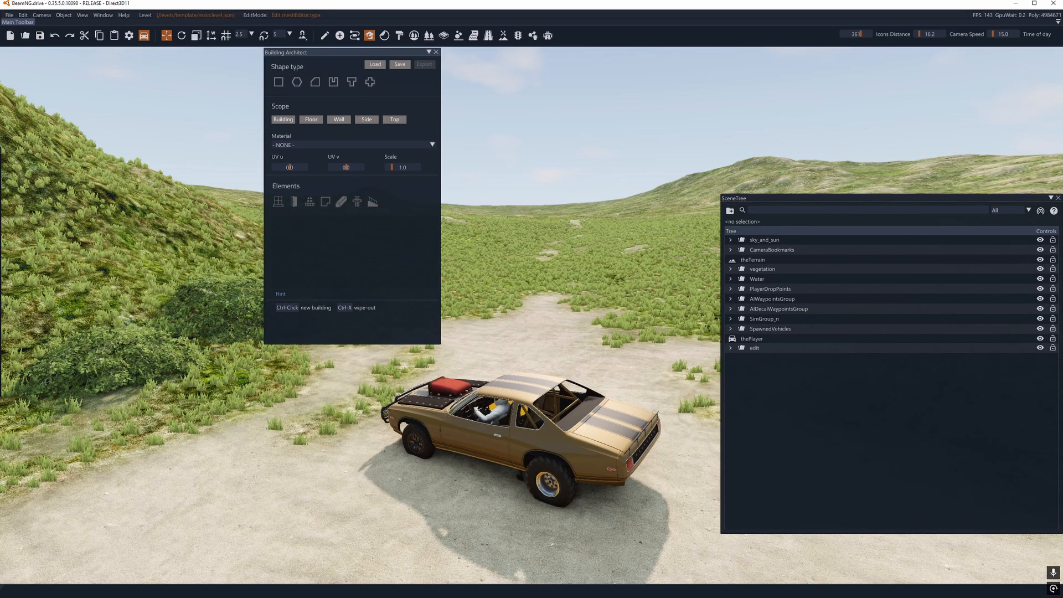
right_click_drag(484, 152, 496, 159)
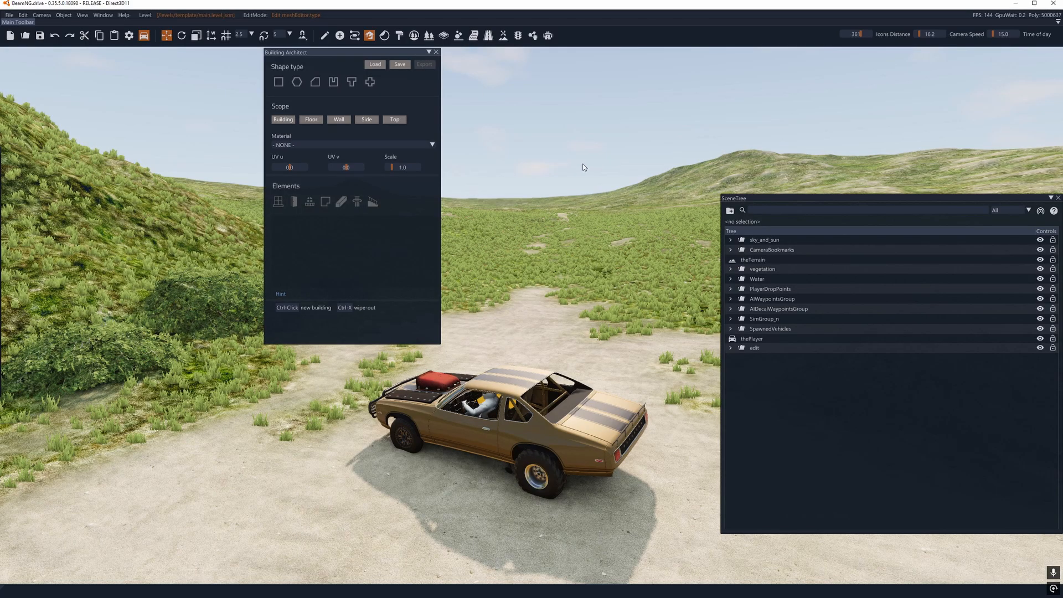
right_click_drag(575, 247, 579, 249)
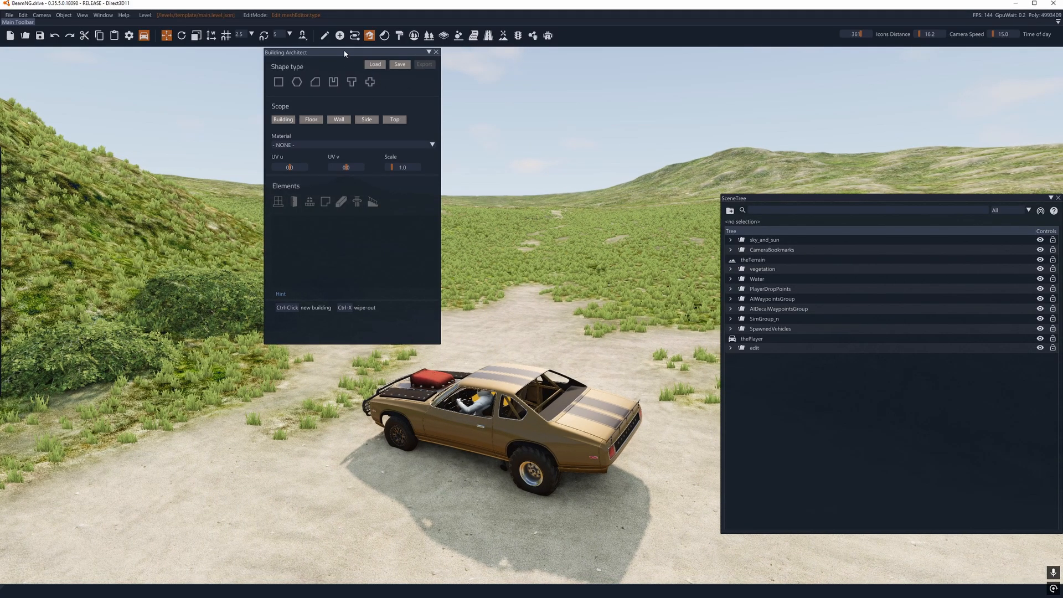
Load the saved building session buildingtest1.json into the Building Architect
left_click(368, 37)
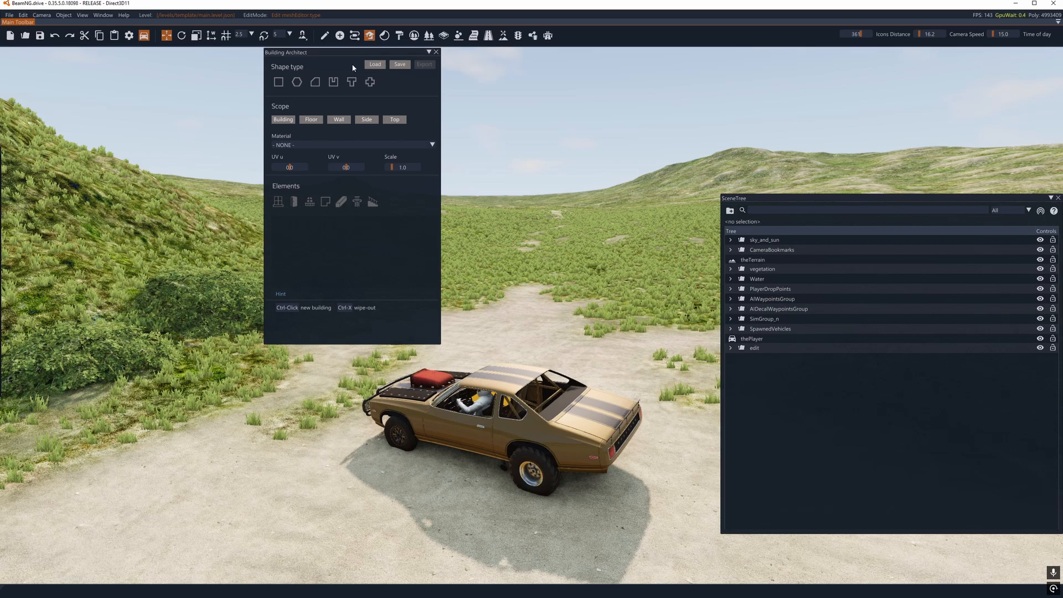
left_click(374, 65)
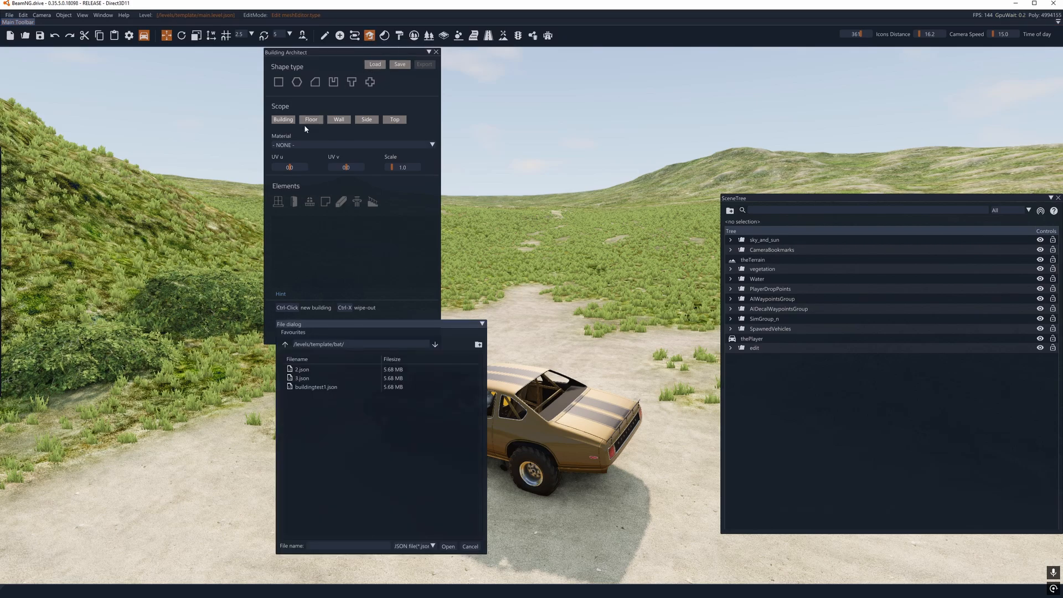
left_click(315, 387)
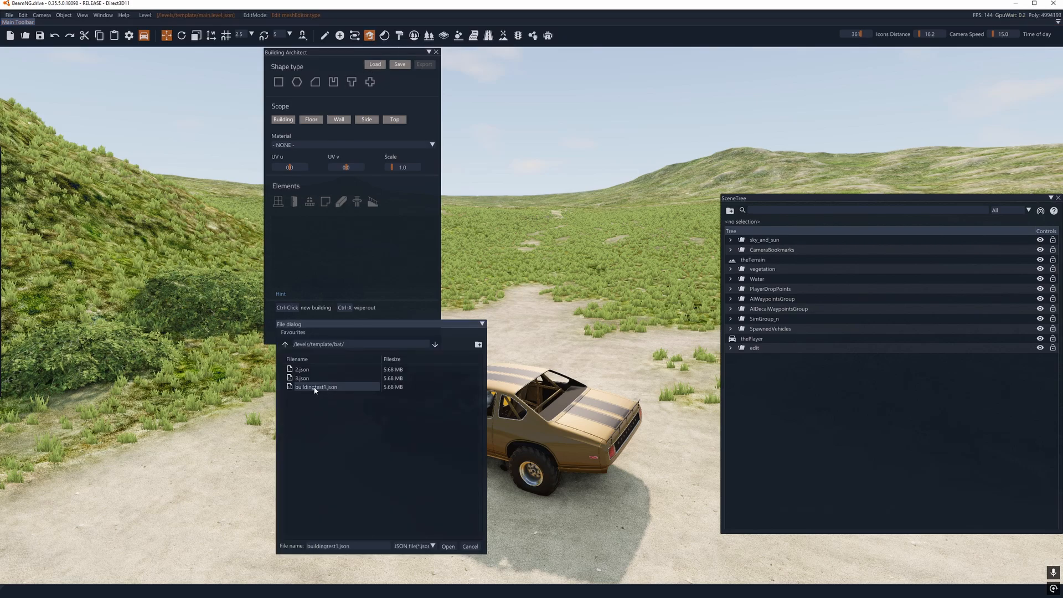
left_click(448, 547)
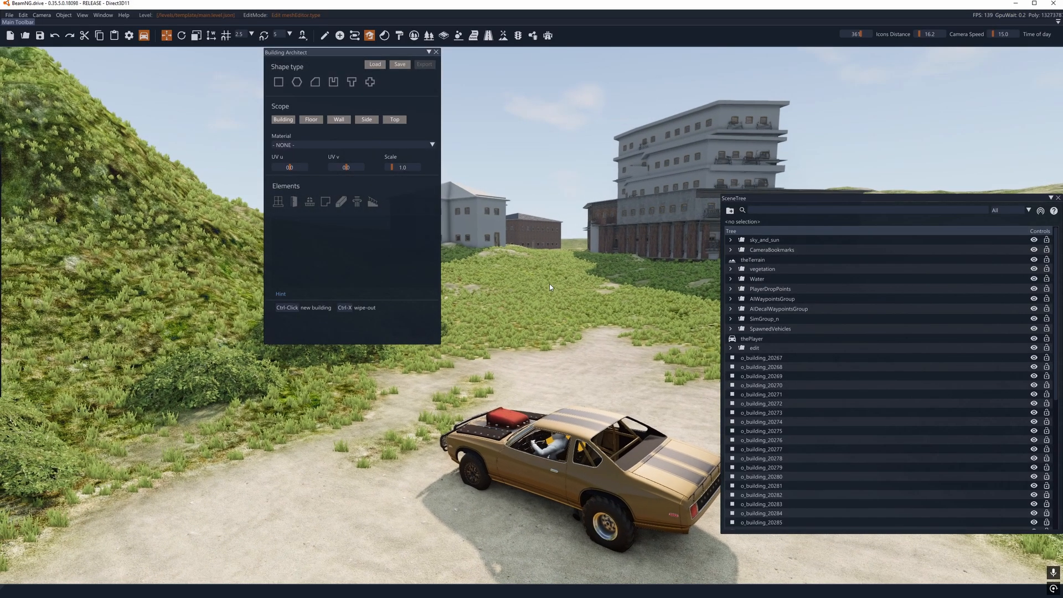
Move the Building Architect window aside and examine the loaded white and brick buildings from several sides
left_click_drag(345, 52, 81, 221)
key("w")
right_click_drag(331, 263, 107, 200)
key("w")
key("s")
key("w")
key("d")
key("w")
key("w")
key("s")
key("d")
key("w")
key("d")
key("s")
key("d")
key("s")
key("s")
key("a")
key("s")
right_click_drag(231, 271, 366, 298)
key("w")
key("a")
key("w")
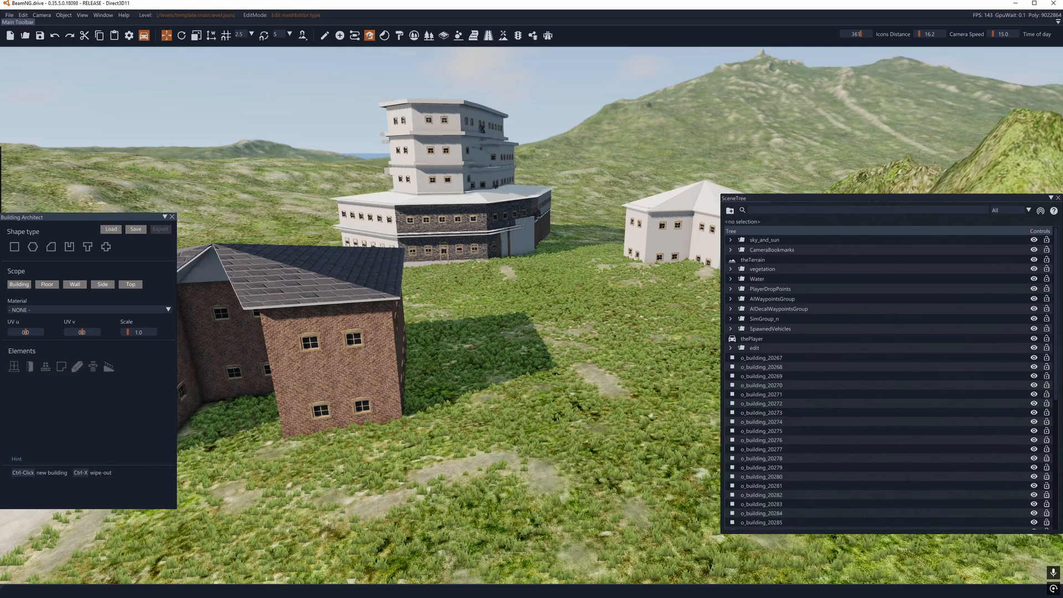
key("s")
mouse_move(420, 255)
right_mouse_down()
mouse_move(387, 257)
mouse_move(337, 230)
mouse_move(427, 251)
right_mouse_up()
key("a")
key("a")
key("s")
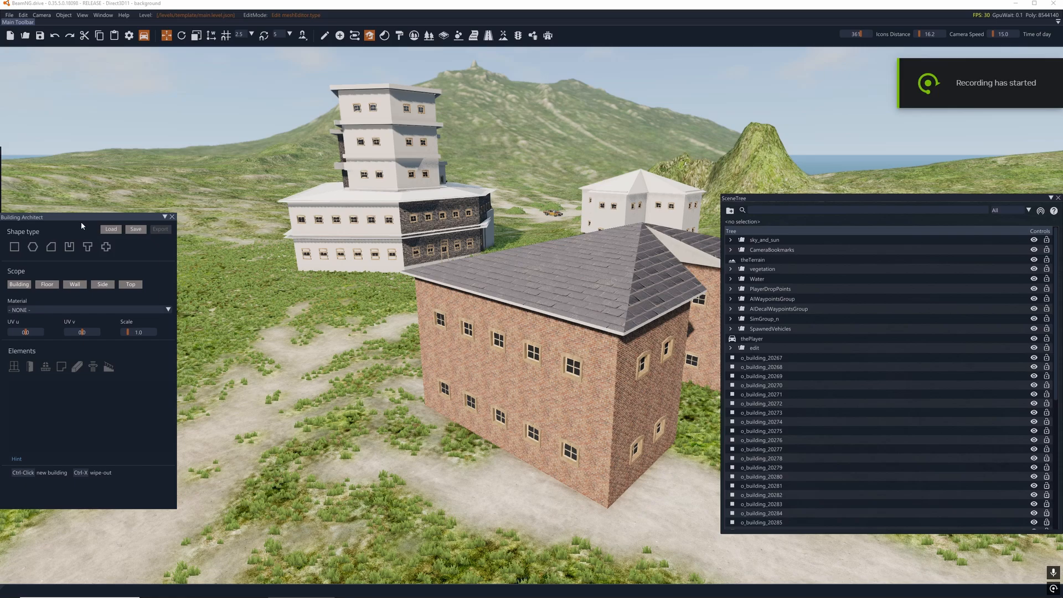
left_click_drag(77, 219, 84, 216)
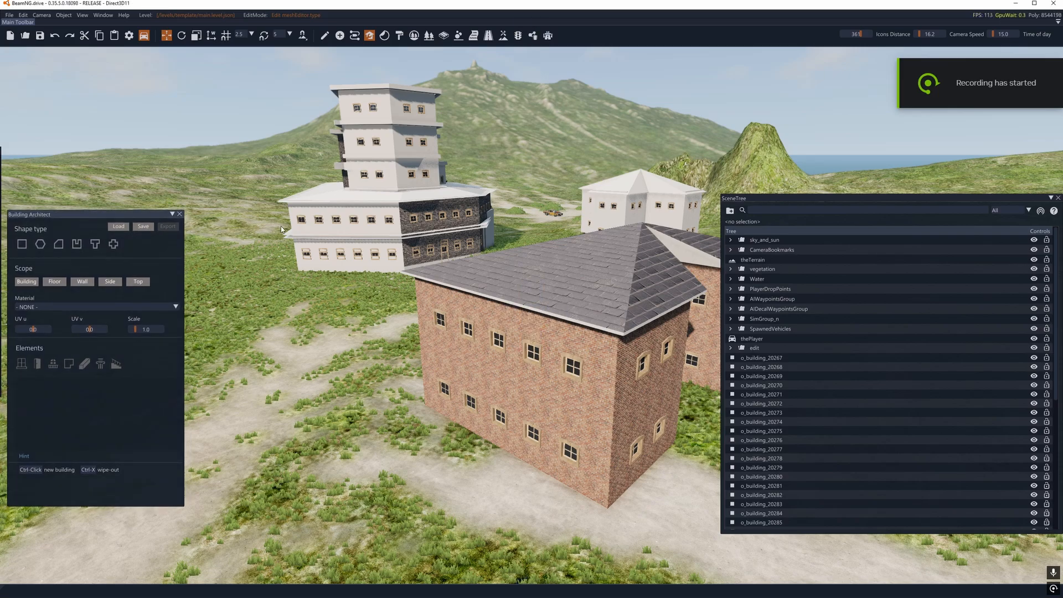
left_click_drag(1062, 61, 747, 67)
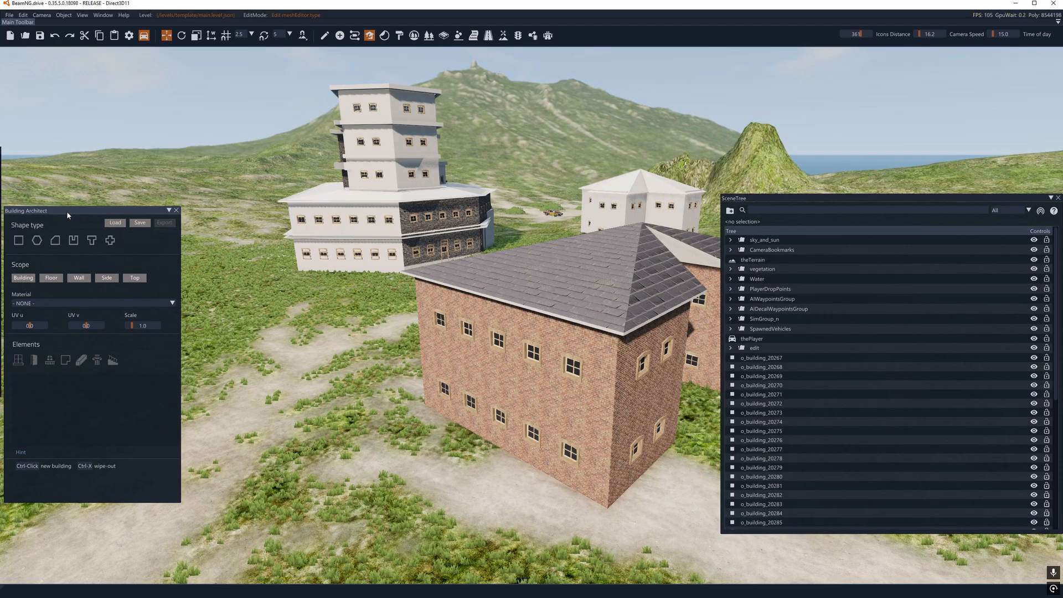
left_click_drag(66, 211, 88, 190)
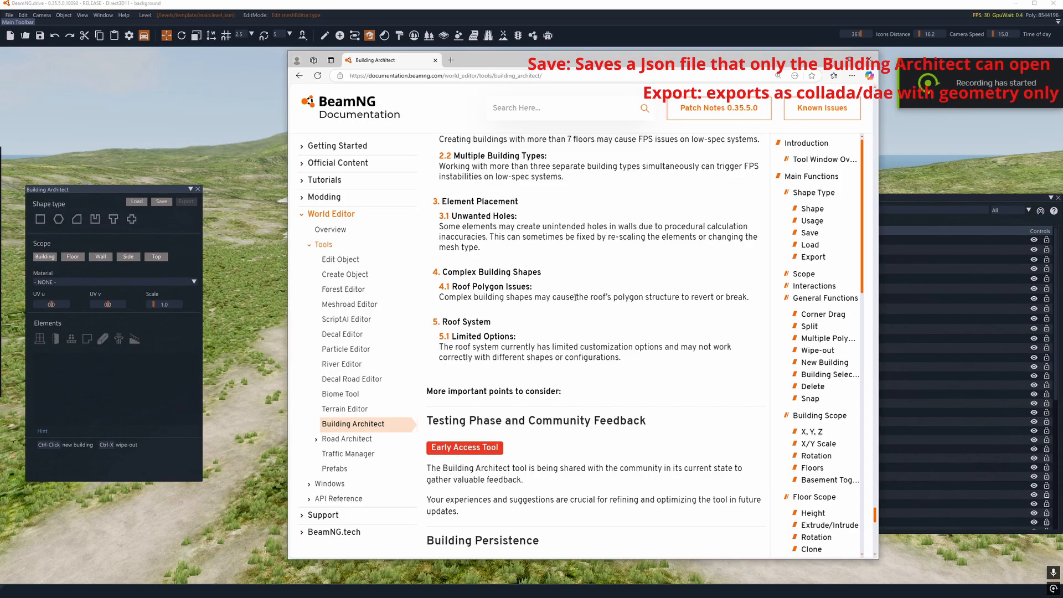
Skim the Building Architect documentation page, from the introduction through general functions and window parameters to the recommendations for modders
scroll(573, 312, "down", 2)
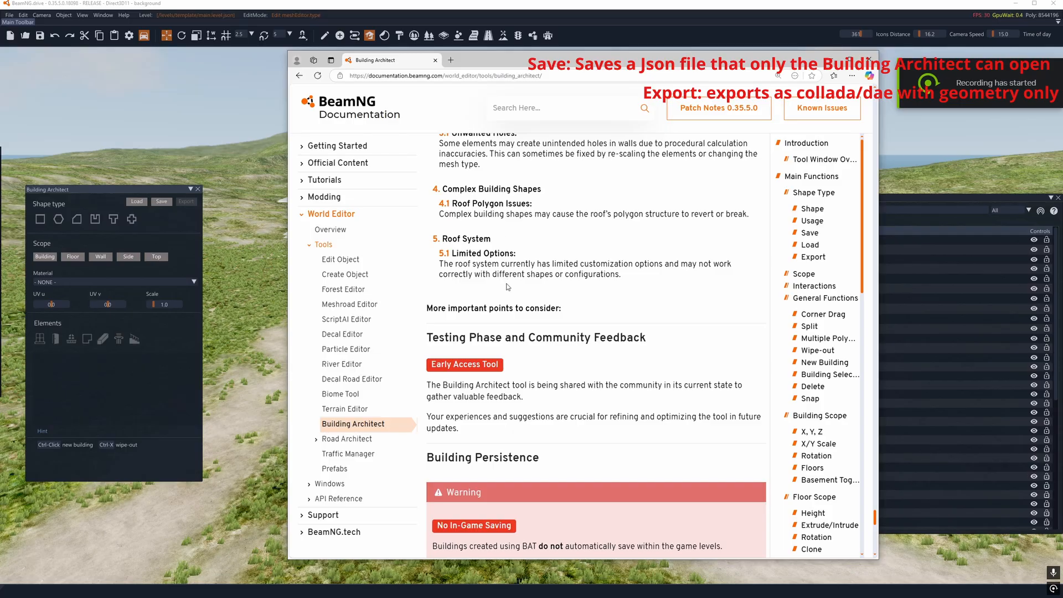
scroll(546, 328, "up", 15)
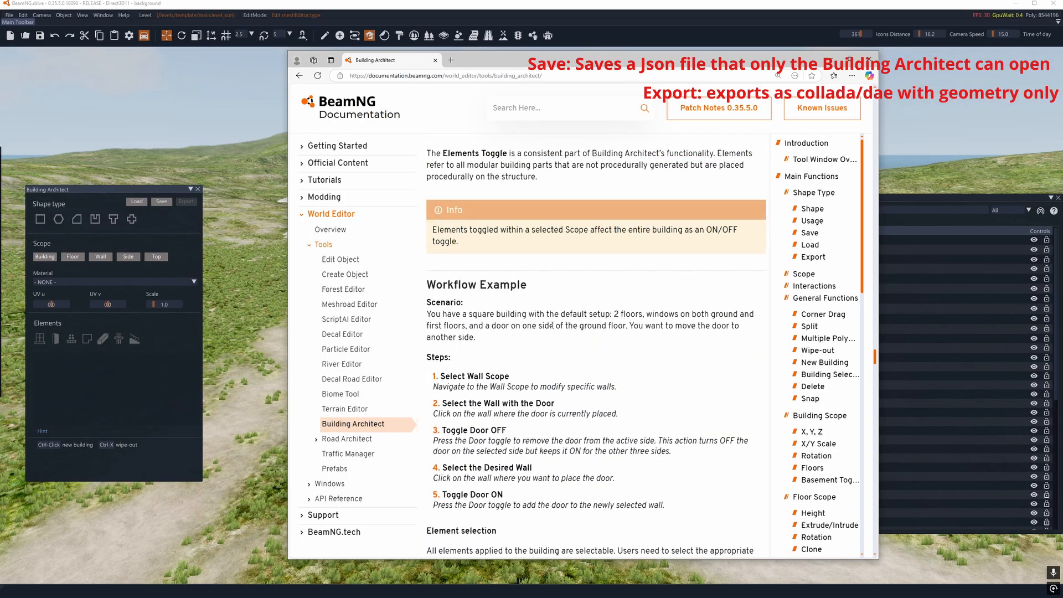
scroll(552, 325, "up", 15)
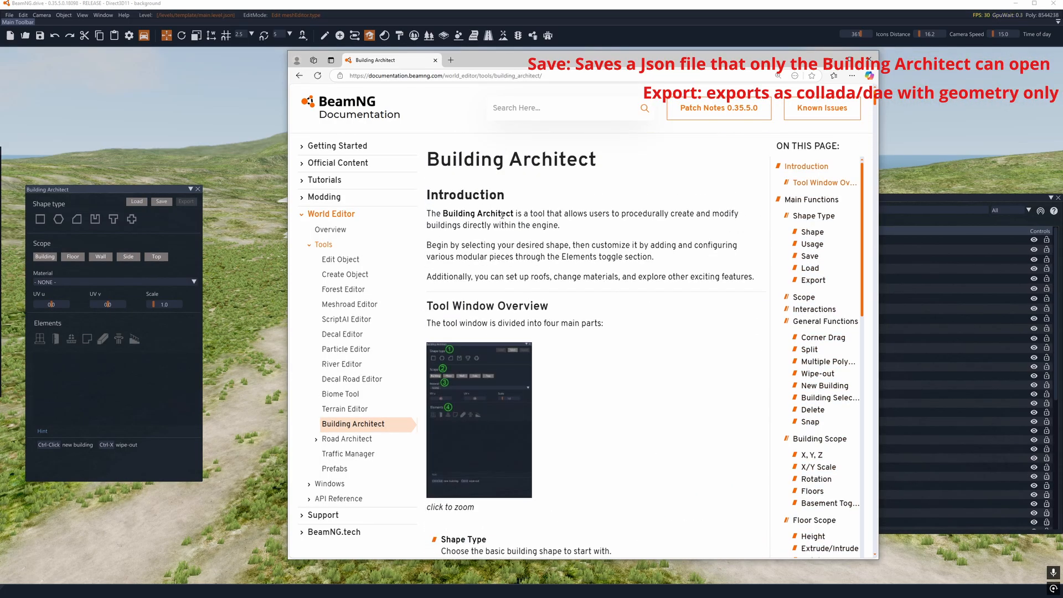
scroll(546, 337, "down", 10)
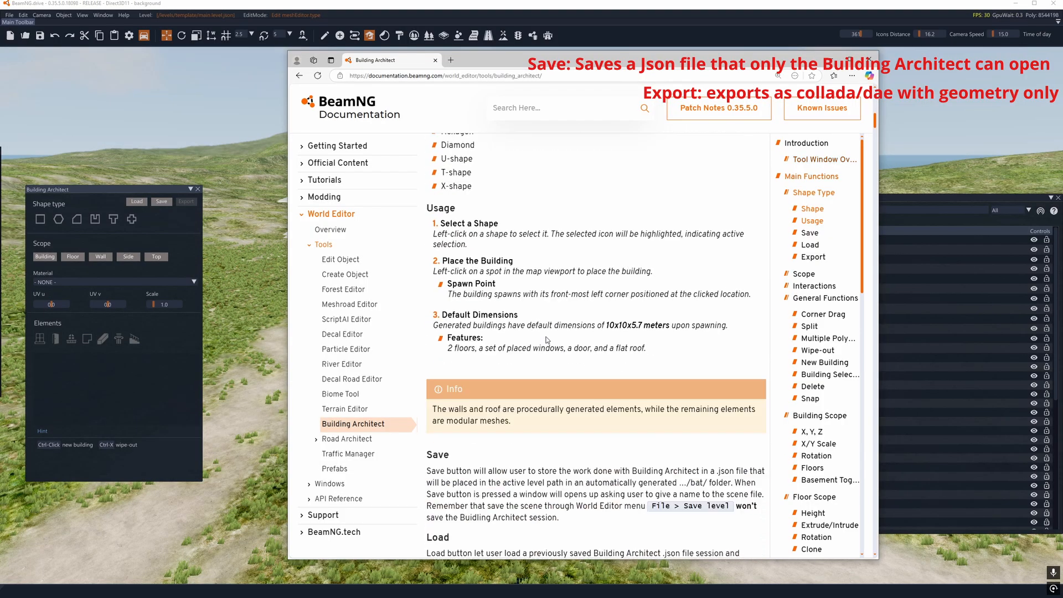
scroll(546, 338, "down", 3)
scroll(710, 254, "down", 10)
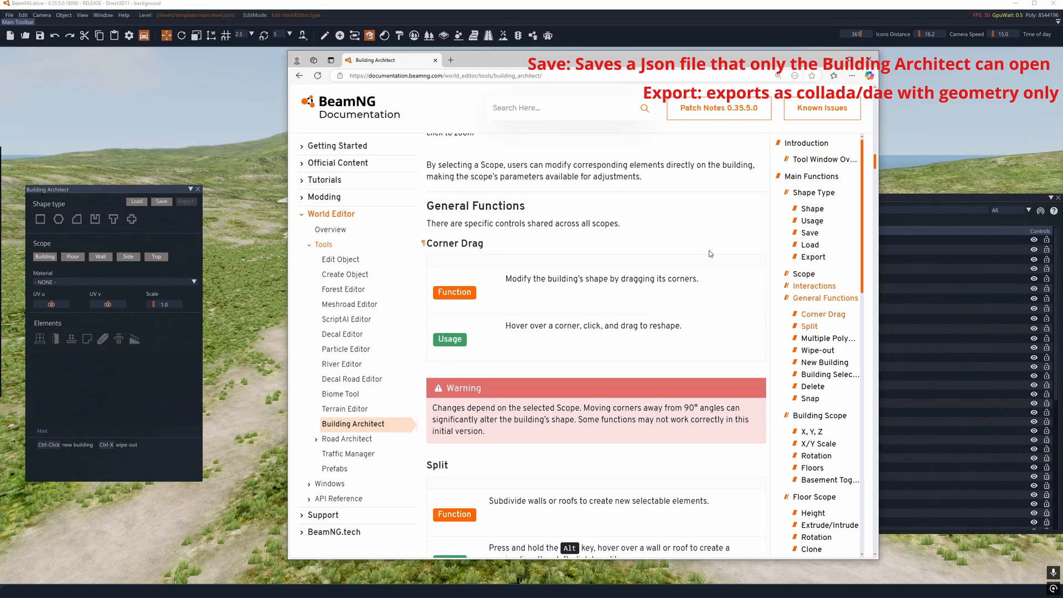
mouse_move(876, 164)
left_mouse_down()
mouse_move(875, 498)
mouse_move(876, 163)
left_mouse_up()
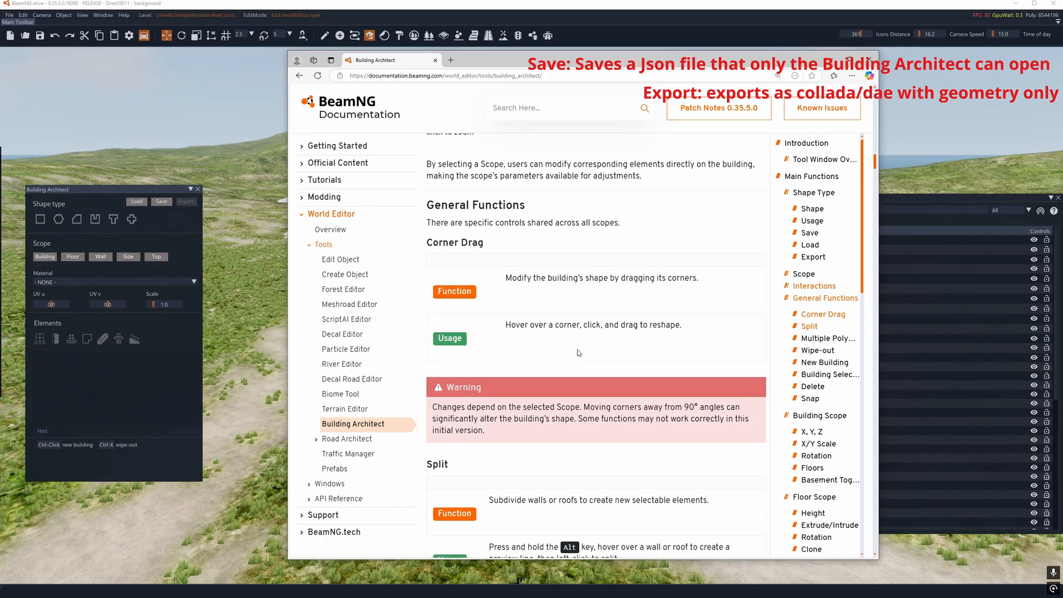
scroll(579, 353, "down", 20)
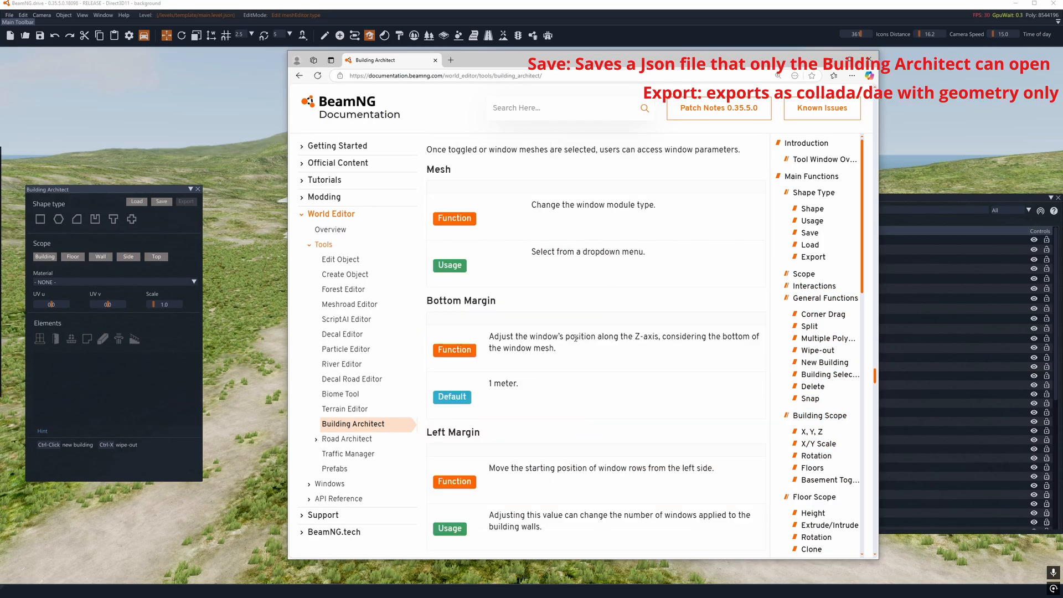
scroll(576, 338, "down", 15)
scroll(547, 367, "up", 6)
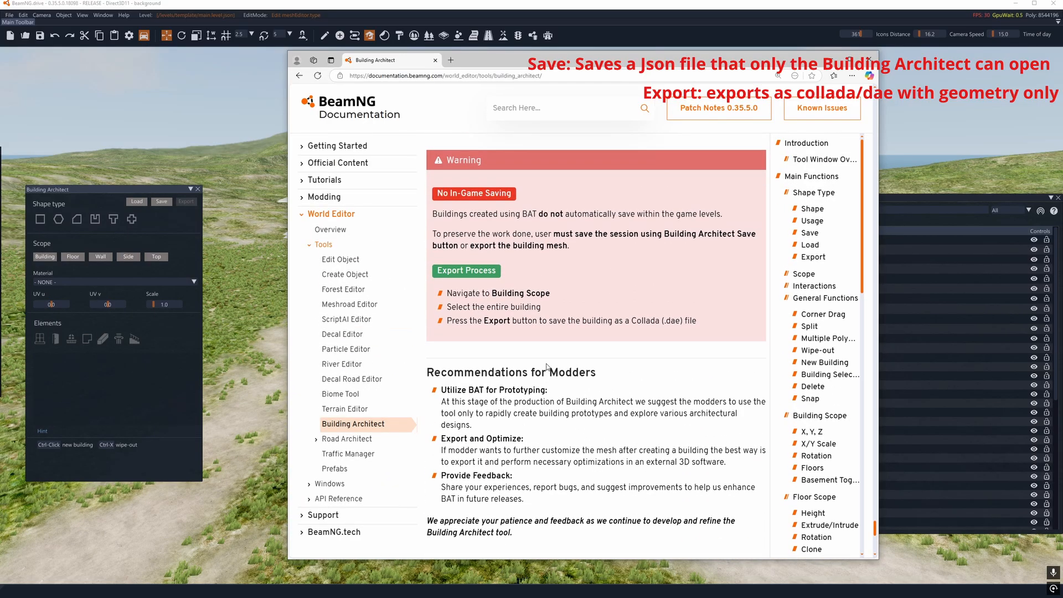
Read the Building Persistence warning and highlight its text on saving sessions and the export process
scroll(548, 363, "up", 3)
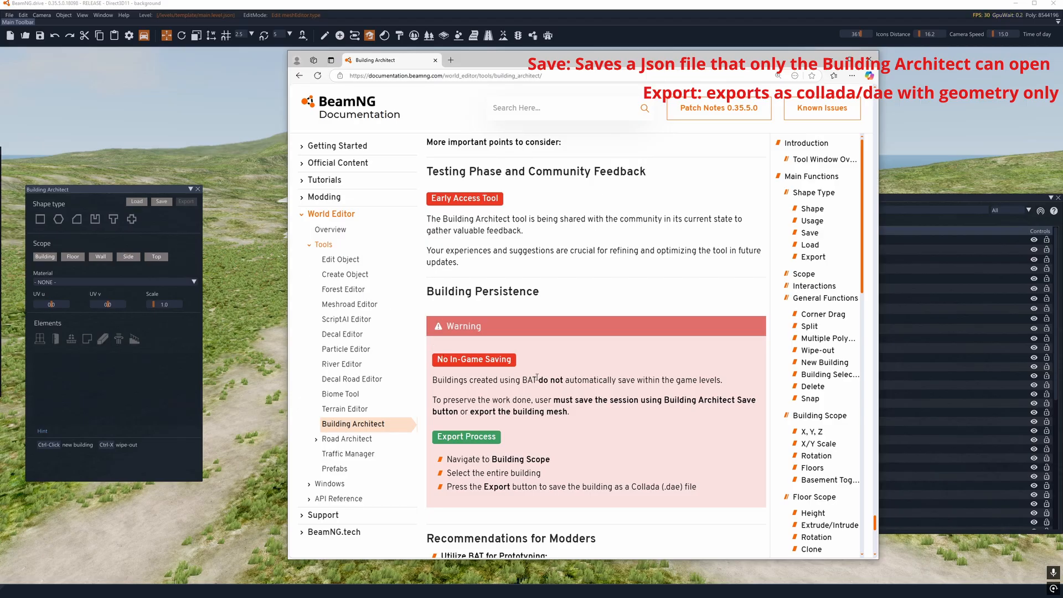
scroll(540, 379, "down", 2)
scroll(540, 378, "down", 1)
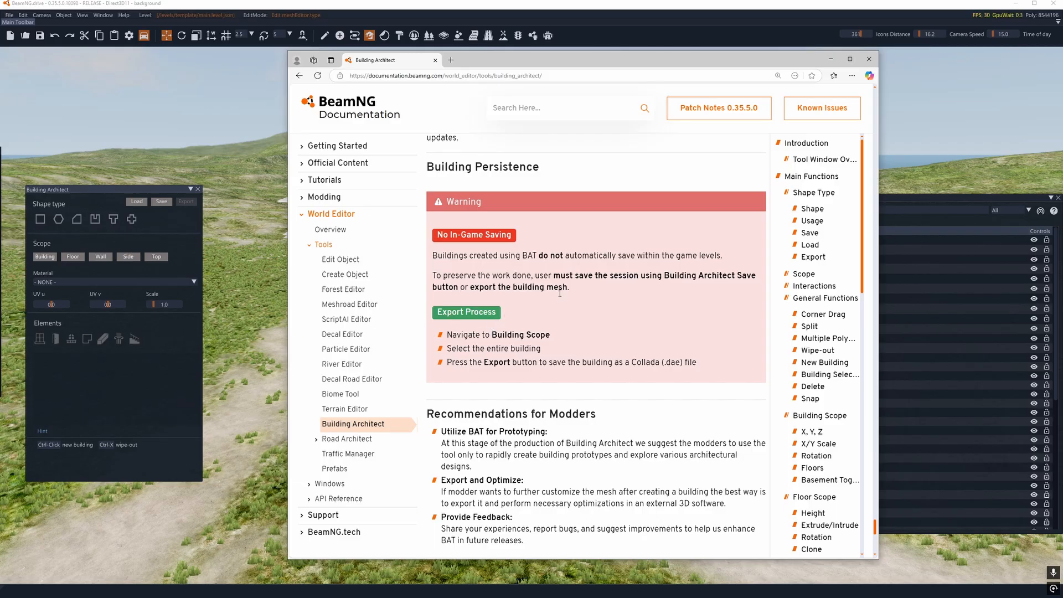
left_click_drag(585, 287, 441, 252)
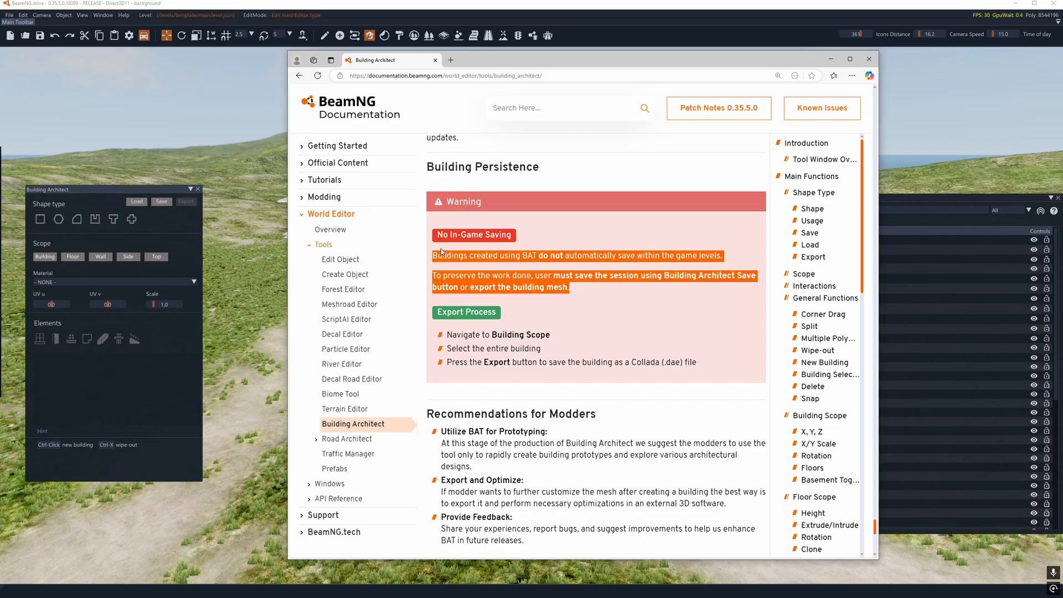
left_click(441, 255)
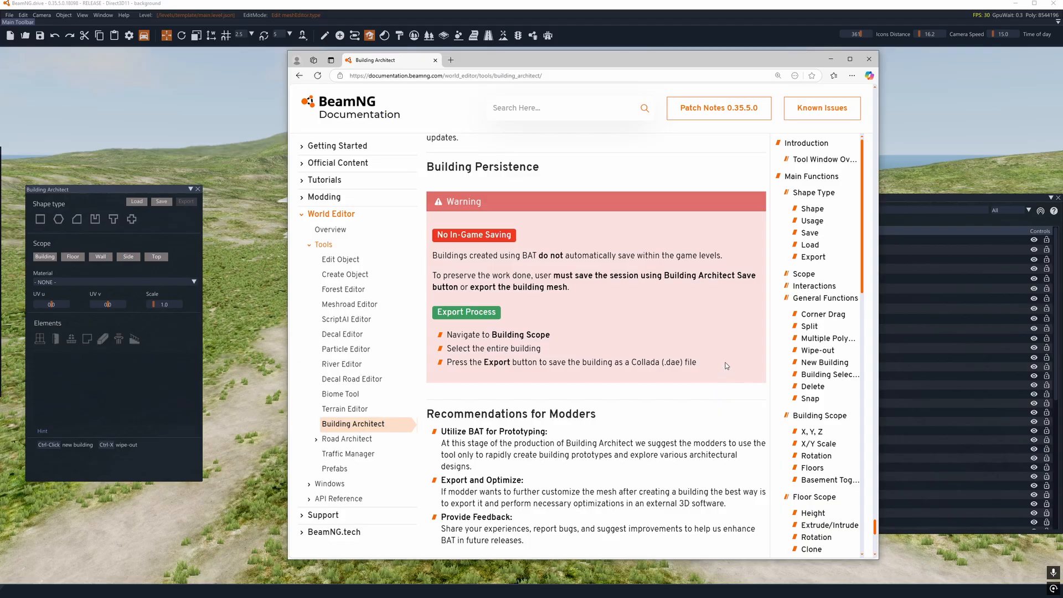
left_click_drag(727, 365, 438, 234)
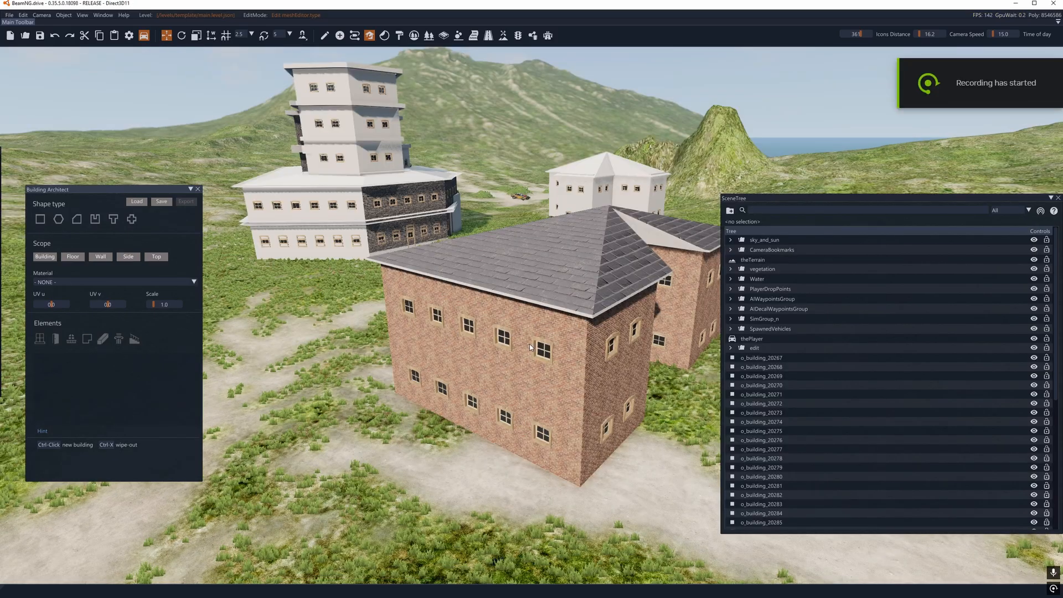
Select the whole two-storey brick building in the Building scope
scroll(787, 374, "down", 3)
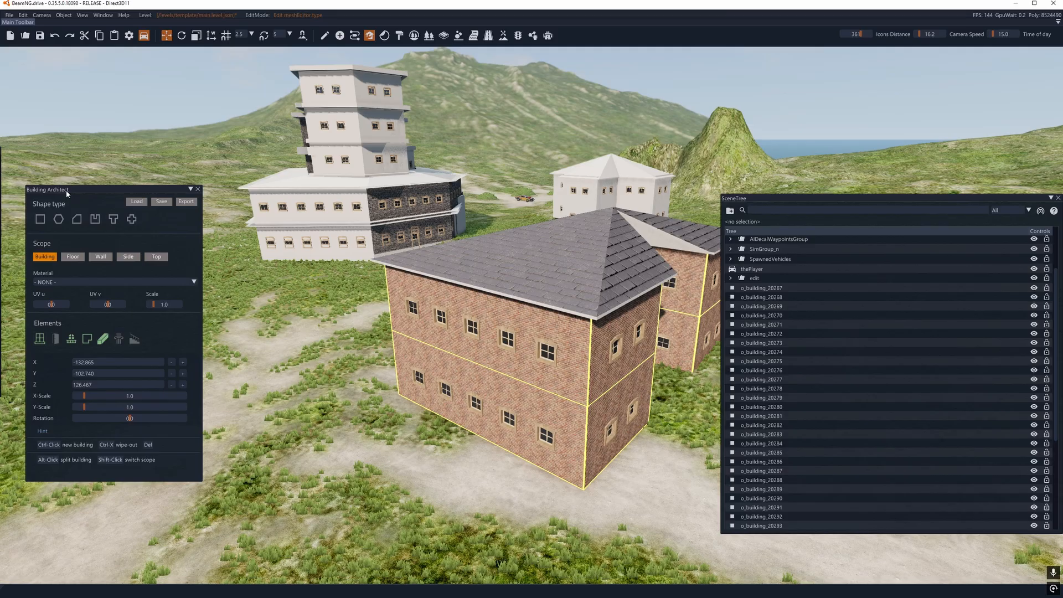
right_click_drag(418, 334, 443, 340)
left_click(555, 337)
right_click_drag(555, 337, 607, 379)
key("a")
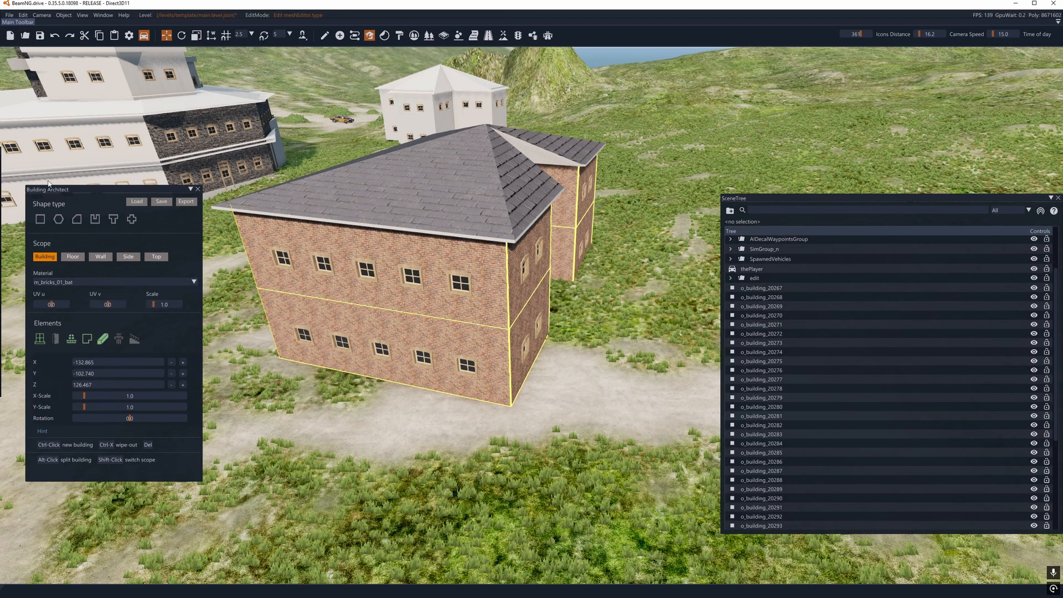
Reposition the Building Architect window and close it
mouse_move(54, 191)
left_mouse_down()
mouse_move(33, 211)
mouse_move(57, 209)
left_mouse_up()
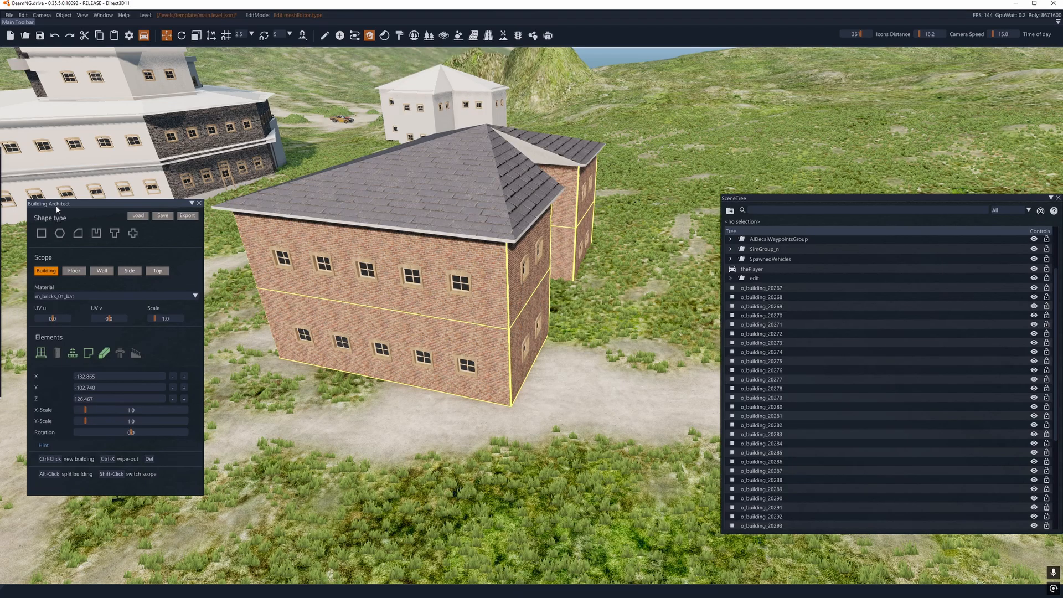
key("a")
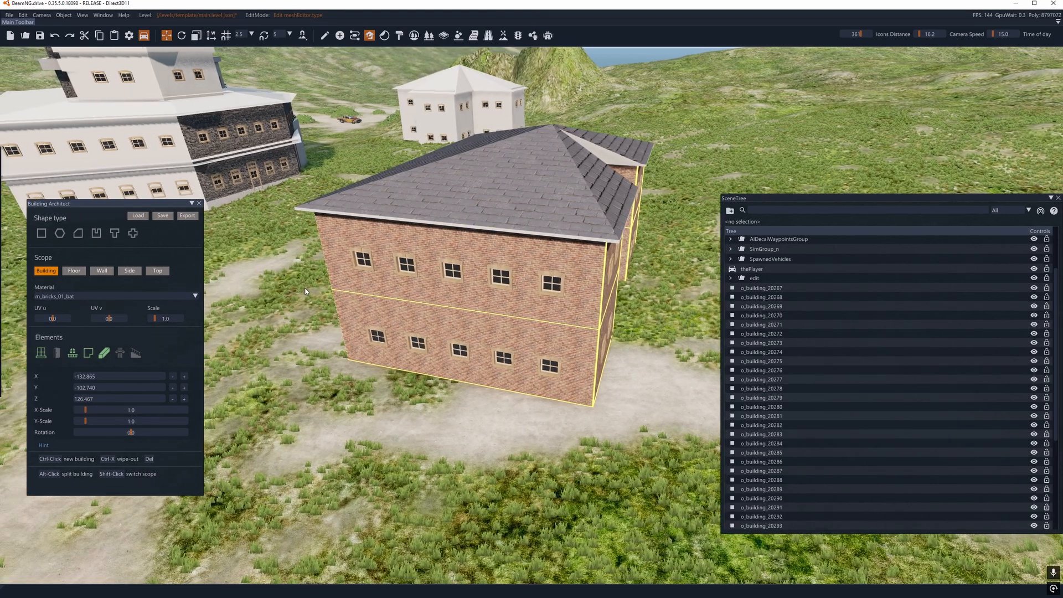
left_click_drag(70, 207, 67, 253)
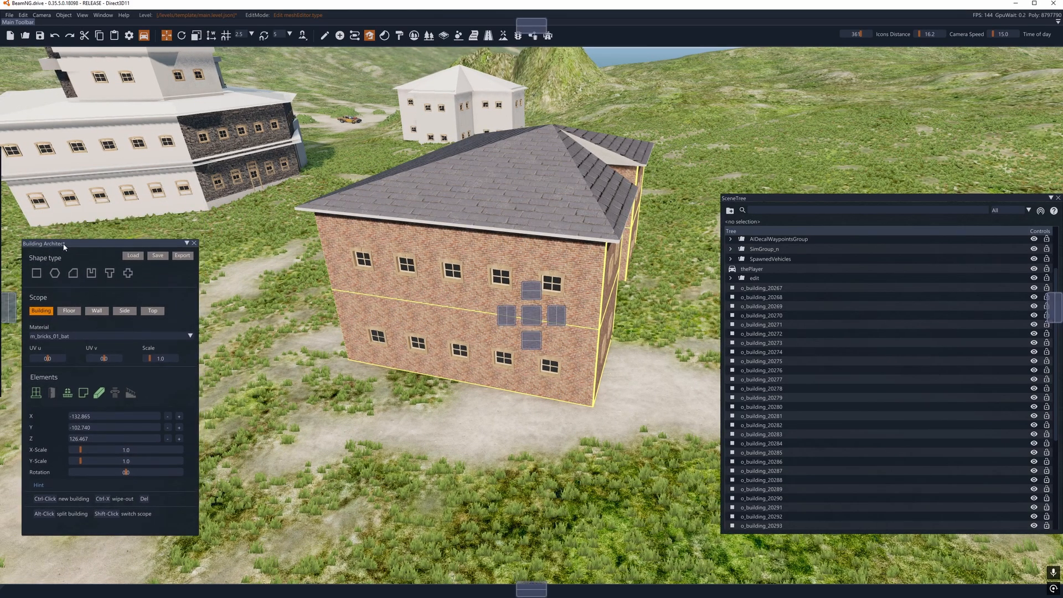
left_click(196, 249)
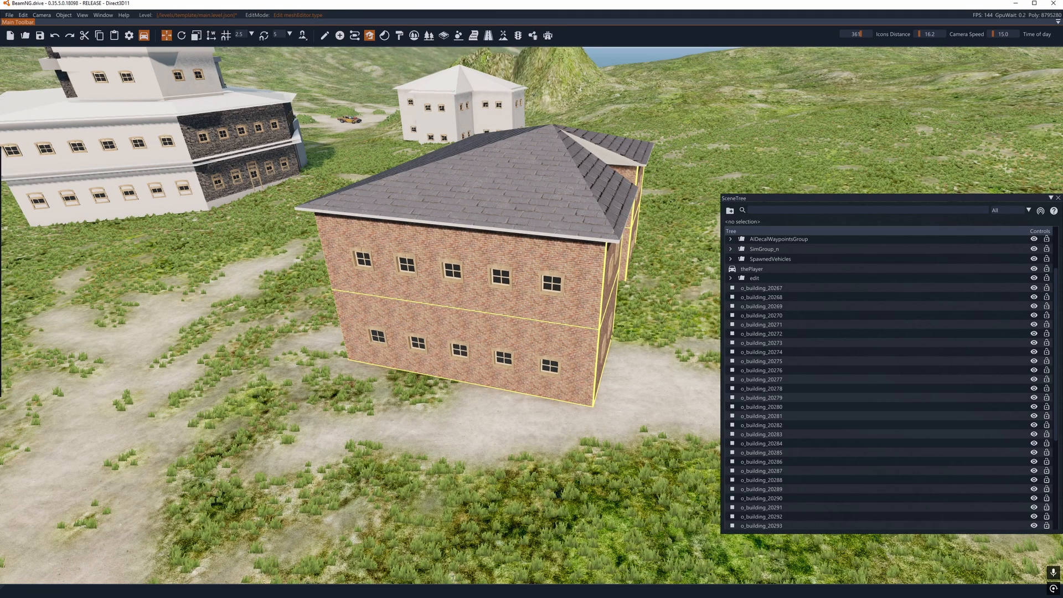
Switch to object manipulation mode and select the brick building's mesh in the scene
left_click(325, 35)
mouse_move(511, 283)
right_mouse_down()
mouse_move(468, 259)
mouse_move(521, 276)
mouse_move(524, 266)
mouse_move(398, 238)
mouse_move(382, 293)
mouse_move(440, 257)
mouse_move(497, 268)
right_mouse_up()
left_click(516, 279)
key("d")
key("s")
key("w")
key("w")
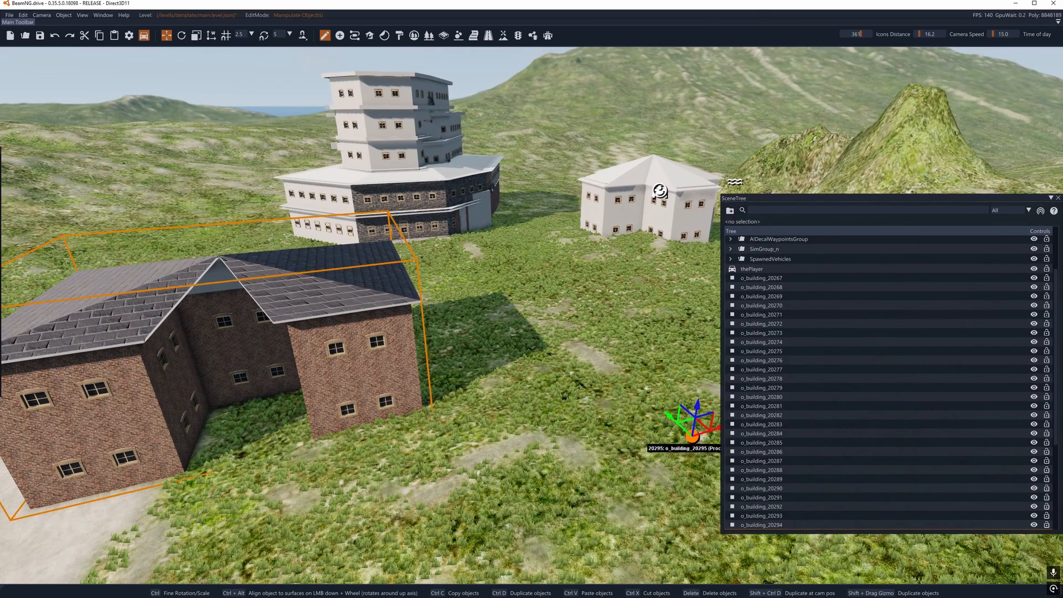
Select o_building_20267 and o_building_20269 one after the other in the scene tree to see which parts they are
right_click_drag(553, 334, 556, 339)
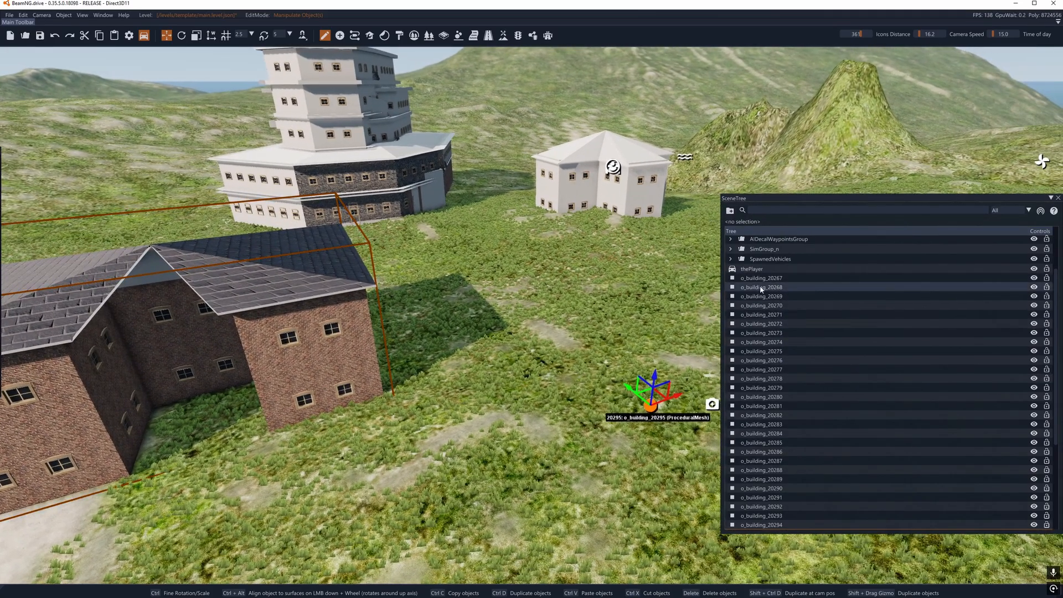
left_click(763, 280)
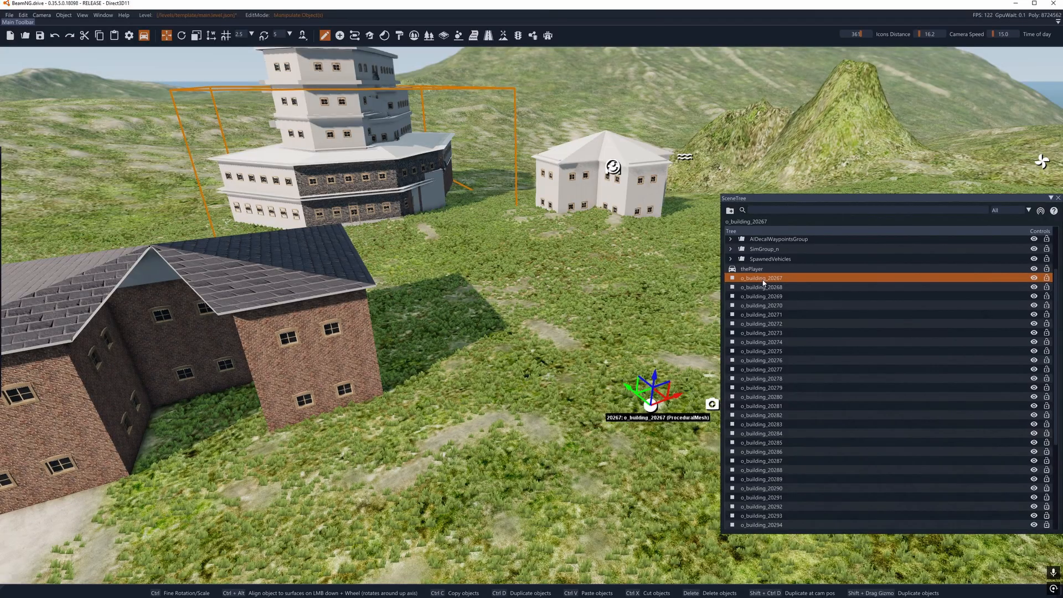
left_click(767, 297)
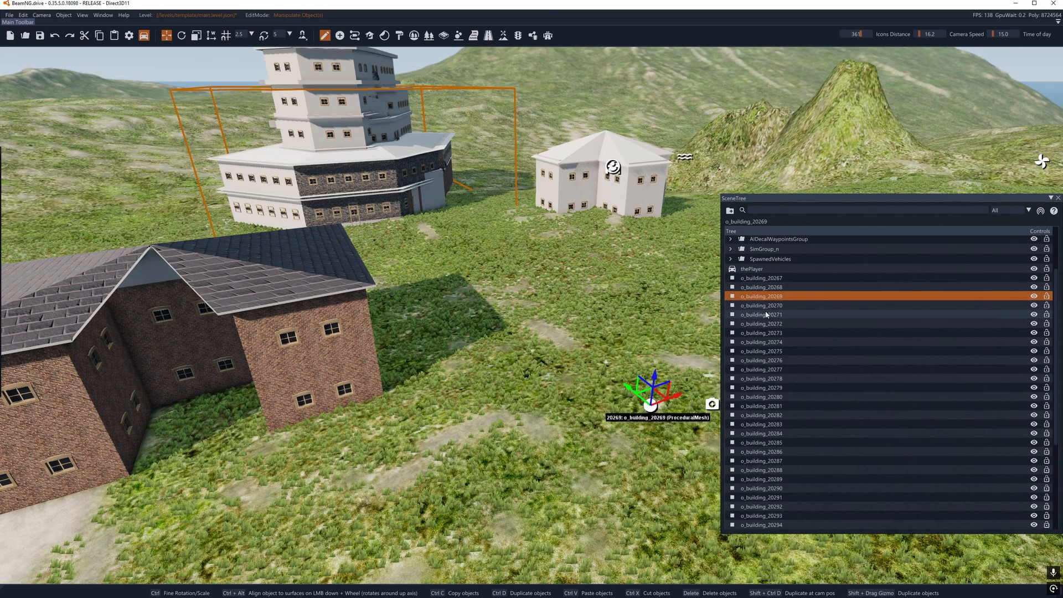
Select o_building_20271 and o_building_20275 in turn in the scene tree to see which building parts they are
left_click(763, 315)
left_click(762, 351)
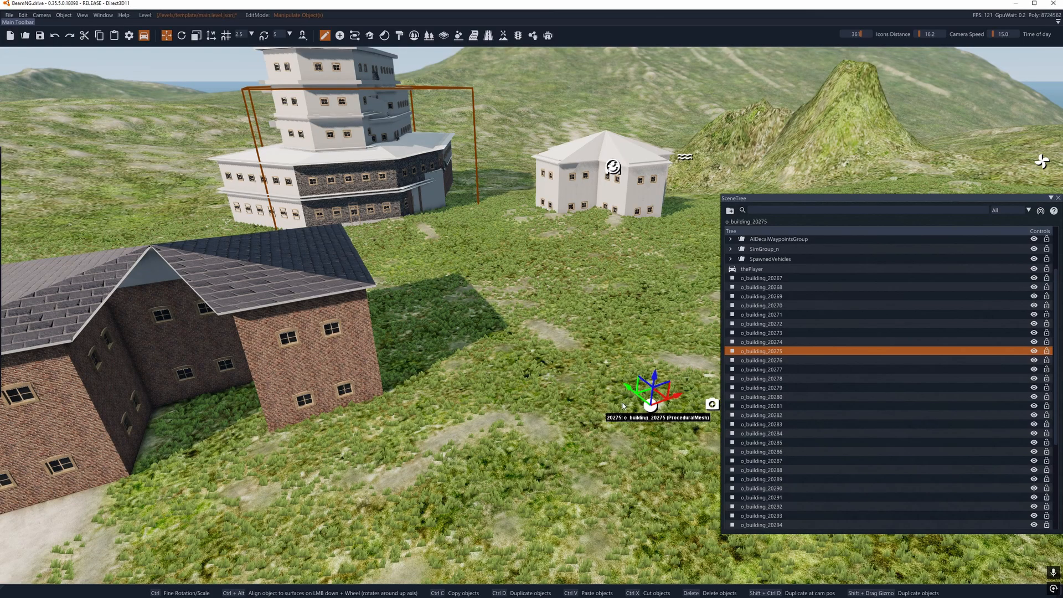
right_click_drag(654, 409, 630, 400)
Select every object from o_building_20267 through o_building_20294 in the scene tree and check the actions offered for the selection
left_click(767, 279)
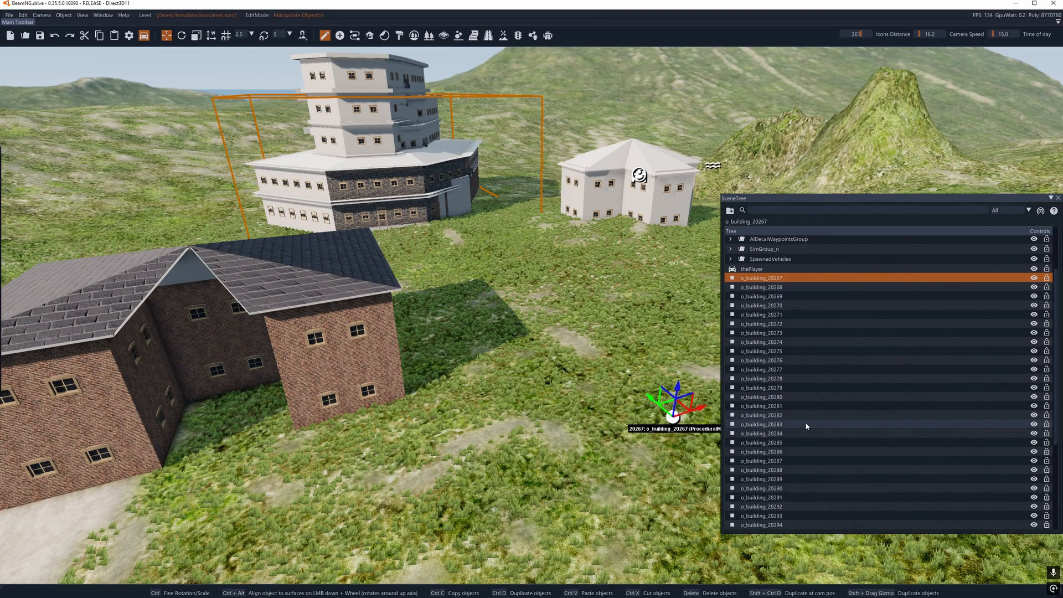
left_click(764, 525, "shift")
right_click(784, 408)
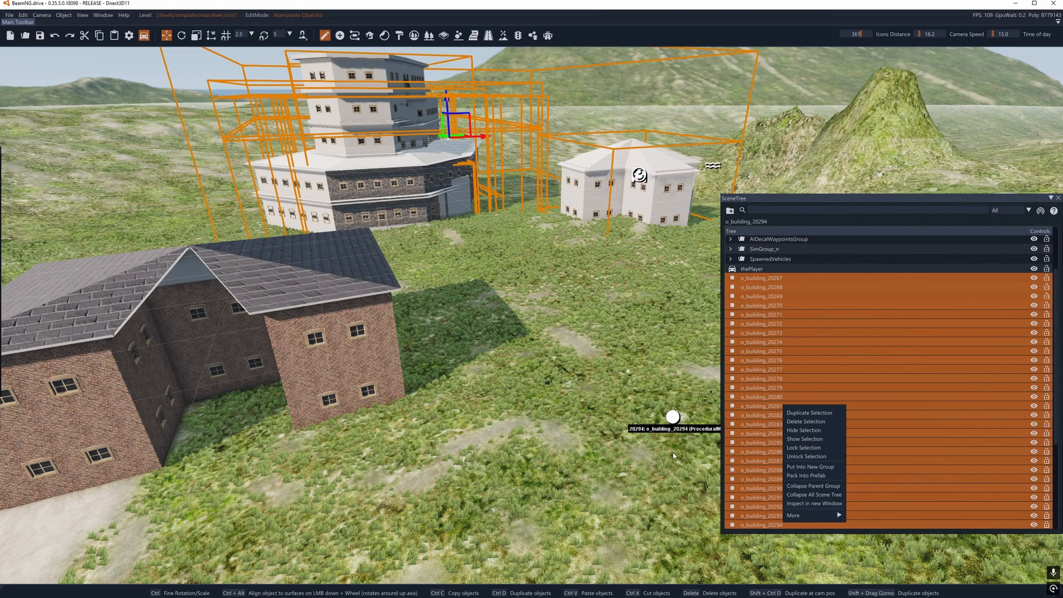
left_click(595, 403)
scroll(821, 364, "up", 1)
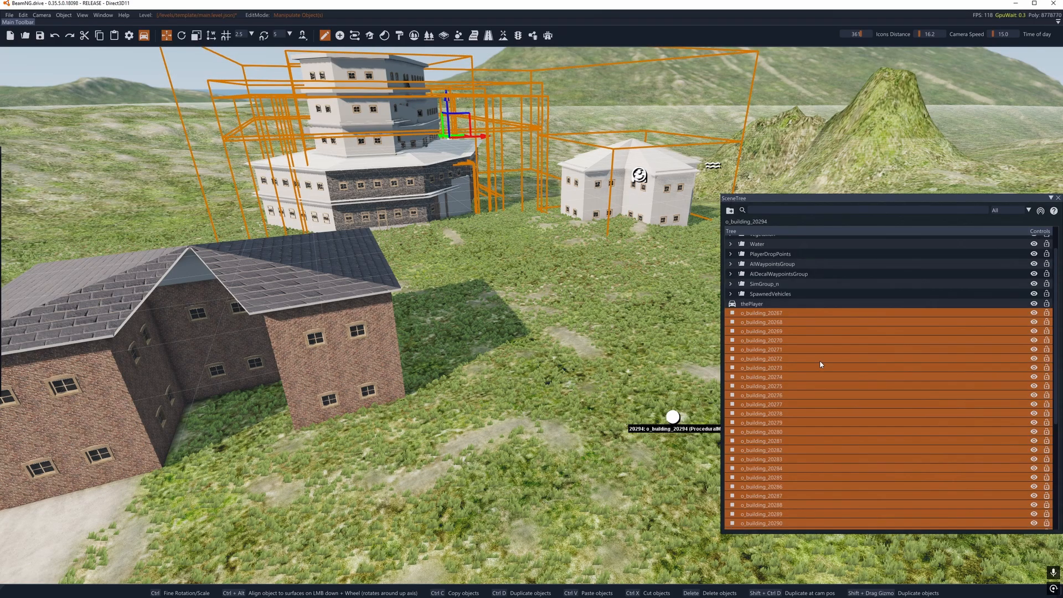
scroll(821, 365, "down", 1)
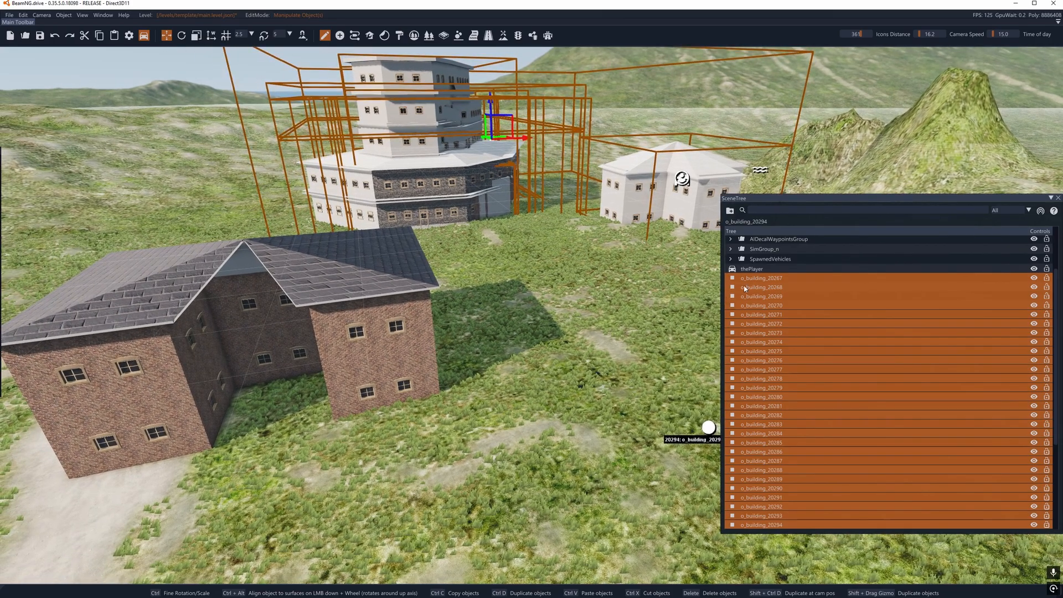
Select only o_building_20267, review its properties in the Inspector, and close the Inspector
left_click(784, 278)
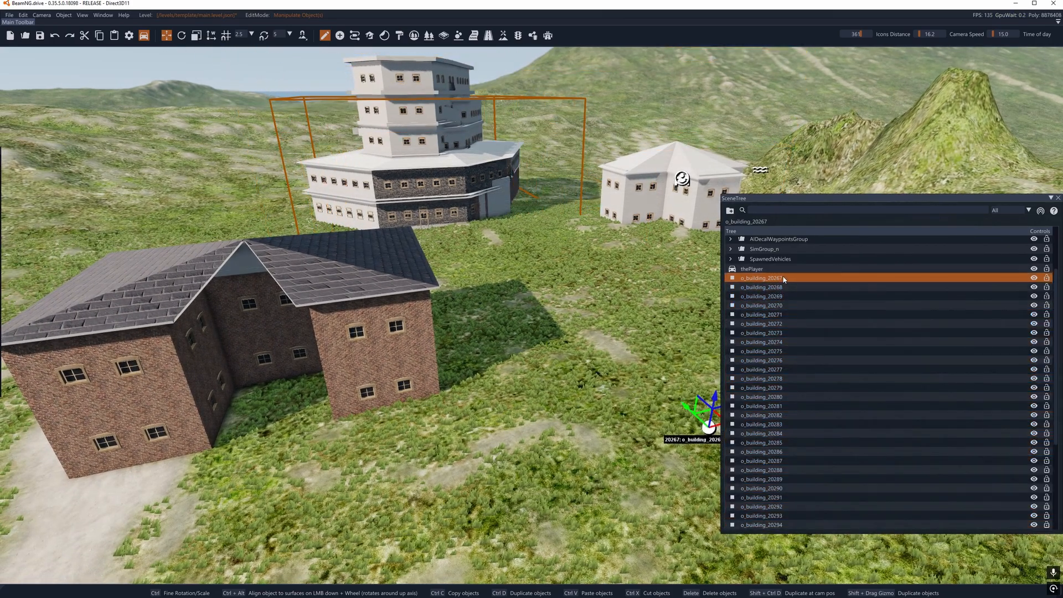
left_click_drag(0, 301, 372, 322)
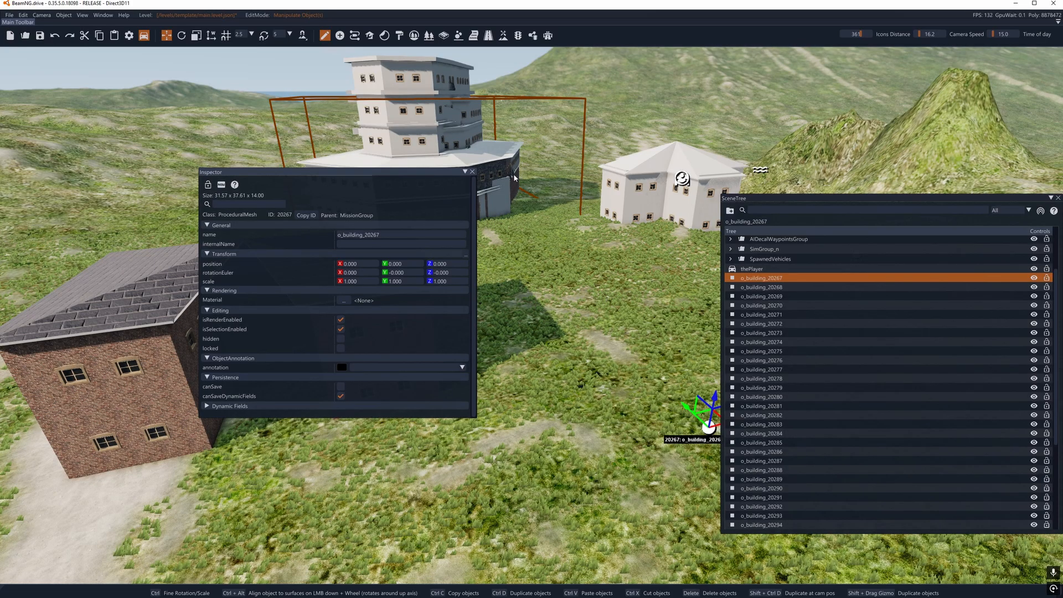
left_click(472, 172)
right_click_drag(473, 174, 472, 186)
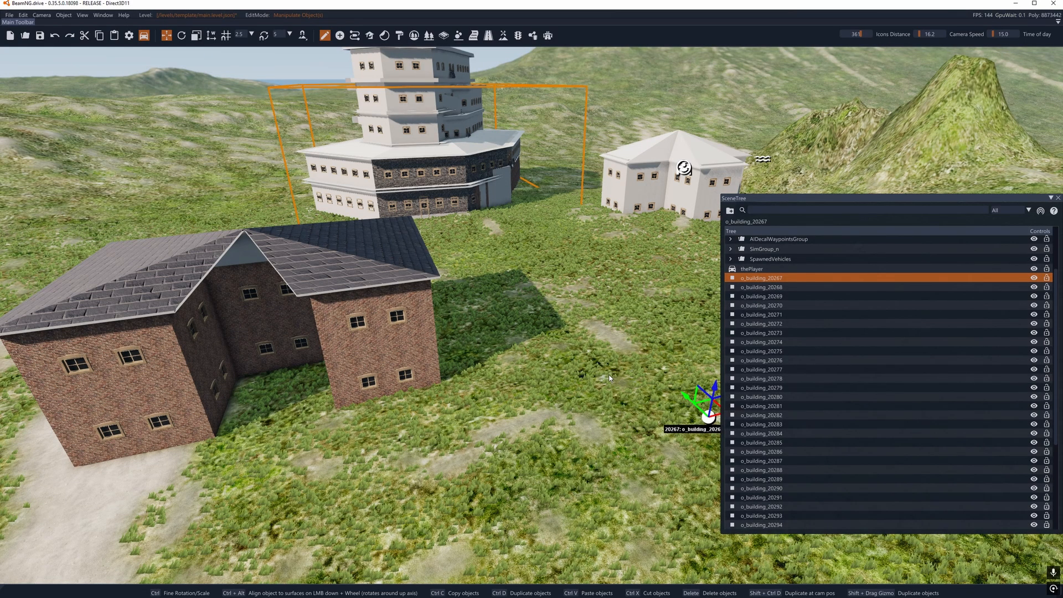
right_click_drag(610, 377, 610, 379)
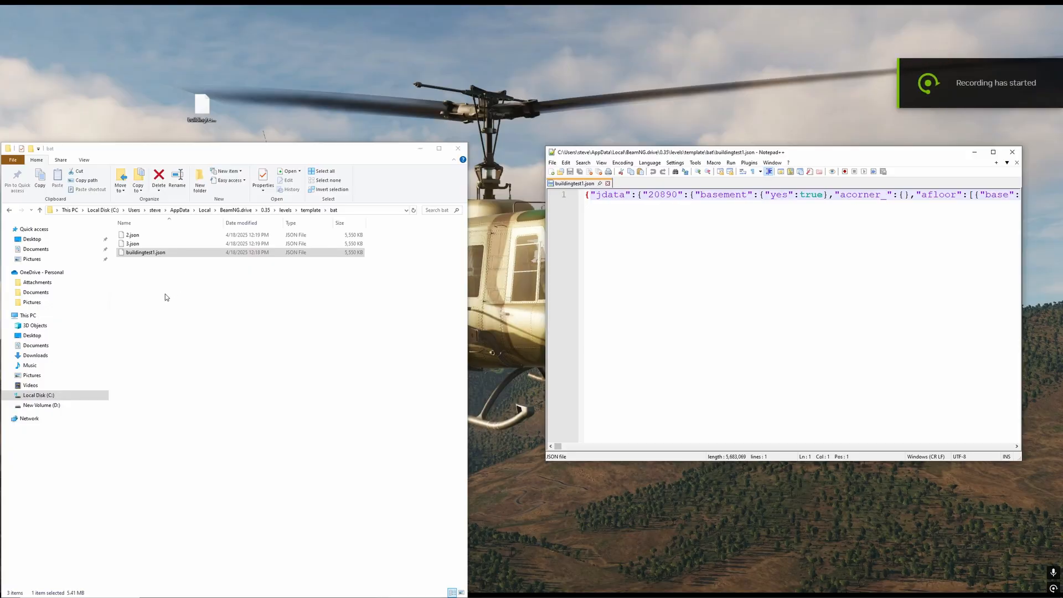
Switch to File Explorer and open buildingtest1.json from the bat folder in Notepad++
left_click(151, 255)
right_click(153, 257)
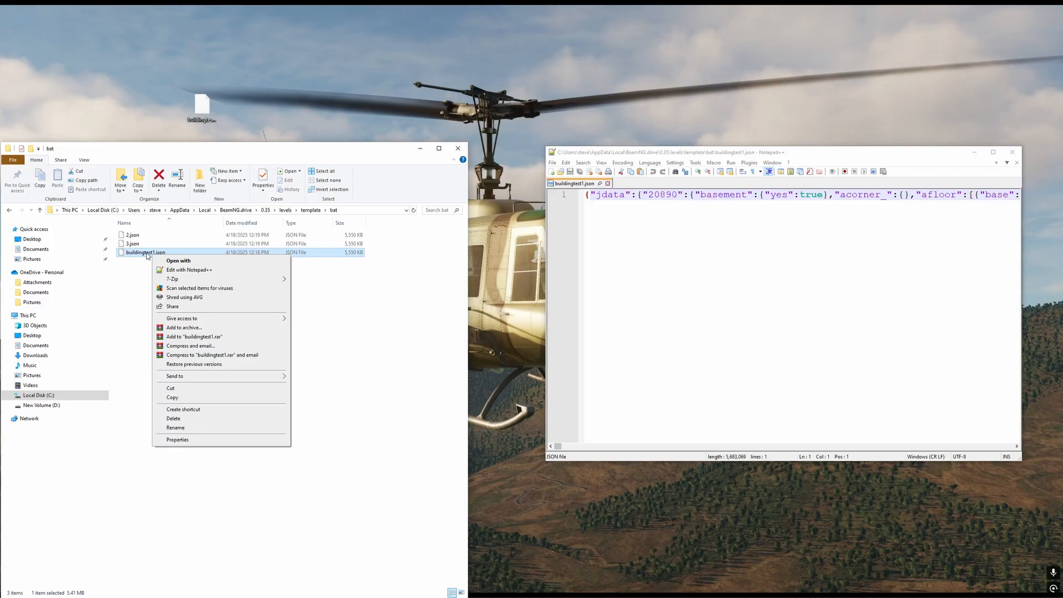
left_click(147, 256)
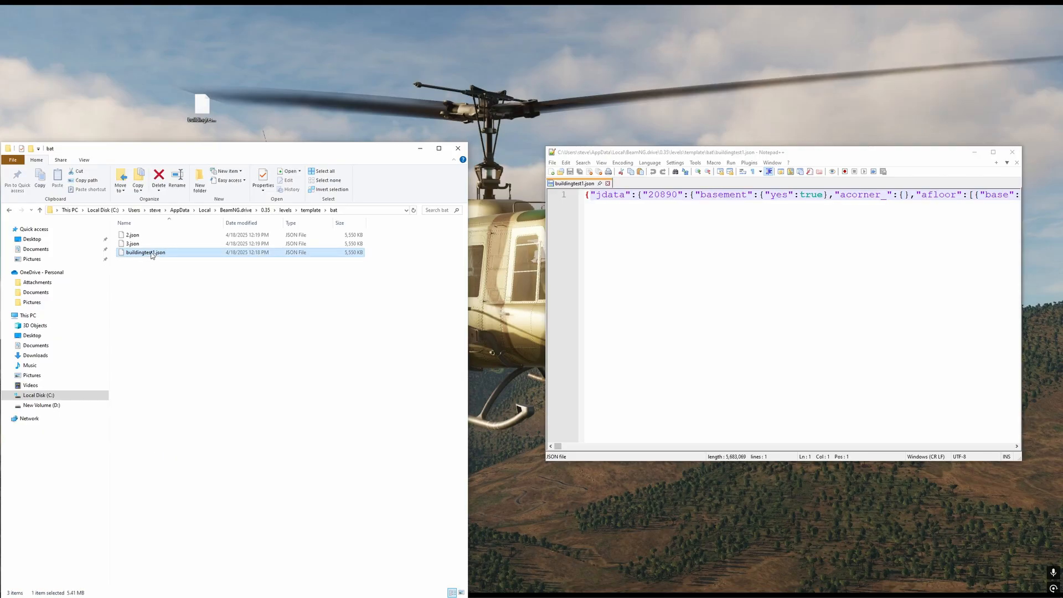
right_click(152, 253)
left_click(173, 268)
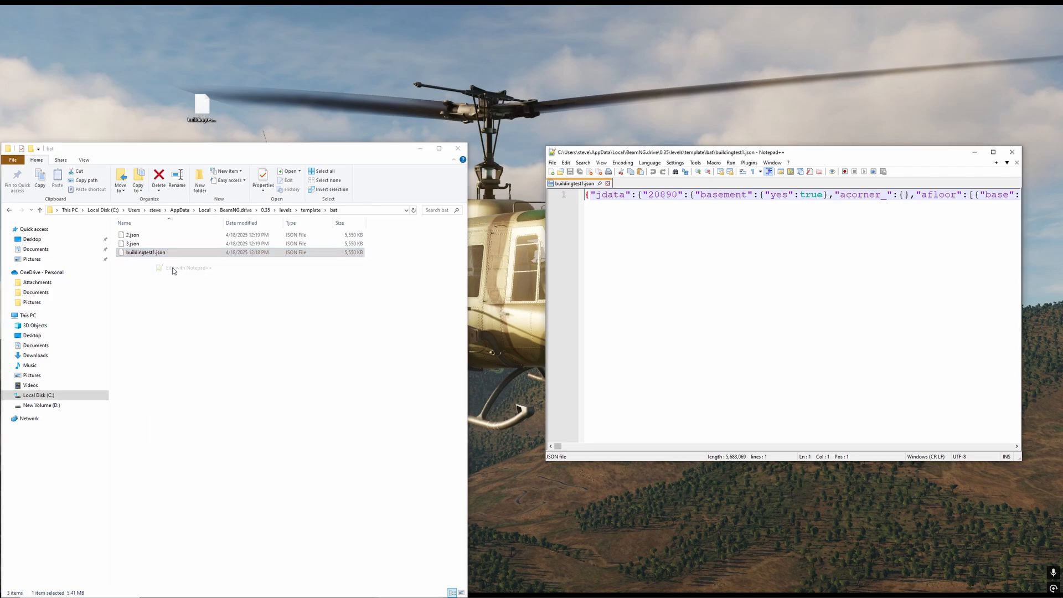
Enlarge the Notepad++ window, look through the single line of JSON building data, and close the editor
left_click_drag(609, 156, 209, 223)
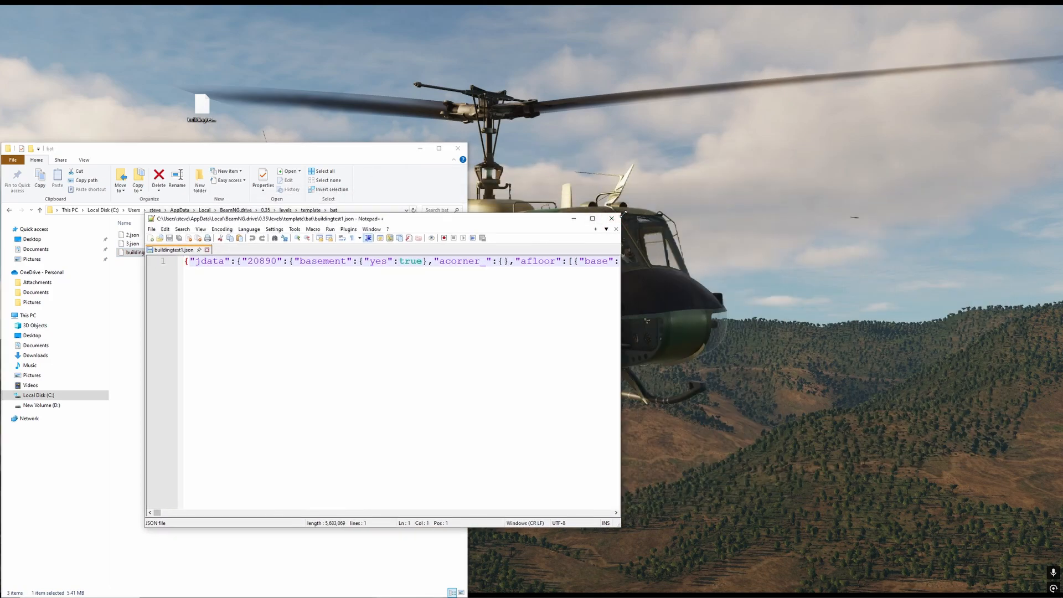
left_click_drag(619, 214, 956, 0)
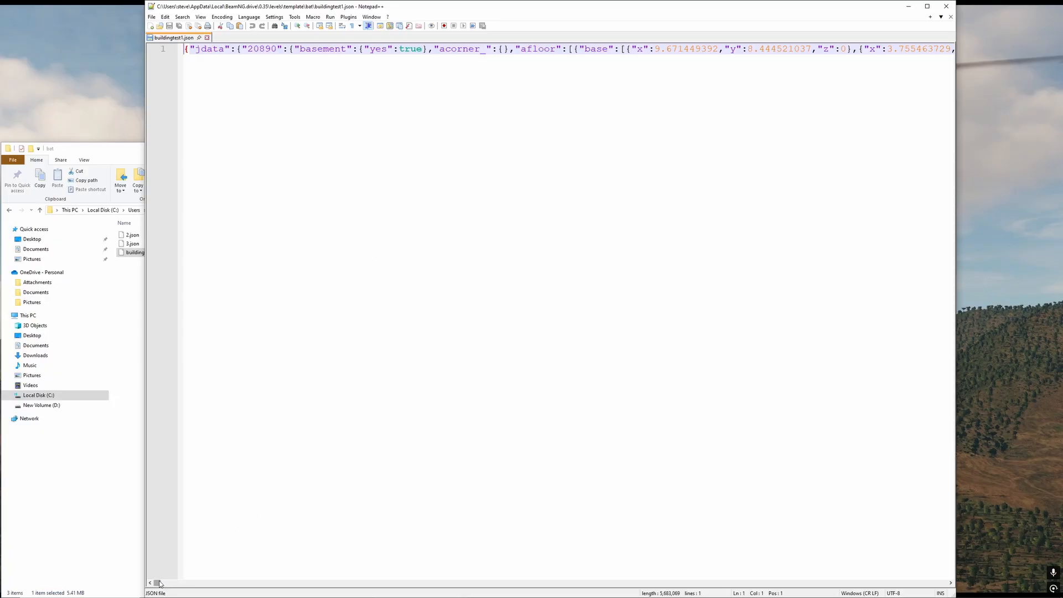
left_click_drag(159, 585, 377, 580)
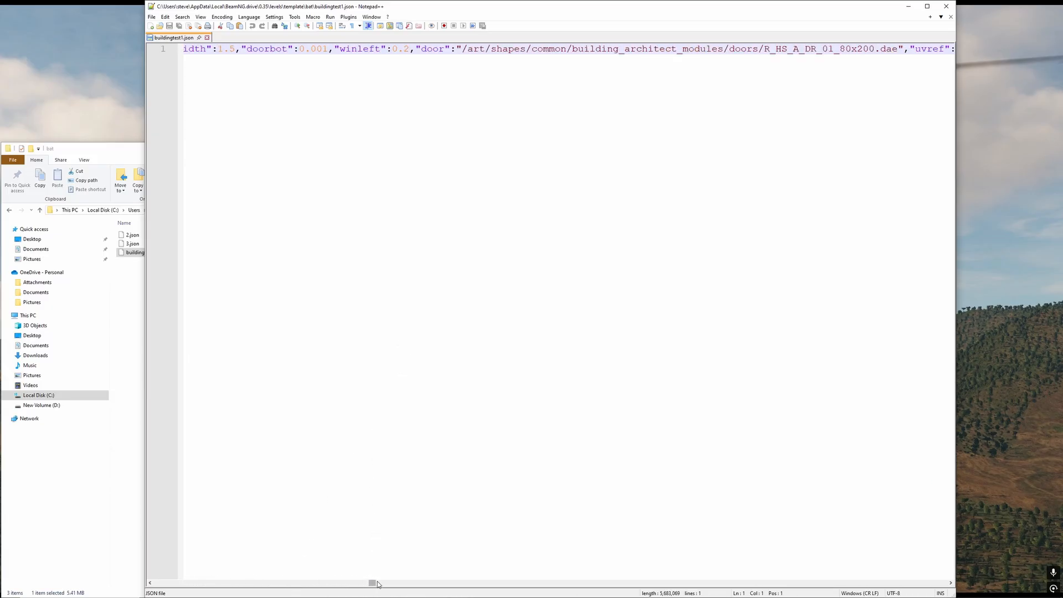
left_click_drag(372, 583, 147, 576)
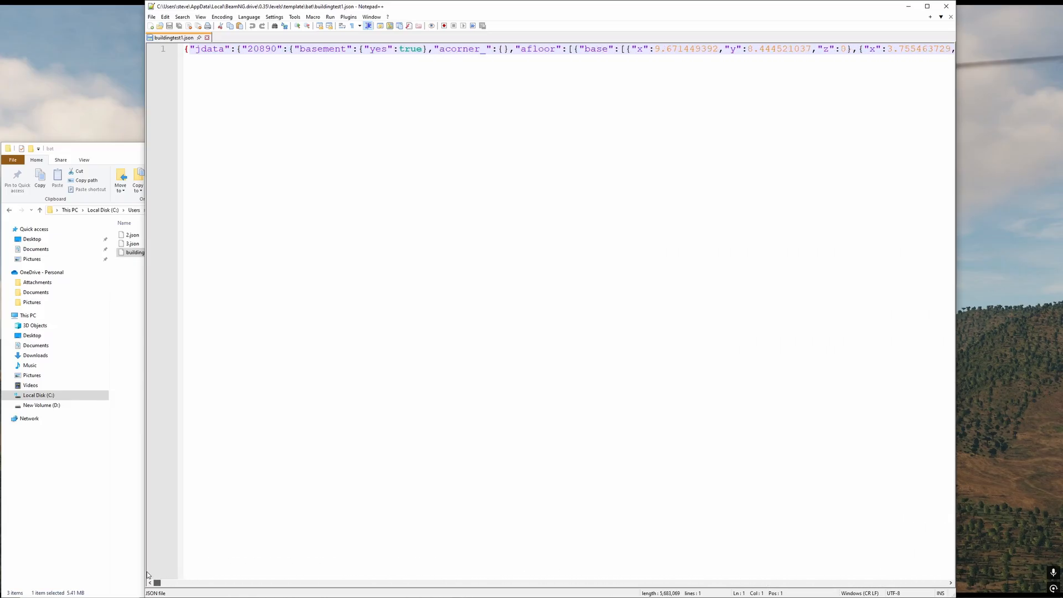
left_click(947, 6)
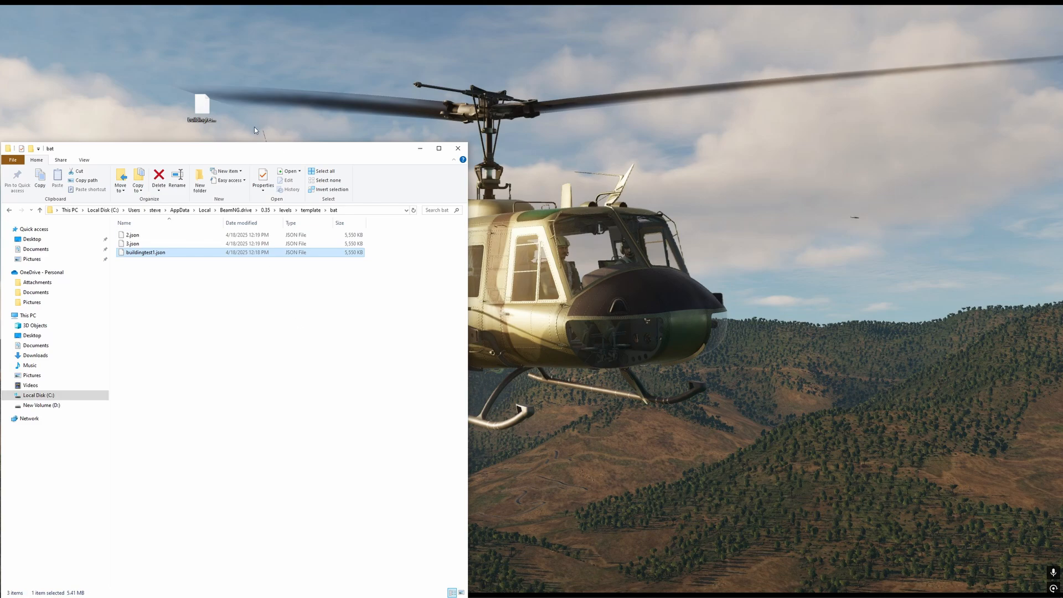
left_click_drag(468, 142, 455, 142)
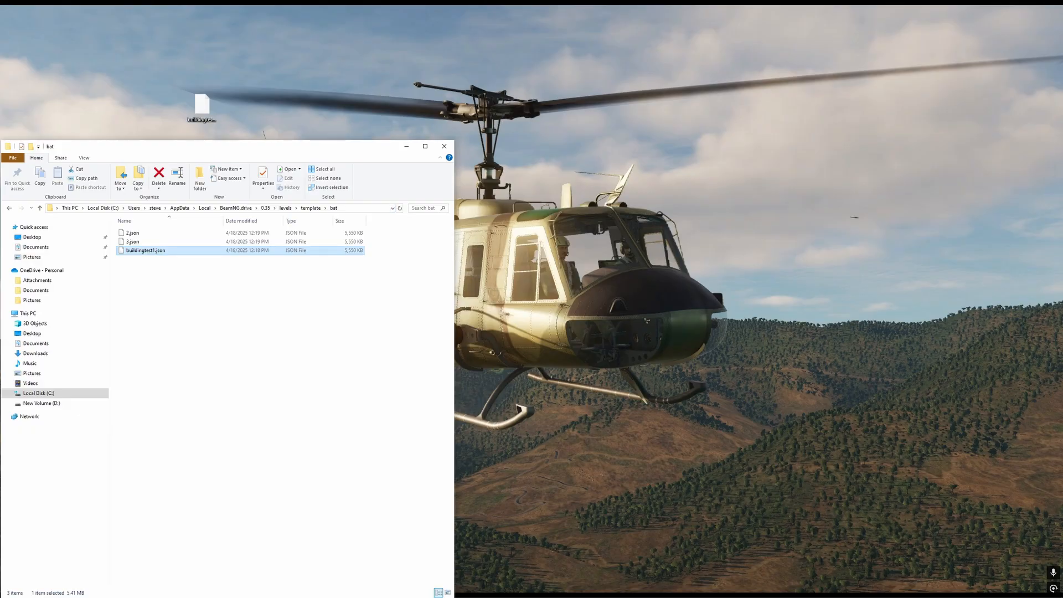
Switch back to BeamNG.drive and load buildingtest1.json from /levels/template/bat/ with the Building Architect
left_click_drag(1062, 166, 477, 2)
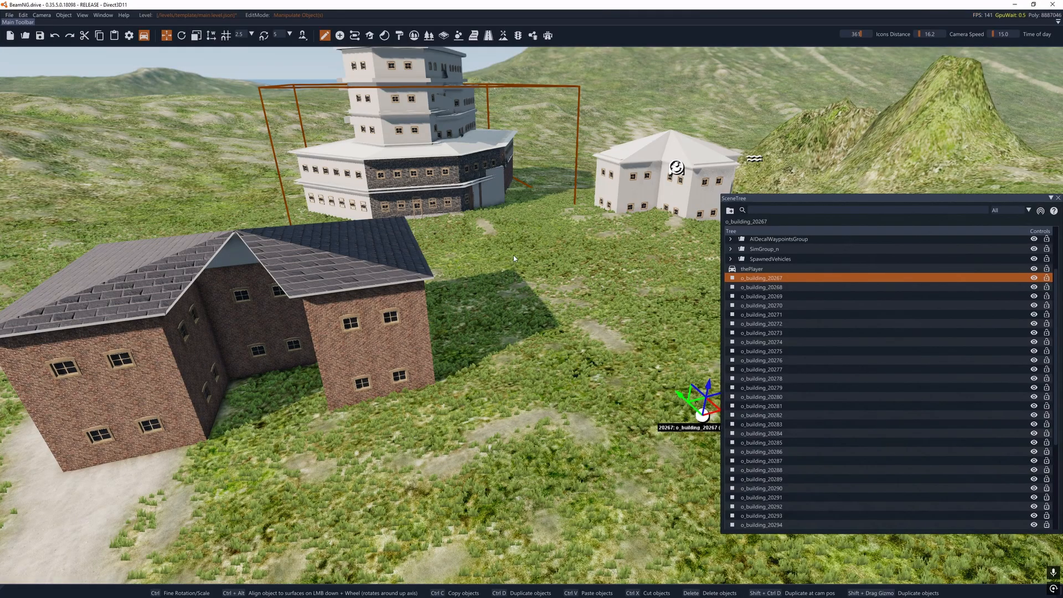
key("s")
right_click_drag(514, 259, 513, 285)
key("s")
key("d")
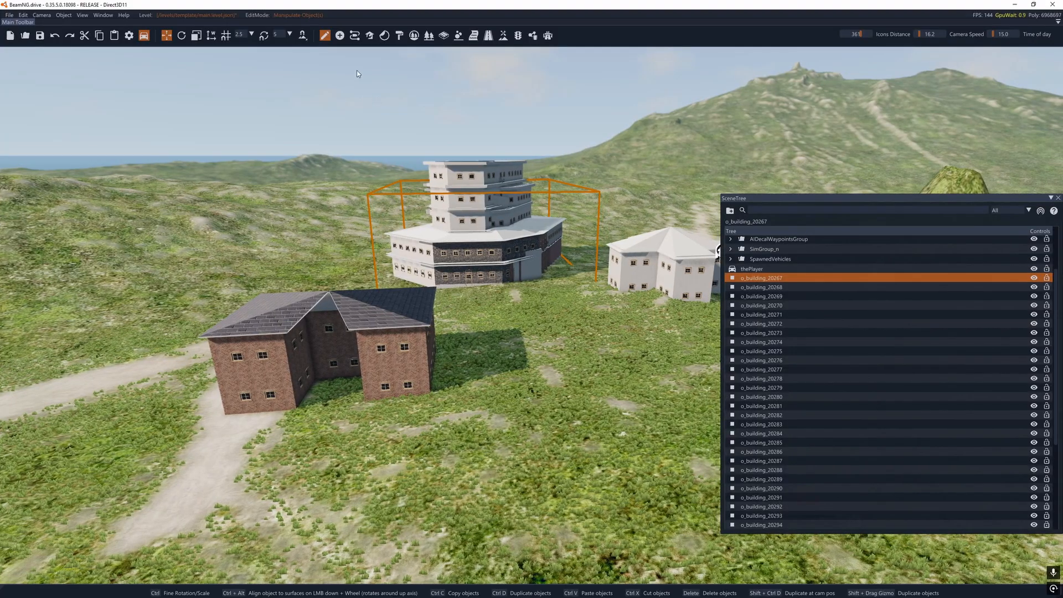
left_click(370, 35)
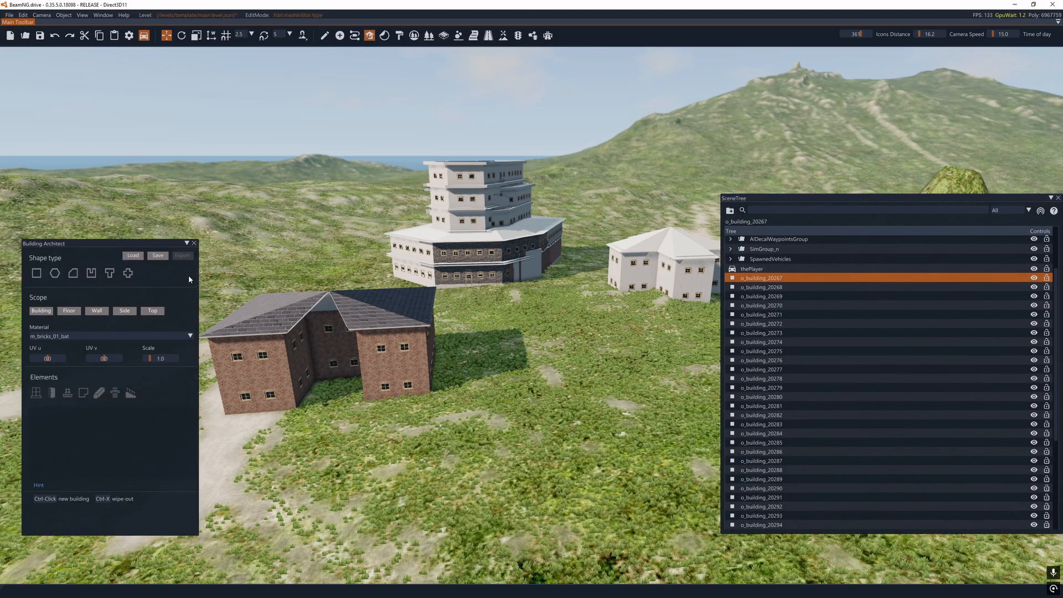
left_click(132, 256)
left_click(319, 387)
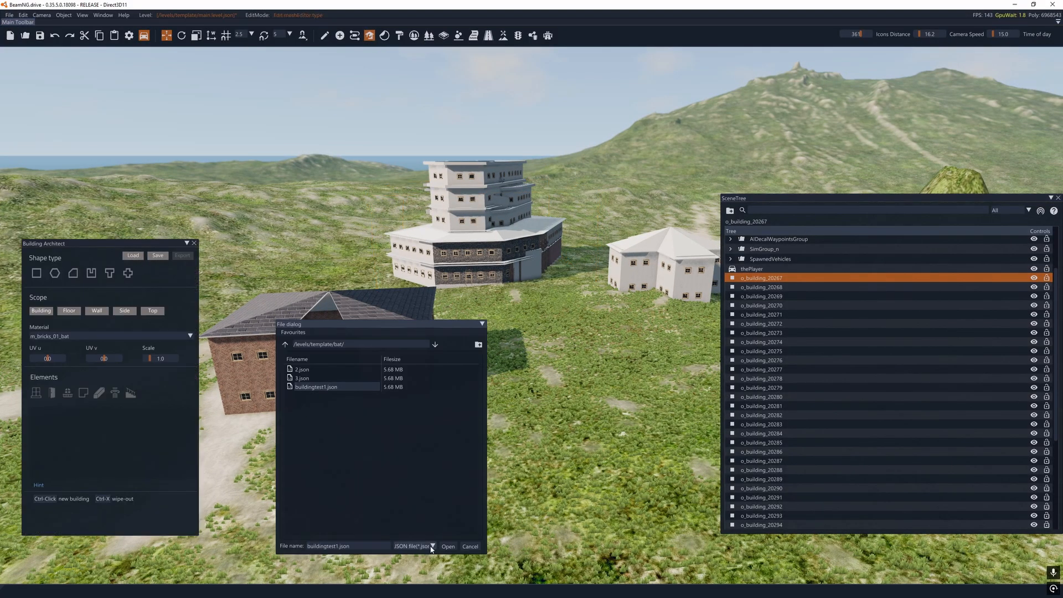
left_click(449, 547)
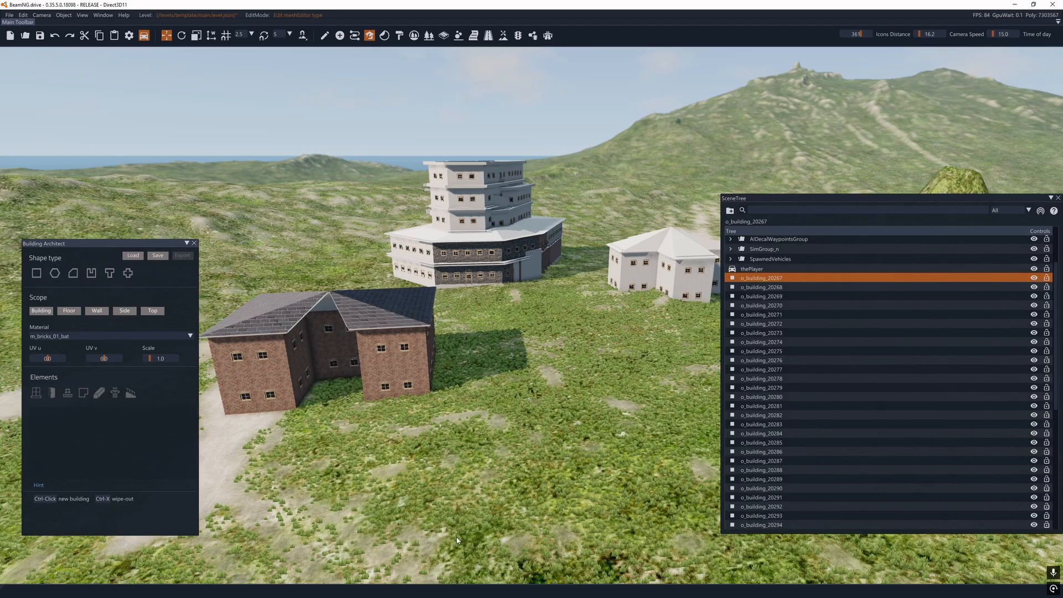
key("w")
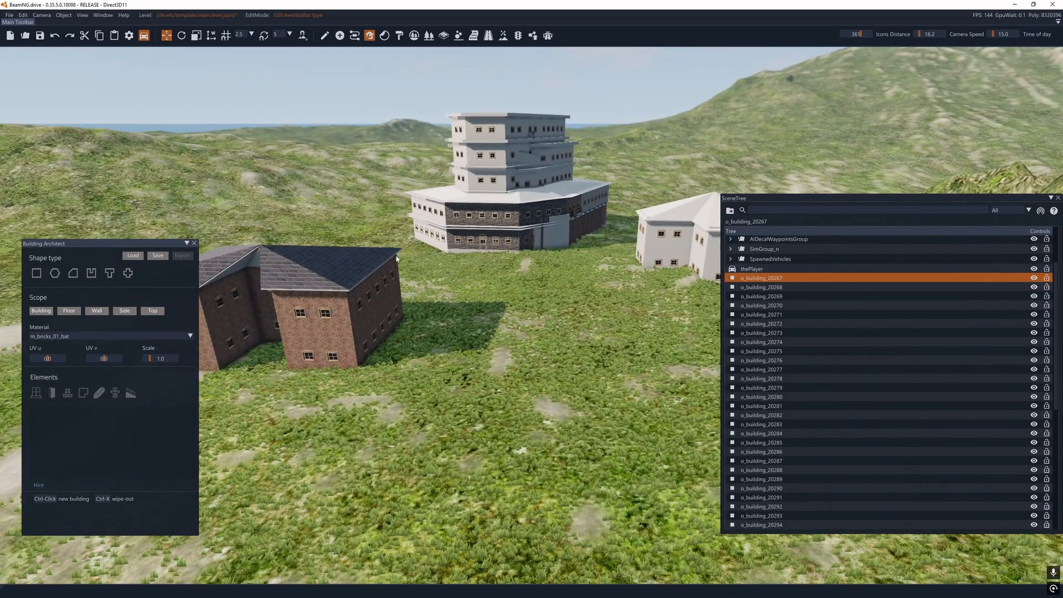
right_click_drag(486, 329, 460, 333)
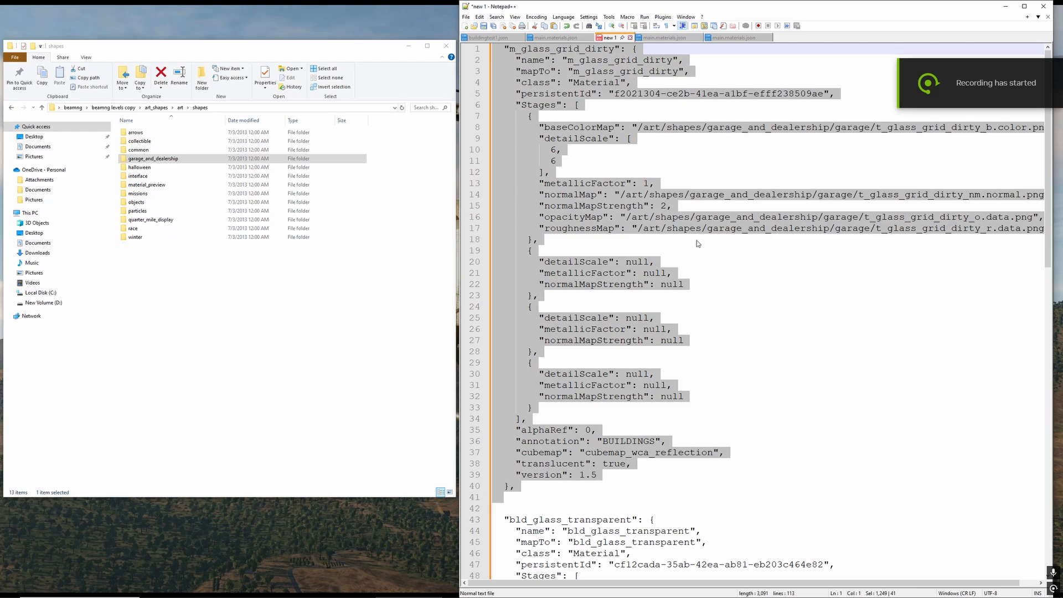
Switch to Notepad++ and examine the m_glass_grid_dirty and bld_glass_transparent material definitions
left_click(746, 295)
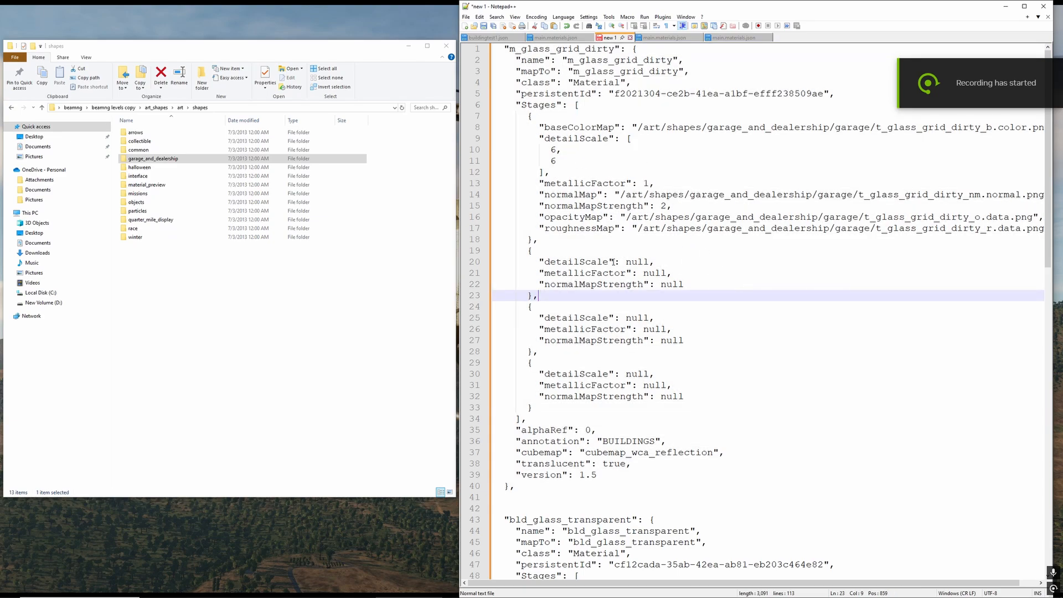
scroll(625, 341, "down", 1)
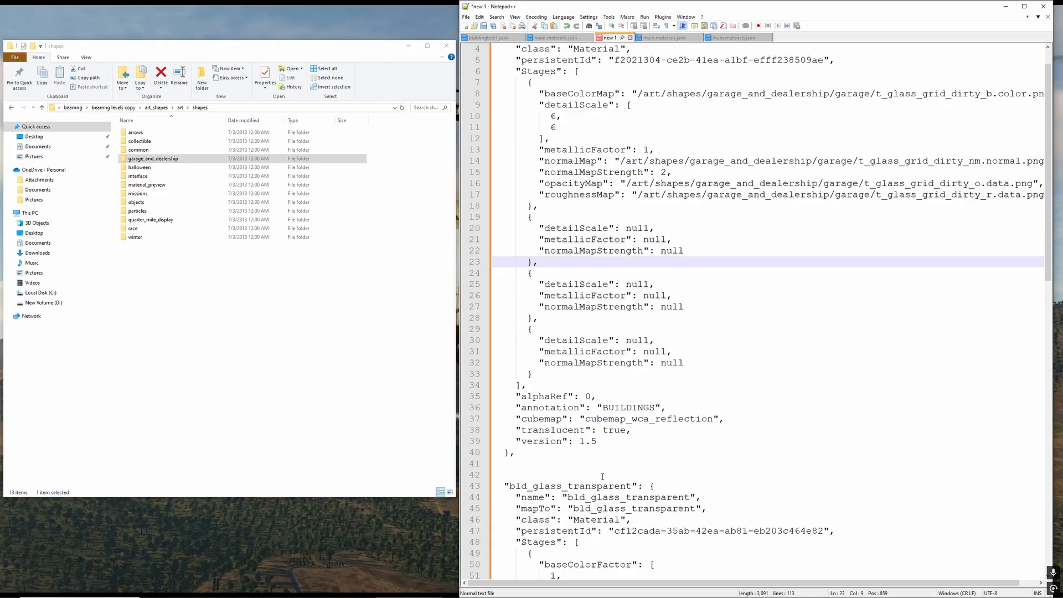
left_click(580, 485)
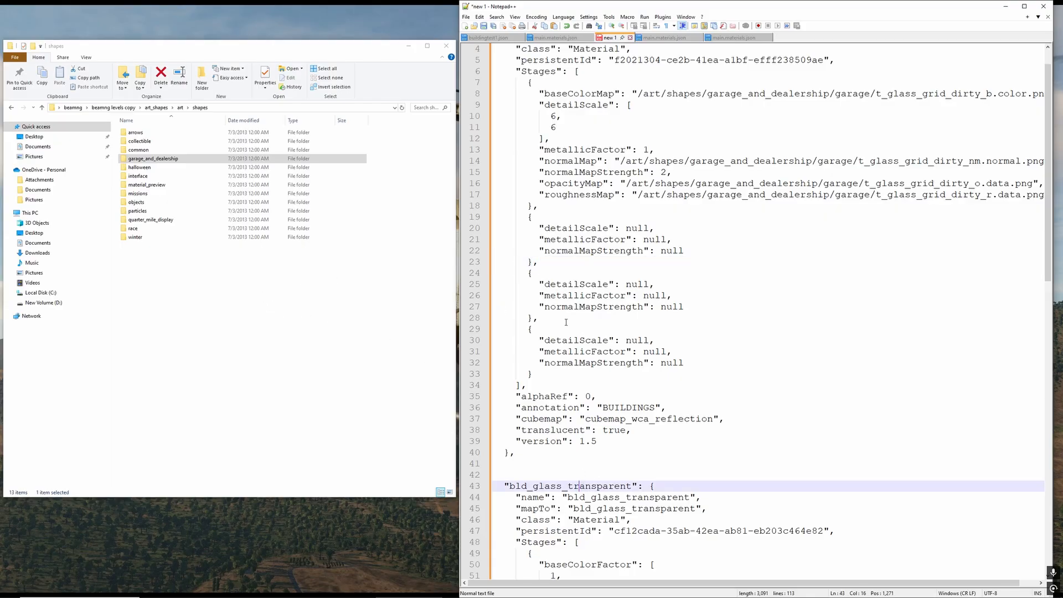
scroll(576, 314, "up", 1)
Browse the garage_and_dealership folder in File Explorer, viewing its Clutter subfolder and opening its garage subfolder
left_click(185, 161)
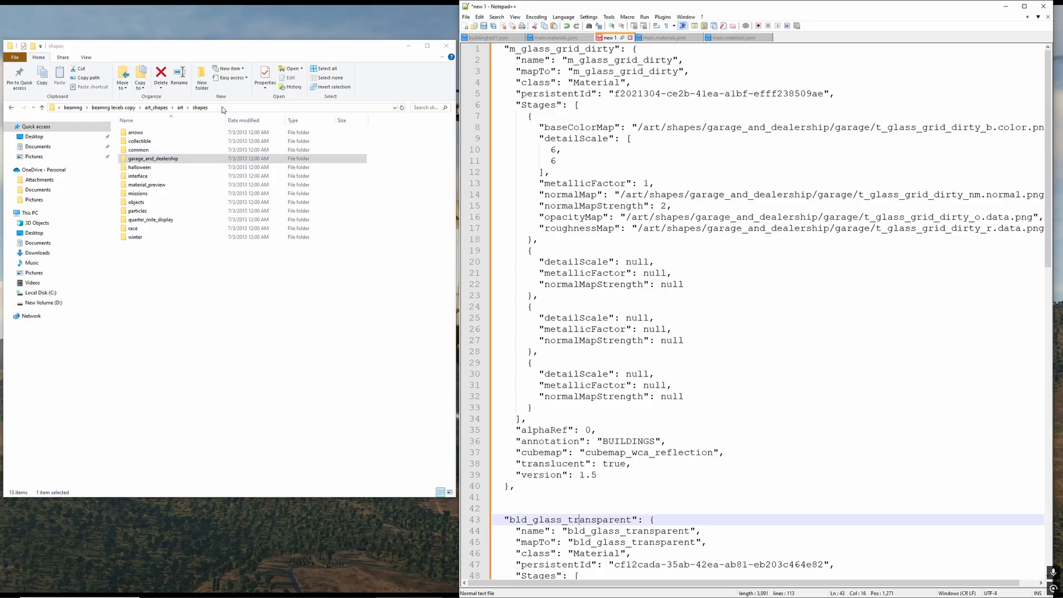
double_click(164, 160)
double_click(154, 133)
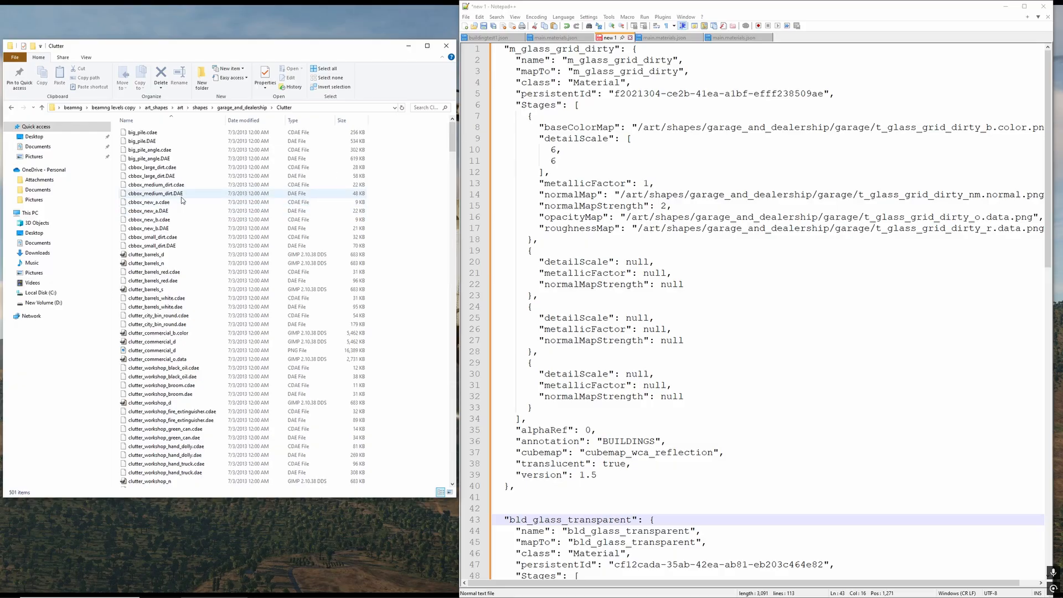
key("alt+Left")
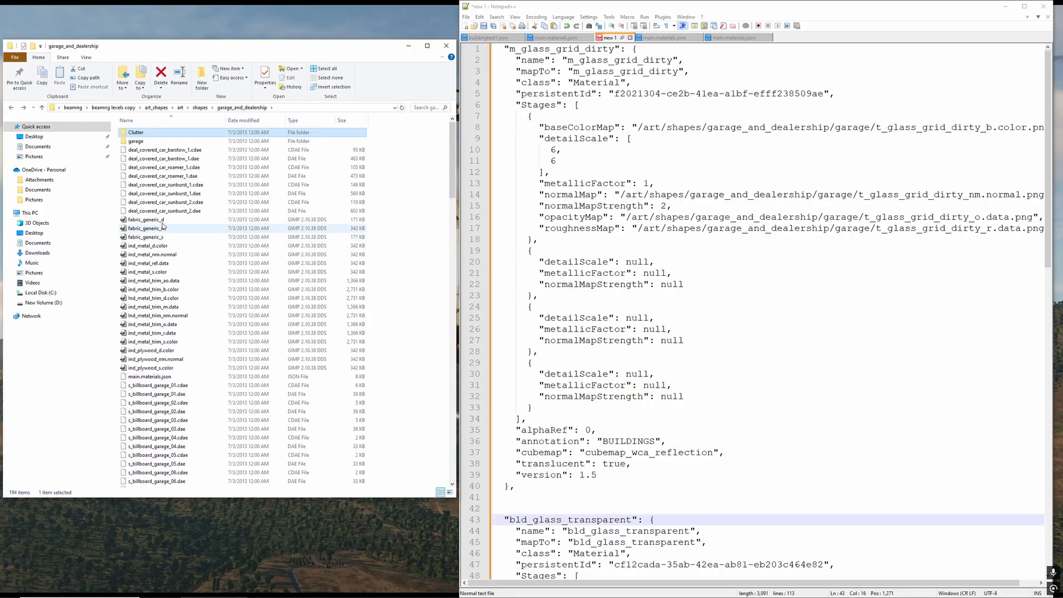
double_click(152, 143)
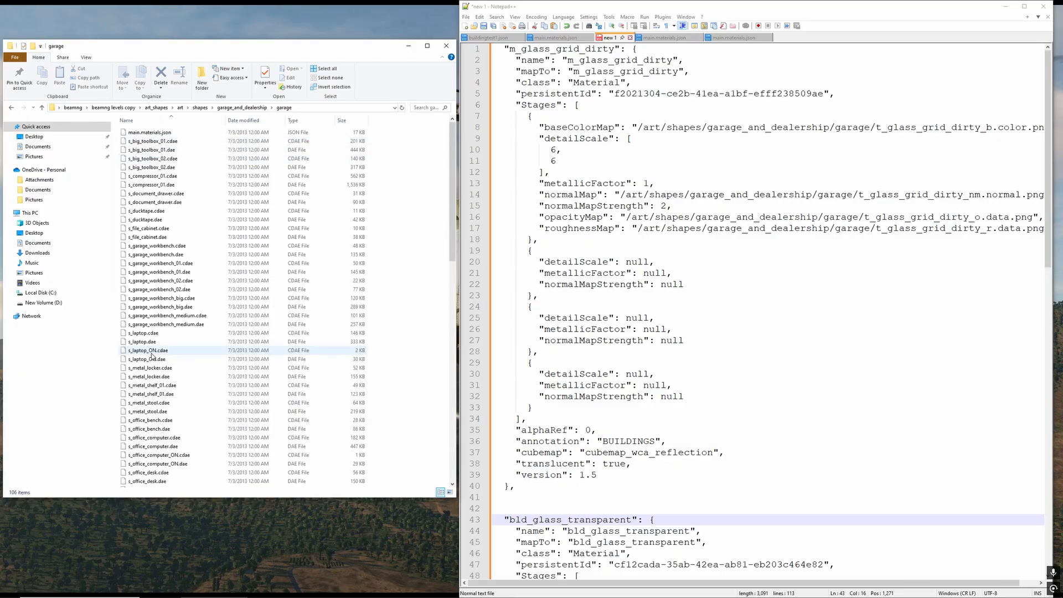
Highlight both glass material definitions in the new 1 document, and place the cursor back in the m_glass_grid_dirty name
left_click_drag(500, 49, 748, 521)
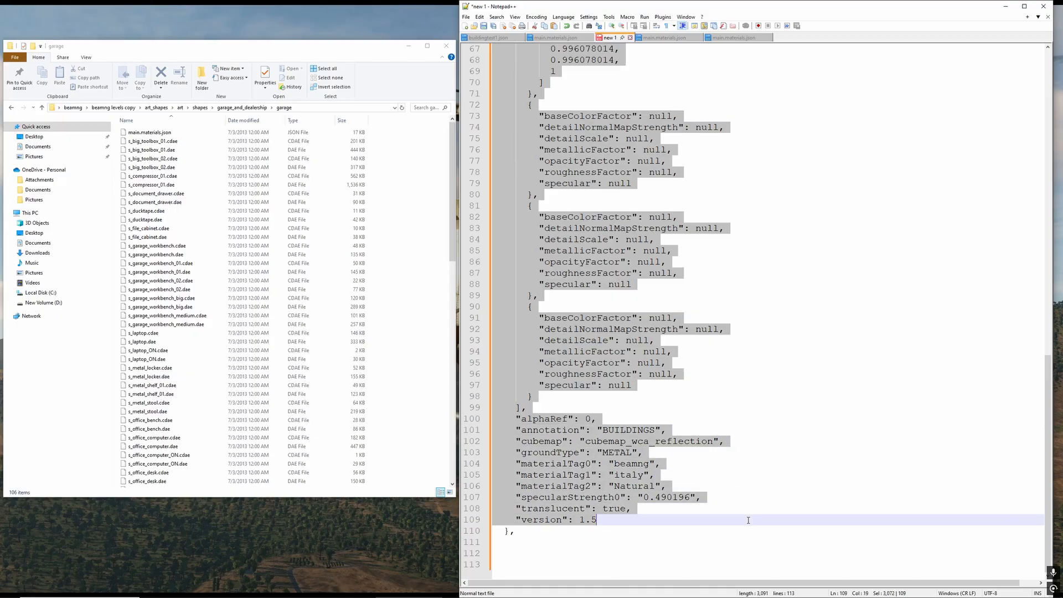
scroll(642, 276, "up", 20)
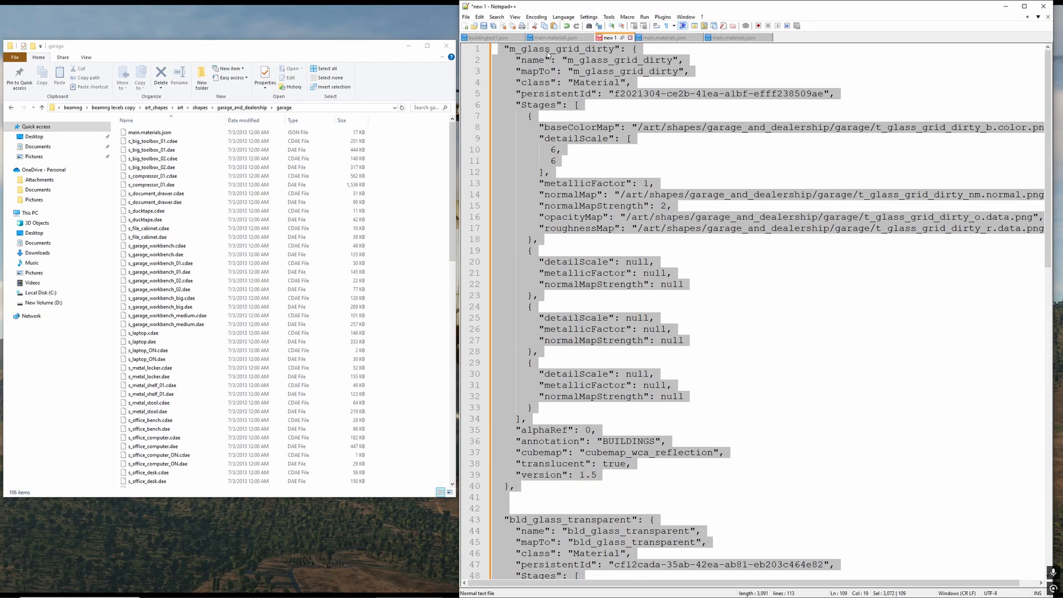
left_click(546, 50)
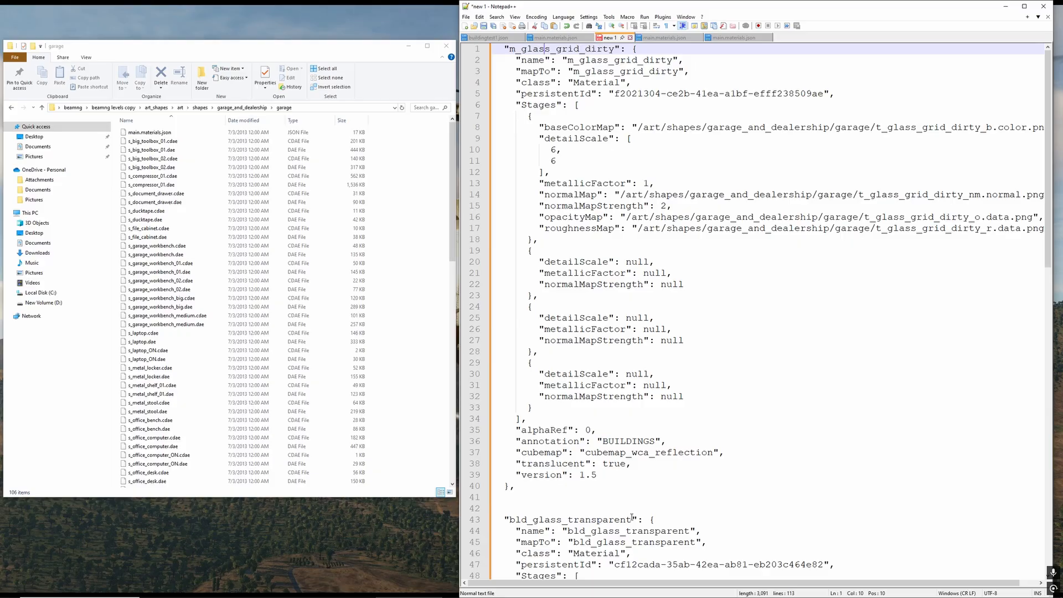
Highlight the bld_glass_transparent name, and in File Explorer view the common folder before reopening its building_architect_modules subfolder
left_click_drag(632, 517, 508, 518)
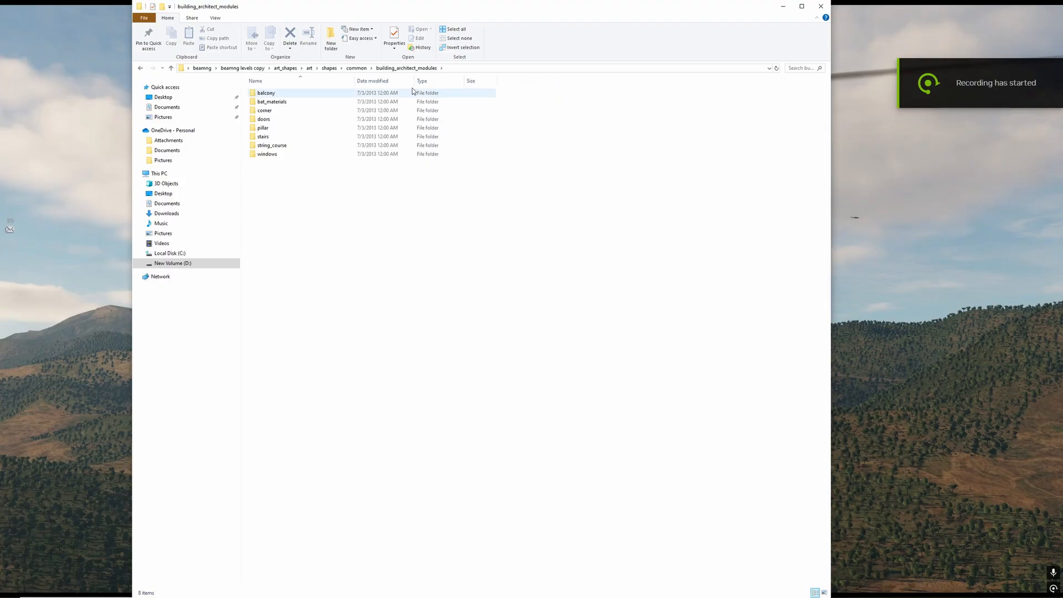
left_click(357, 68)
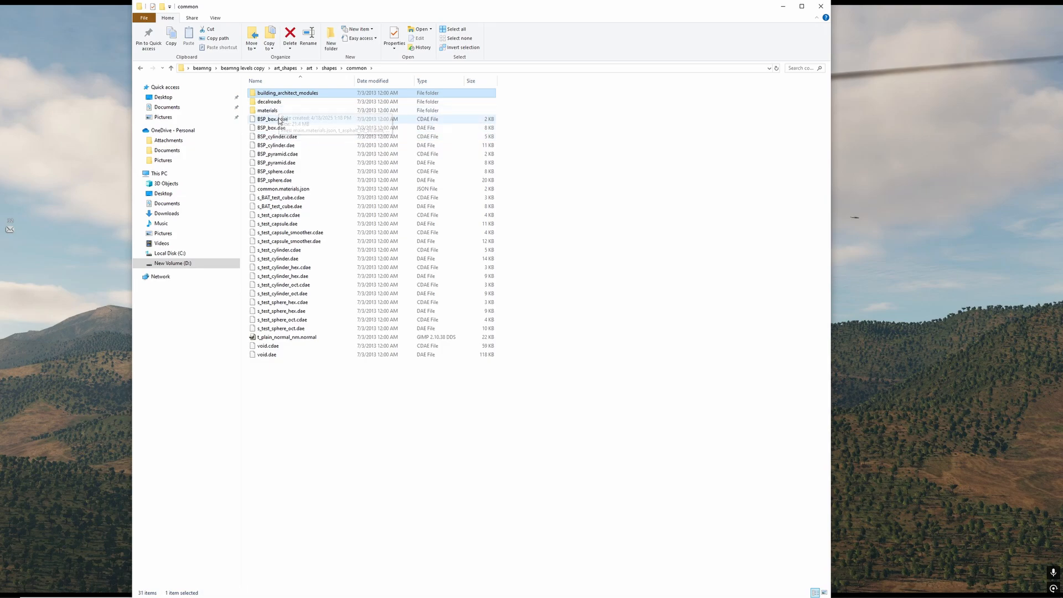
double_click(297, 95)
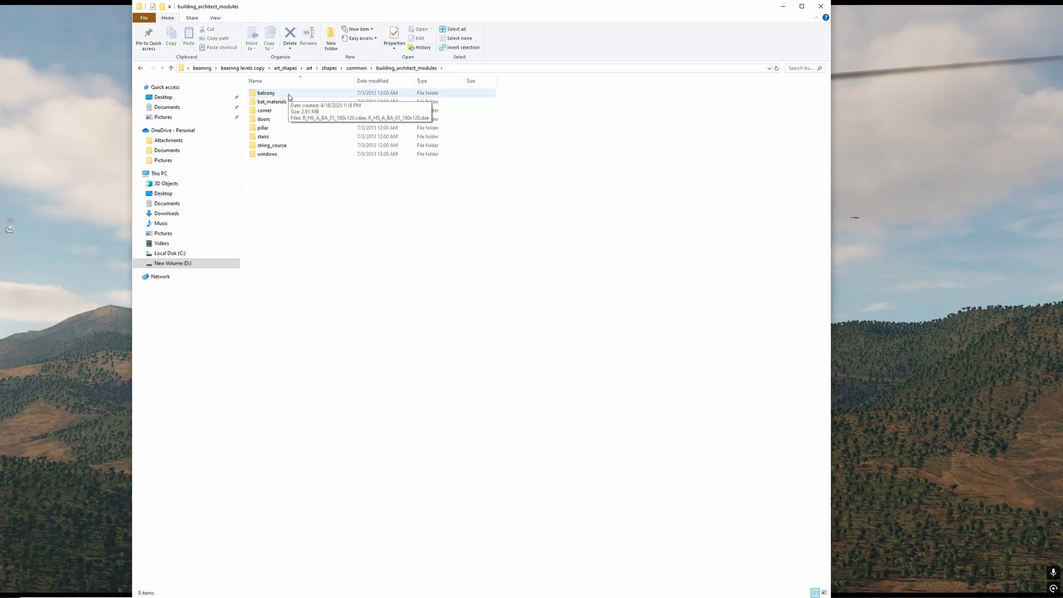
Browse the model files in the windows module folder, then return to building_architect_modules and select the string_course folder
left_click(275, 154)
double_click(275, 154)
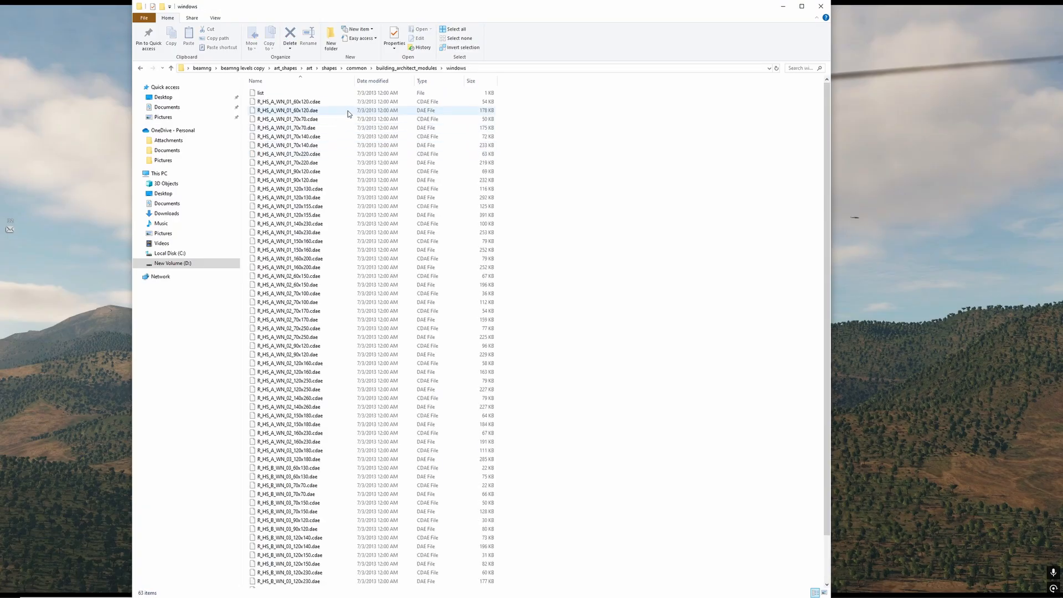
left_click(329, 102)
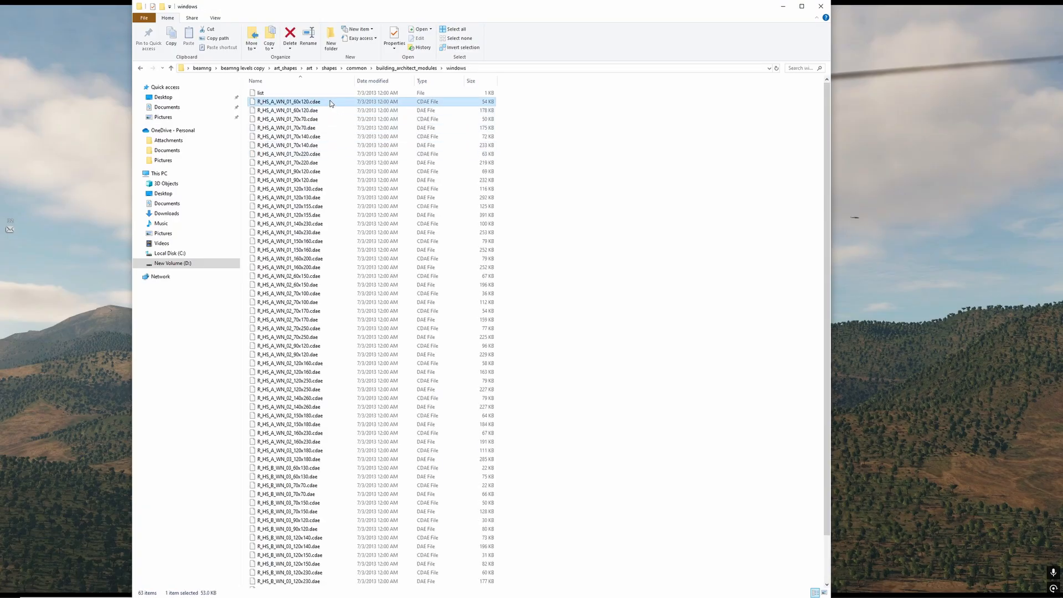
left_click(350, 197)
left_click(328, 268)
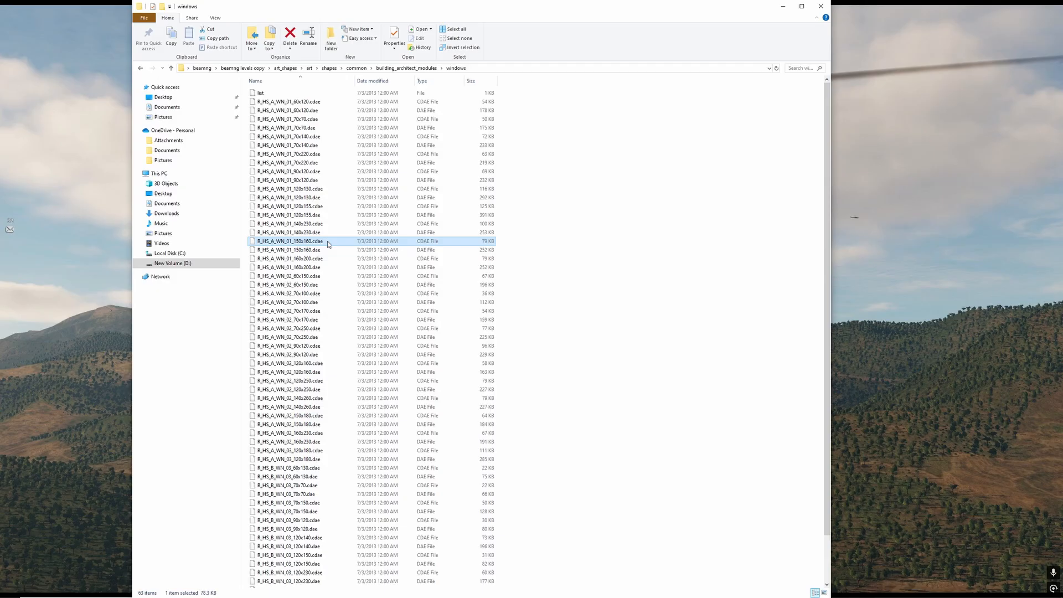
key("BackSpace")
double_click(285, 145)
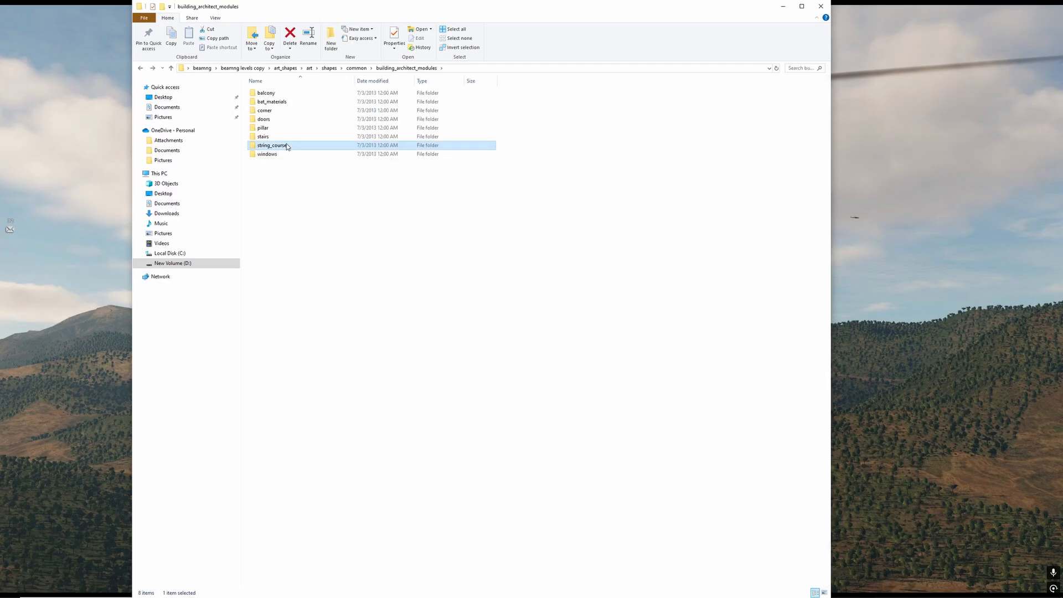
left_click(287, 145)
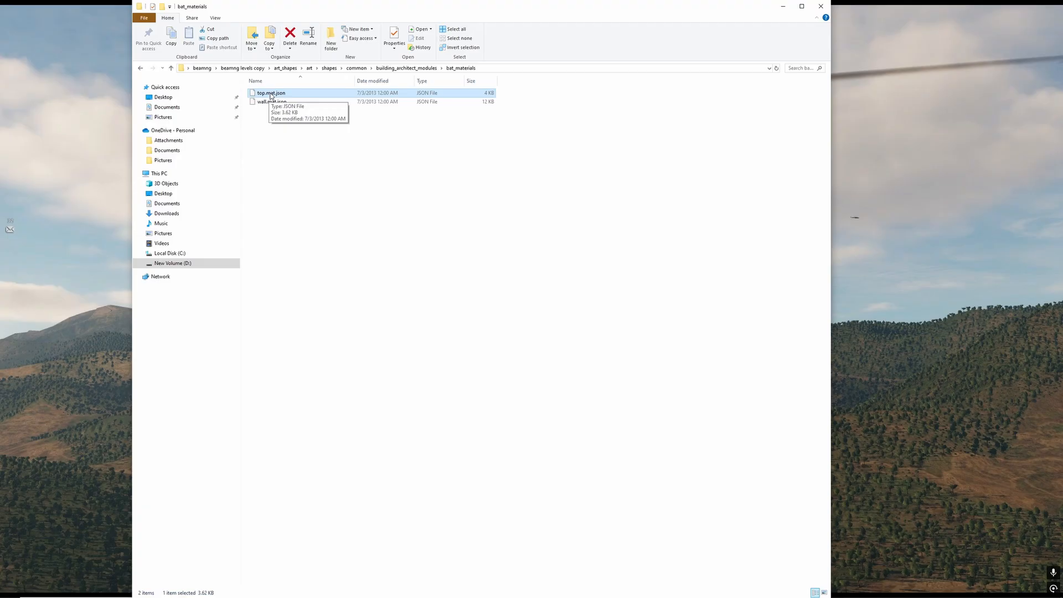
Open top.mat.json from the bat_materials folder in Notepad++ and highlight the t_metal_cladded_zinc_r texture name in its path
right_click(270, 94)
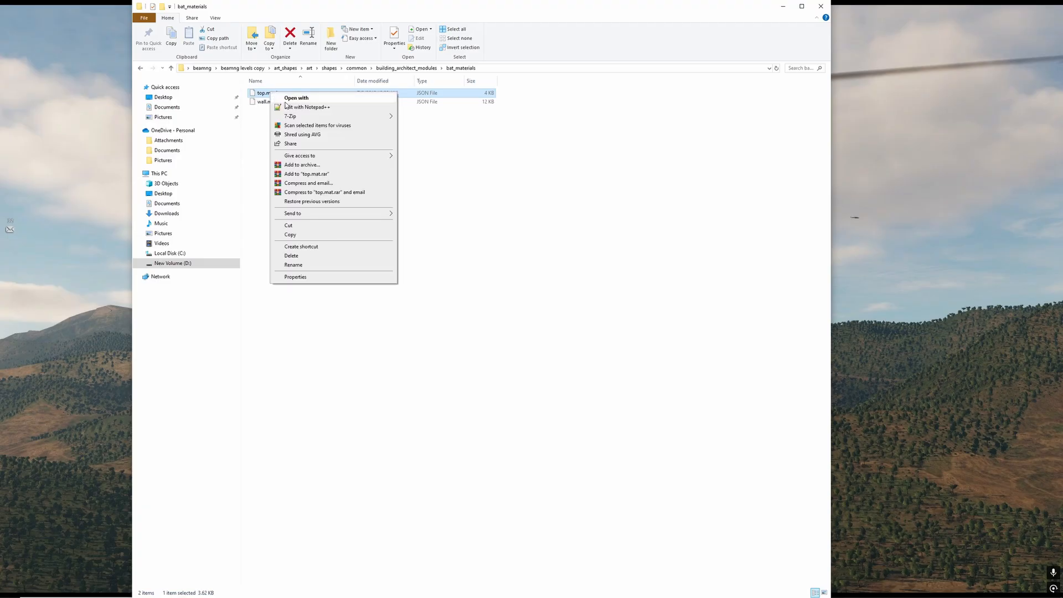
left_click(285, 105)
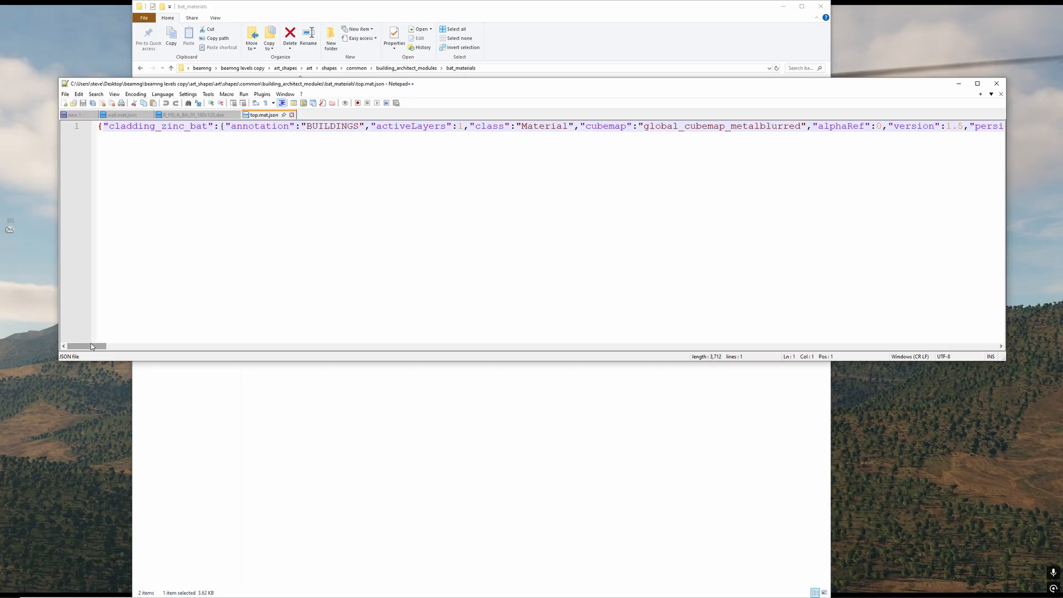
left_click_drag(91, 346, 201, 348)
left_click(358, 127)
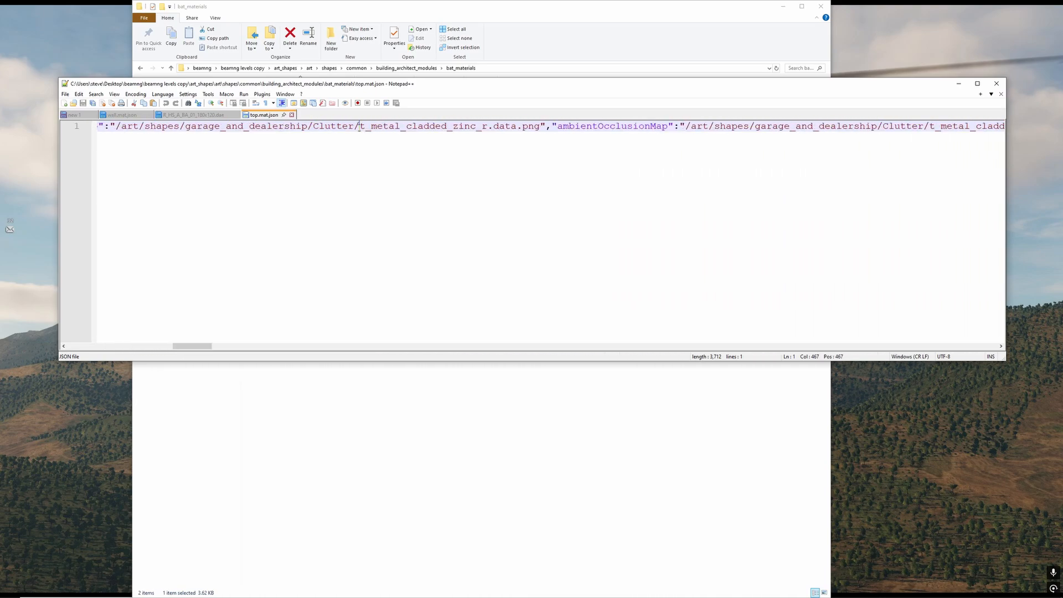
left_click_drag(360, 127, 483, 126)
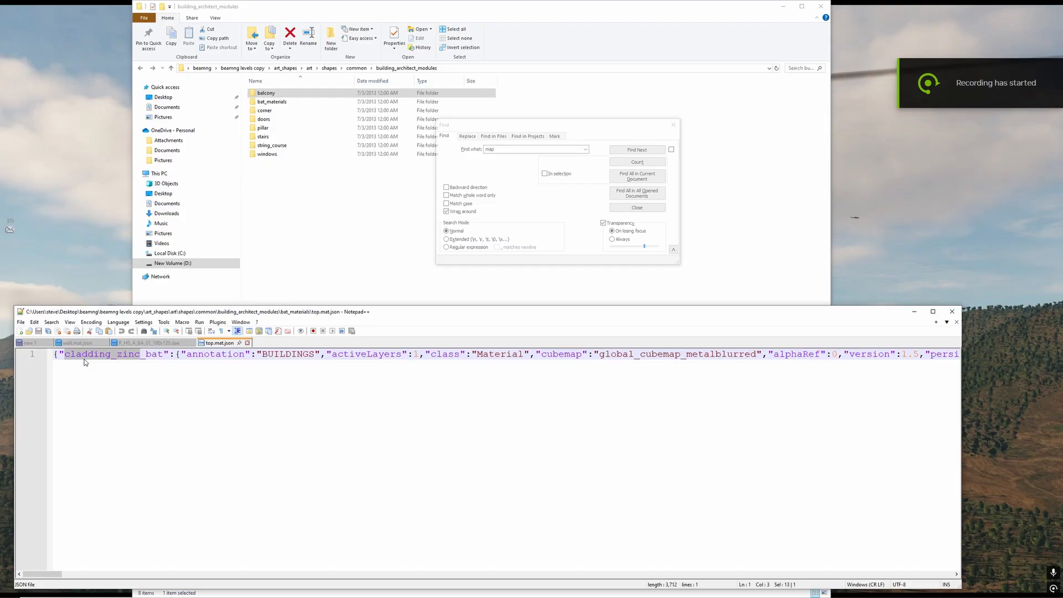
Highlight the cladding_zinc_bat material name in top.mat.json and look through the texture map paths along its single line
double_click(88, 359)
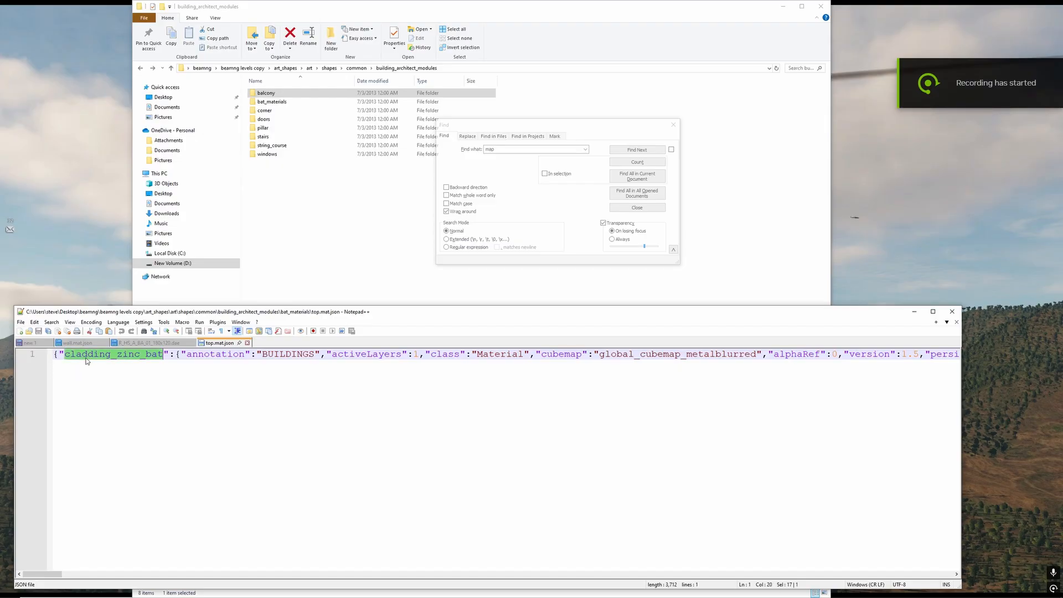
left_click(82, 354)
left_click_drag(65, 353, 133, 358)
left_click(208, 574)
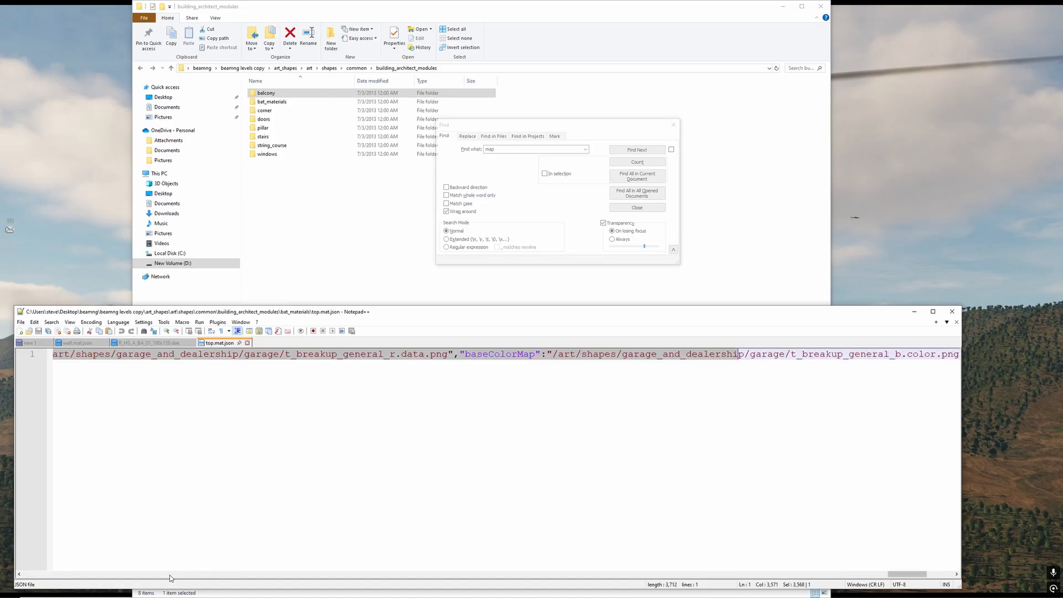
left_click(169, 574)
left_click_drag(885, 574, 28, 595)
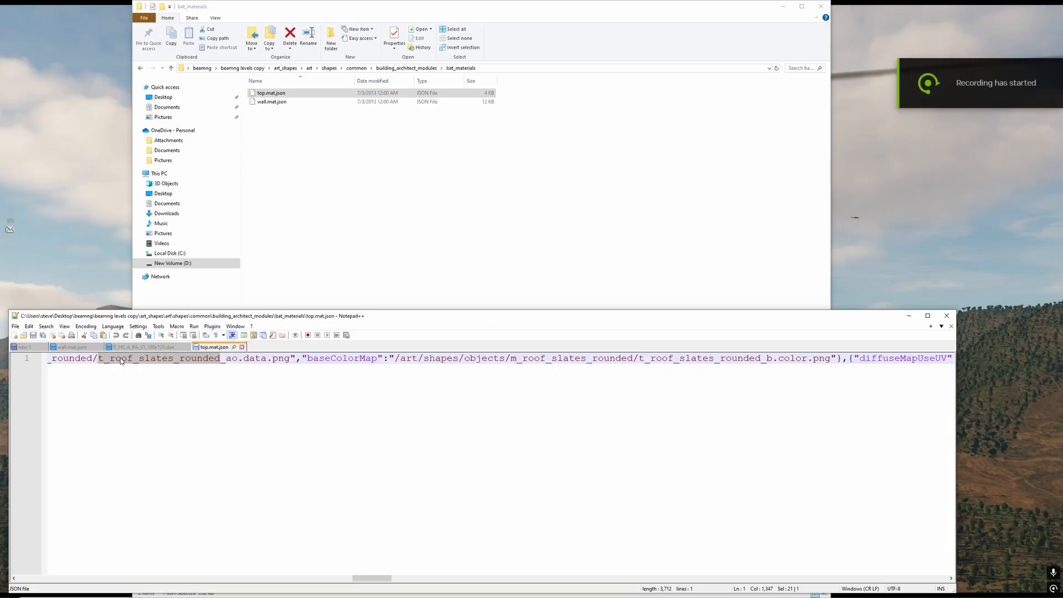
Copy the texture name t_roof_slates_rounded from top.mat.json to the end of the new 1 document, followed by a line break
right_click(192, 359)
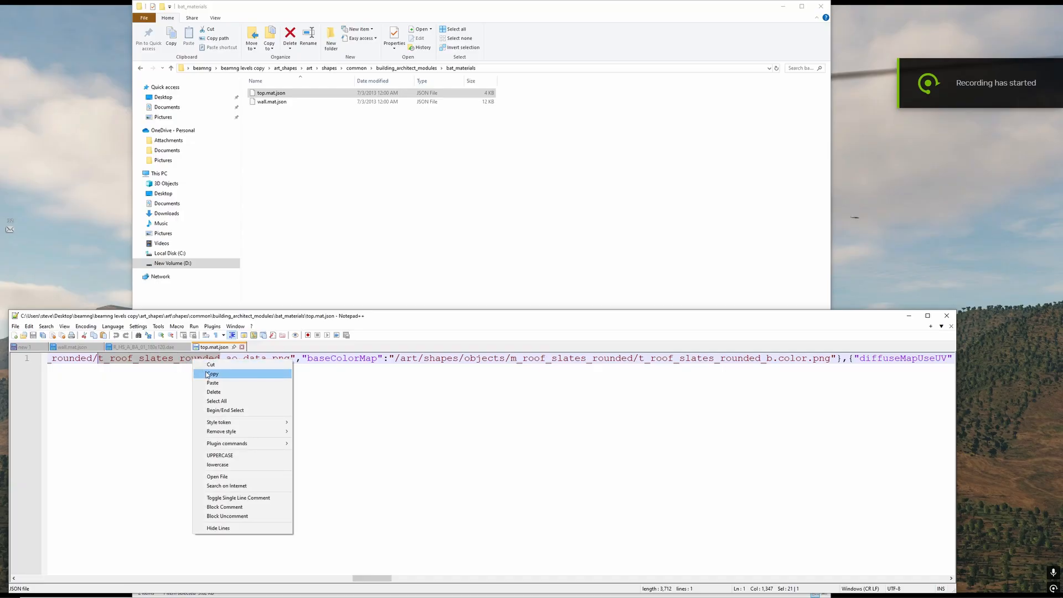
left_click(210, 374)
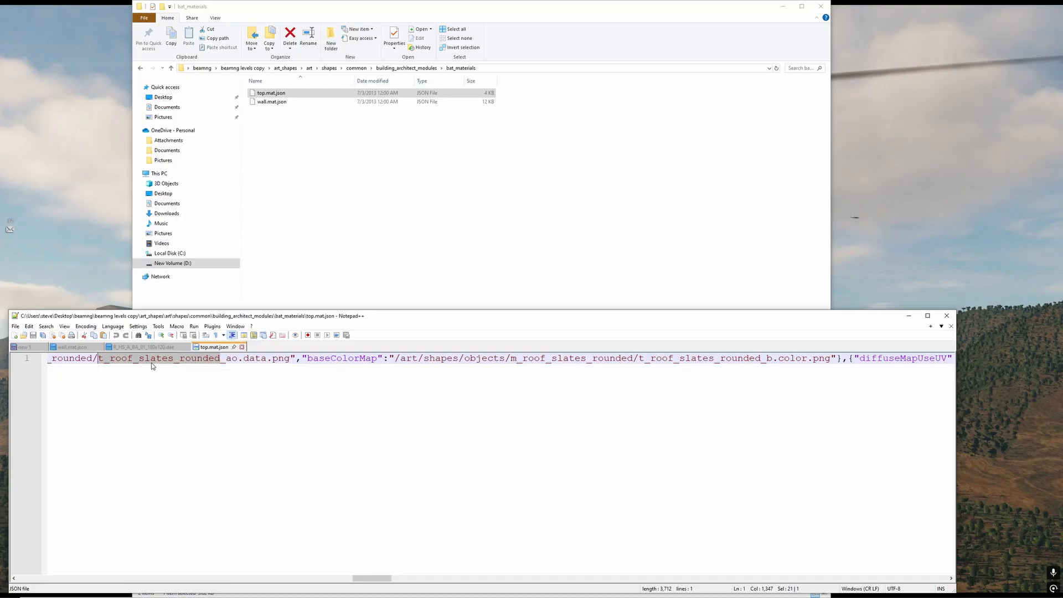
left_click(24, 346)
scroll(149, 448, "down", 6)
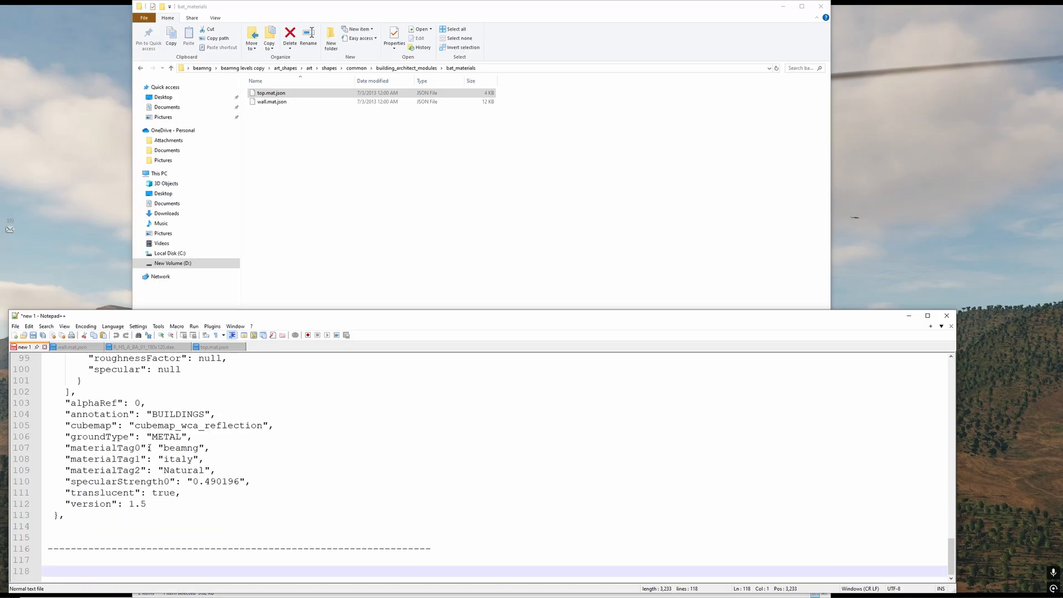
key("ctrl+v")
key("Return")
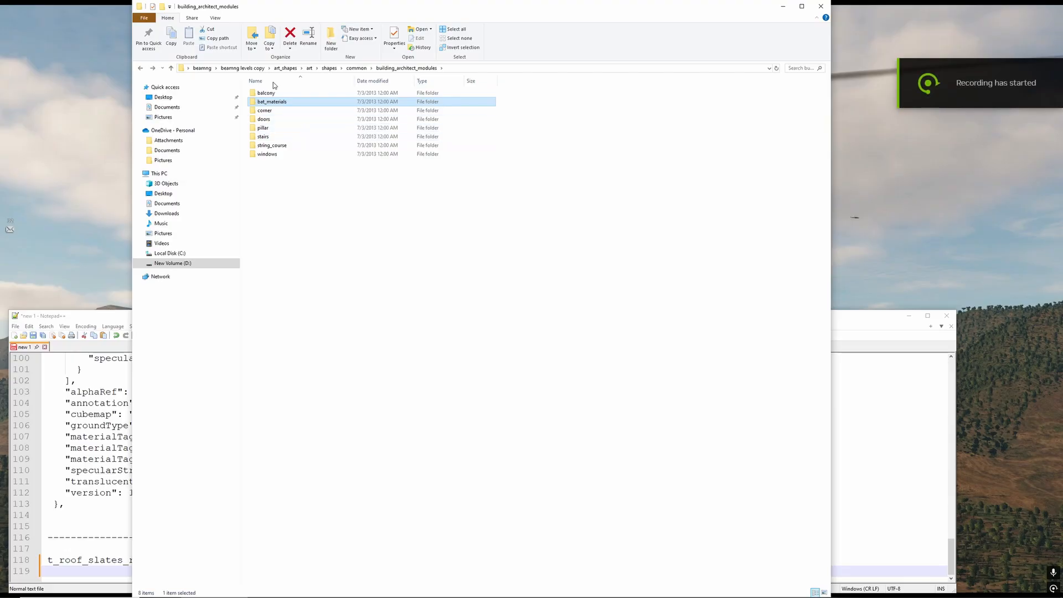
Open R_HS_A_BA_01_180x120.dae from the balcony folder in Notepad++, and move and enlarge the editor window
double_click(264, 93)
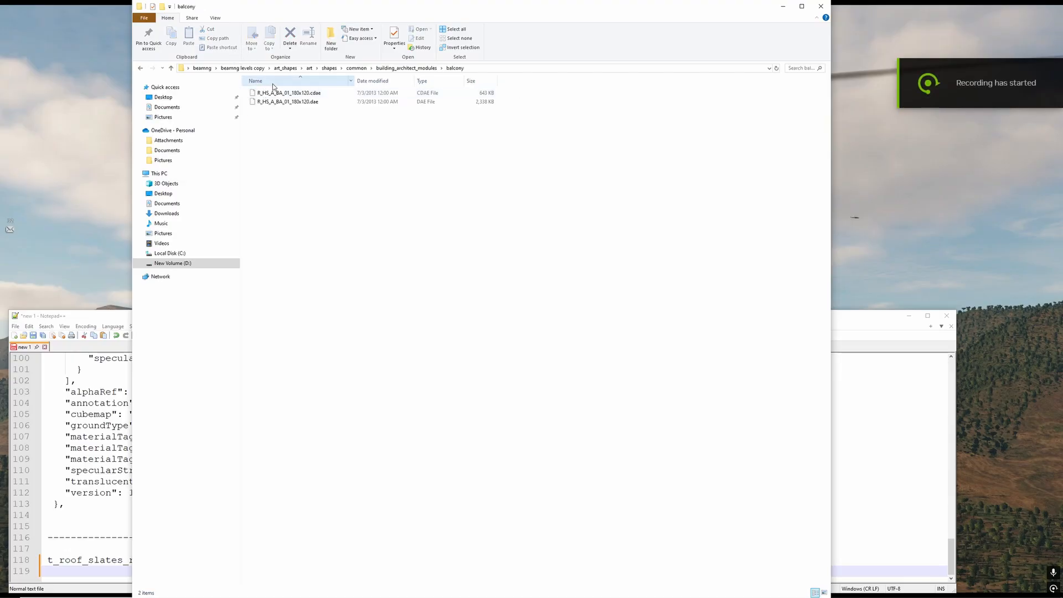
left_click(297, 101)
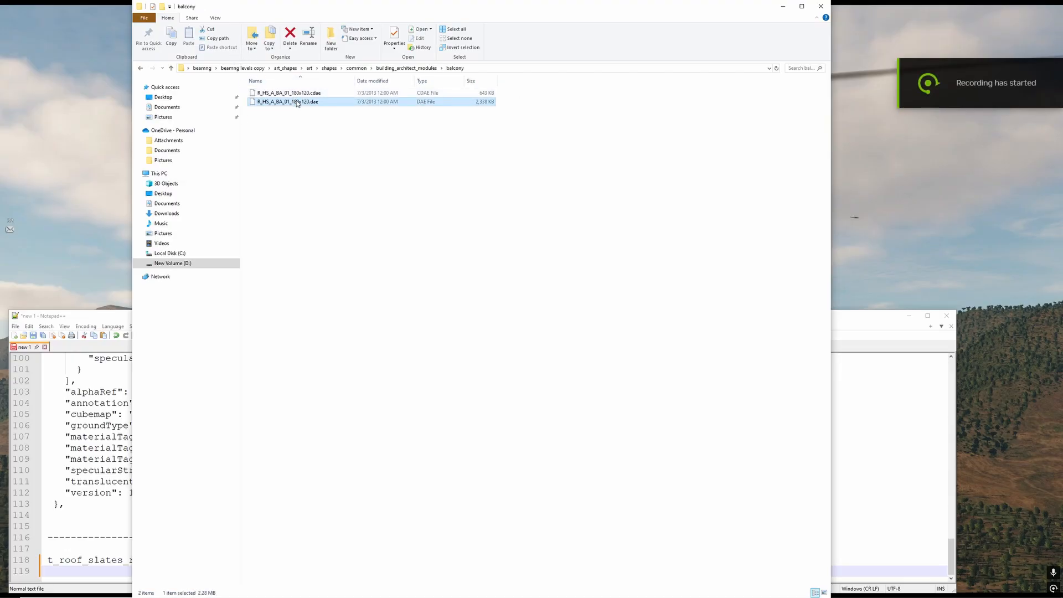
right_click(298, 103)
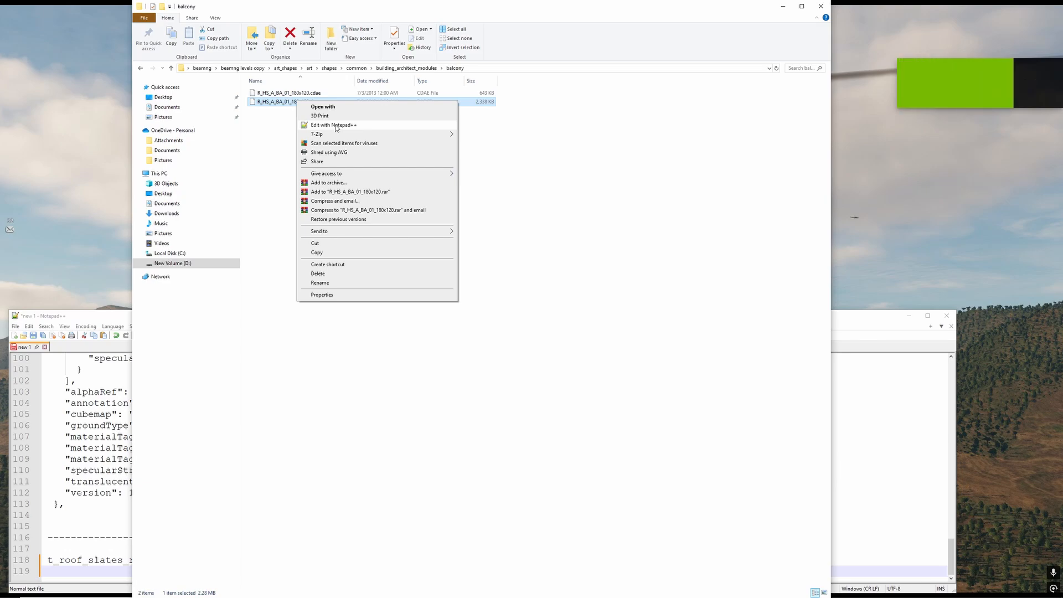
left_click(336, 125)
left_click_drag(328, 319, 372, 47)
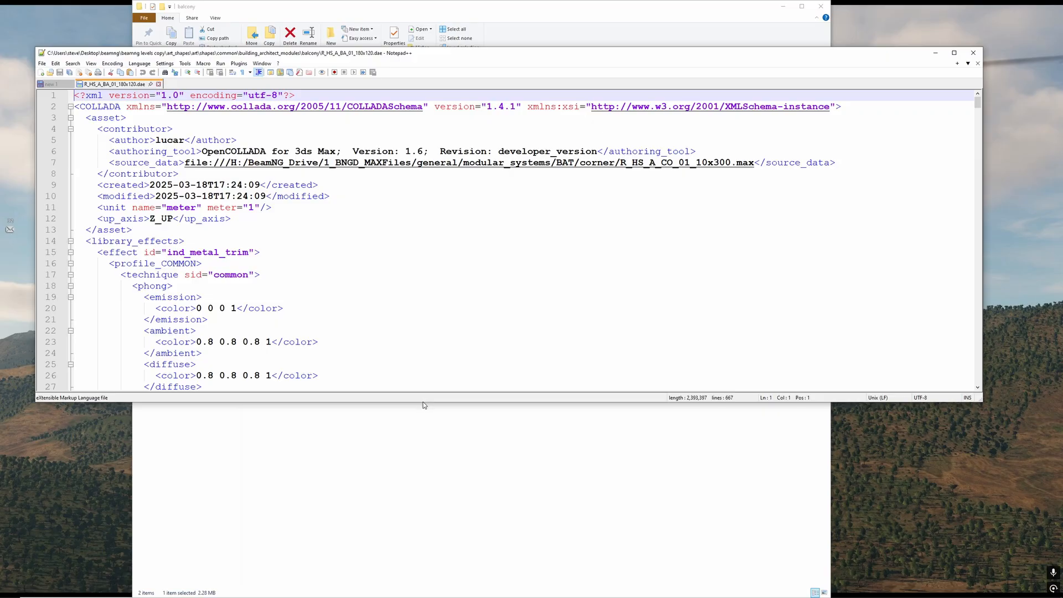
left_click_drag(424, 400, 422, 526)
Examine the node definitions near the end of the balcony DAE file and find its material references
scroll(421, 356, "down", 20)
scroll(419, 351, "down", 20)
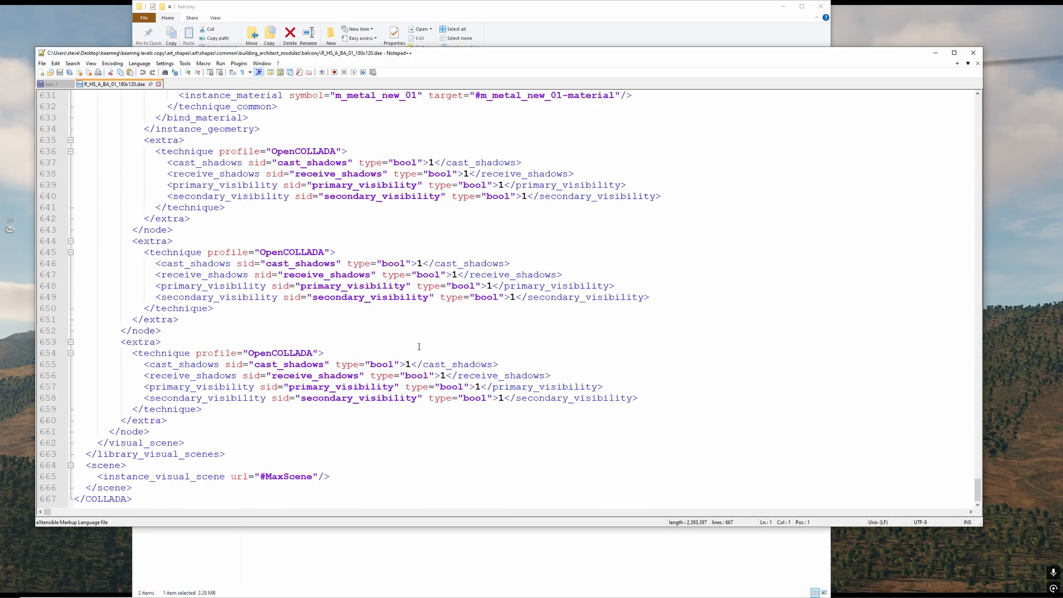
scroll(409, 360, "up", 14)
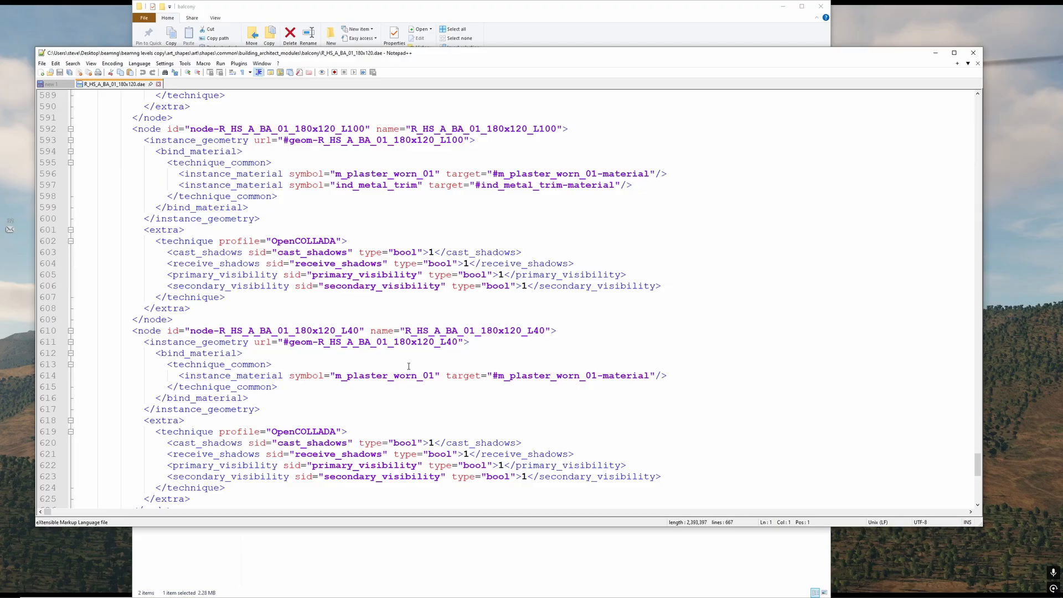
scroll(409, 366, "up", 7)
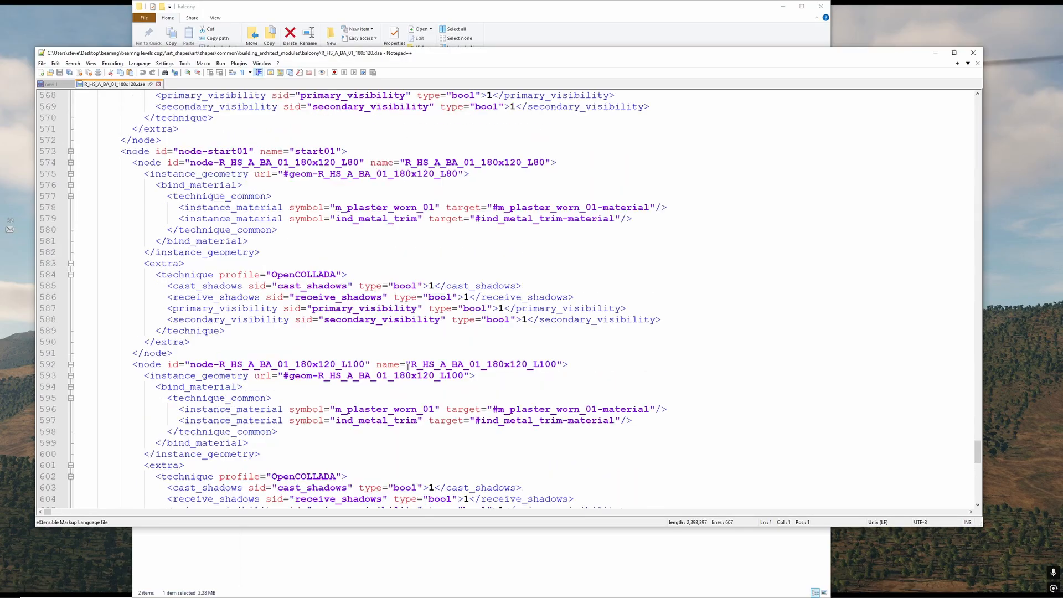
scroll(408, 366, "up", 9)
scroll(362, 346, "down", 12)
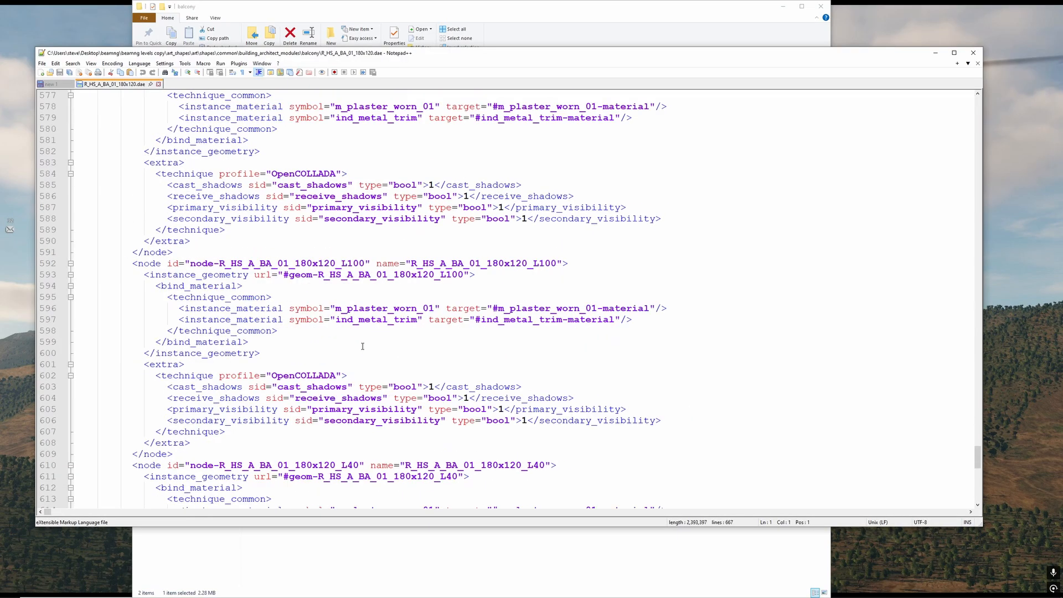
key("F3")
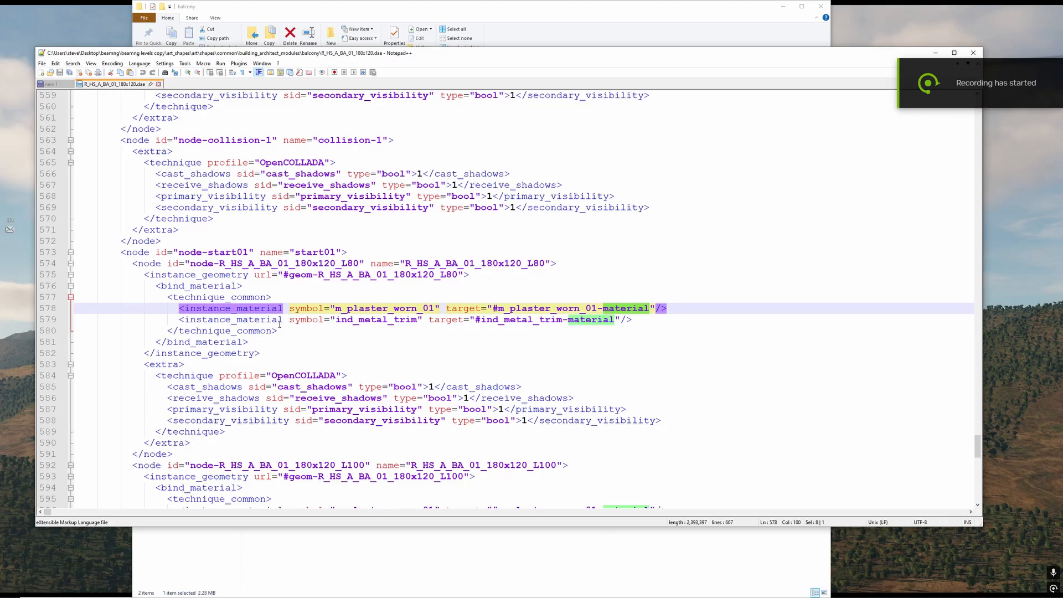
Highlight the instance_material tag and the m_plaster_worn_01 and ind_metal_trim symbols under the start01 node
left_click(204, 306)
double_click(206, 307)
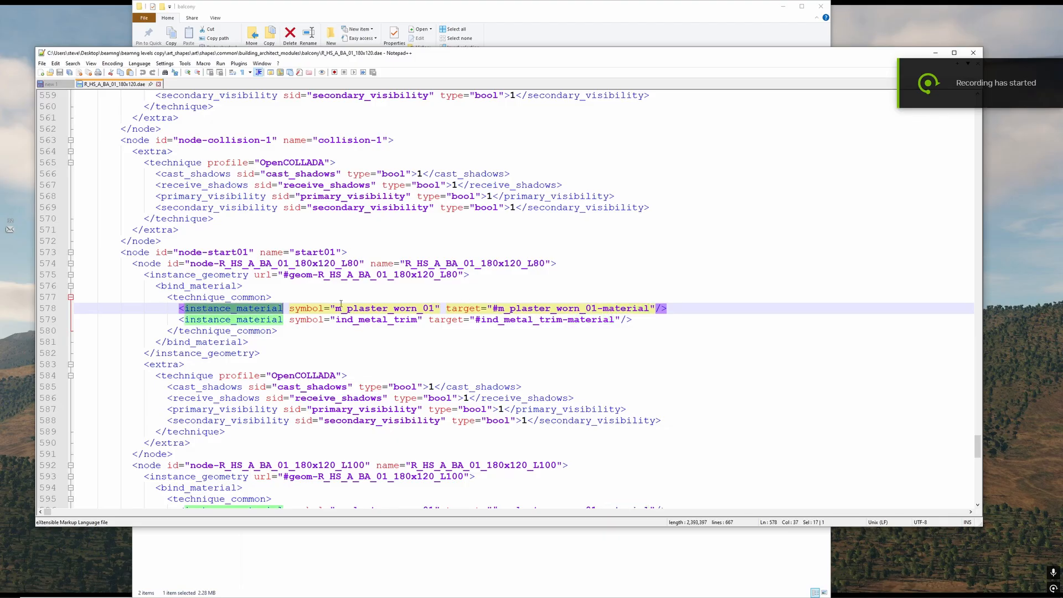
left_click_drag(335, 308, 436, 309)
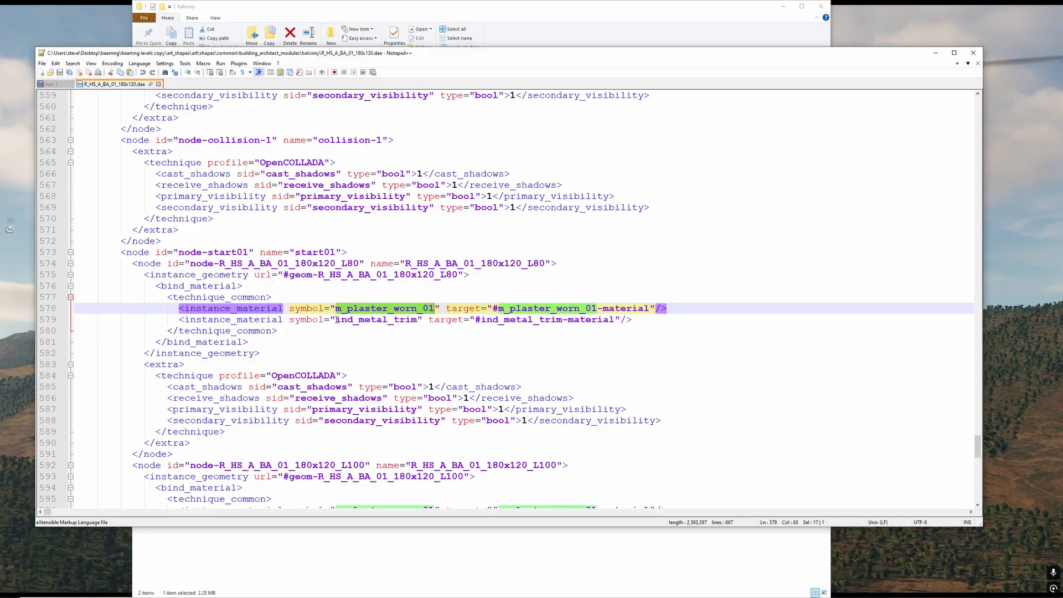
left_click_drag(336, 319, 419, 320)
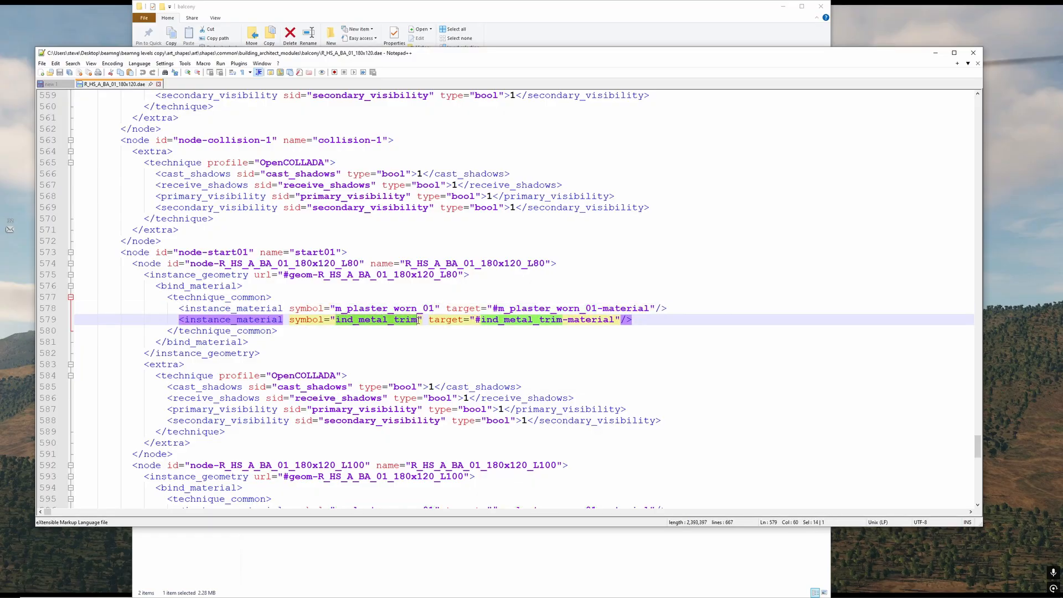
Copy the material name m_plaster_worn_01 below t_roof_slates_rounded in the new 1 document, and return to the balcony DAE file
left_click_drag(334, 310, 436, 309)
key("ctrl+c")
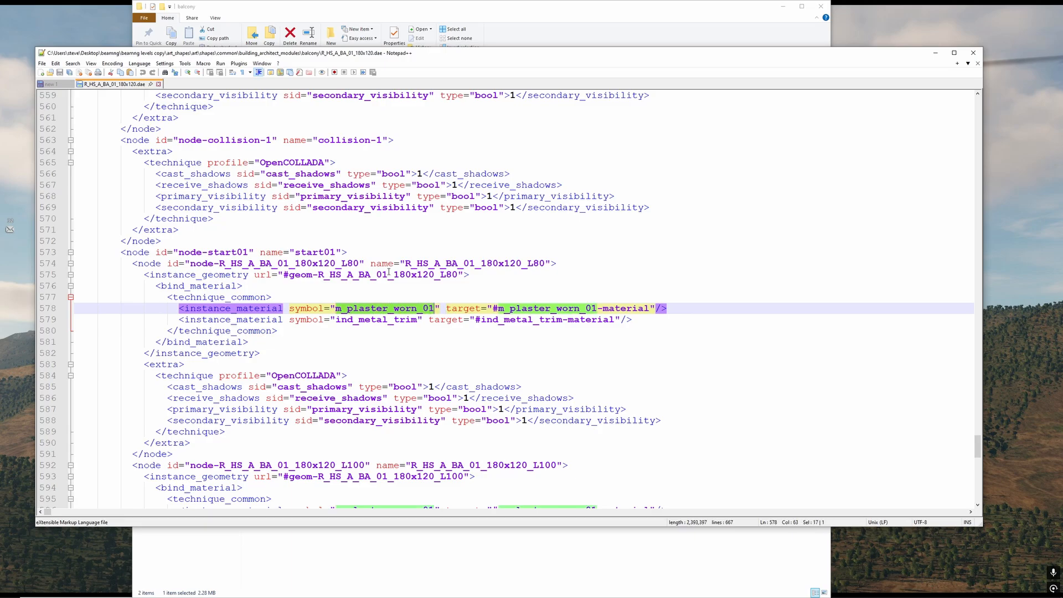
left_click(55, 84)
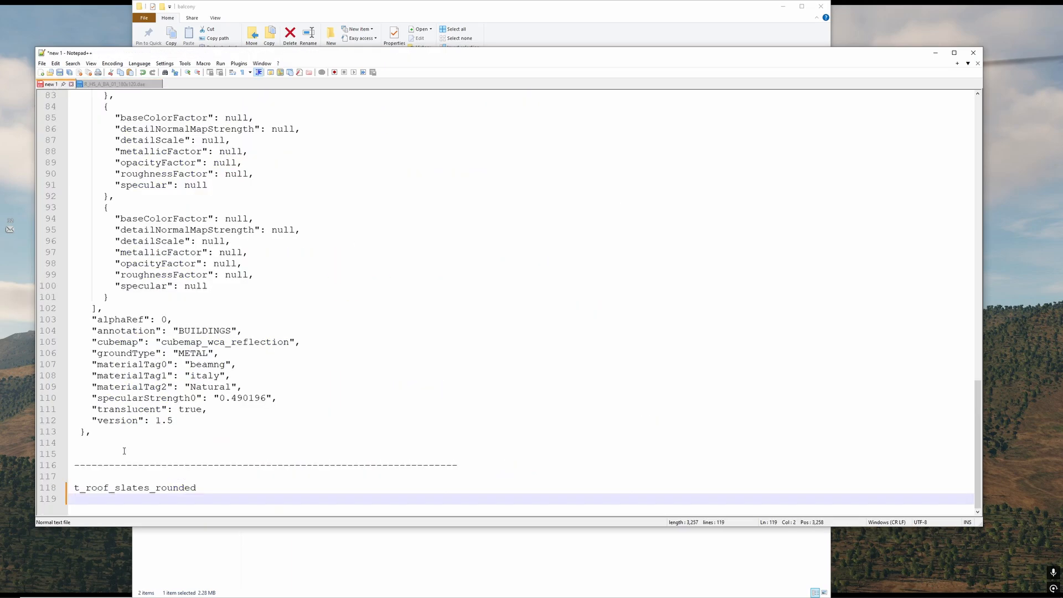
key("ctrl+v")
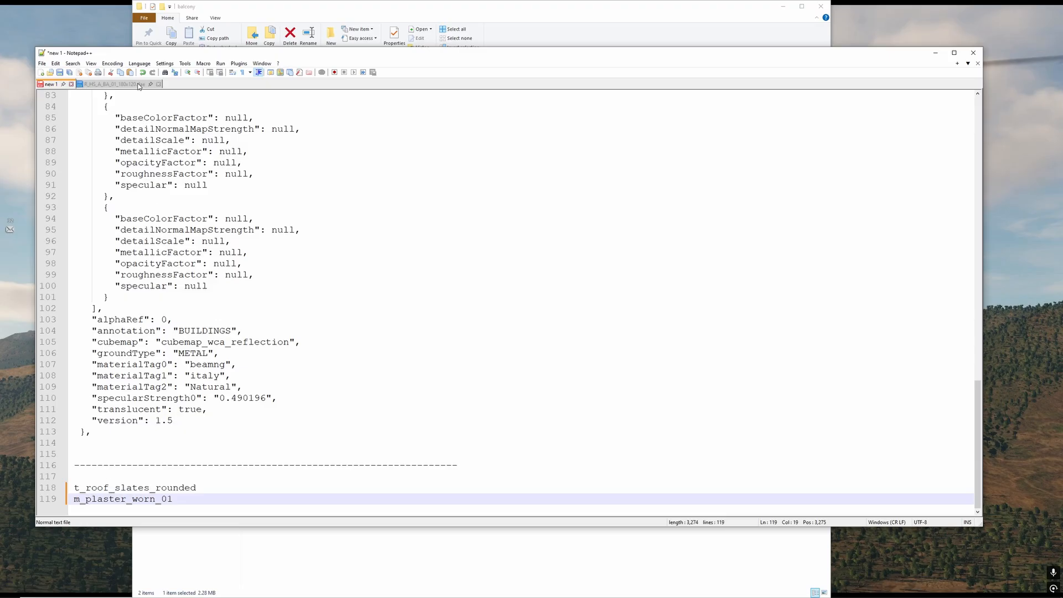
left_click(119, 84)
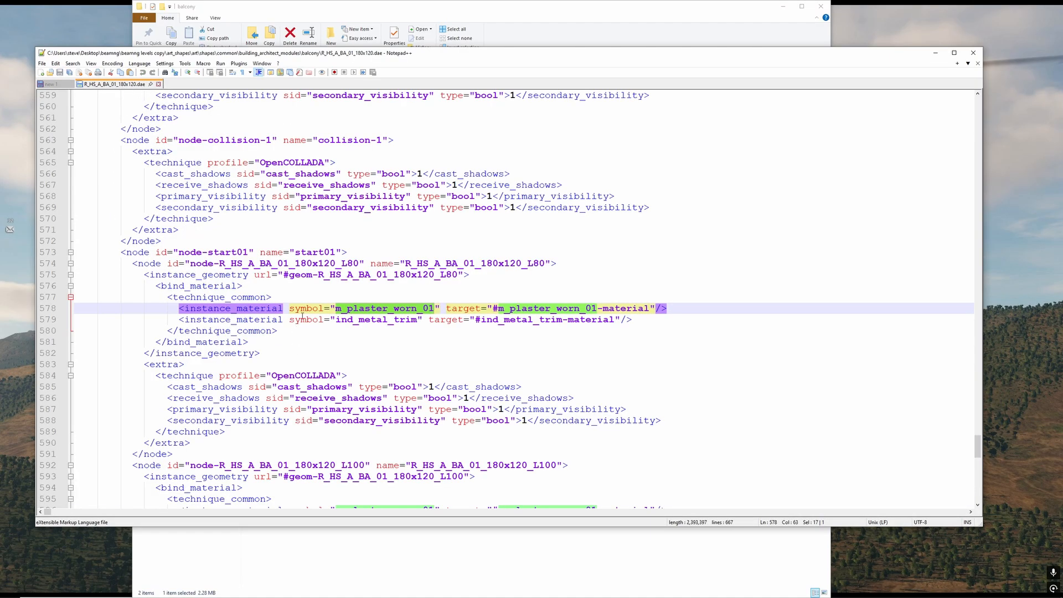
Copy the material name ind_metal_trim from the balcony DAE file onto a new line below m_plaster_worn_01 in the new 1 document
left_click_drag(335, 320, 416, 323)
key("ctrl+c")
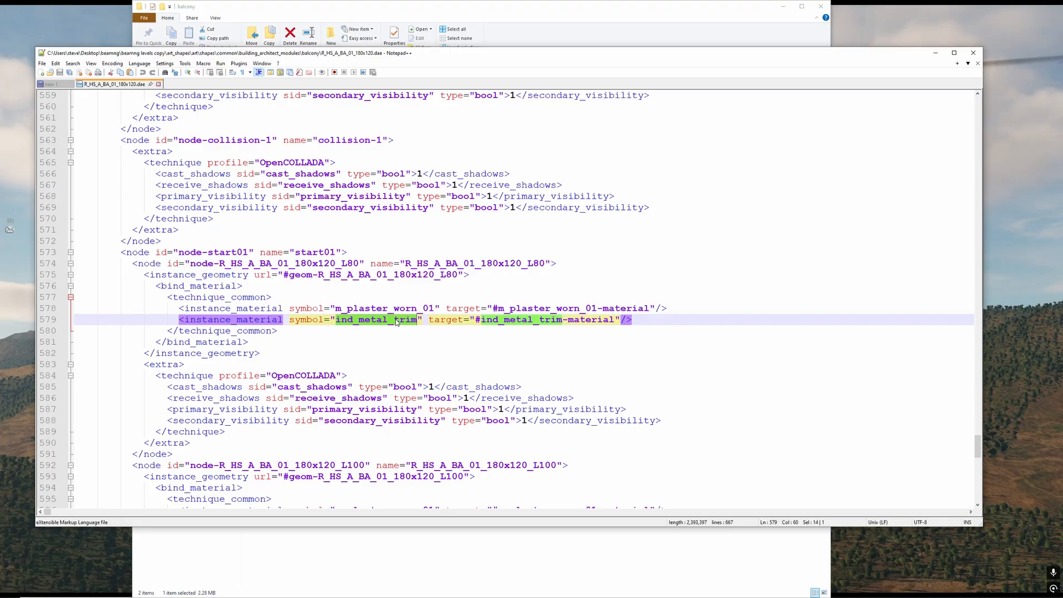
left_click(53, 85)
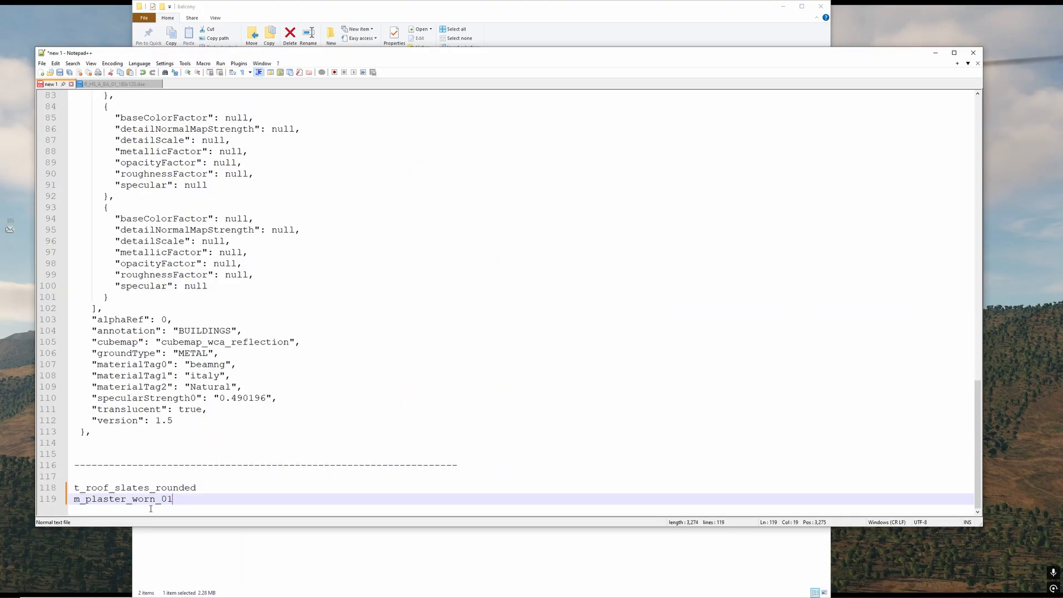
key("Return")
key("ctrl+v")
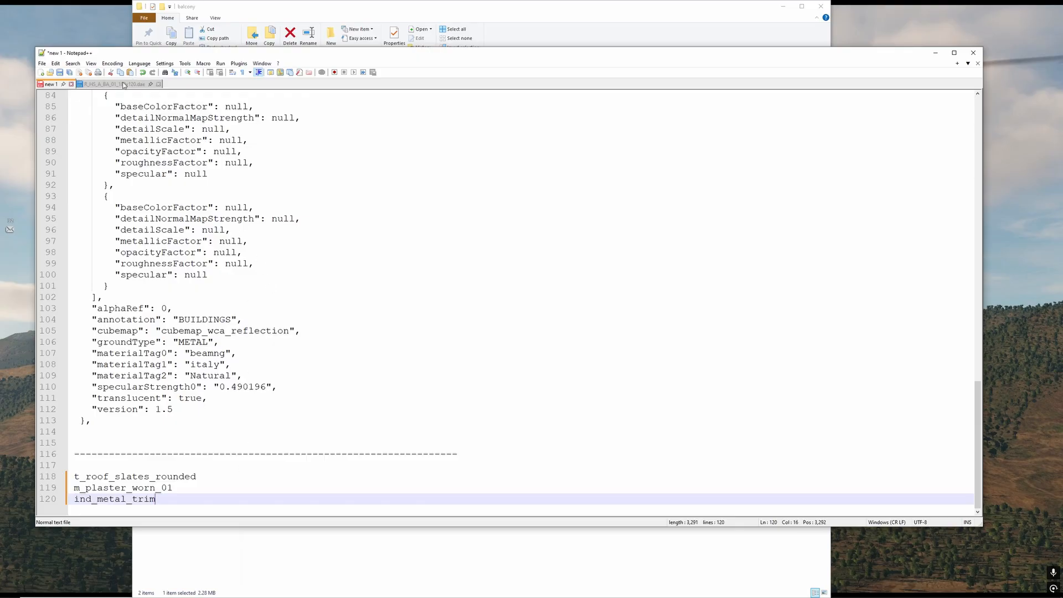
Highlight the three collected material names, and review the material references of the L80 and L100 nodes in the balcony DAE file
left_click_drag(182, 505, 52, 475)
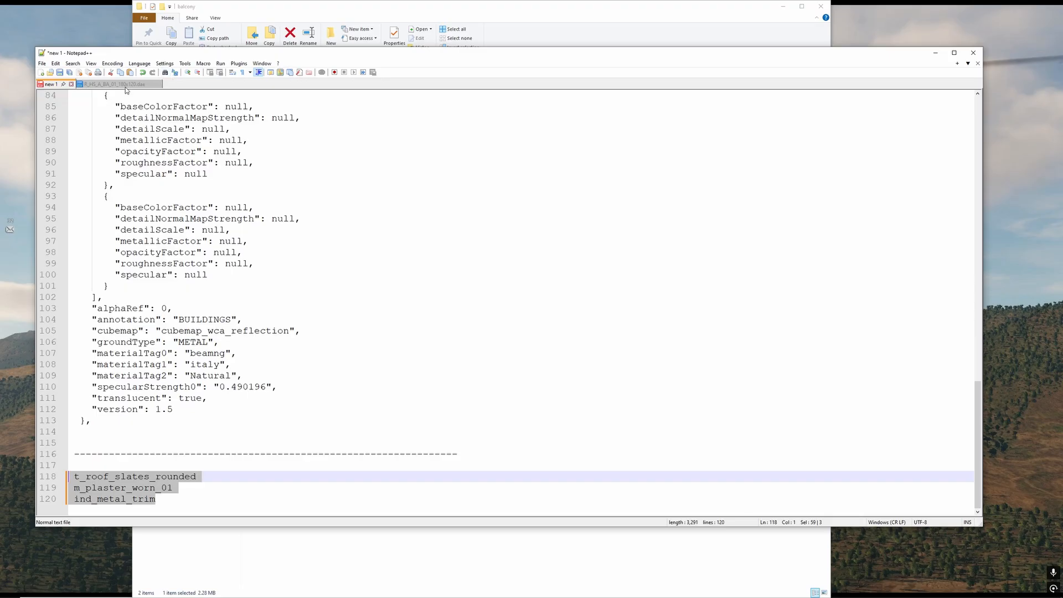
left_click(123, 84)
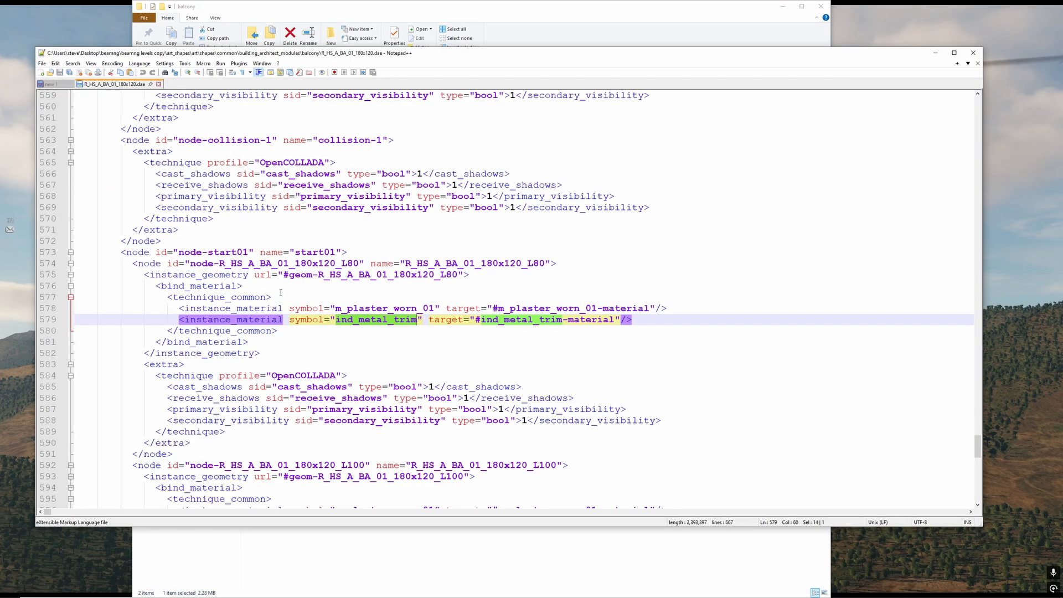
scroll(283, 305, "down", 3)
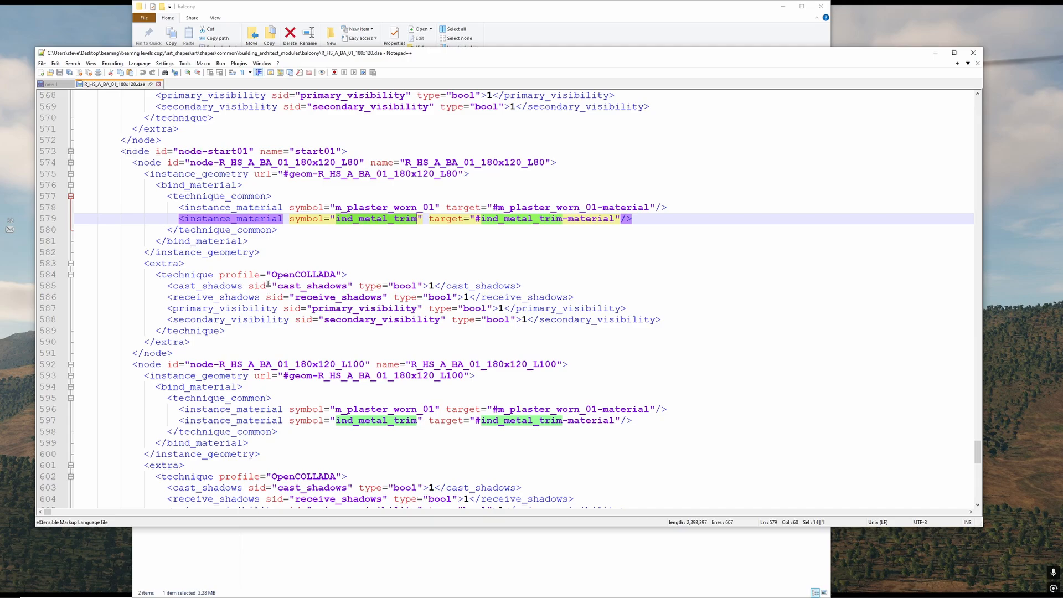
scroll(253, 263, "down", 1)
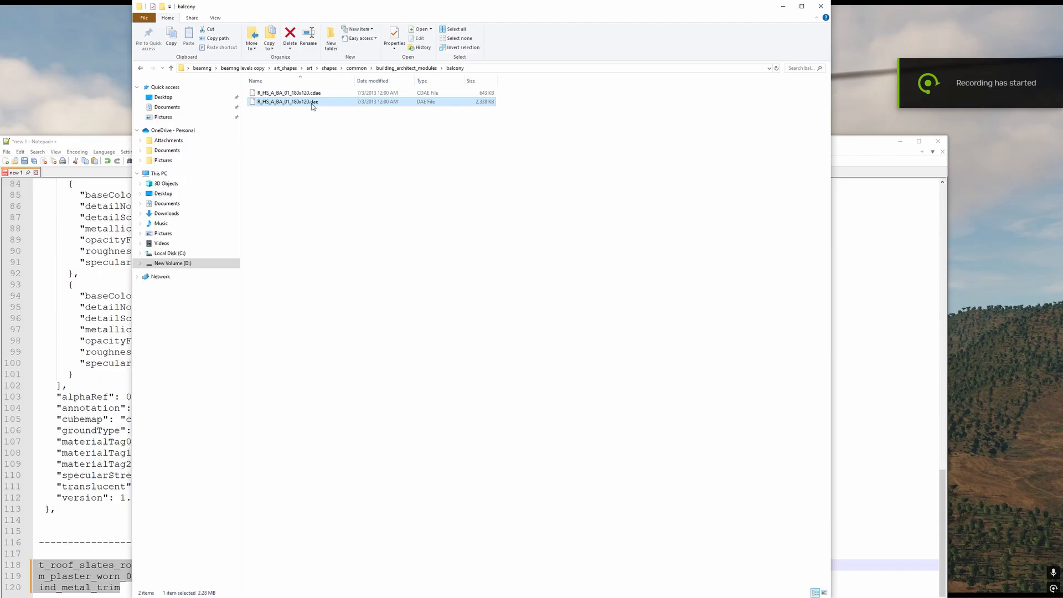
Open R_HS_A_DR_01_80x200.dae from the doors module folder in Notepad++
key("alt+Up")
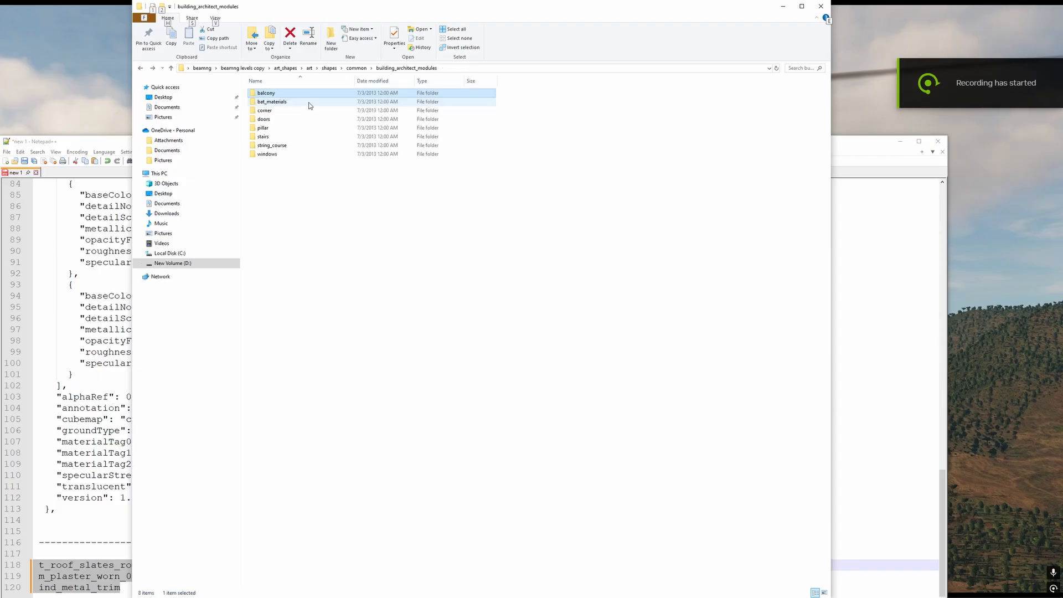
double_click(281, 120)
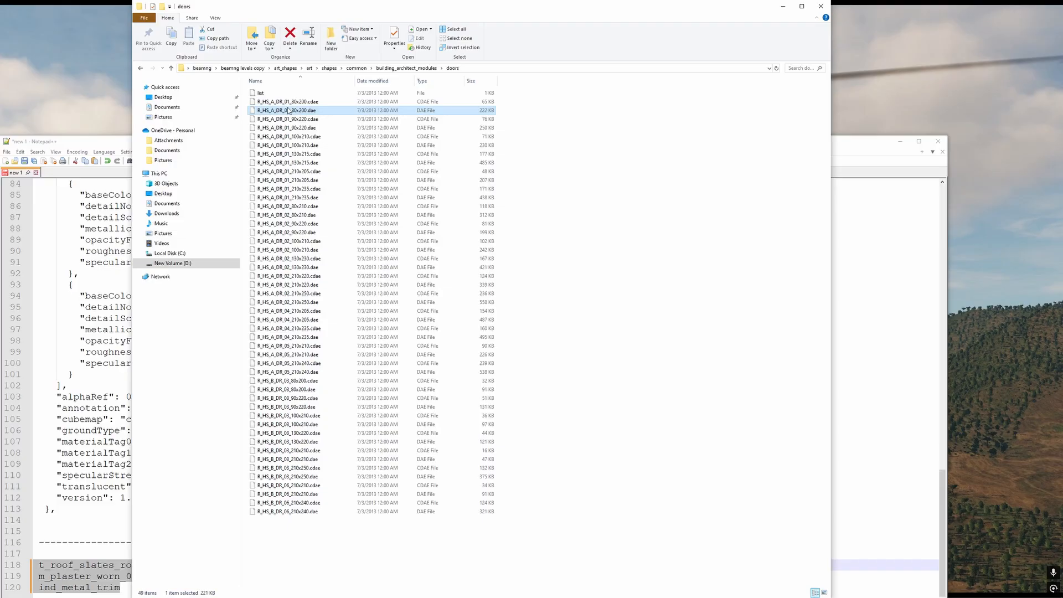
right_click(288, 111)
left_click(313, 134)
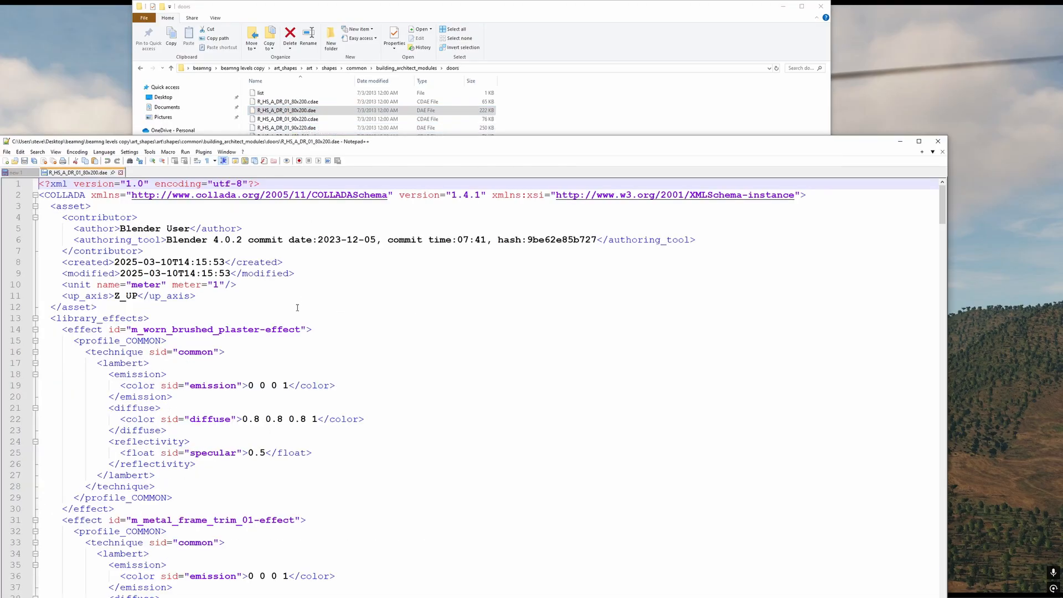
Search the door DAE file for "material" to reach the first material entry in its library_materials section
left_click(265, 376)
key("ctrl+f")
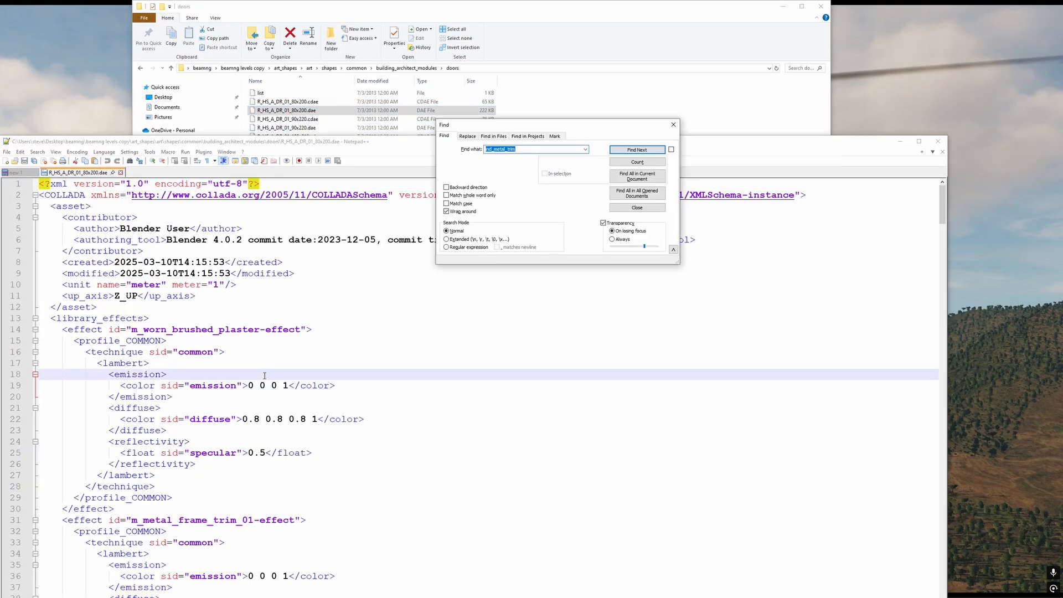
type("material")
key("Return")
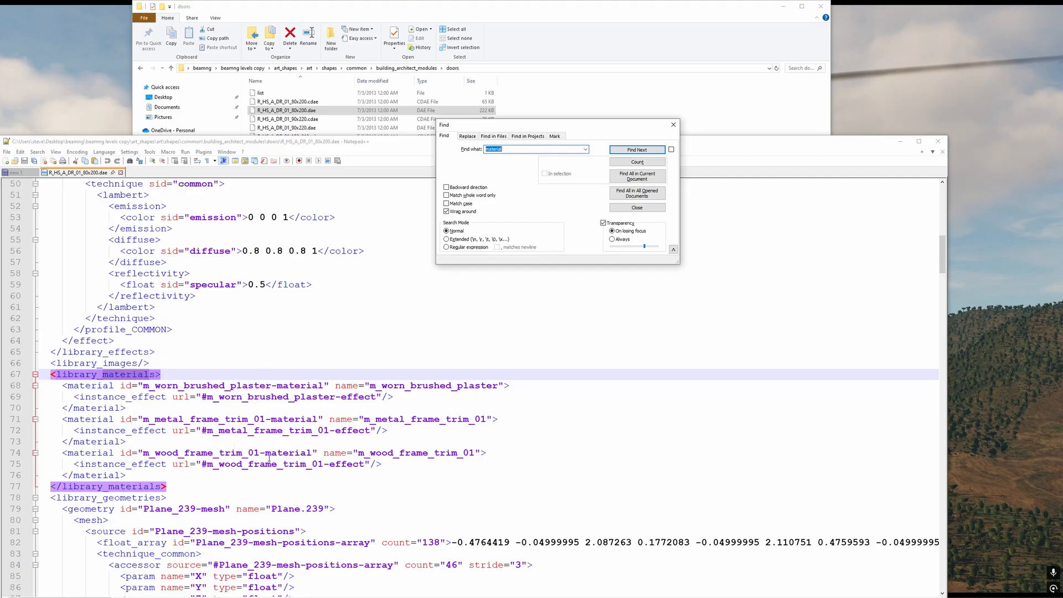
scroll(229, 441, "down", 1)
type("material")
key("Return")
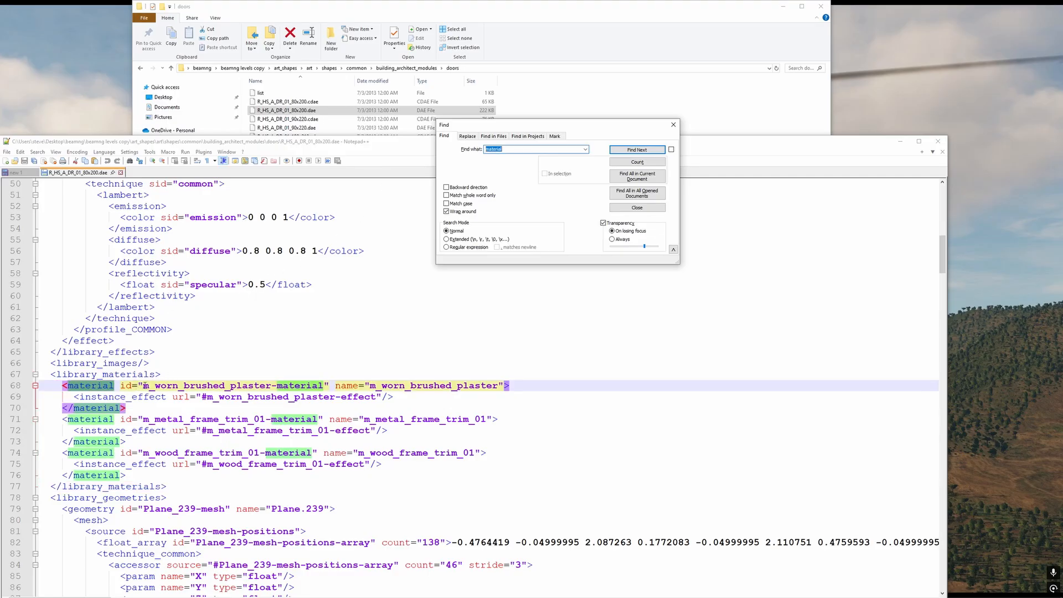
Highlight the material ids m_worn_brushed_plaster, m_metal_frame_trim_01 and m_wood_frame_trim_01 one after another in the door DAE file
left_click_drag(144, 386, 274, 387)
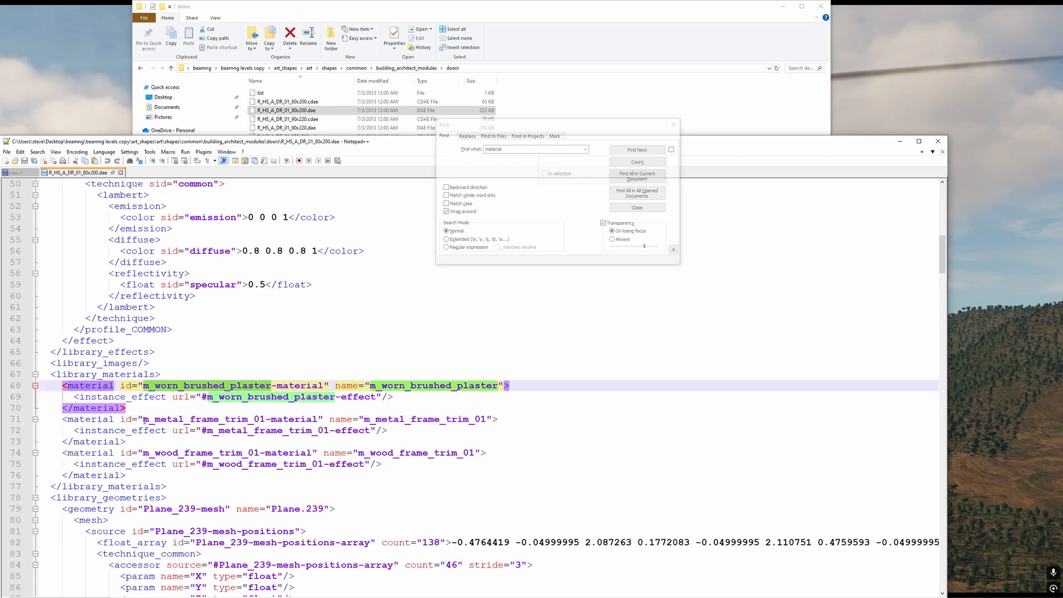
left_click_drag(142, 420, 260, 421, "shift")
left_click(264, 420)
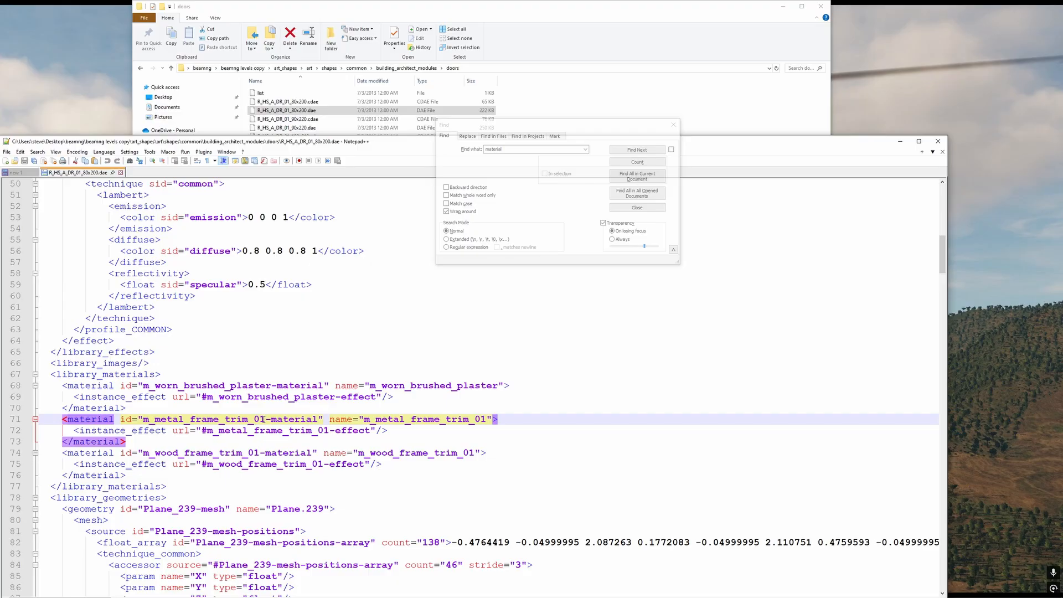
left_click_drag(264, 420, 144, 423)
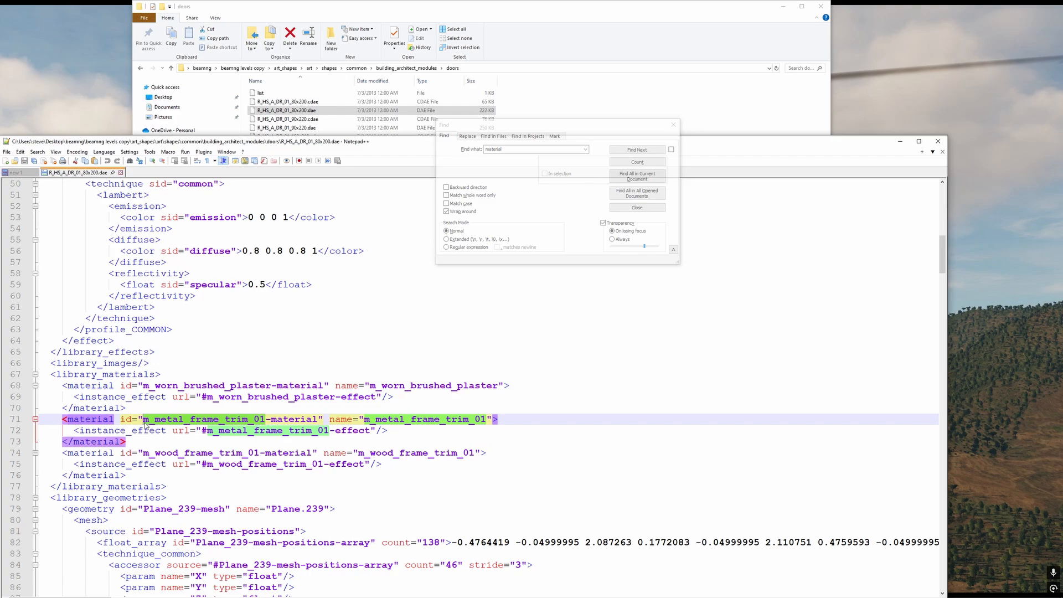
left_click_drag(143, 453, 313, 453)
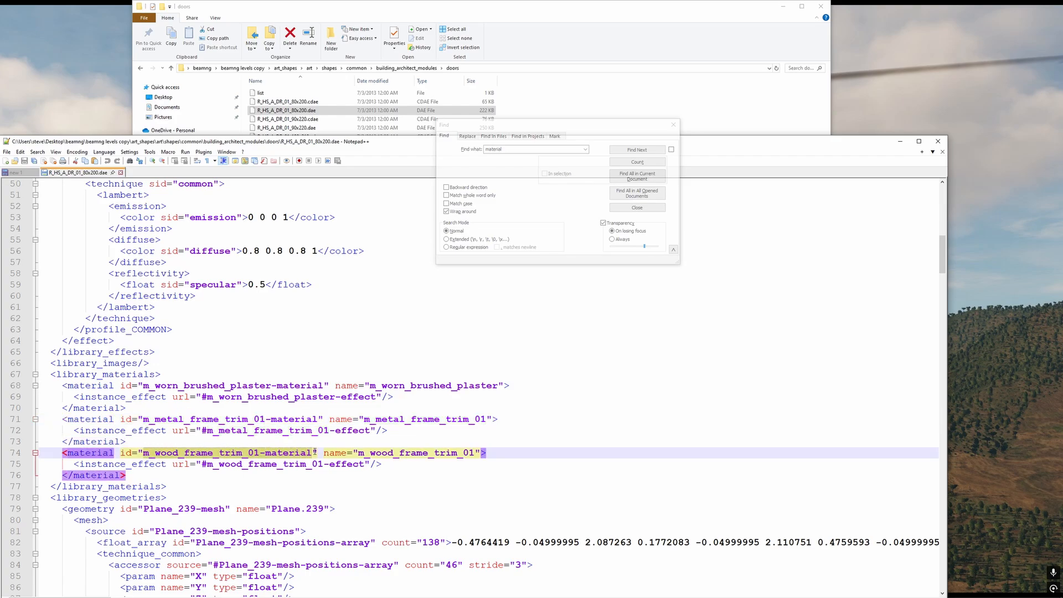
left_click(292, 452)
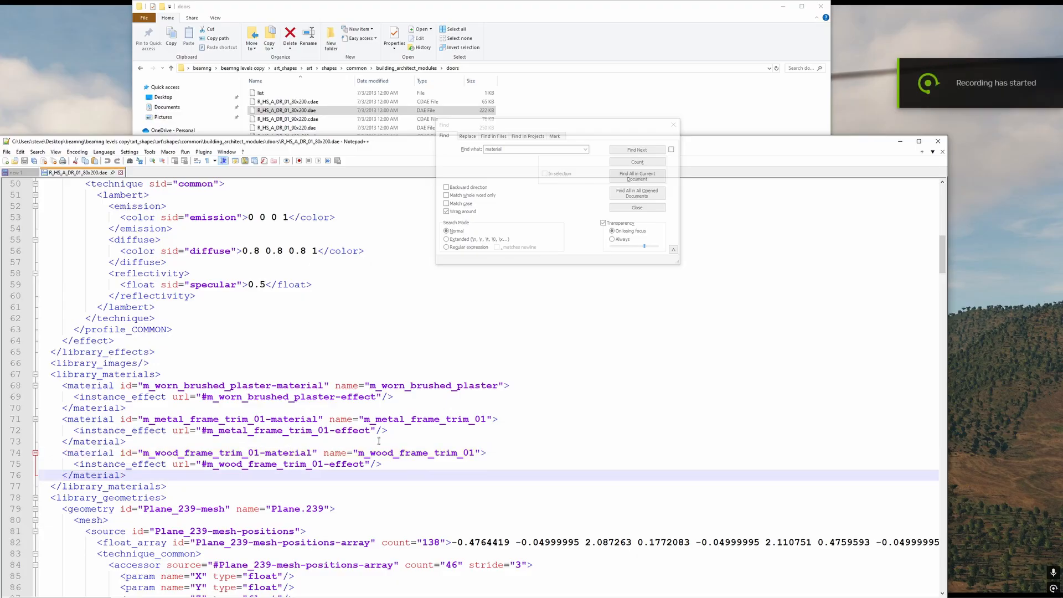
Copy the door file's library_materials opening tag with its three material entries, and switch to the new 1 document
left_click(220, 419)
left_click_drag(400, 475, 40, 375)
right_click(88, 404)
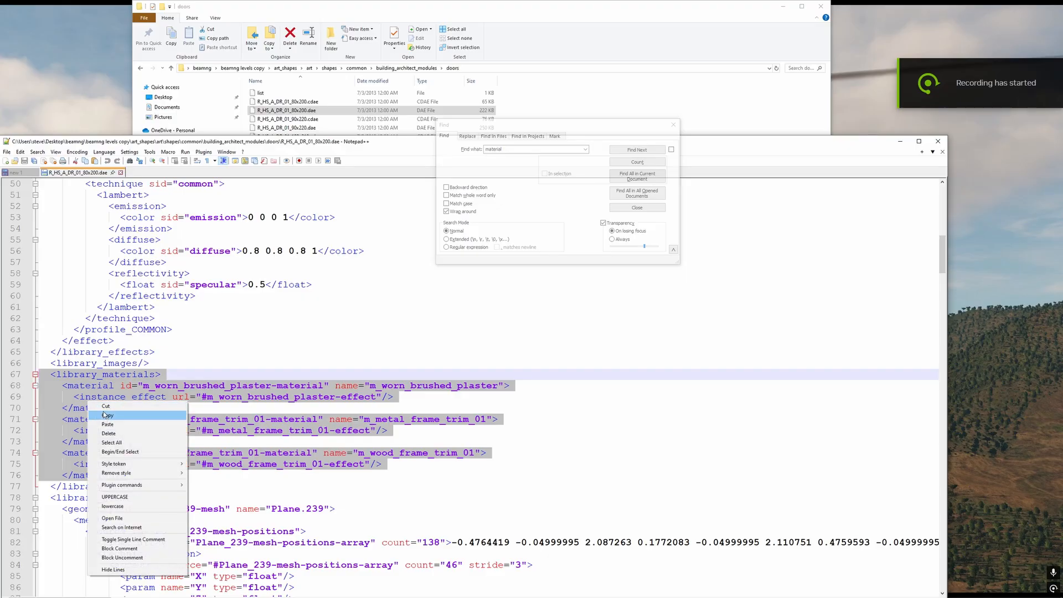
left_click(105, 416)
left_click(20, 174)
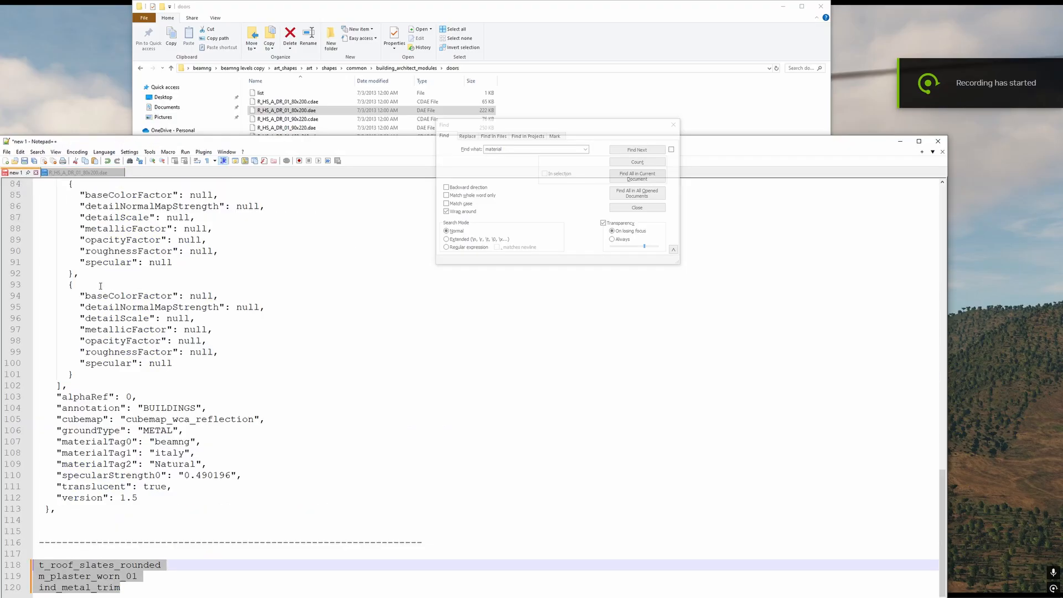
Add a "door" heading below ind_metal_trim with the copied materials pasted under it, and highlight m_worn_brushed_plaster in the pasted text
left_click(168, 586)
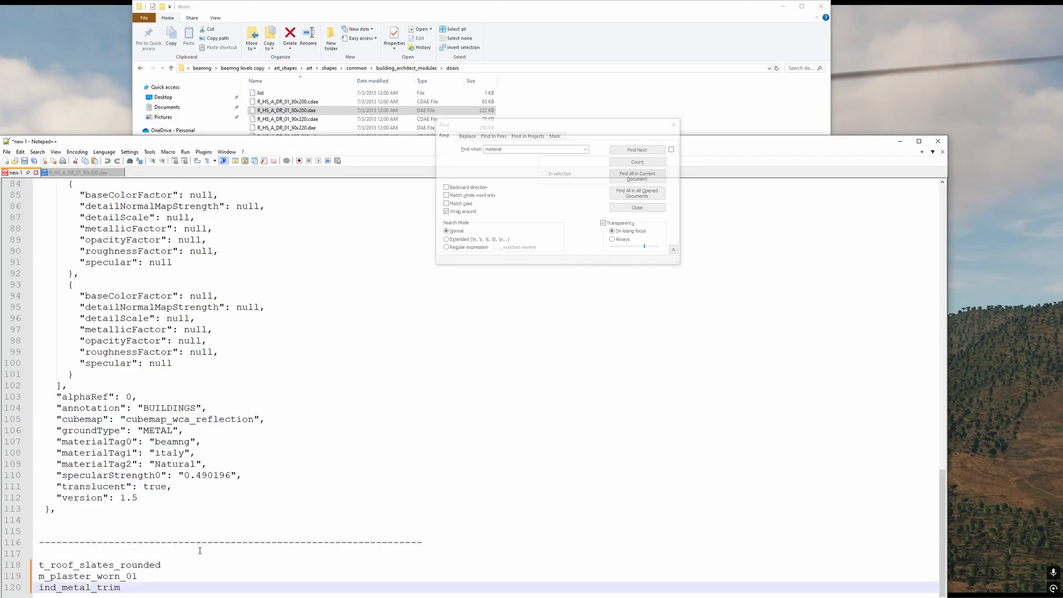
key("Return")
key("Return")
type("door")
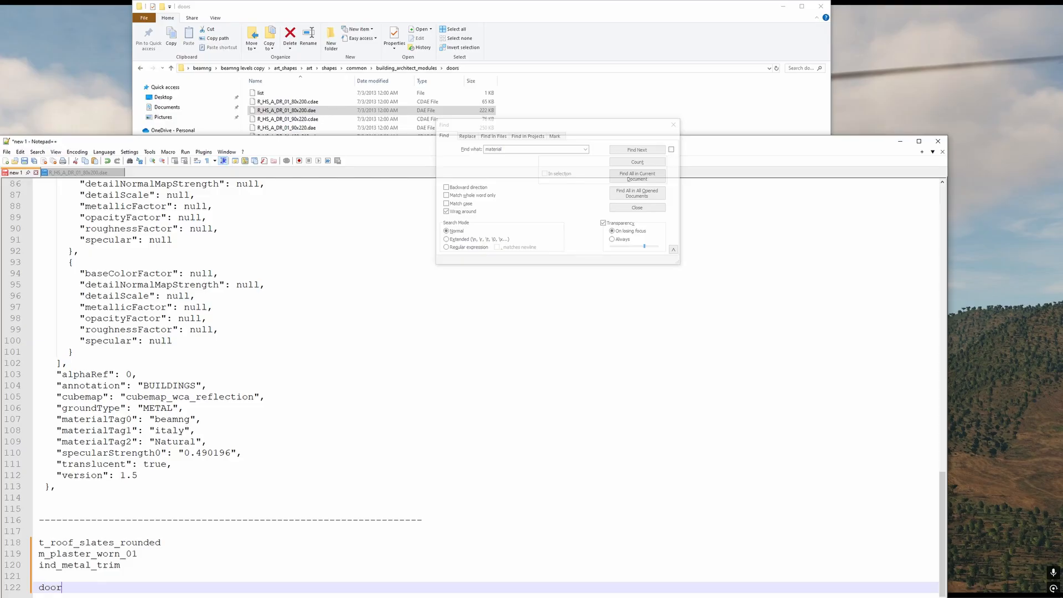
key("Return")
key("ctrl+v")
key("Return")
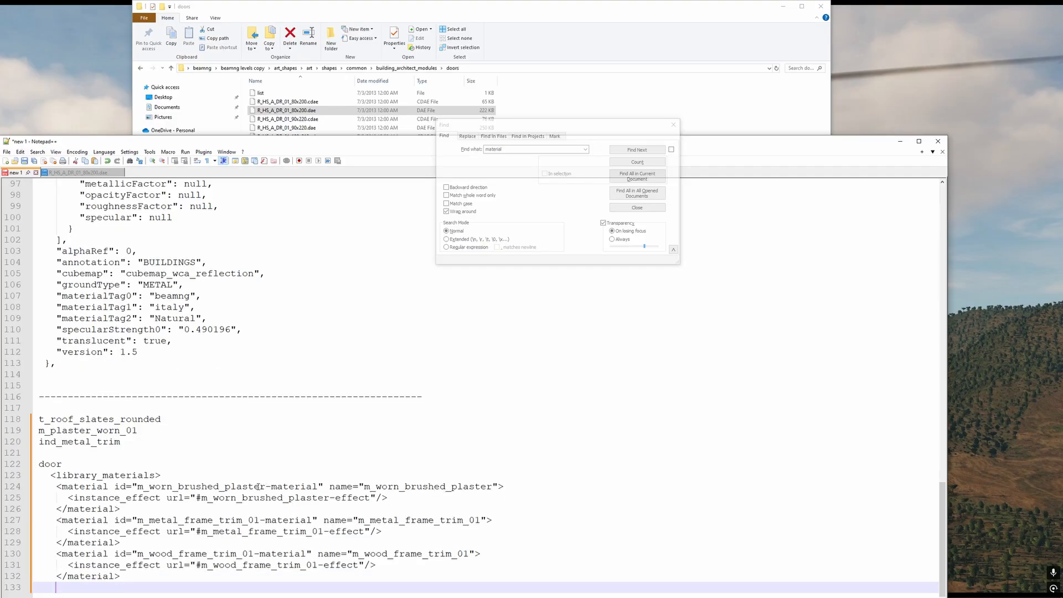
left_click_drag(265, 485, 138, 487)
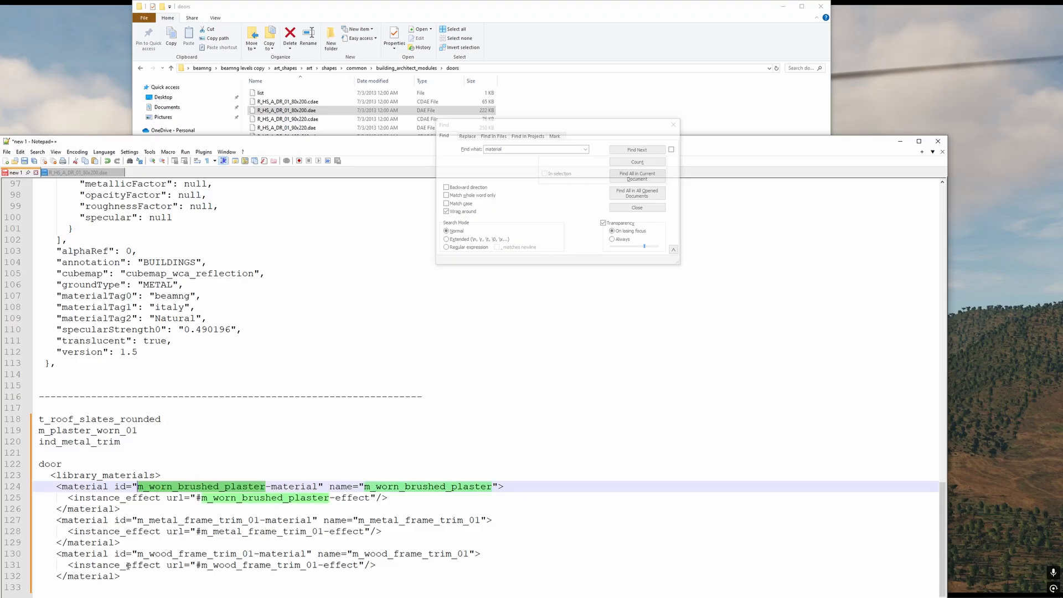
left_click(129, 589)
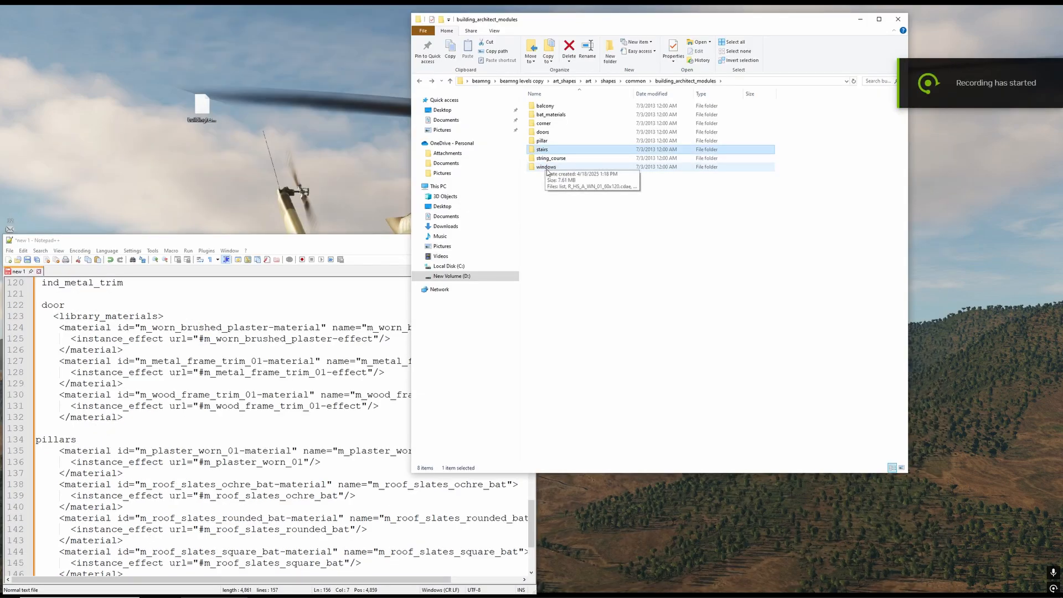
Open R_HS_A_WN_01_70x70.dae from the windows module folder in Notepad++
double_click(546, 168)
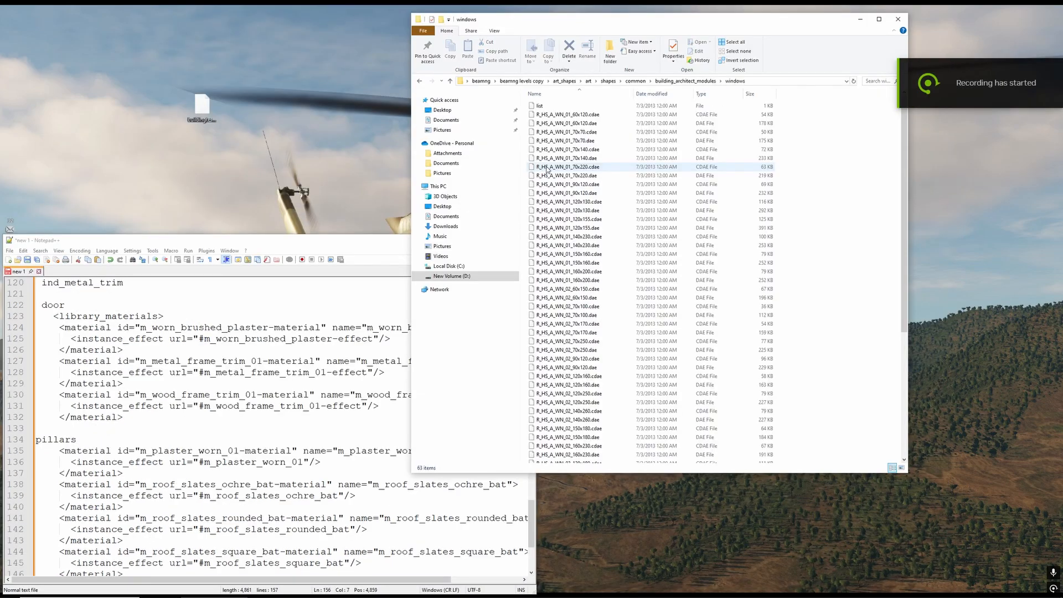
right_click(562, 142)
left_click(592, 166)
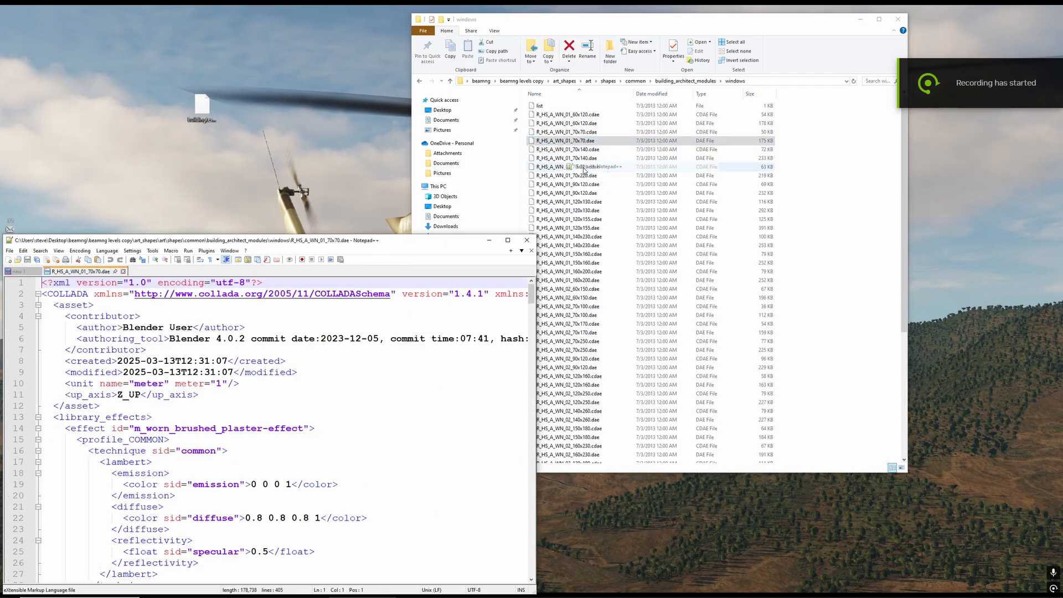
Search the window DAE file for "material" and examine the plaster, wood frame and transparent glass entries in library_materials
key("ctrl+f")
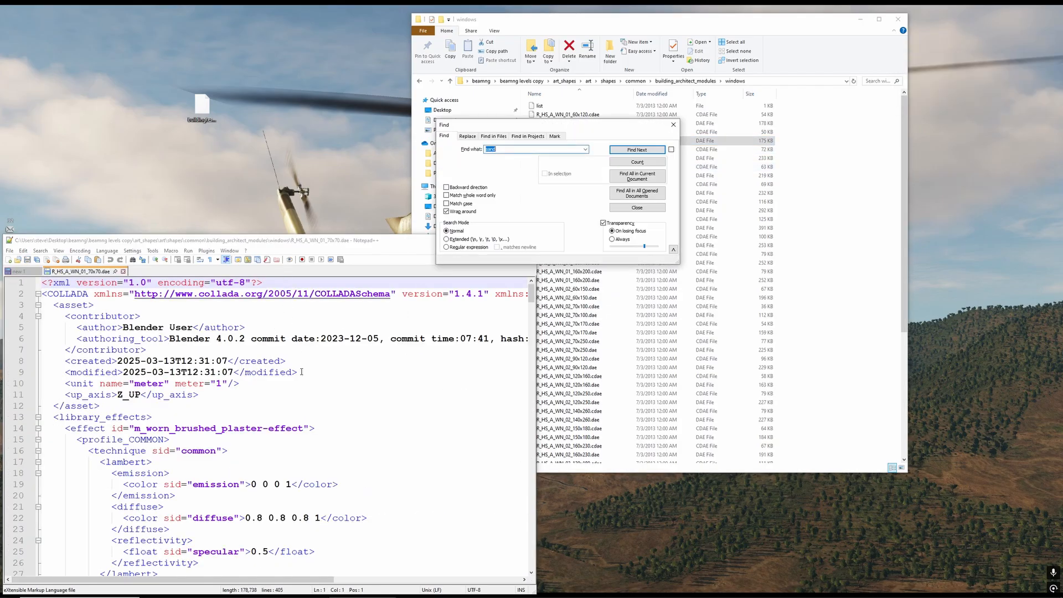
type("material")
key("Return")
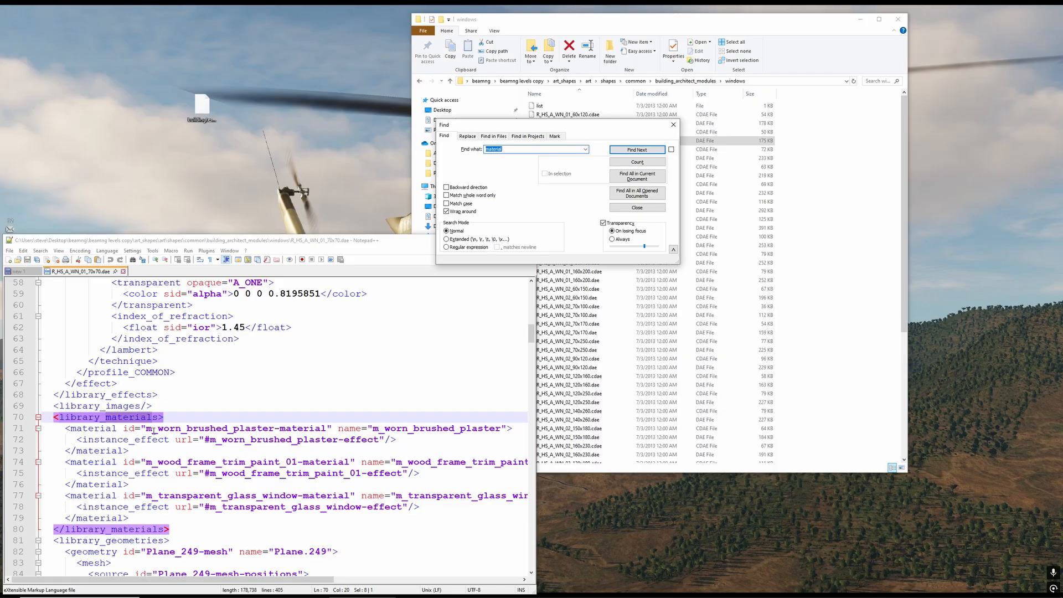
left_click_drag(146, 430, 166, 485)
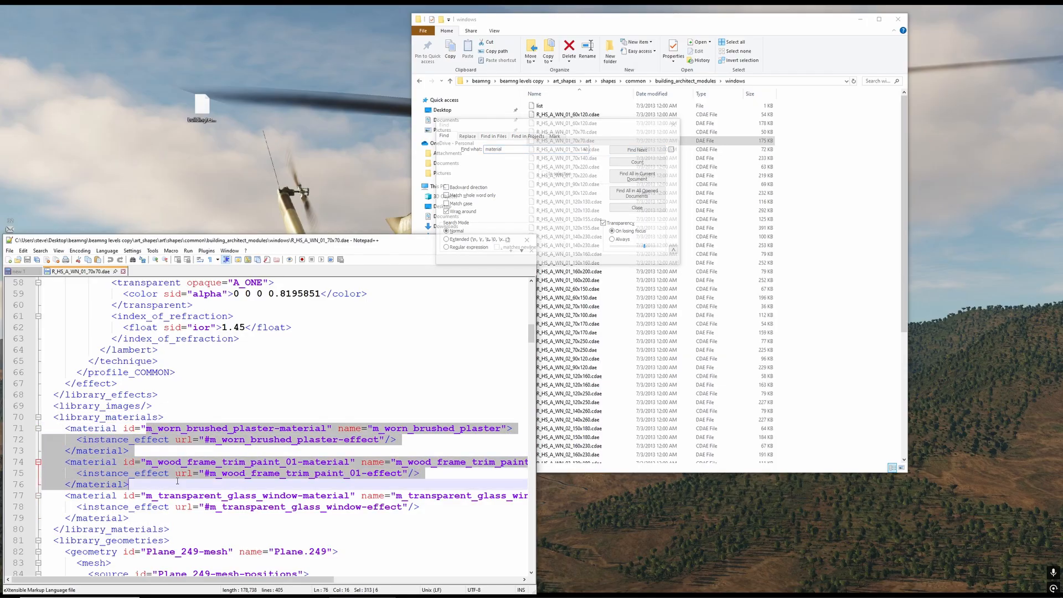
left_click(172, 495)
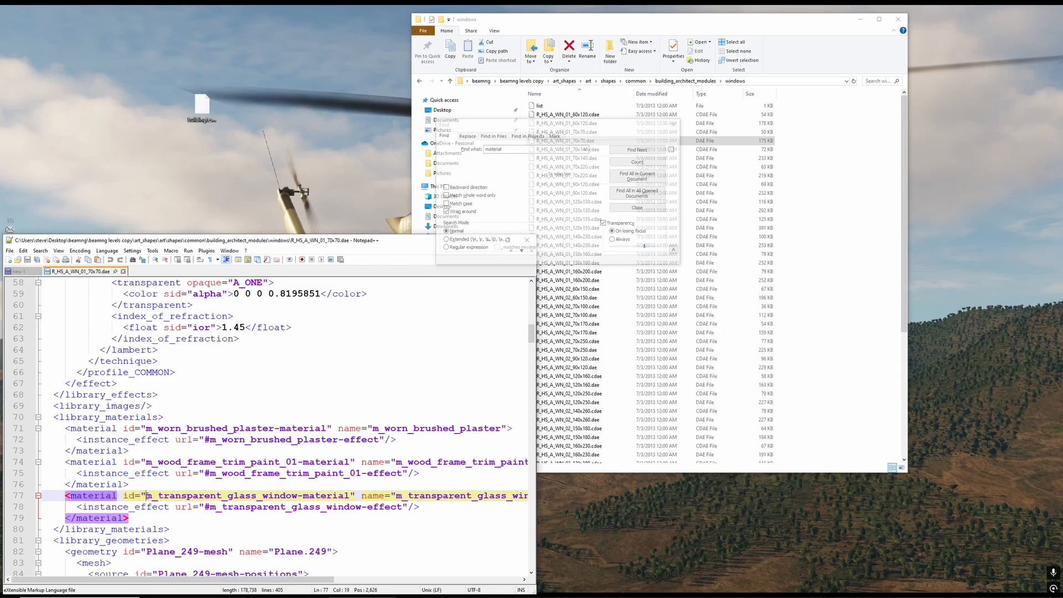
Copy the whole library_materials block of the window DAE file, and switch to the new 1 document
left_click_drag(44, 418, 169, 530)
right_click(112, 439)
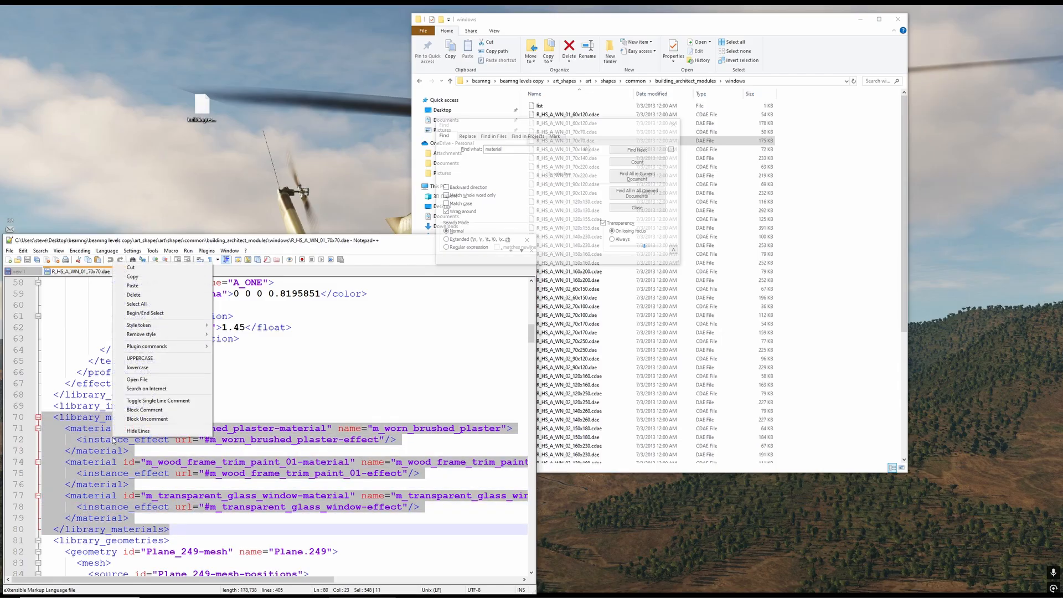
left_click(145, 280)
left_click(18, 272)
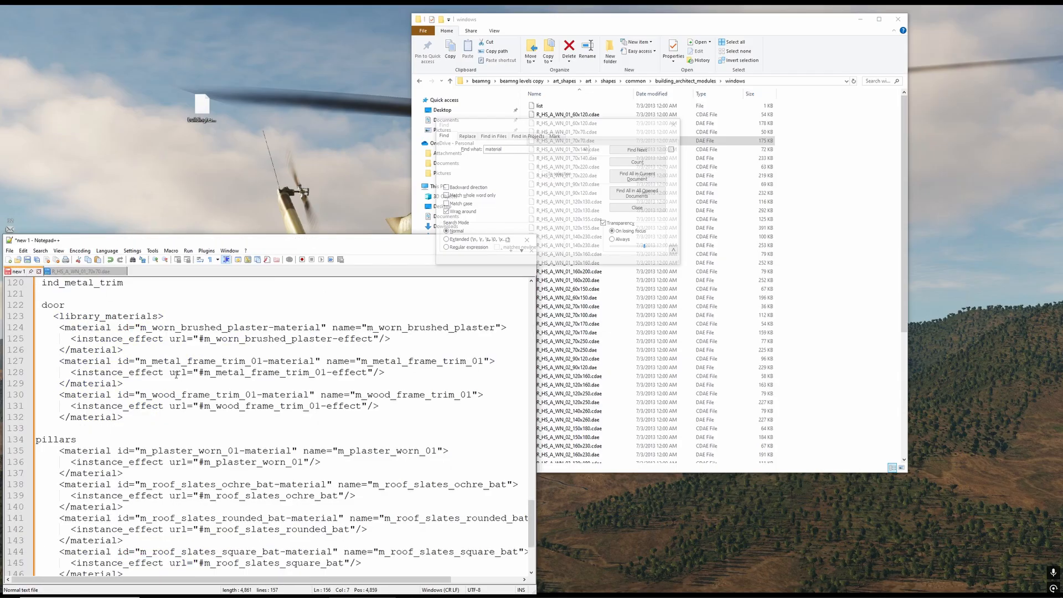
Add a "windows" heading below the pillars materials and paste the copied library_materials block under it
scroll(145, 437, "down", 4)
left_click_drag(78, 552, 10, 551)
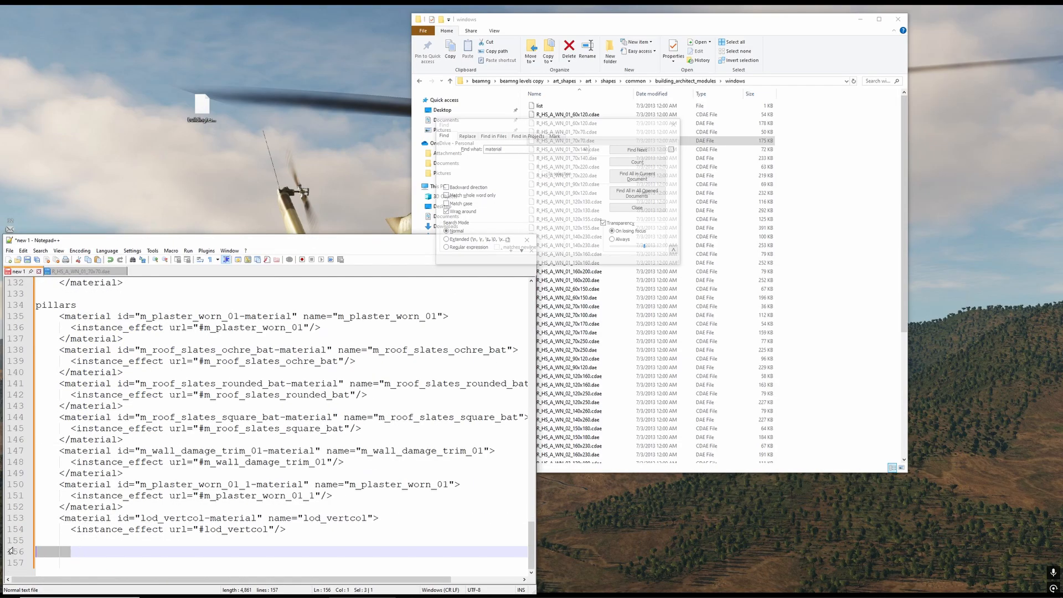
type("windows")
key("Return")
key("ctrl+v")
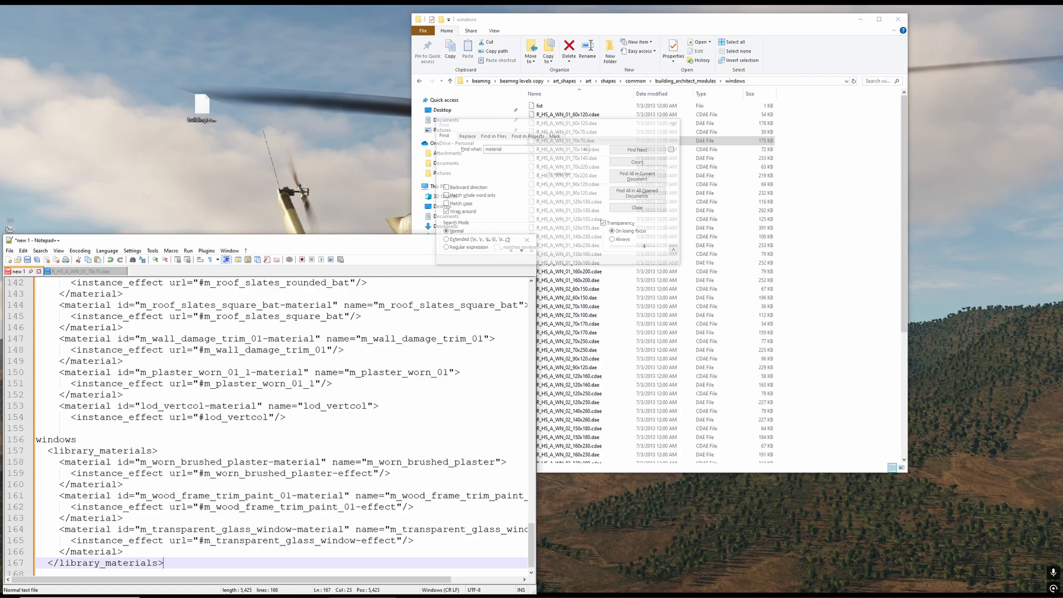
Close the Find dialog and the windows folder, and enlarge the new 1 notes window
left_click(674, 129)
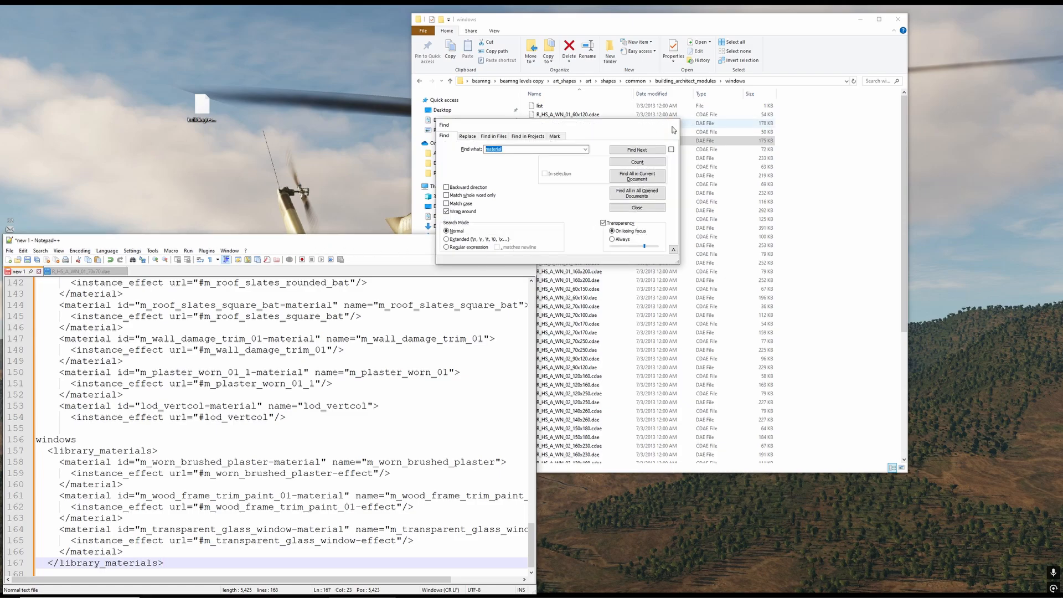
left_click(674, 130)
left_click(898, 19)
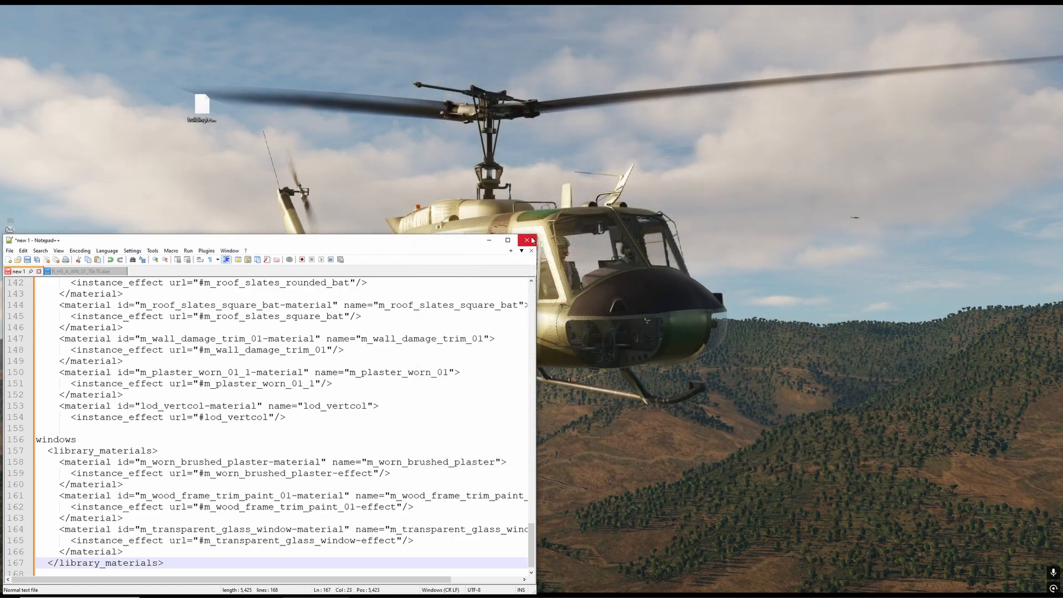
left_click_drag(536, 235, 575, 101)
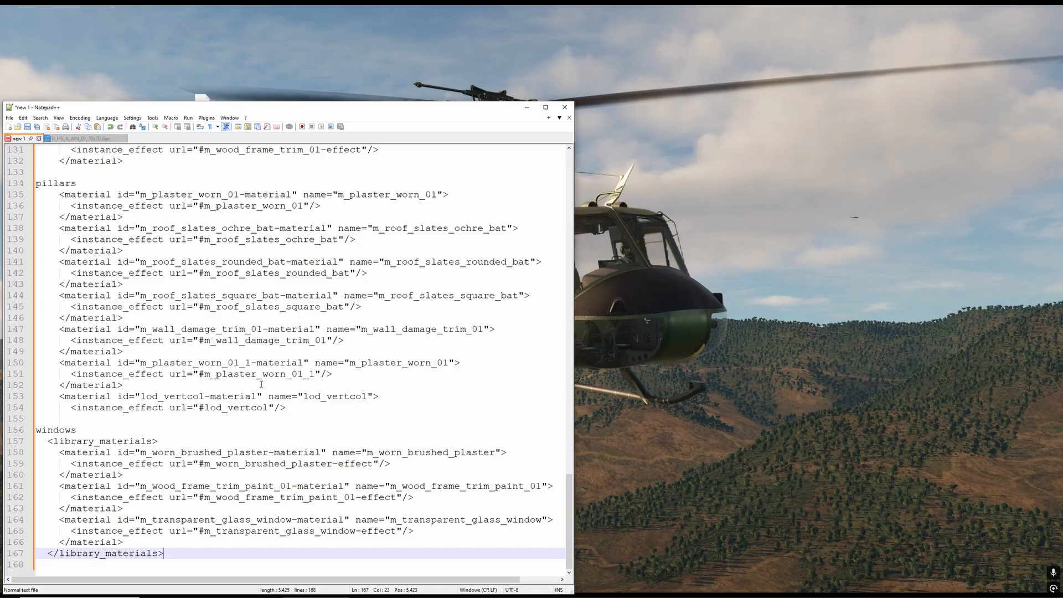
Clear the stray indentation below the windows library_materials block and leave blank lines at the end of the notes
left_click(198, 565)
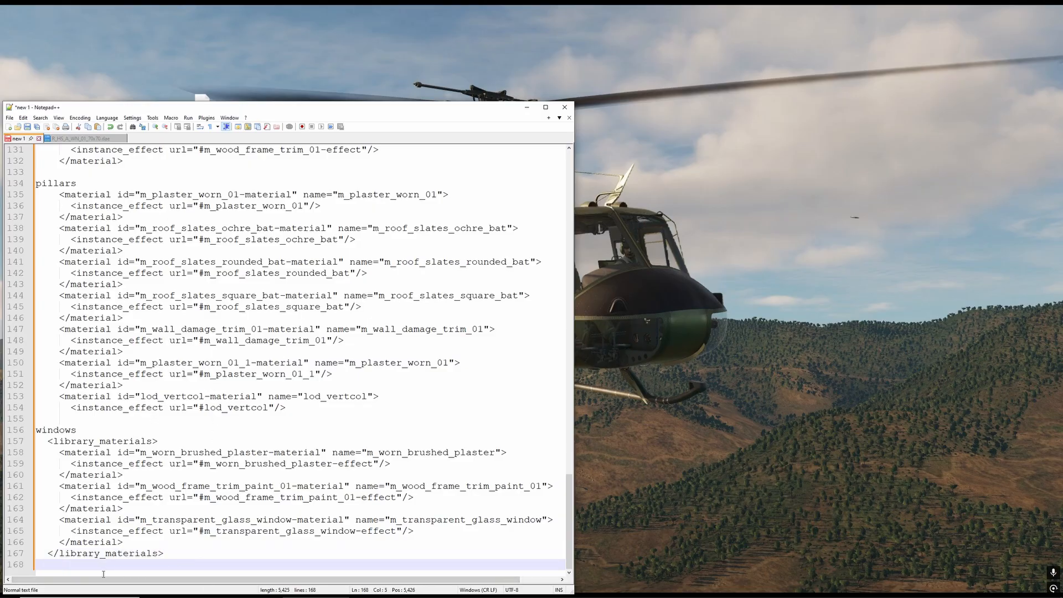
left_click(43, 568)
left_click_drag(68, 567, 48, 569)
key("BackSpace")
key("BackSpace")
key("Return")
key("Return")
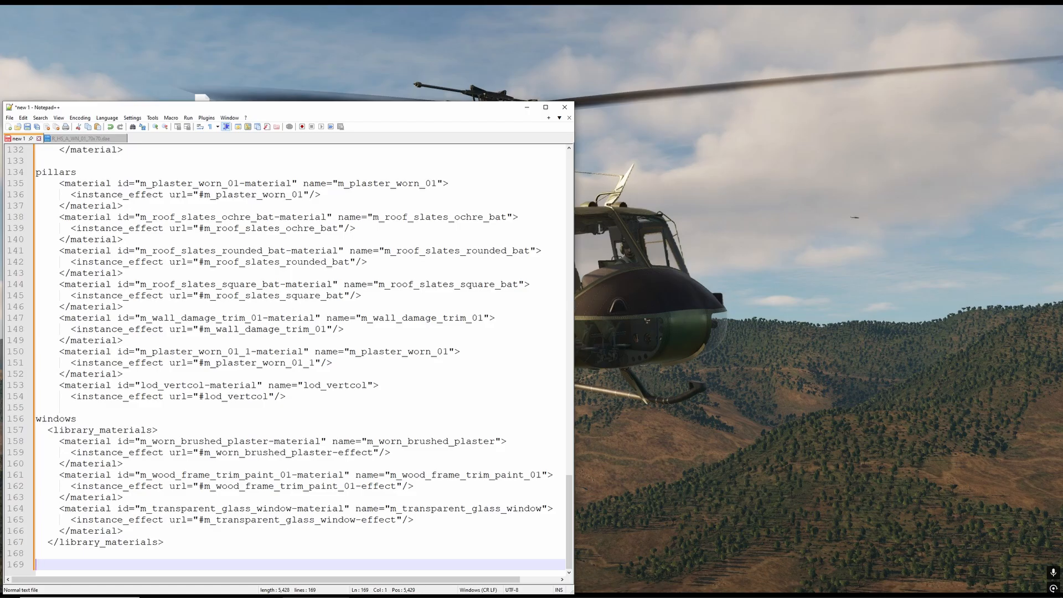
Highlight the "windows" heading together with the opening library_materials line beneath it in the notes
mouse_move(19, 594)
mouse_move(188, 431)
left_mouse_down()
mouse_move(35, 420)
mouse_move(146, 441)
mouse_move(168, 432)
left_mouse_up()
left_click(36, 418)
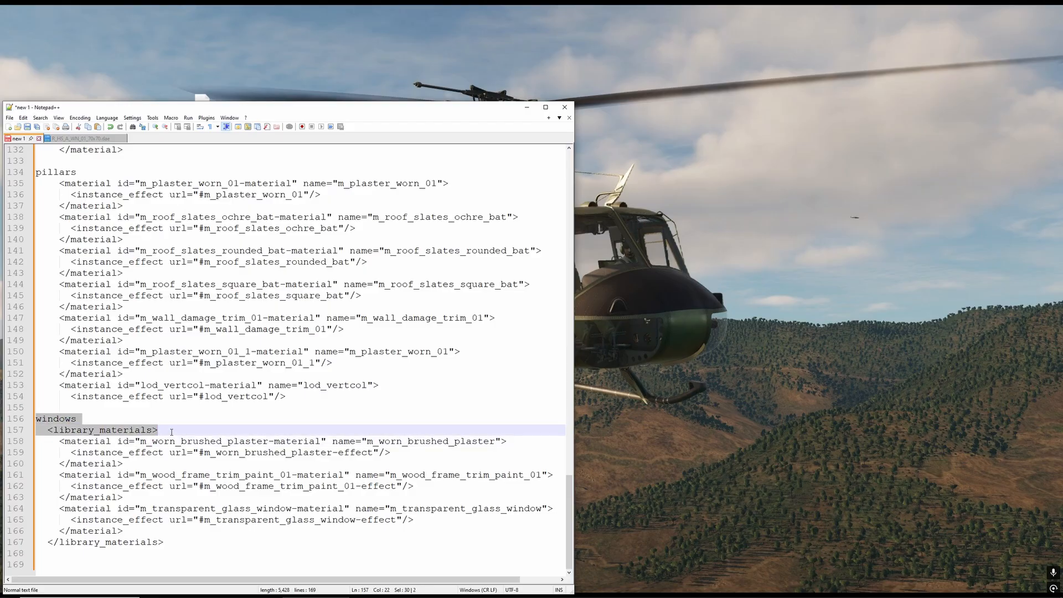
left_click(171, 432)
left_click_drag(157, 430, 35, 419)
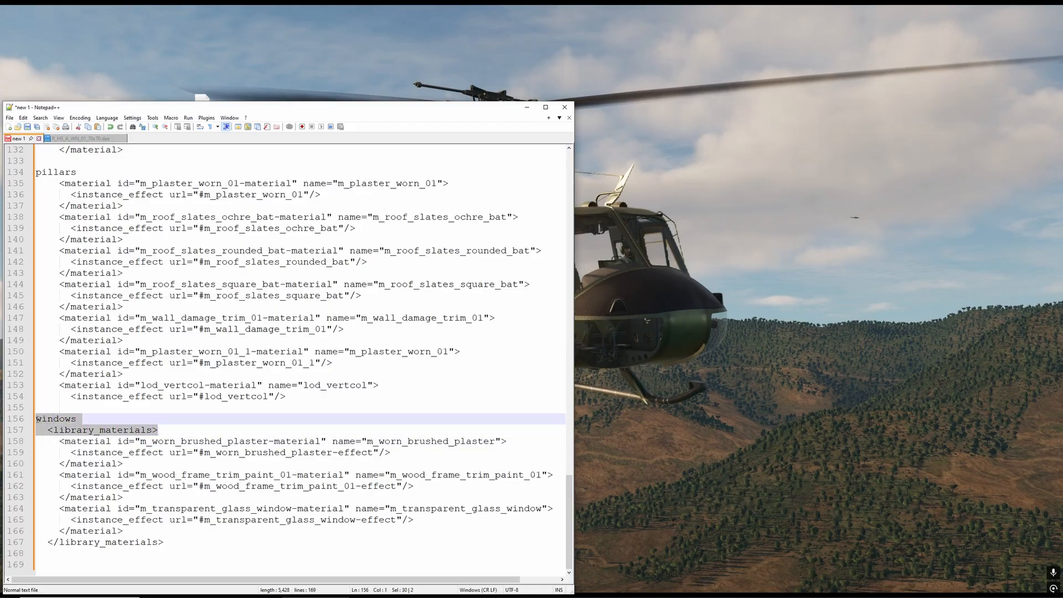
left_click(156, 423)
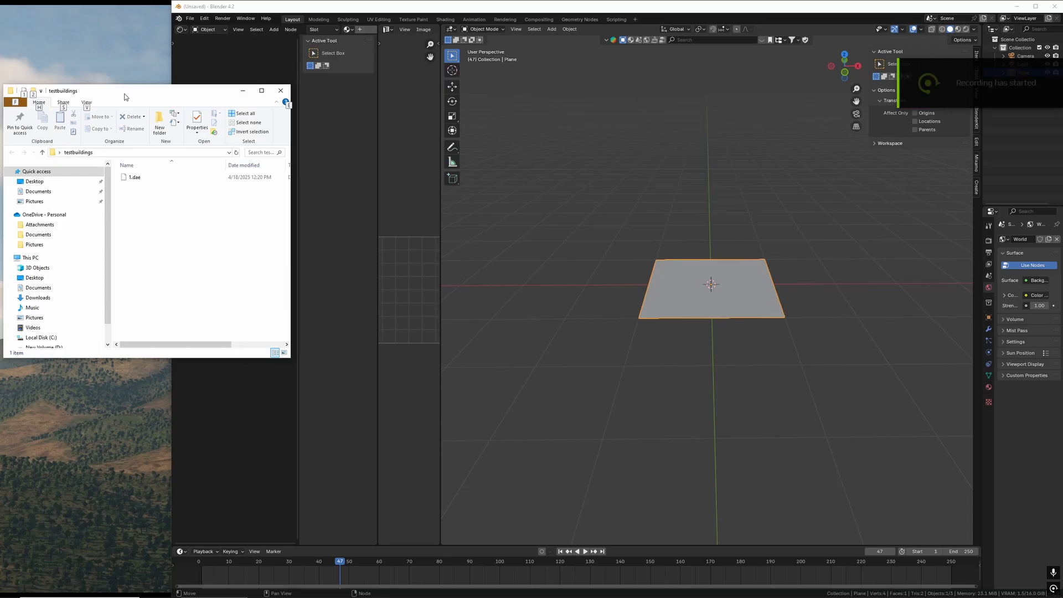
Switch to Blender and delete the plane from the scene
left_click(134, 177)
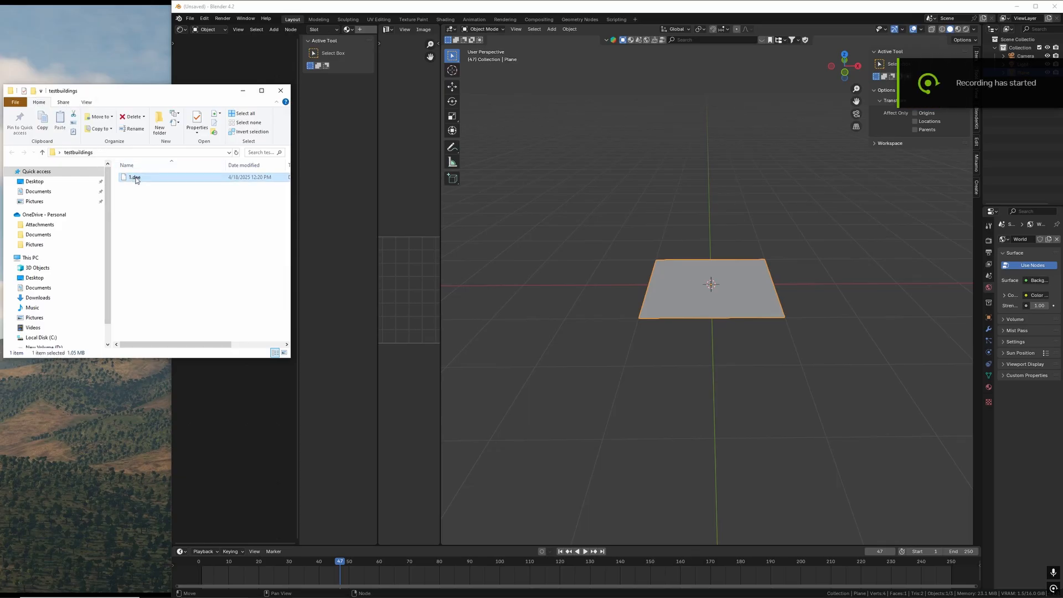
mouse_move(140, 178)
left_mouse_down()
mouse_move(285, 216)
mouse_move(519, 251)
mouse_move(158, 165)
mouse_move(154, 179)
left_mouse_up()
left_click(586, 205)
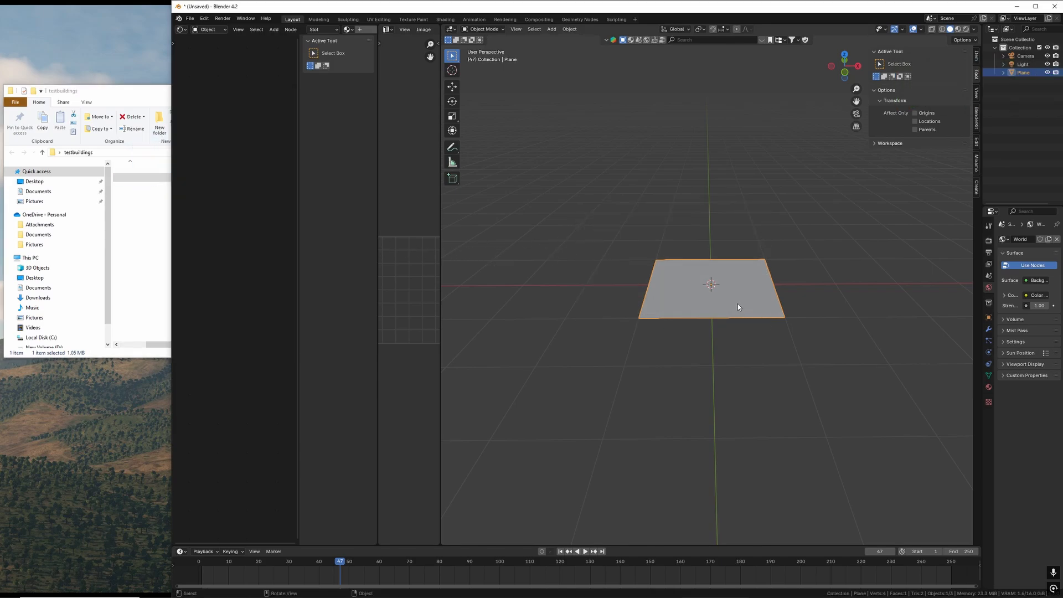
key("Delete")
Import 1.dae from the testbuildings folder as COLLADA with Custom Normals enabled
left_click(136, 104)
left_click_drag(150, 176, 692, 224)
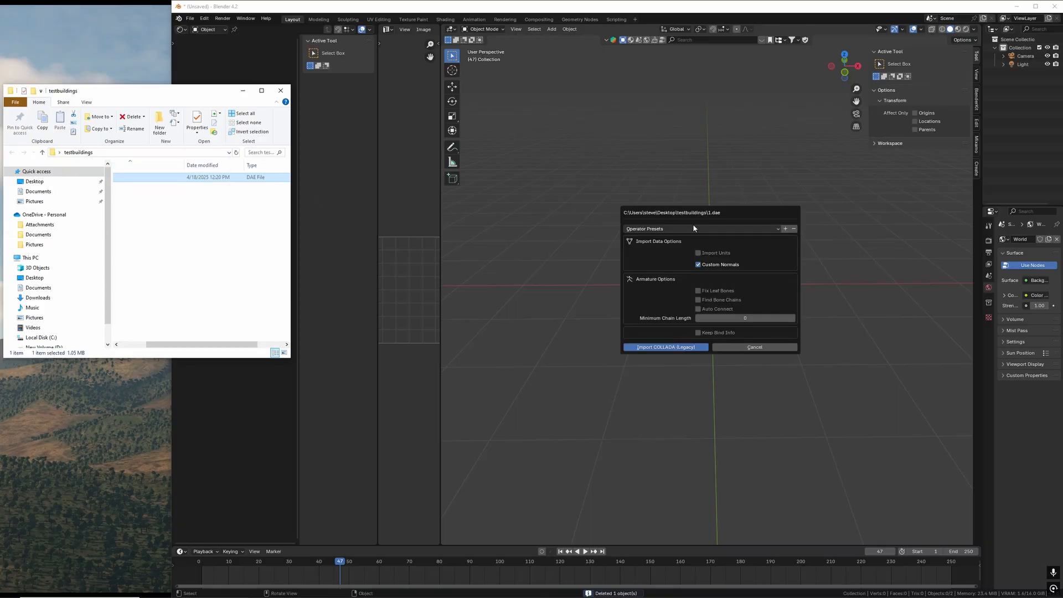
left_click(656, 349)
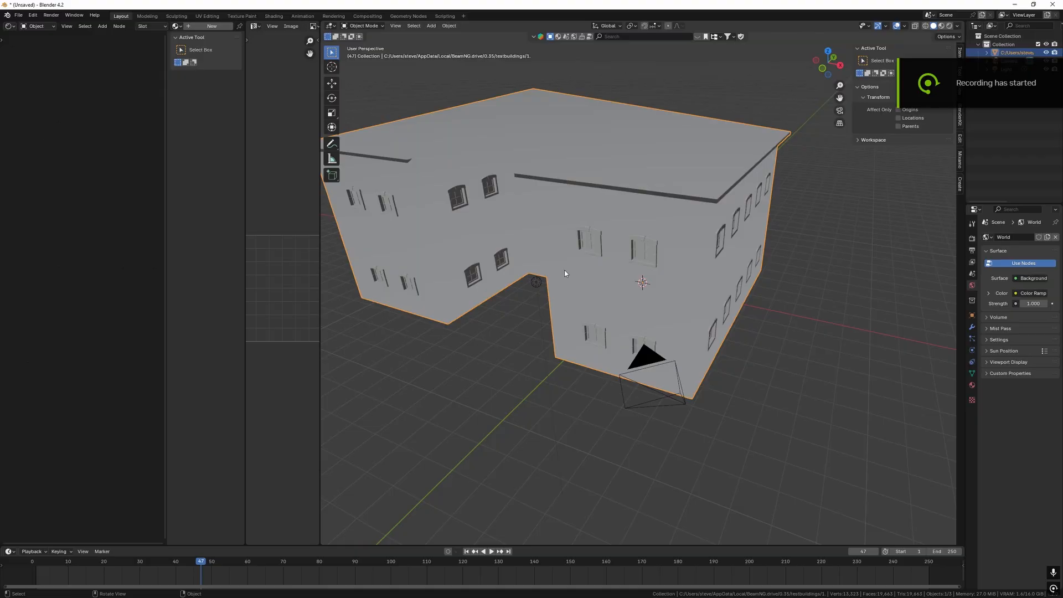
Delete the camera standing in front of the imported building
right_click(564, 270)
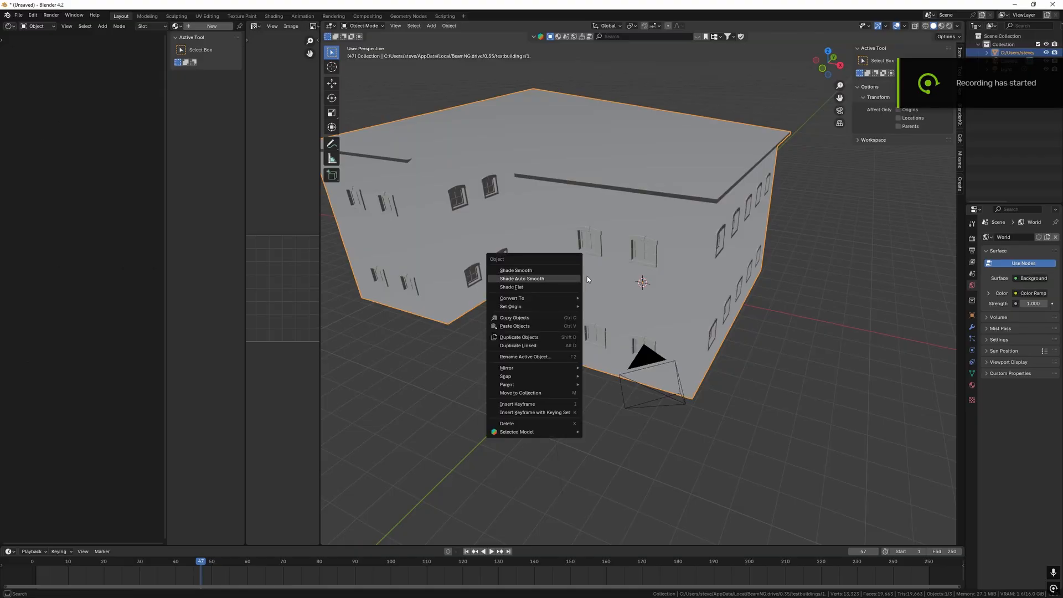
middle_click_drag(521, 254, 548, 252)
scroll(549, 255, "down", 3)
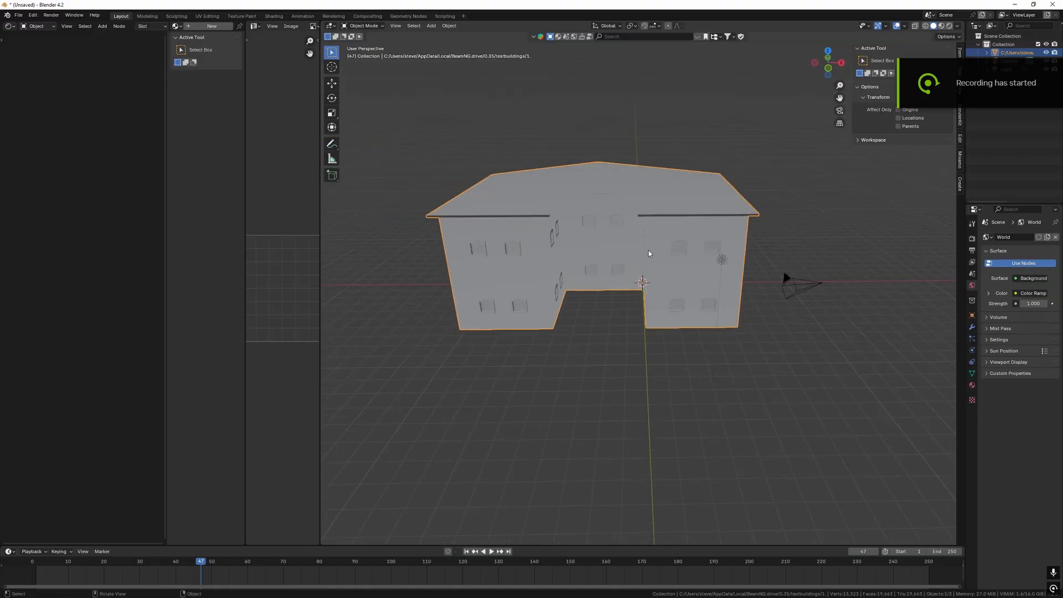
middle_click_drag(649, 251, 604, 254)
scroll(598, 269, "down", 3)
scroll(596, 271, "down", 2)
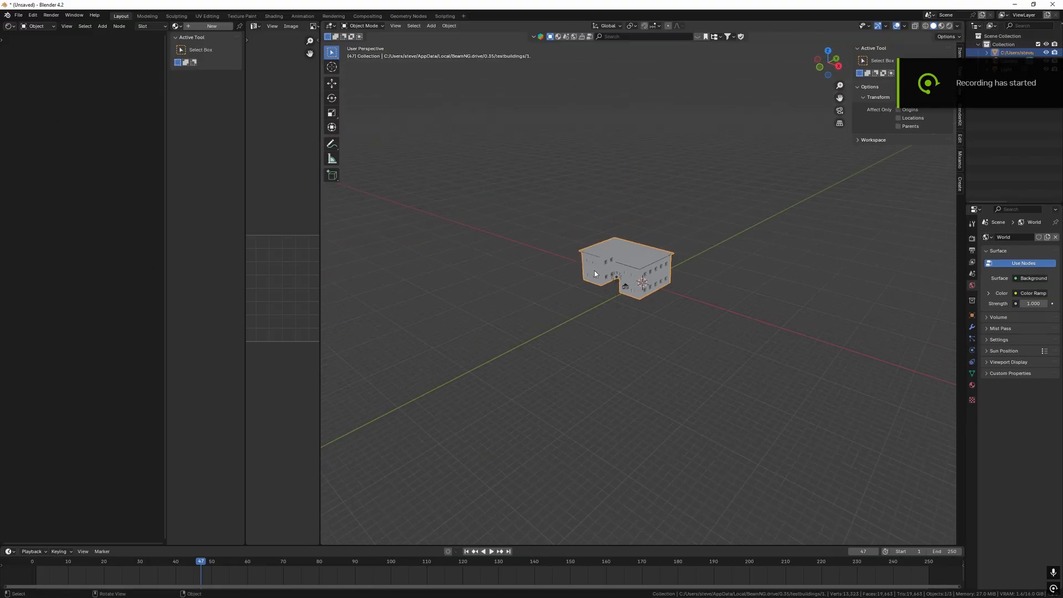
scroll(593, 301, "up", 5)
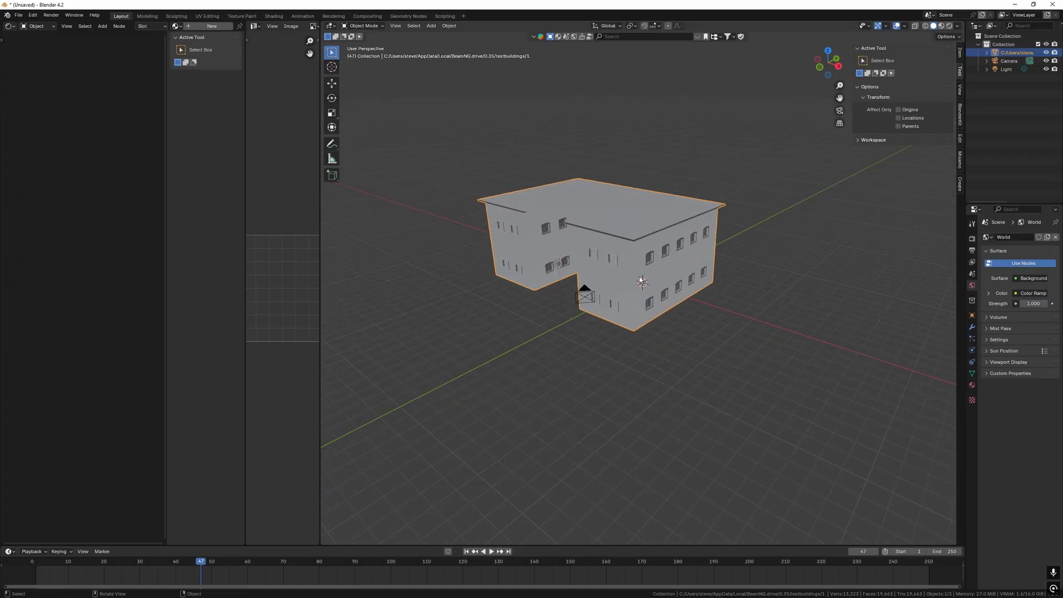
left_click(549, 316)
key("x")
left_click(543, 319)
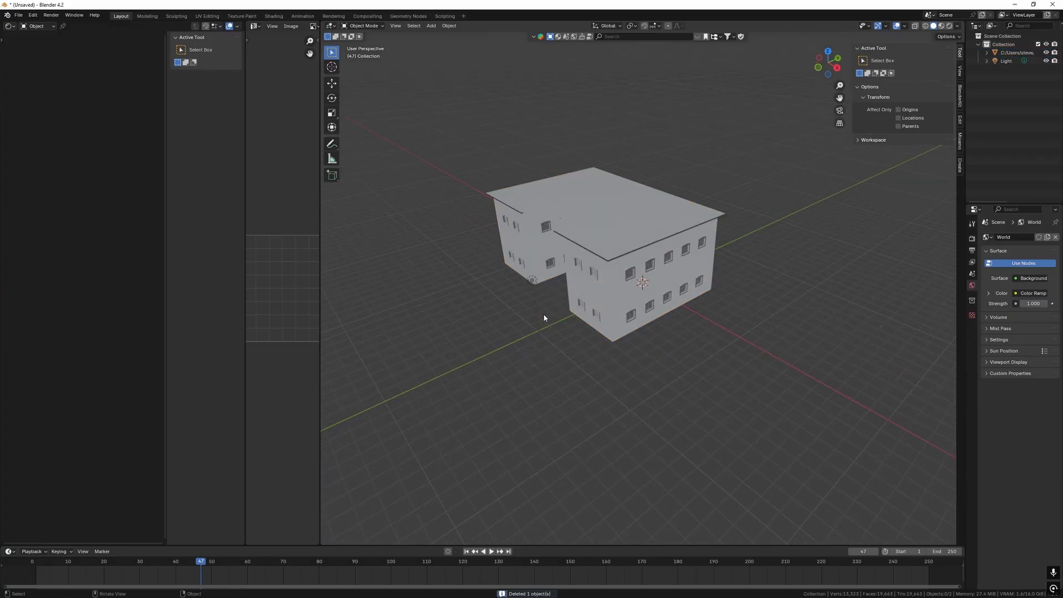
Examine the imported building's walls, roof and windows from several angles and distances
middle_click_drag(543, 313, 579, 308)
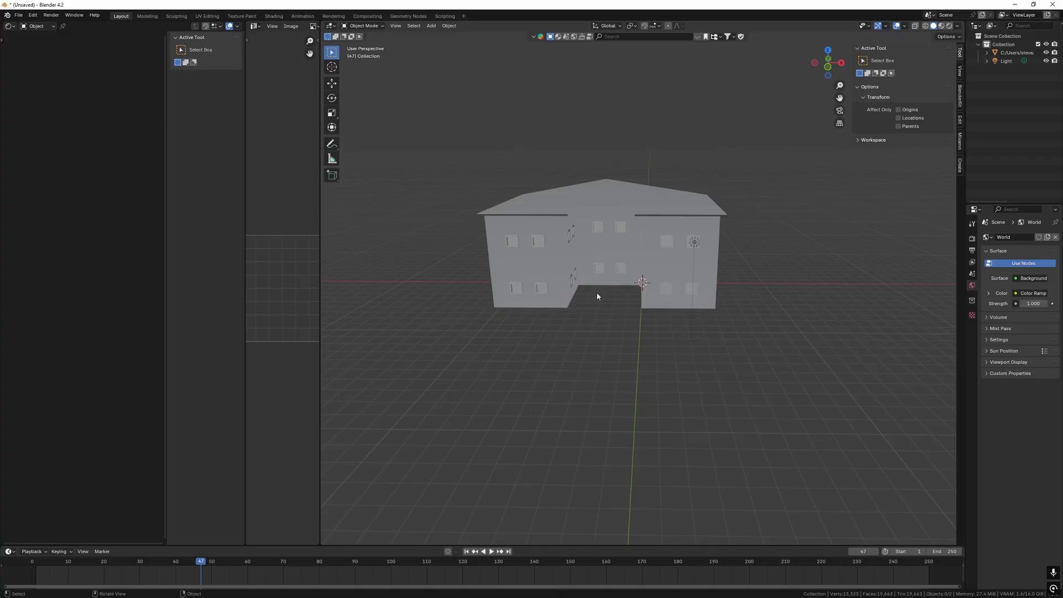
scroll(597, 291, "up", 4)
scroll(596, 291, "down", 2)
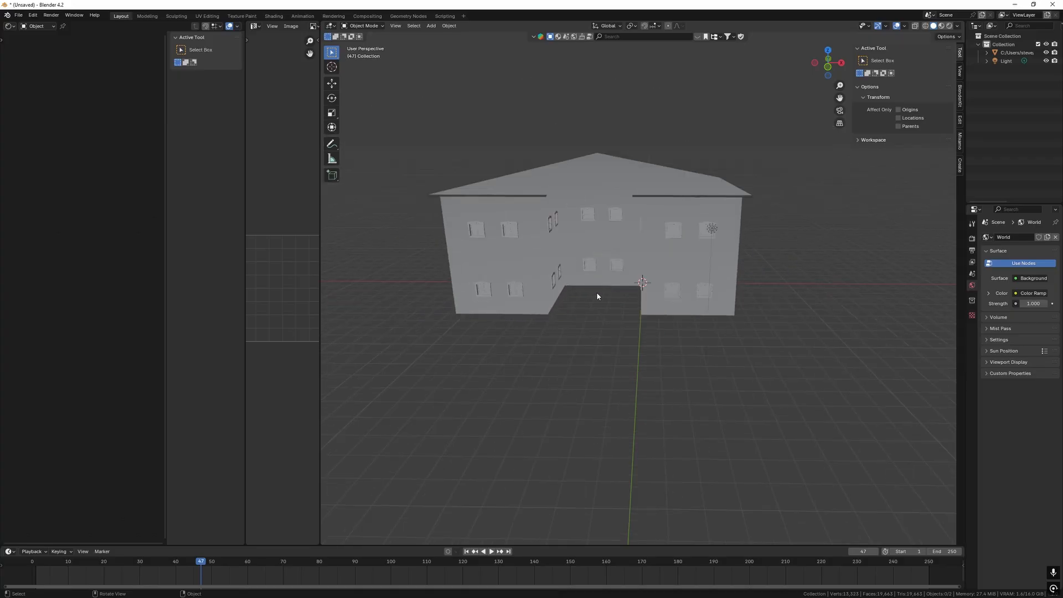
middle_click_drag(602, 293, 585, 292)
middle_click_drag(585, 292, 602, 289)
scroll(602, 289, "down", 3)
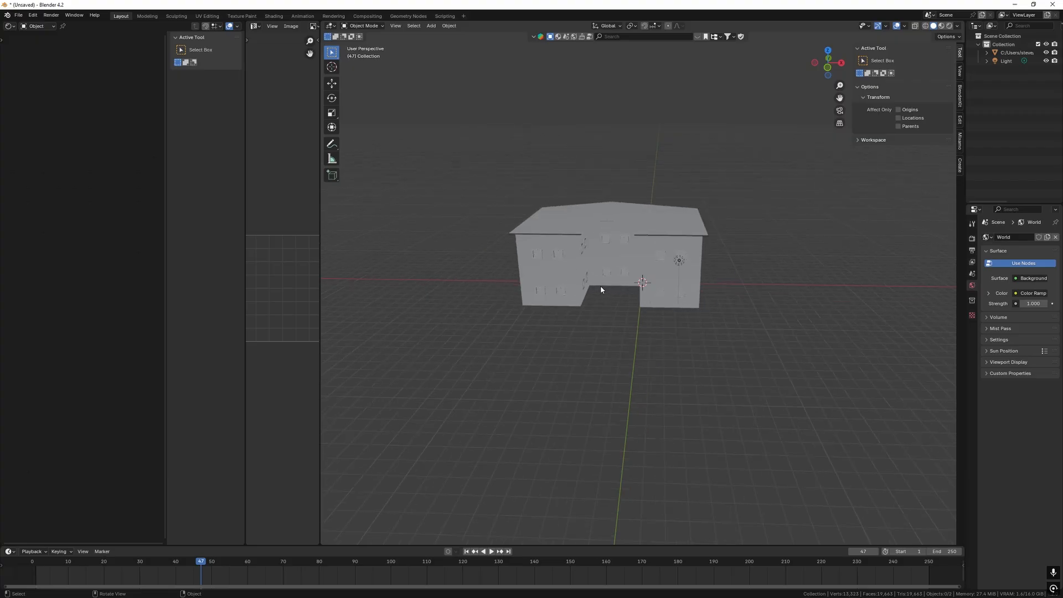
left_click(574, 224)
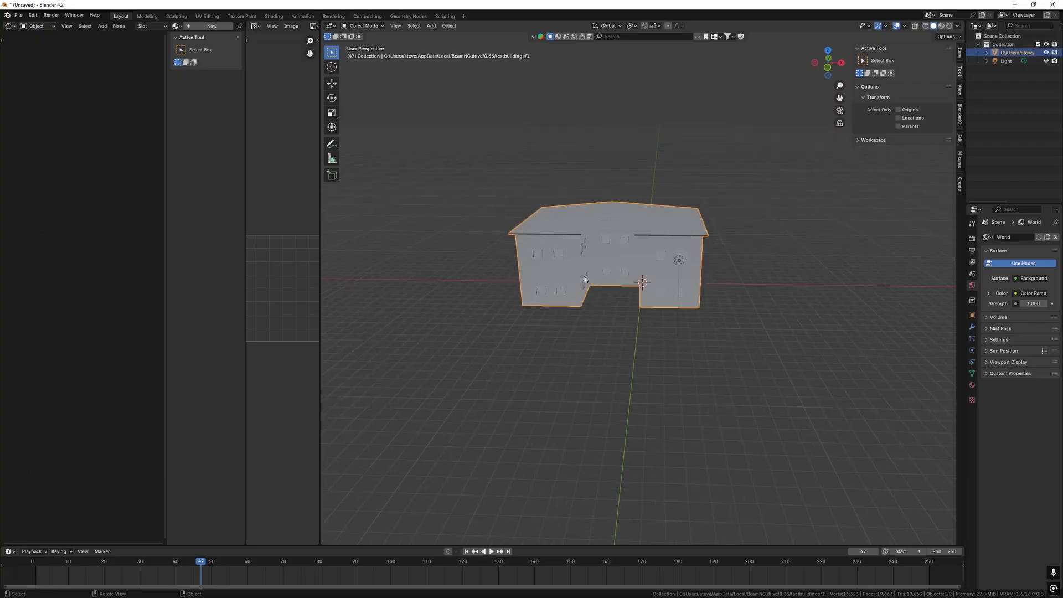
middle_click_drag(619, 296, 602, 296)
scroll(603, 296, "up", 2)
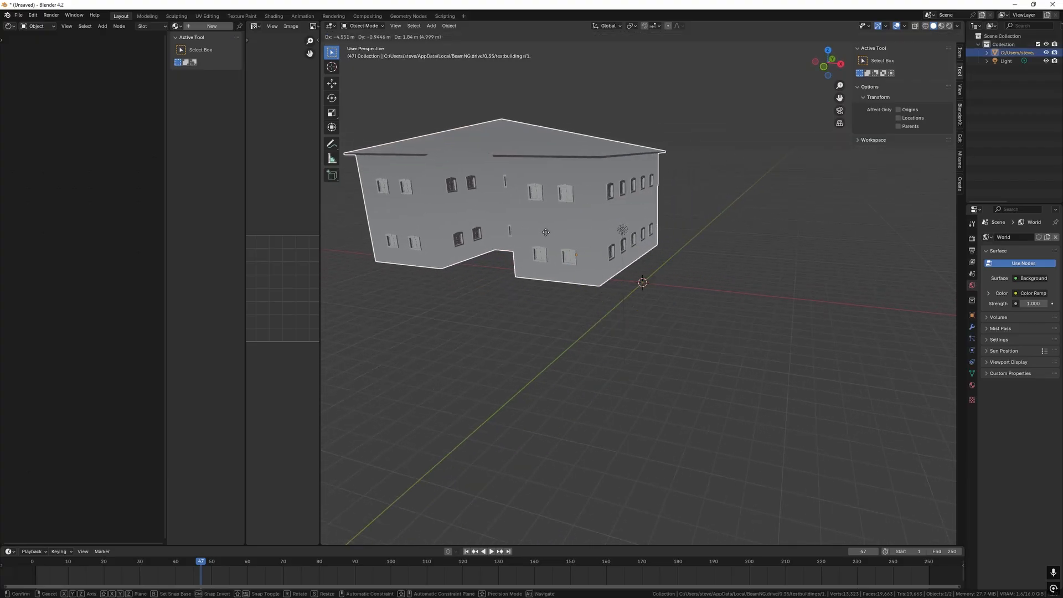
middle_click_drag(620, 297, 636, 296)
scroll(642, 296, "up", 2)
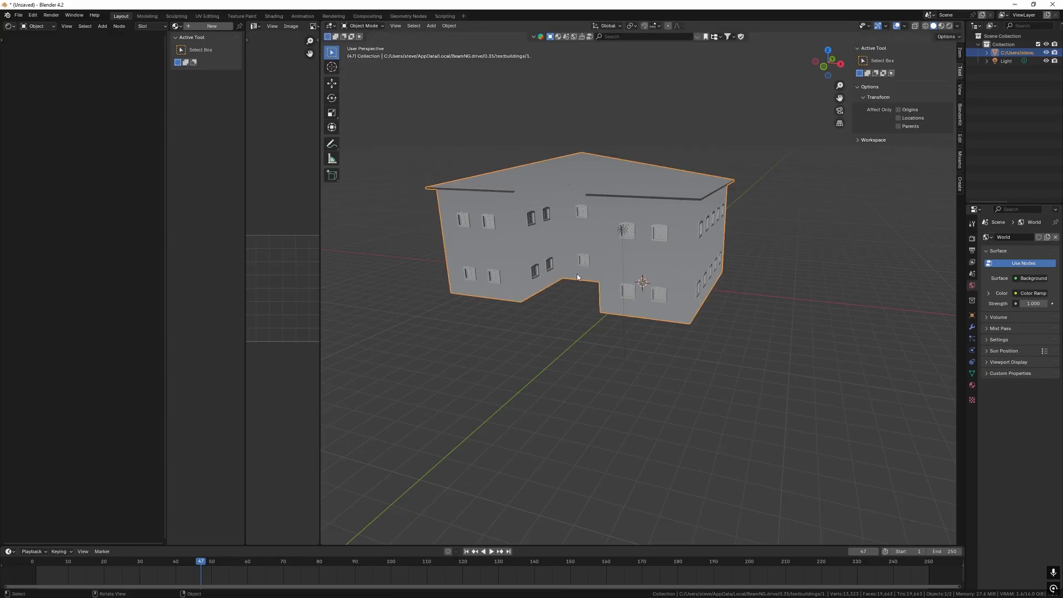
scroll(587, 293, "down", 10)
scroll(620, 299, "up", 15)
scroll(631, 293, "down", 3)
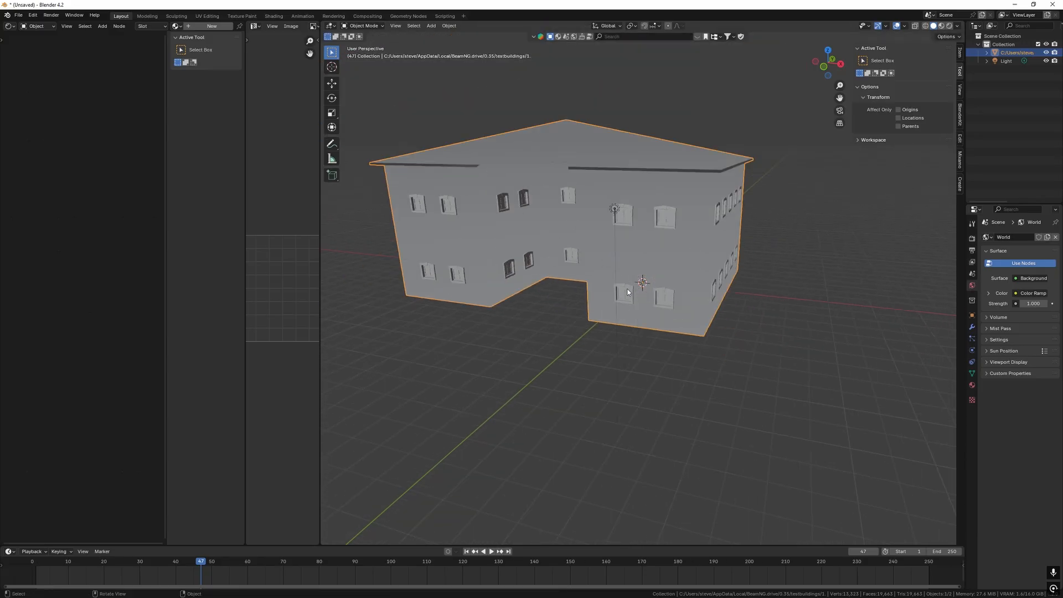
middle_click_drag(628, 292, 640, 286)
scroll(642, 285, "down", 2)
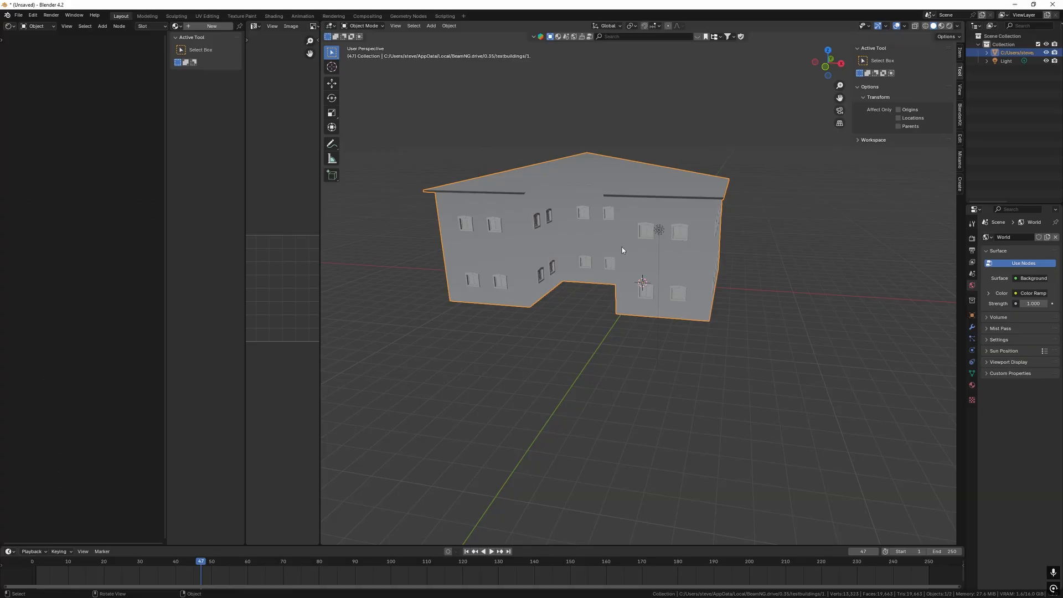
mouse_move(622, 247)
middle_mouse_down()
mouse_move(571, 224)
mouse_move(565, 208)
mouse_move(616, 255)
middle_mouse_up()
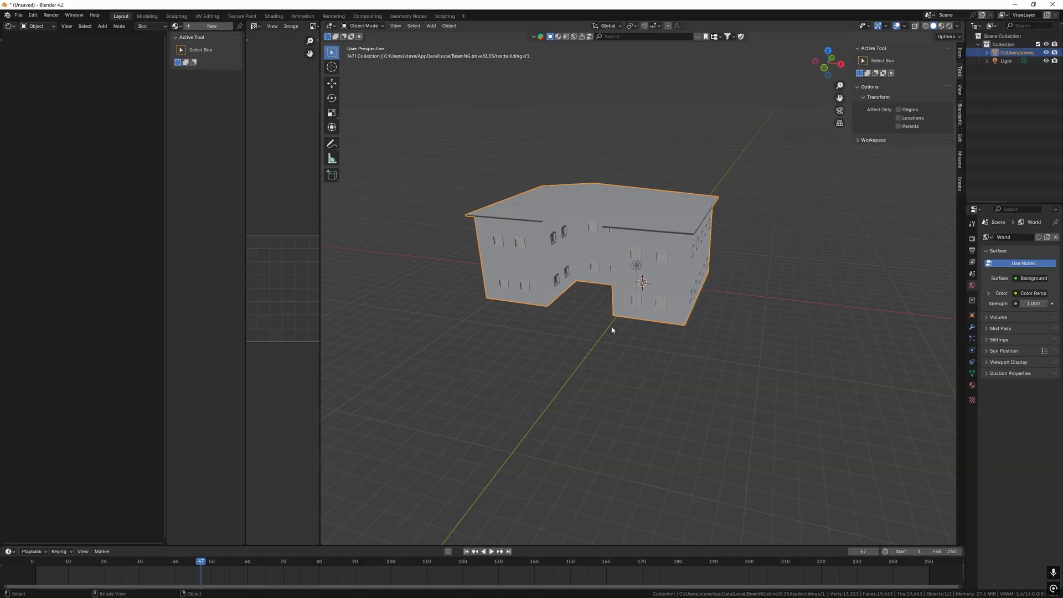
Delete the light from the scene, leaving only the imported building
middle_click_drag(600, 348, 549, 293, "ctrl")
left_click(529, 264)
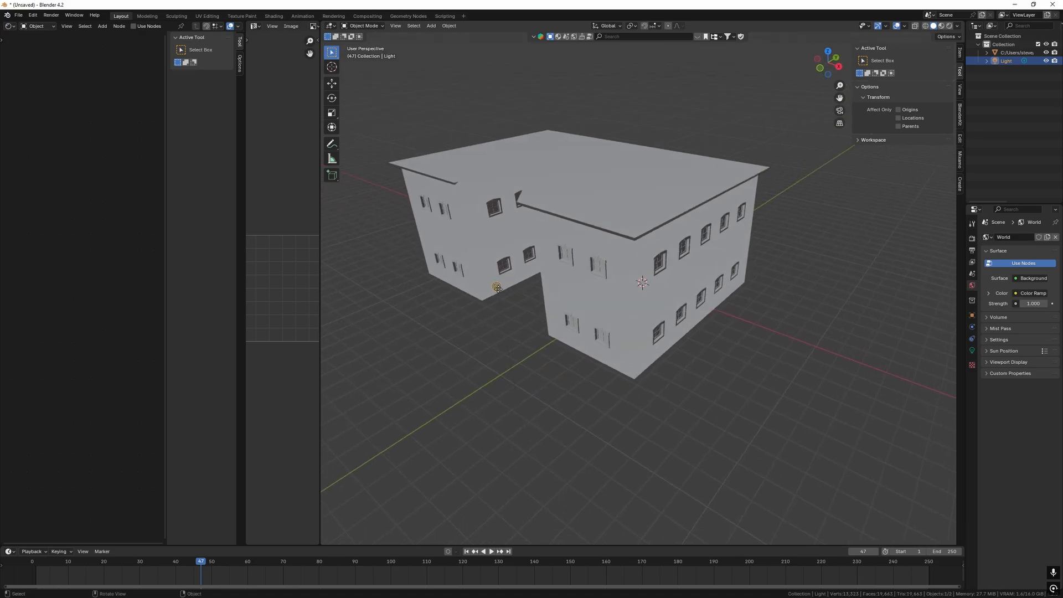
key("Delete")
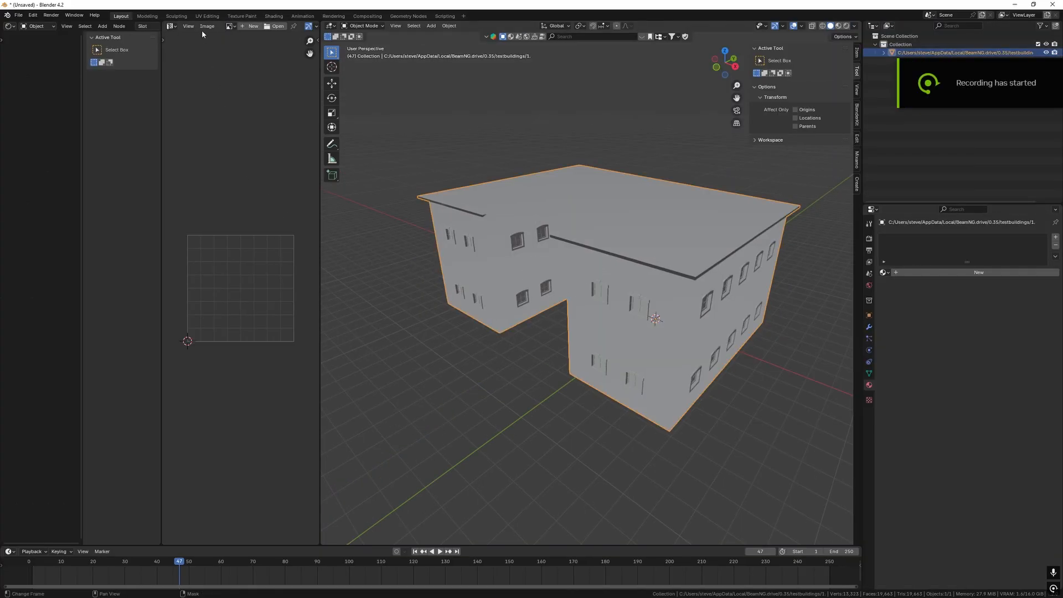
Put the imported building into Edit Mode and select all of its geometry
left_click(362, 26)
left_click(363, 39)
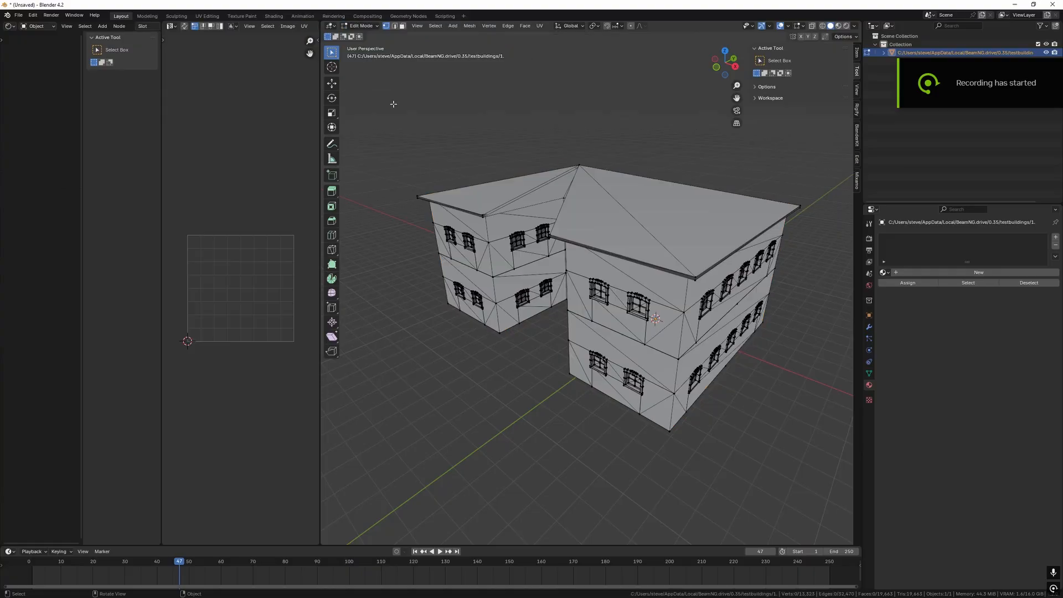
key("a")
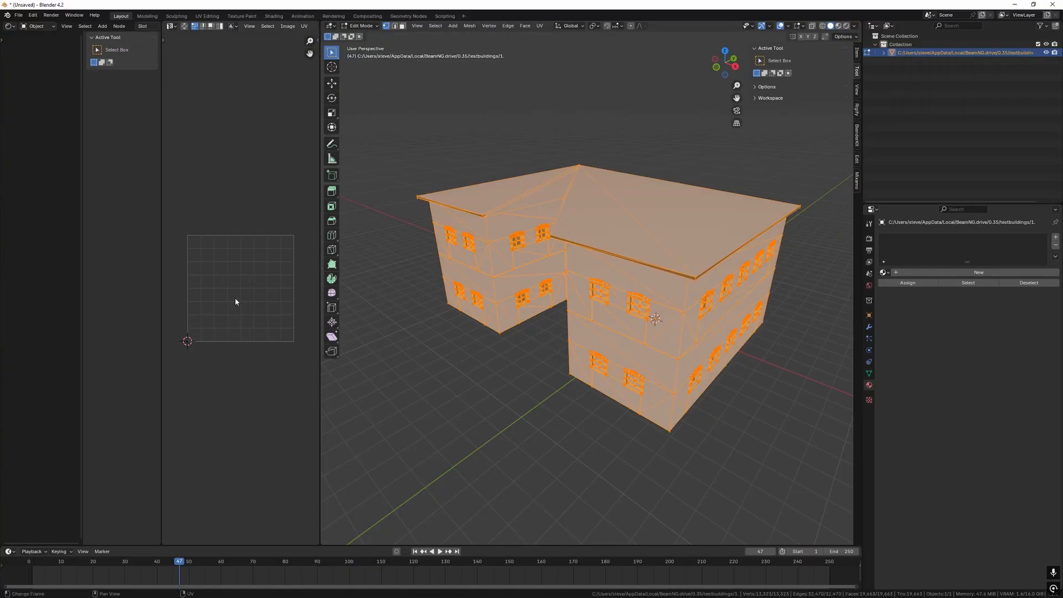
Examine the fully selected building mesh from several sides, including its roof edges and one upper-floor window up close
scroll(656, 343, "up", 6)
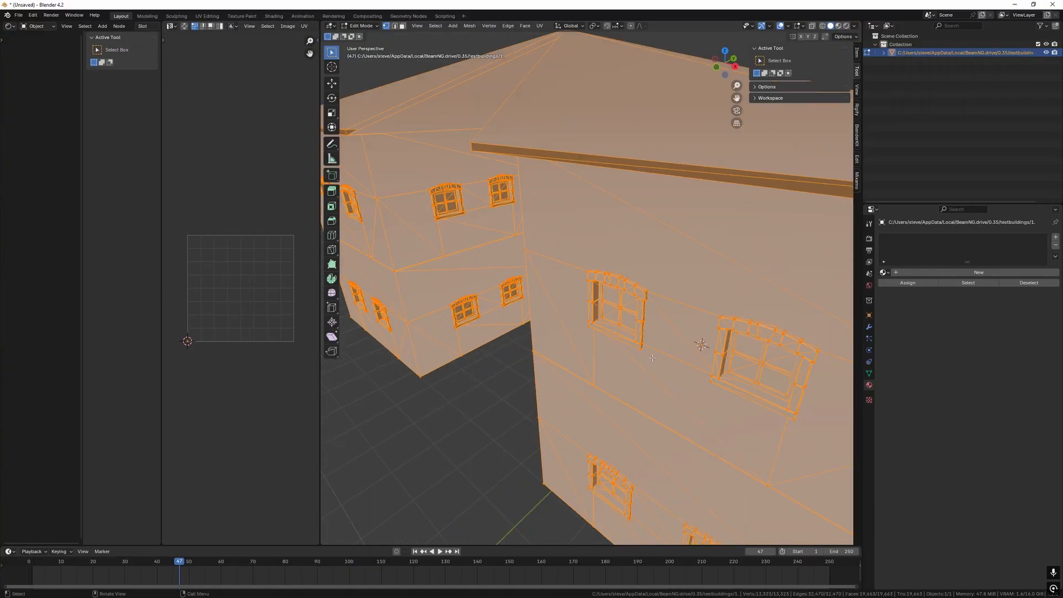
scroll(656, 343, "down", 1)
middle_click_drag(655, 343, 588, 321)
scroll(588, 322, "down", 2)
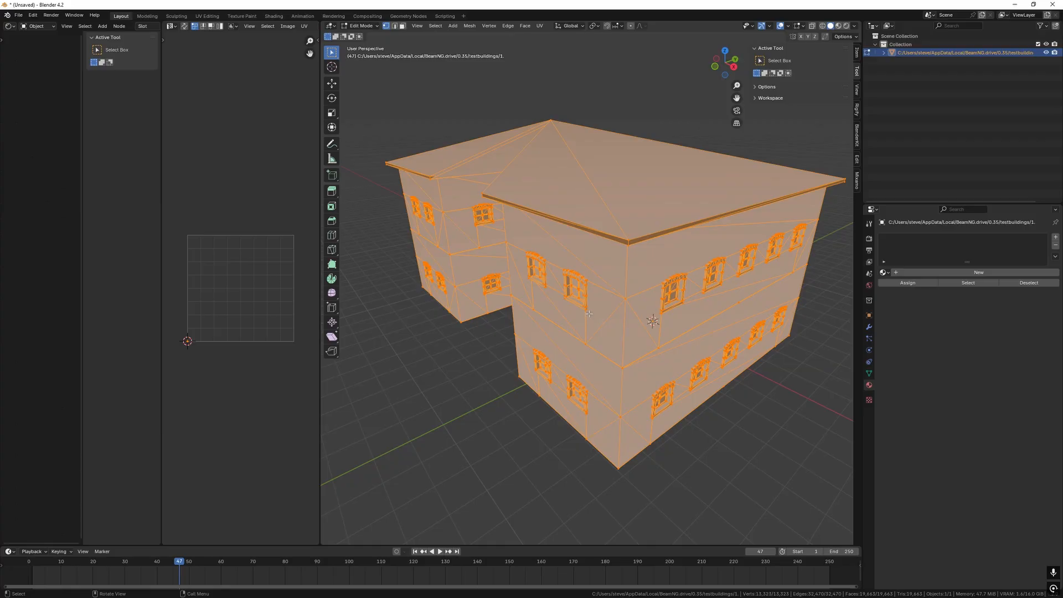
middle_click_drag(538, 288, 542, 290)
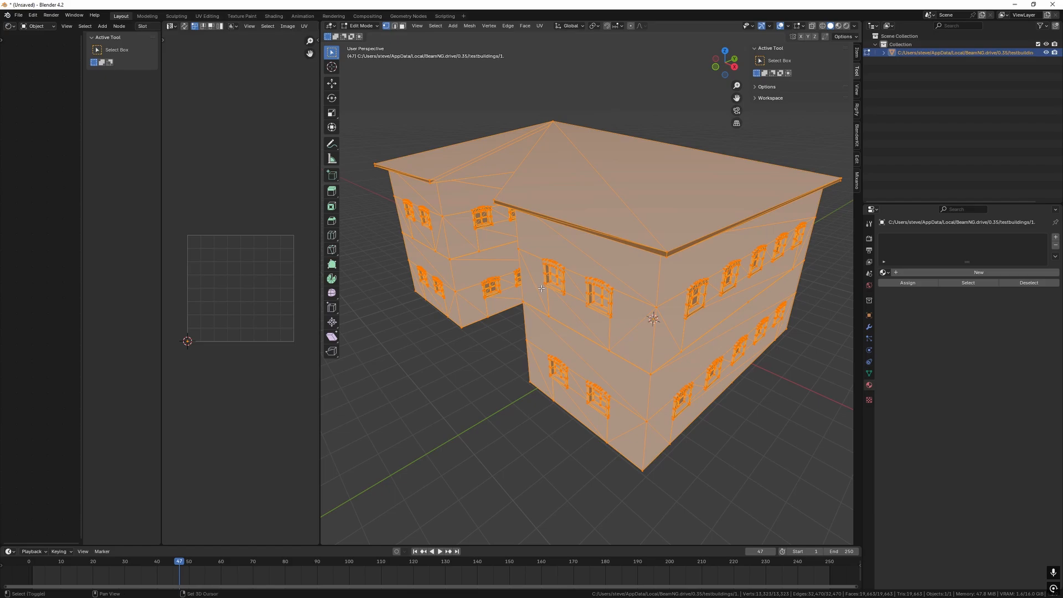
key("shift+grave")
key("w")
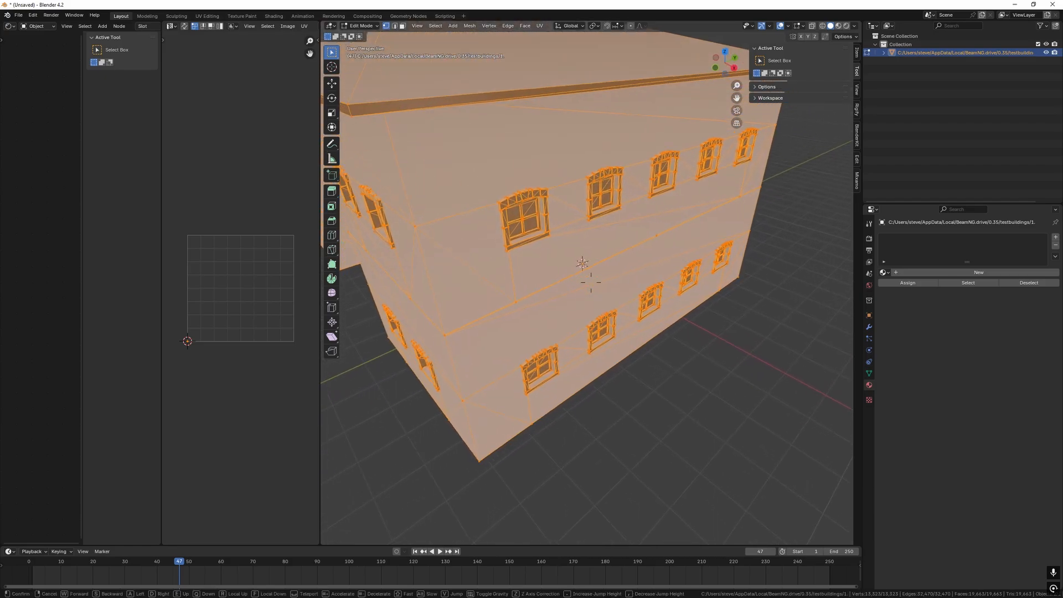
key("d")
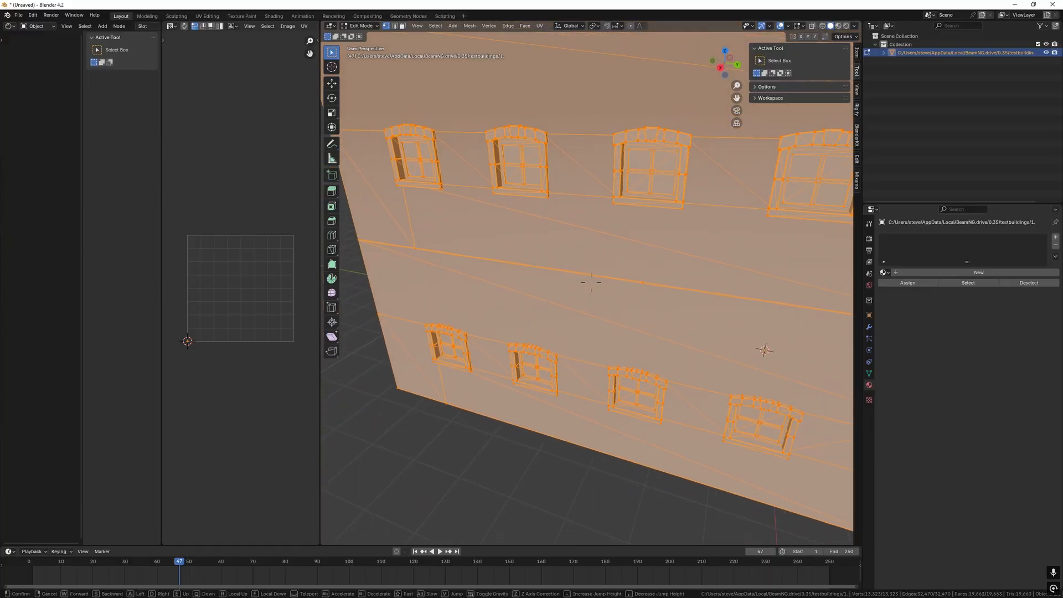
key("s")
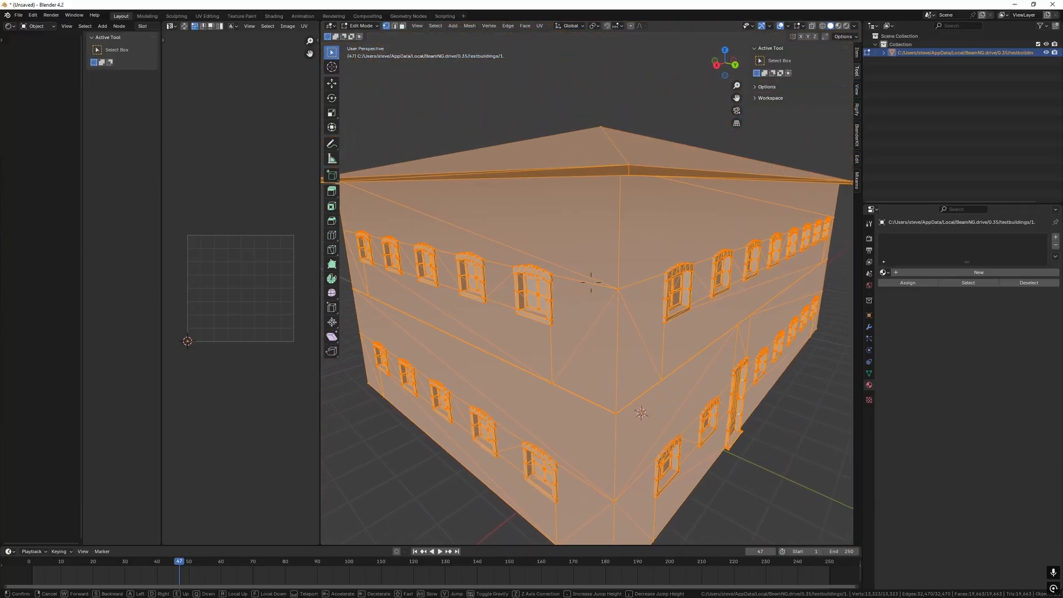
key("w")
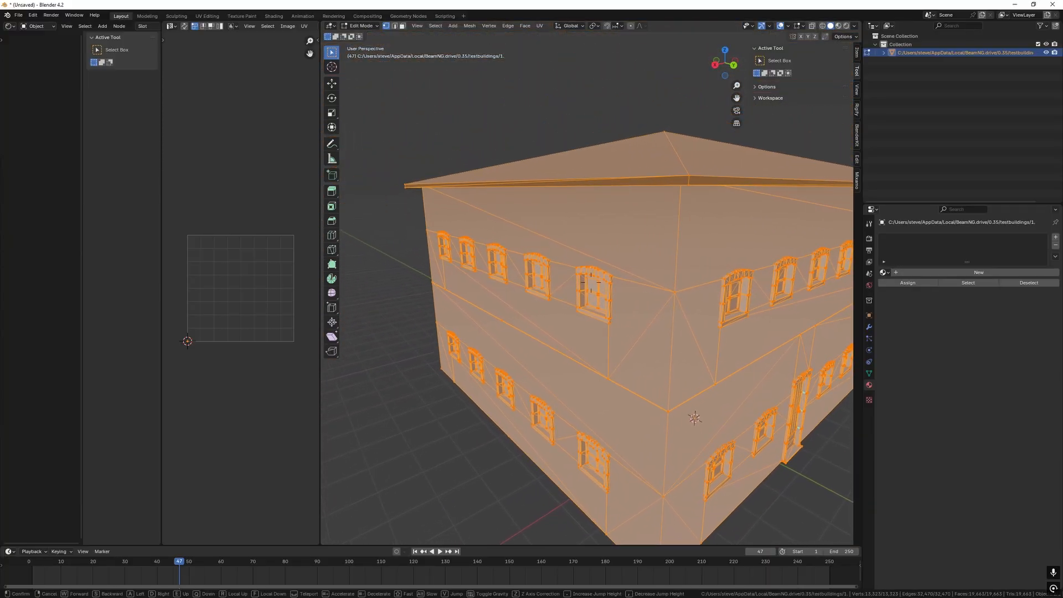
key("w")
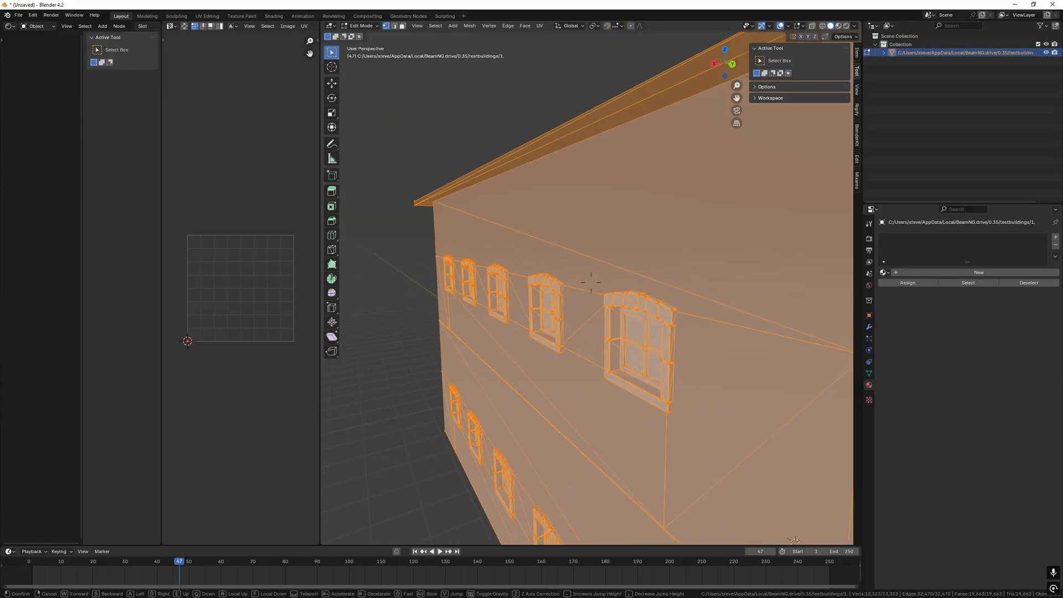
key("w")
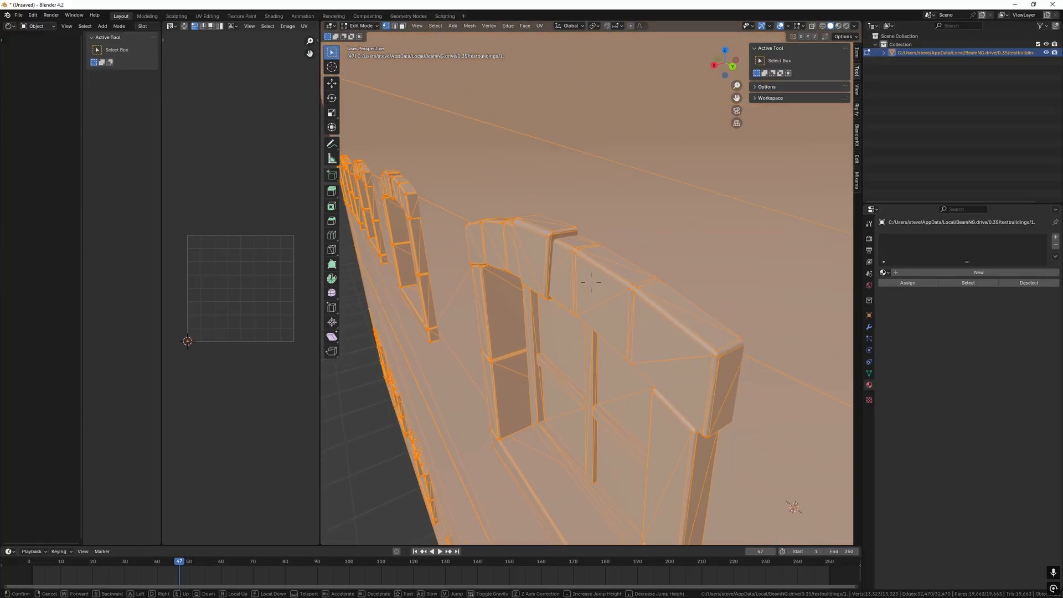
key("s")
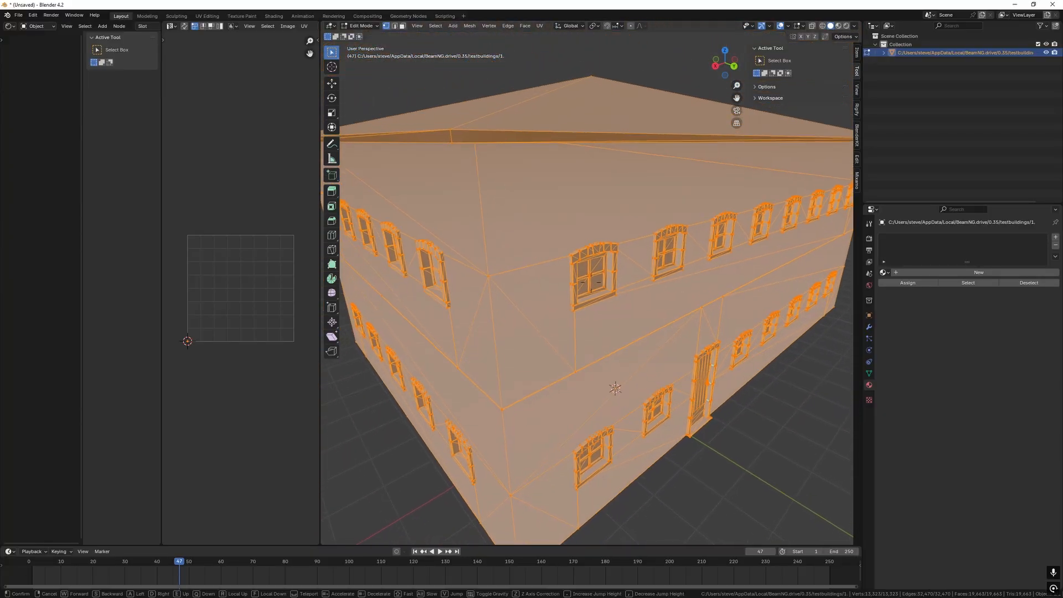
left_click(541, 288)
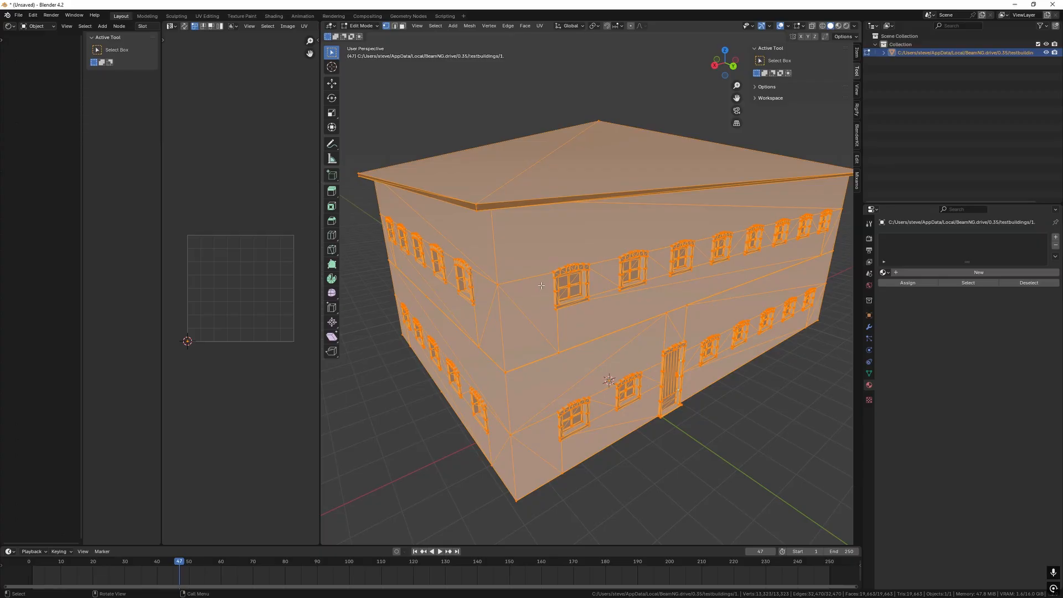
Replace the full selection with a single vertex beside an upper-floor window and view the whole building's bare wireframe
left_click(552, 251)
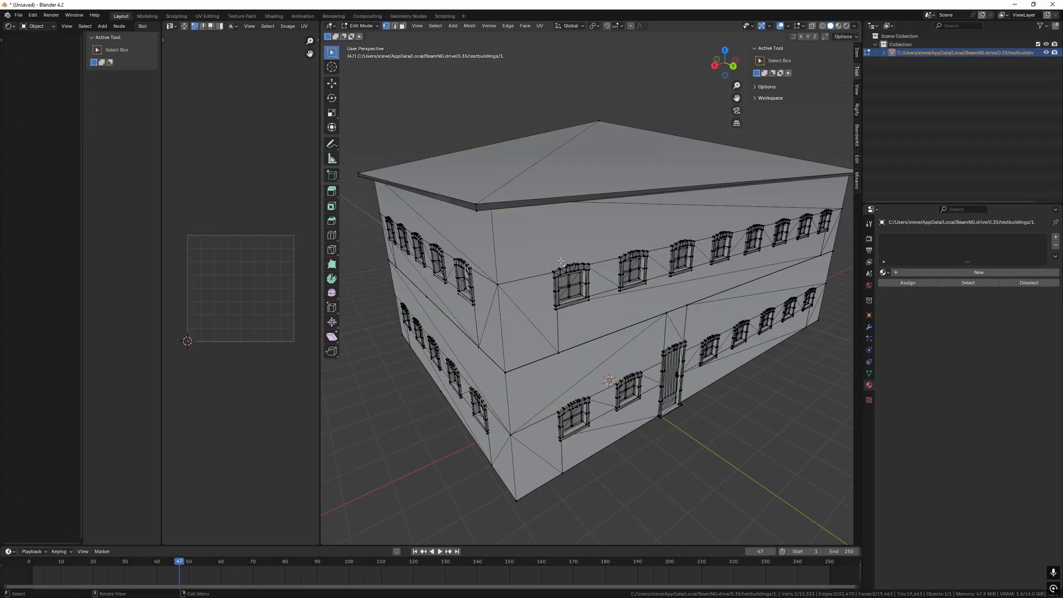
key("shift+grave")
key("w")
key("s")
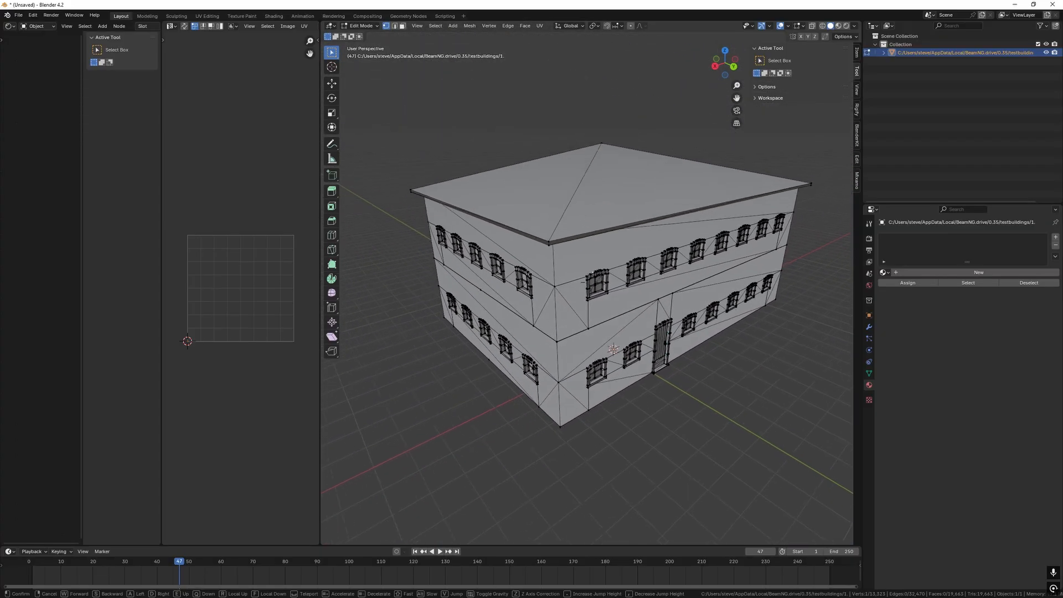
left_click(564, 275)
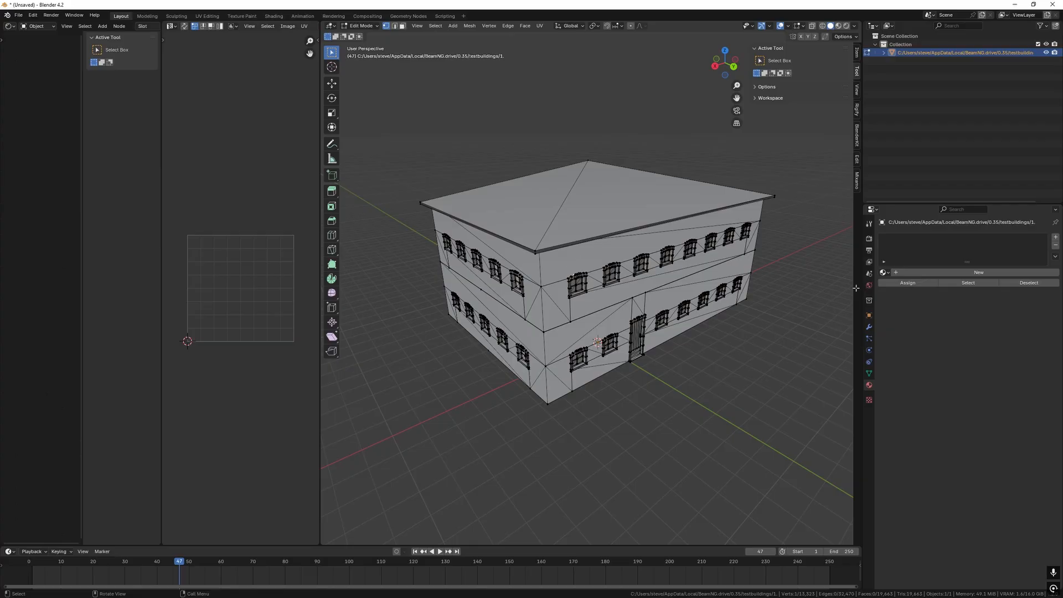
Select the whole building mesh and merge its vertices by distance, using a merge distance of 0.0001 m
key("a")
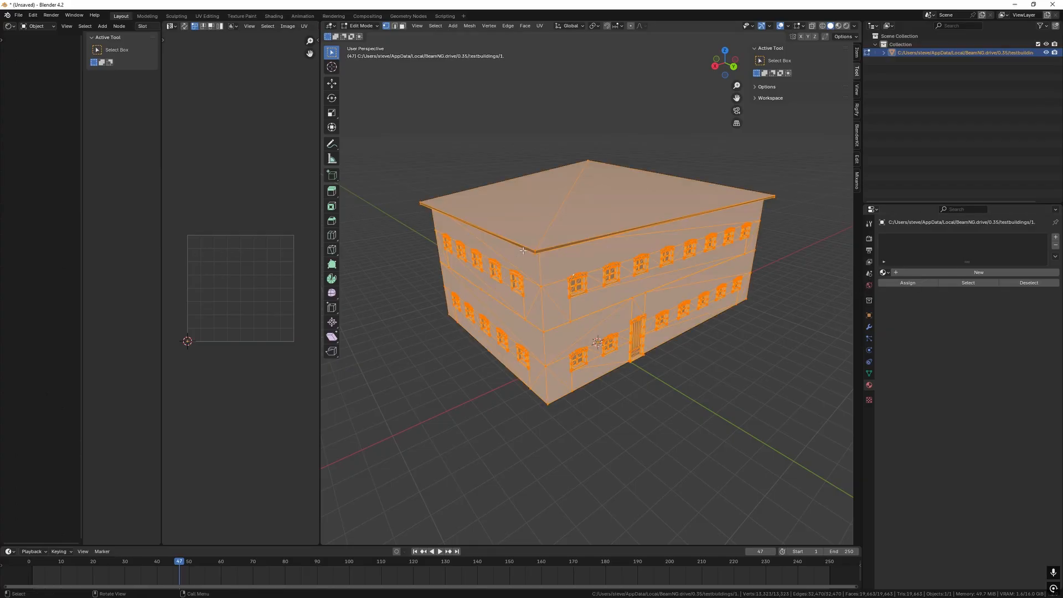
key("m")
left_click(490, 298)
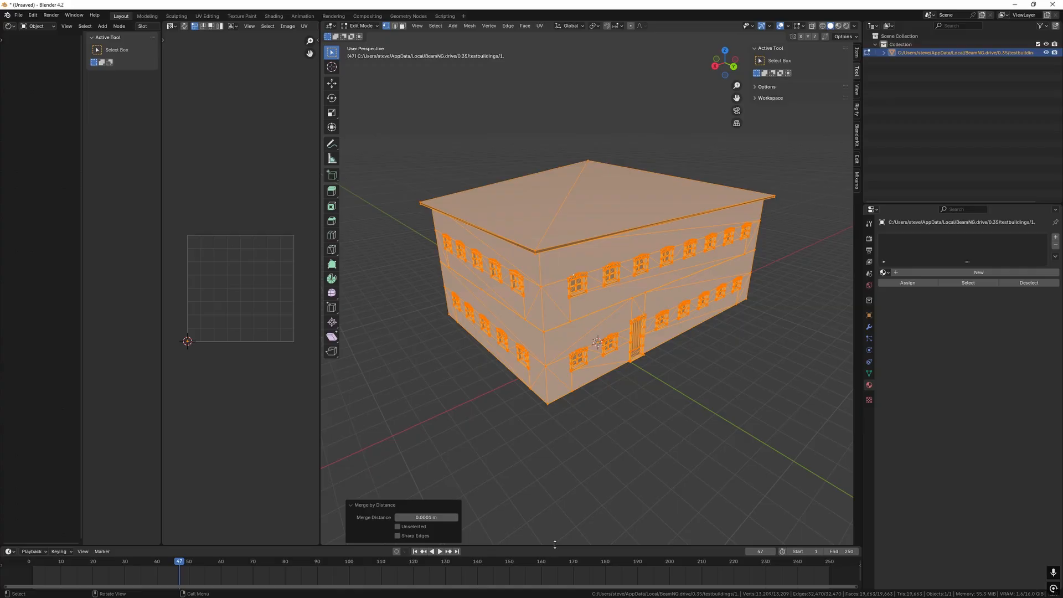
left_click_drag(555, 545, 554, 543)
Examine the merged building mesh all the way around, covering the roof, outer walls and inner courtyard corner
key("shift+grave")
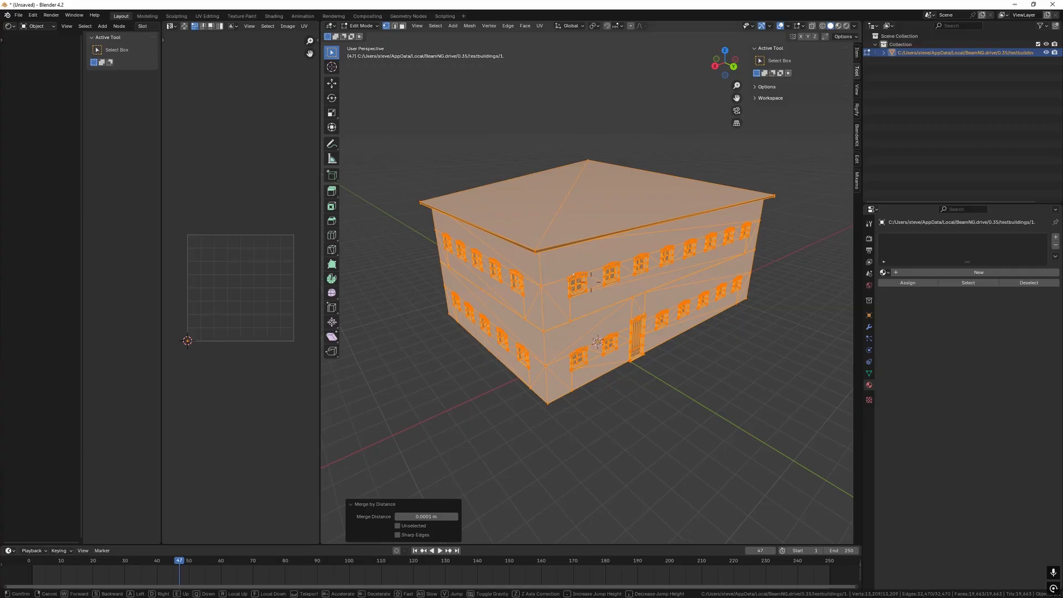
key("w")
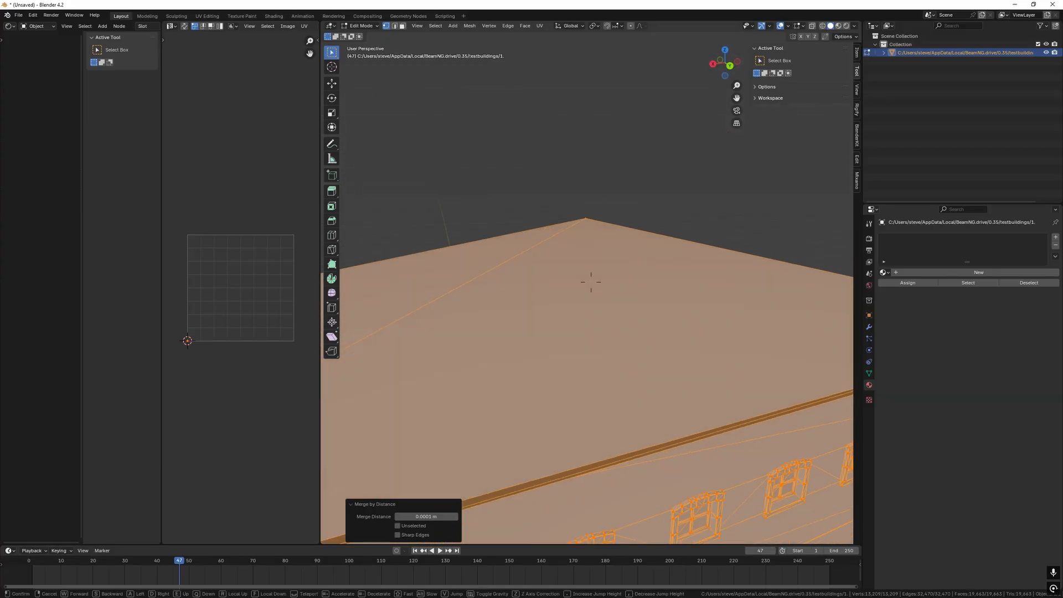
key("s")
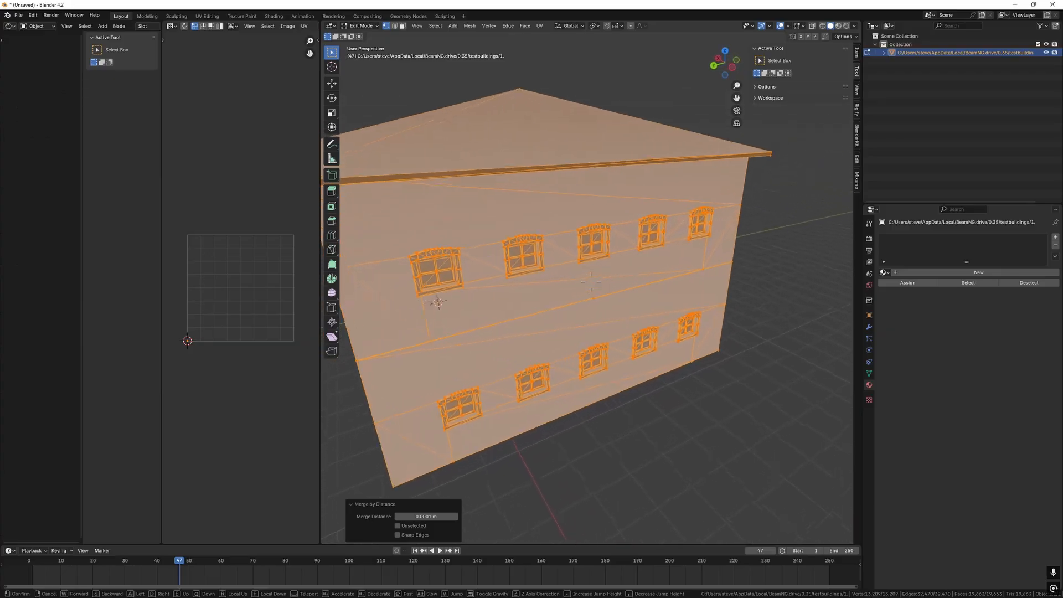
key("w")
key("d")
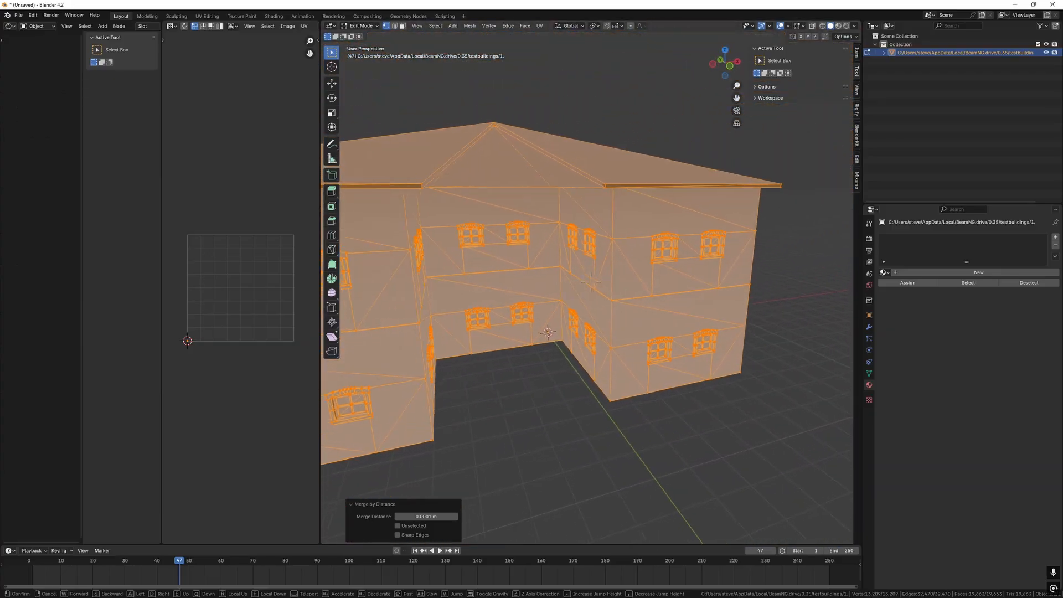
key("d")
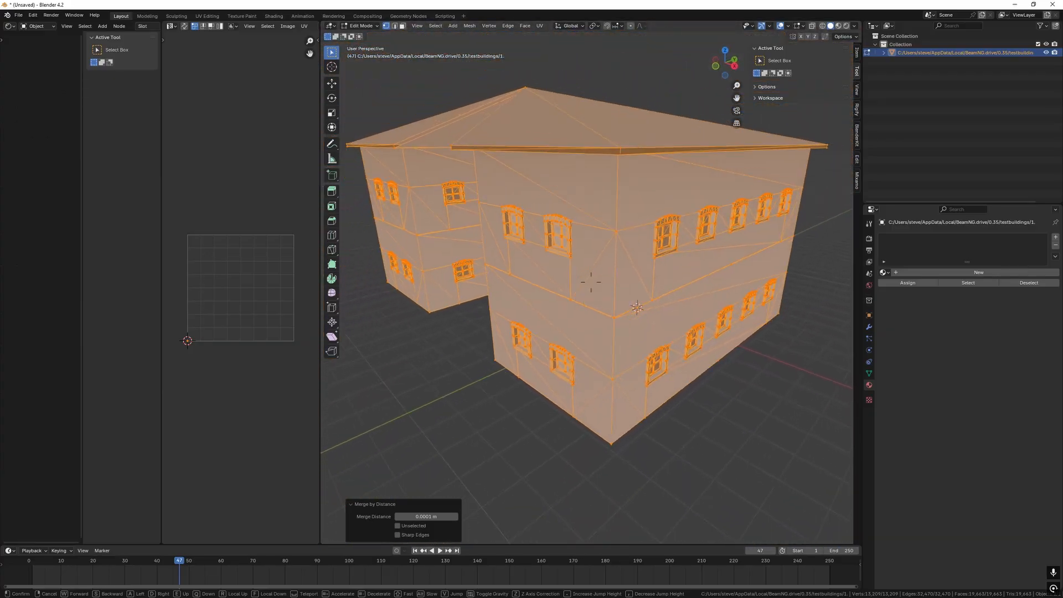
key("d")
key("w")
left_click(549, 397)
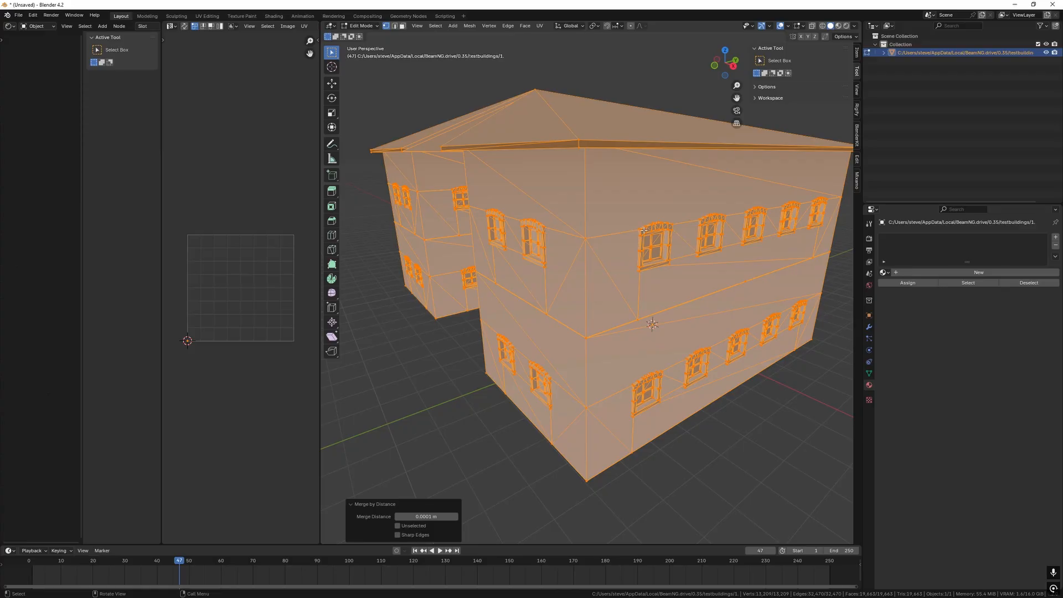
Inspect the mesh of the upper-floor window nearest the building's corner close up, picking a vertex on its arch
left_click(644, 230)
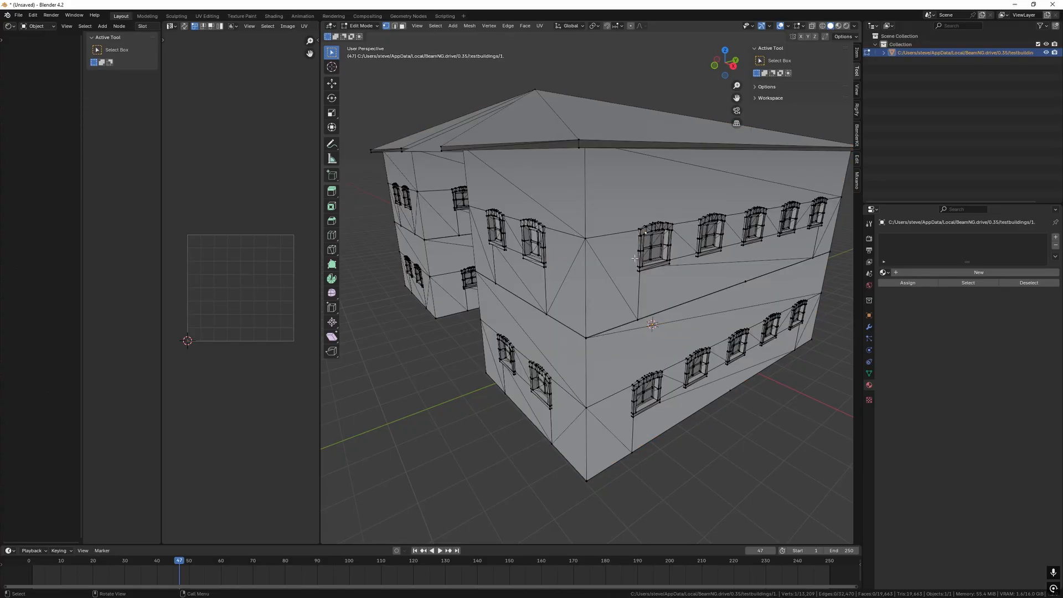
key("shift+grave")
key("w")
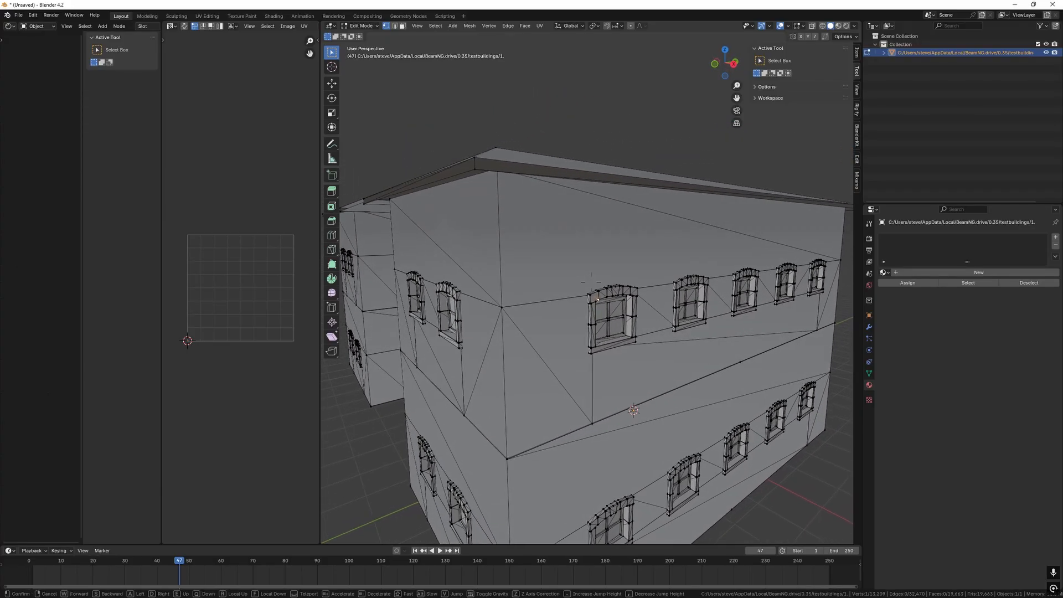
key("d")
key("w")
key("a")
key("s")
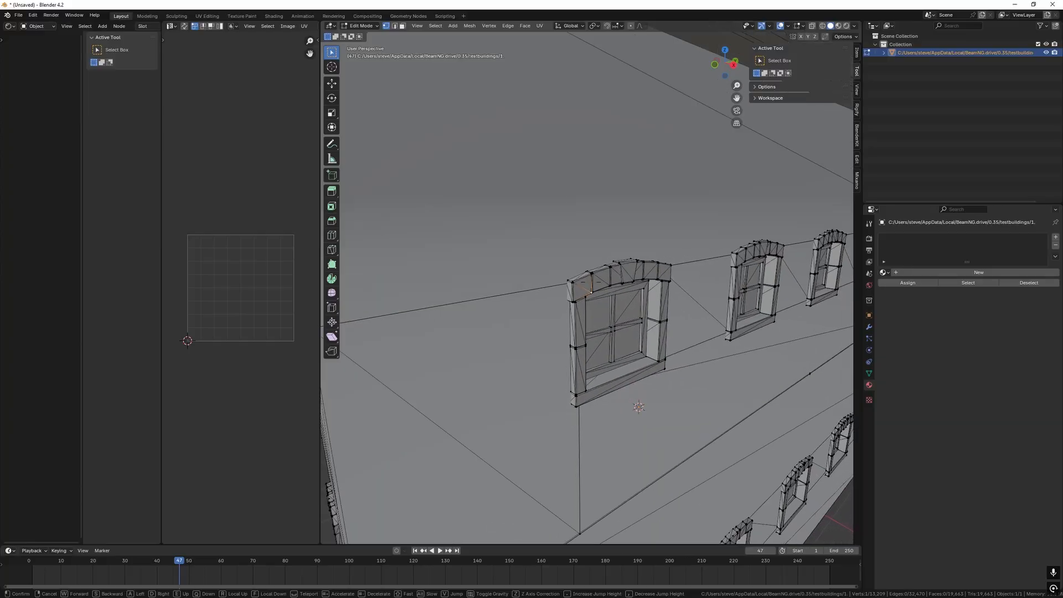
left_click(637, 258)
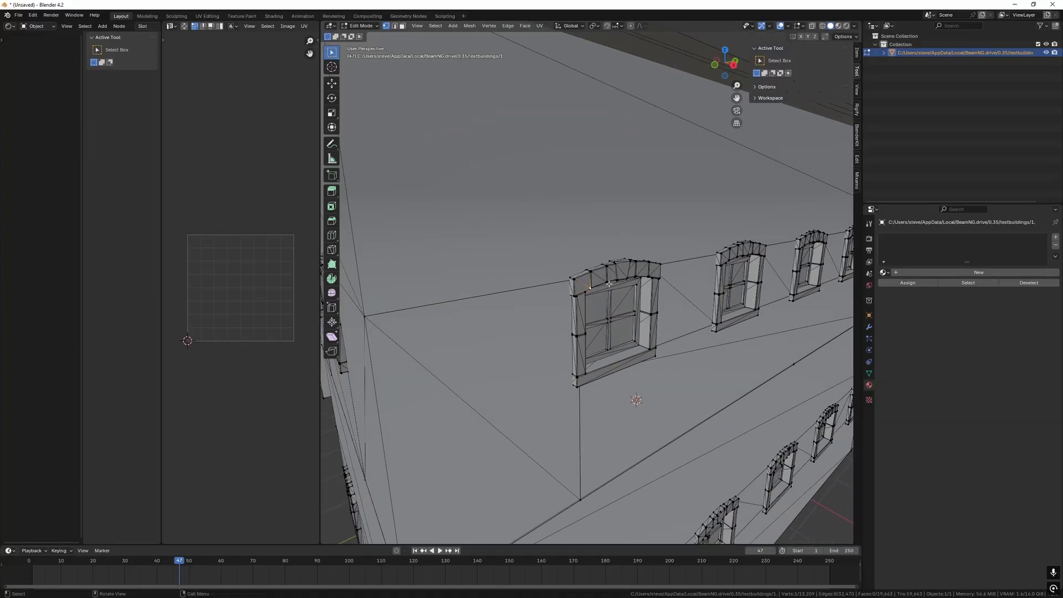
left_click(598, 300)
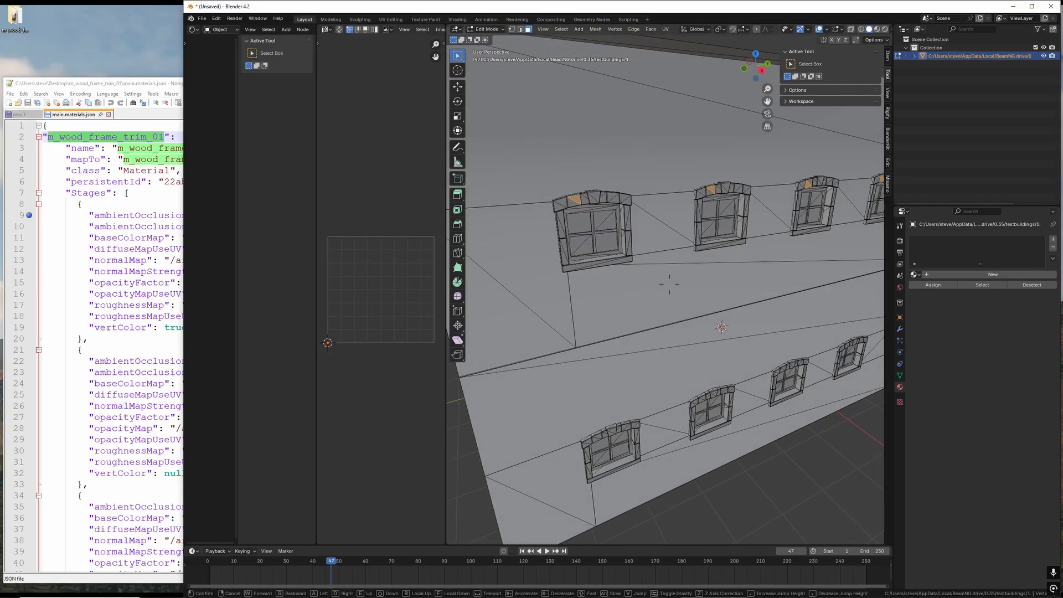
Add the keystone faces of the lower-floor windows along the same wall to the selected upper-floor arch faces
middle_click_drag(644, 431, 644, 386, "shift")
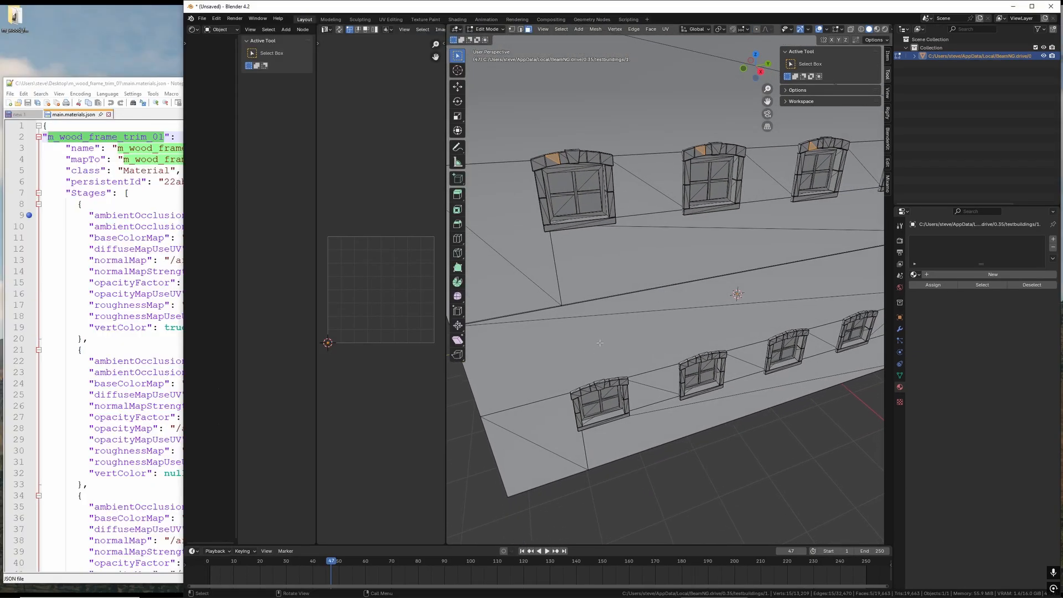
left_click(704, 358, "shift")
left_click(791, 334, "shift")
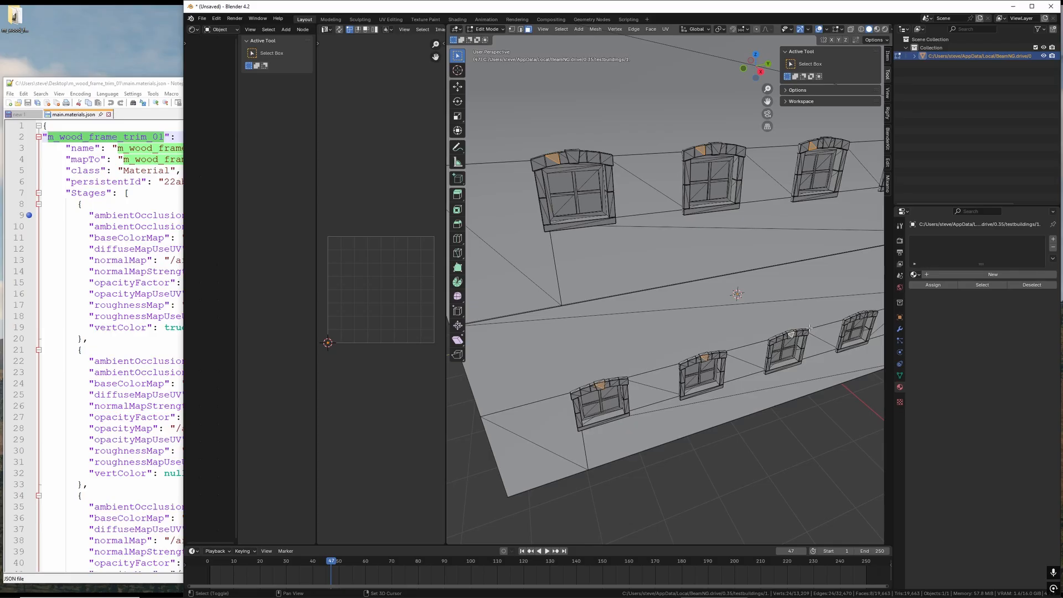
left_click(864, 315, "shift")
middle_click_drag(725, 303, 821, 302)
Grow the face selection repeatedly with Select More so it spreads over the upper-floor window arches and the lower-floor keystones
key("shift+grave")
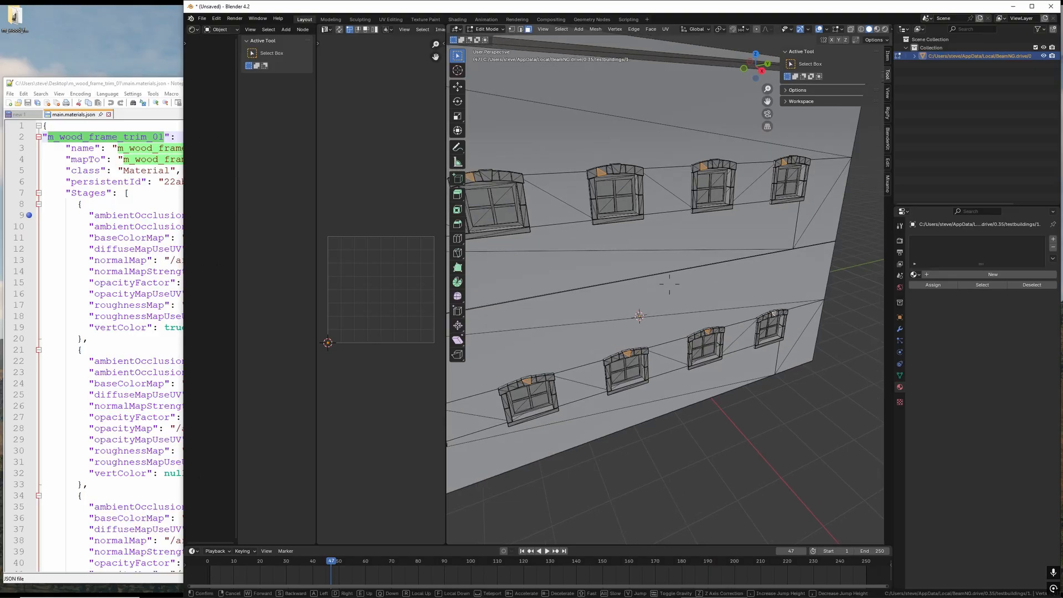
key("s")
left_click(716, 257)
key("ctrl+KP_Add")
key("ctrl+KP_Add")
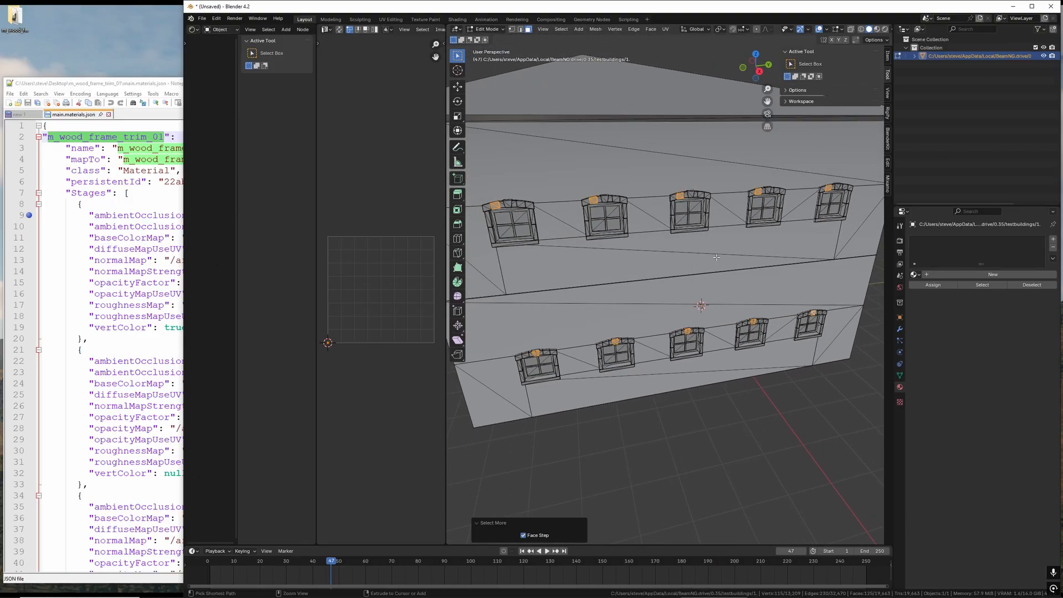
key("ctrl+KP_Add")
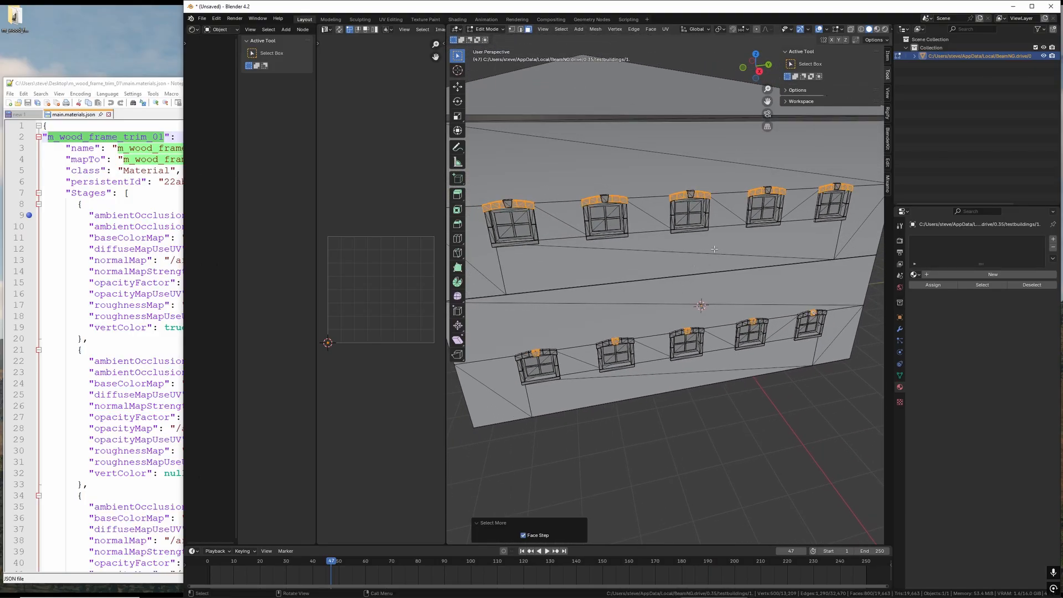
Grow the face selection from the arch pieces to cover the complete outer frames of all ten facade windows
key("ctrl+KP_Add")
key("ctrl+KP_Add")
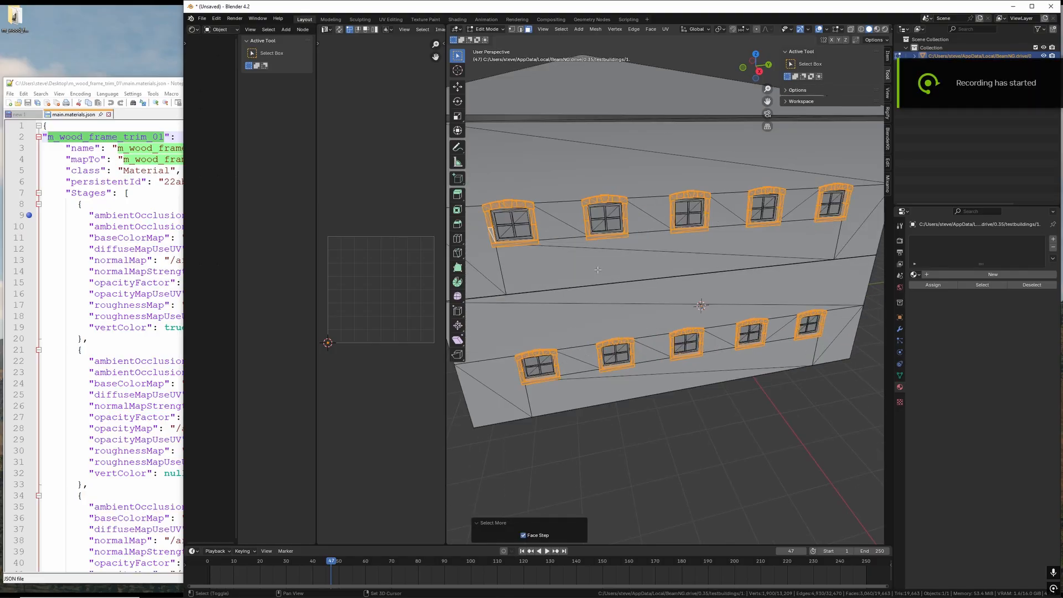
Fly along the facade and up to the windows to examine whether the frame selection covers every trim face
key("shift+grave")
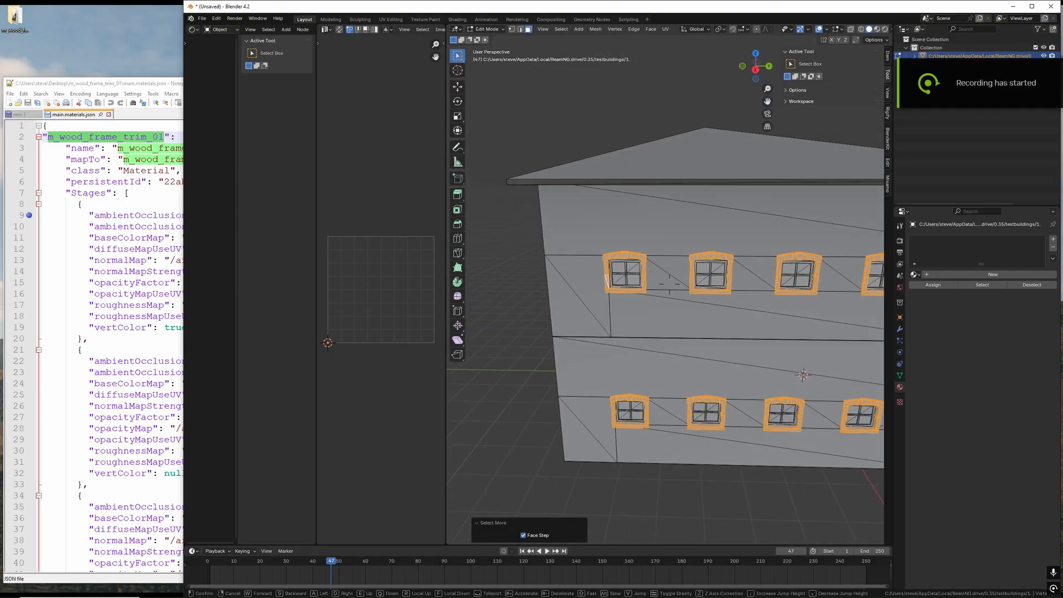
key("a")
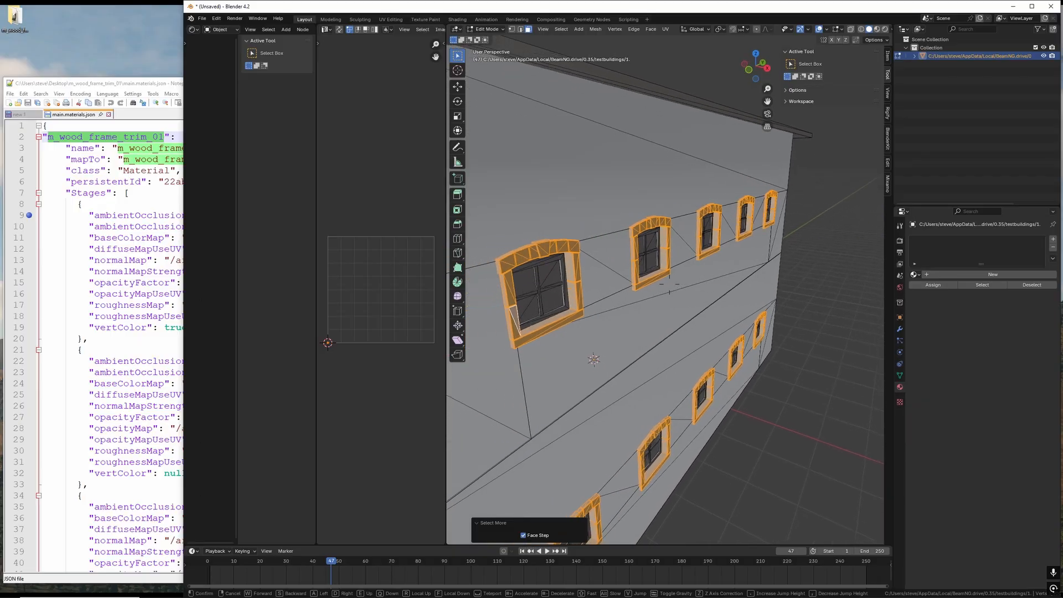
key("w")
key("w")
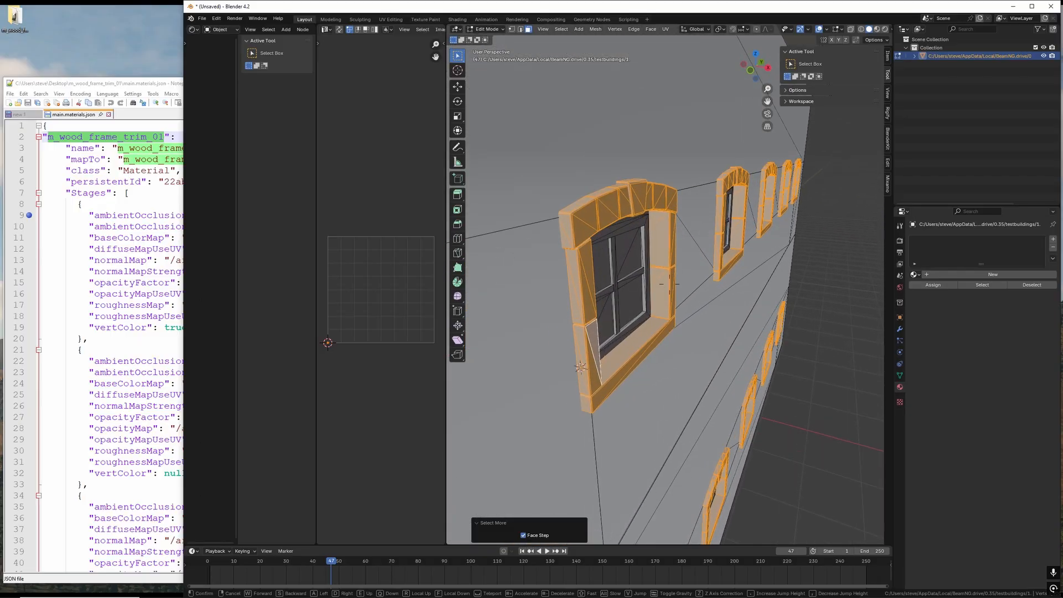
key("s")
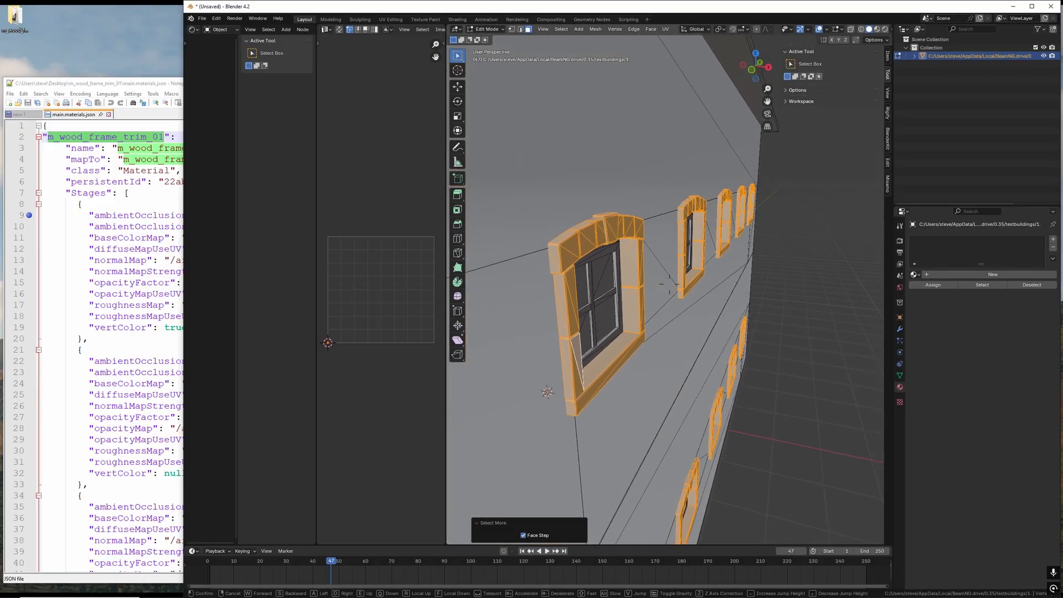
key("w")
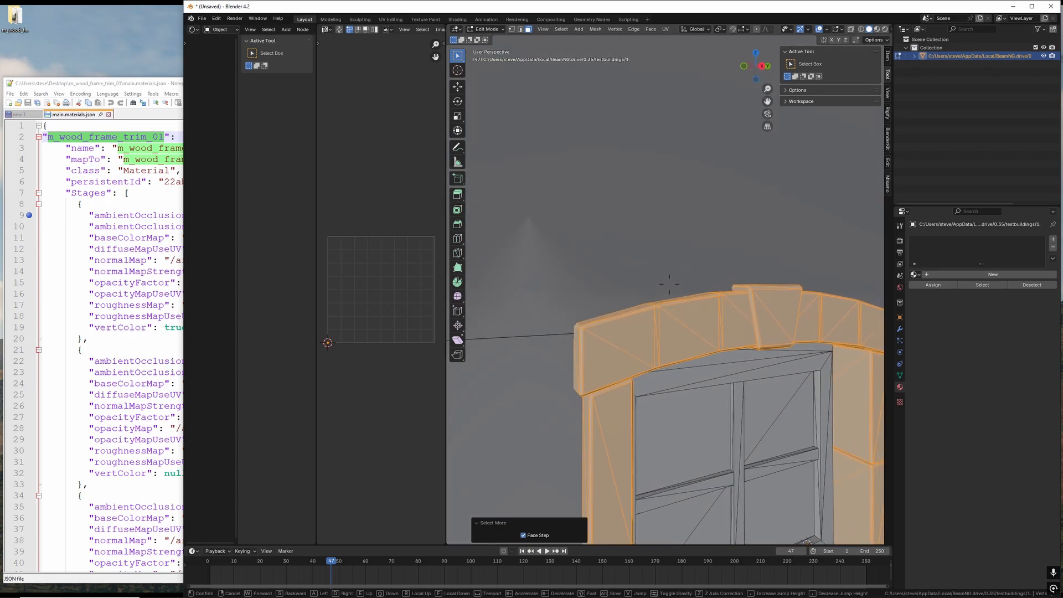
key("s")
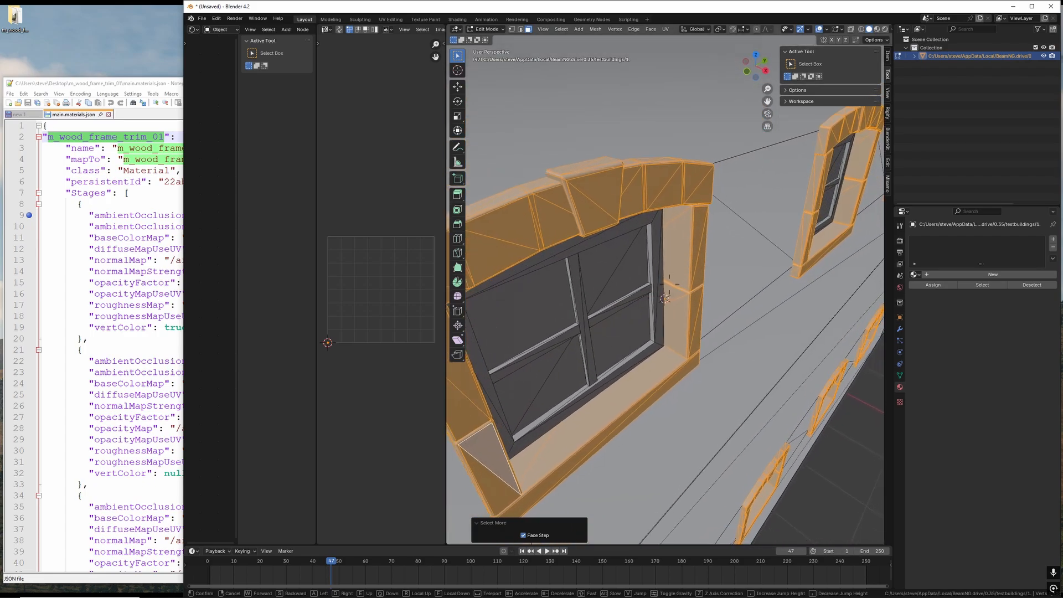
key("w")
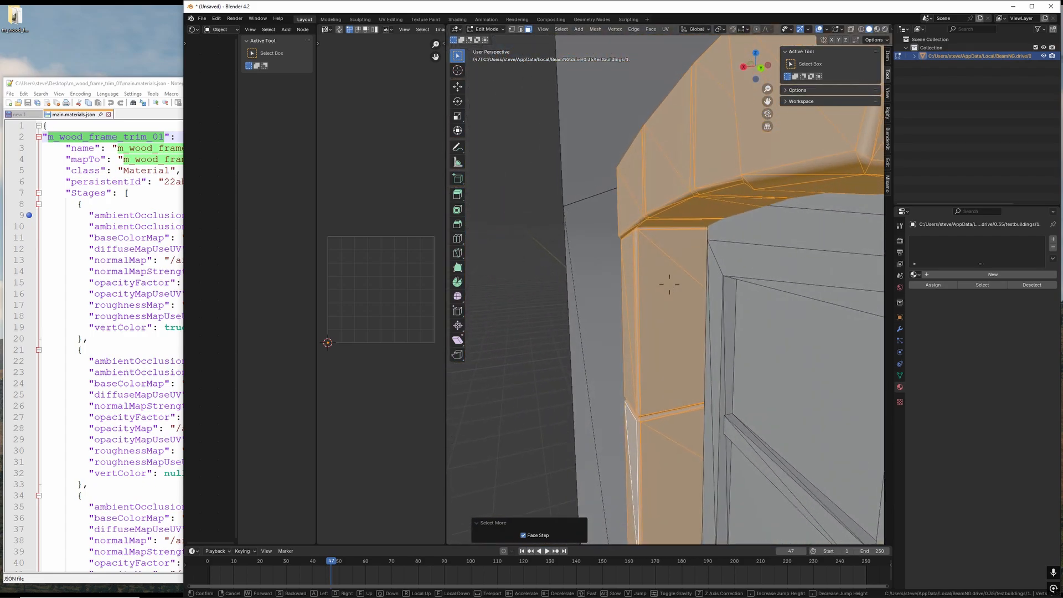
key("s")
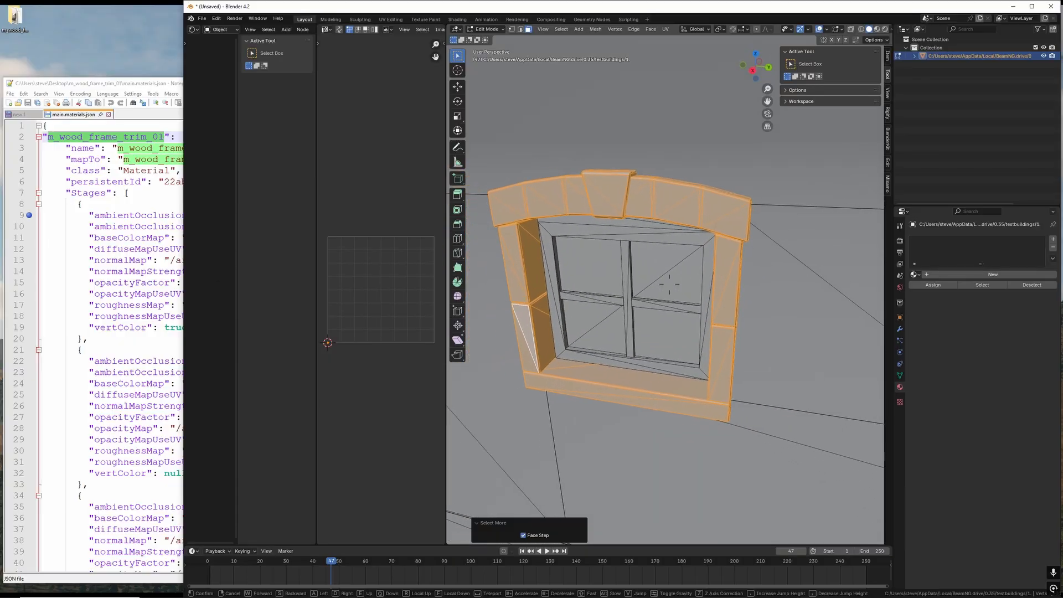
key("s")
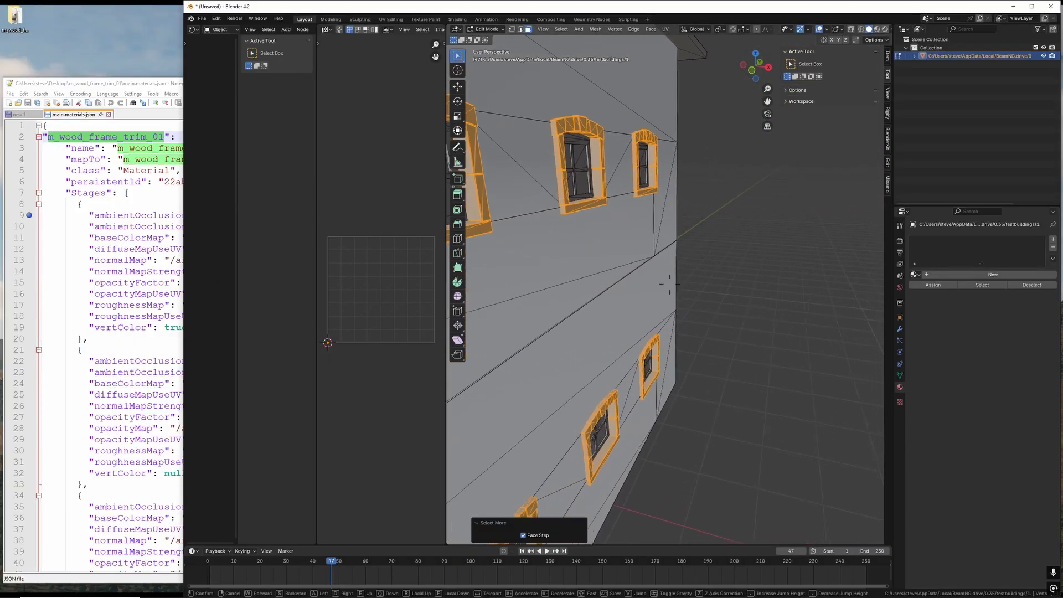
key("s")
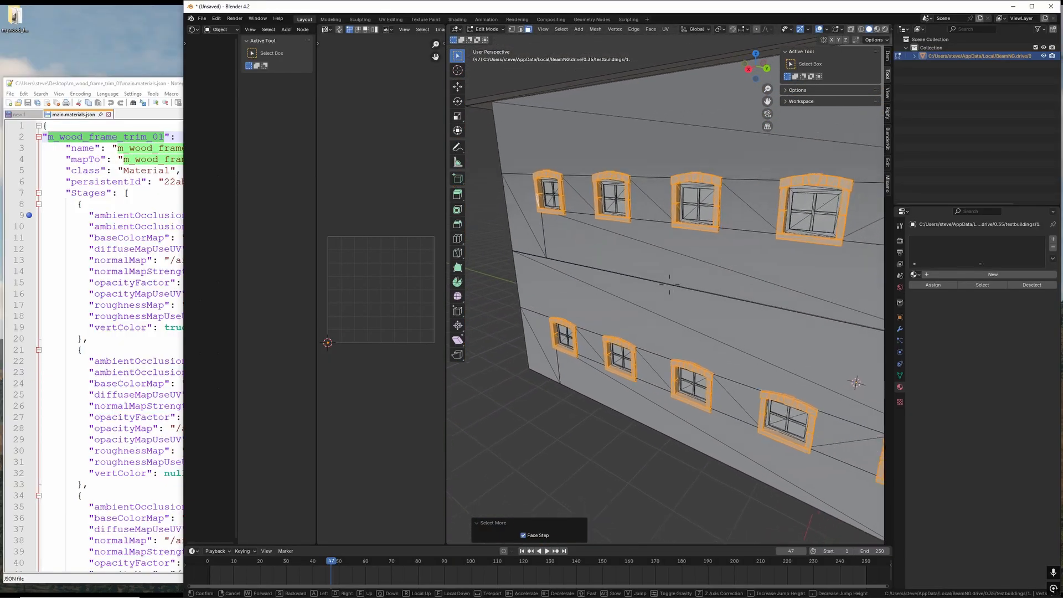
key("s")
key("d")
key("a")
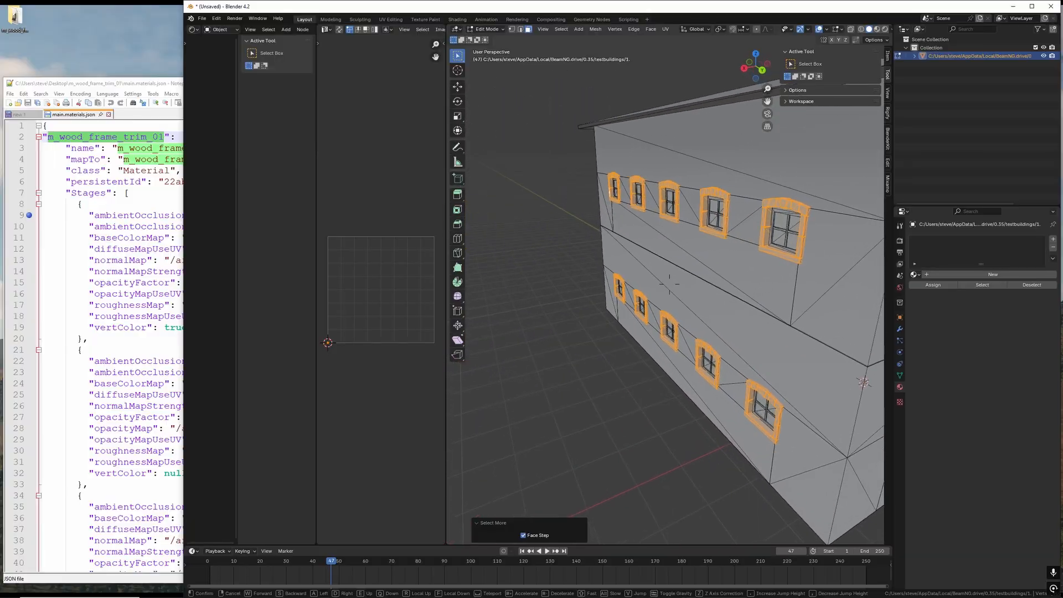
left_click(657, 236)
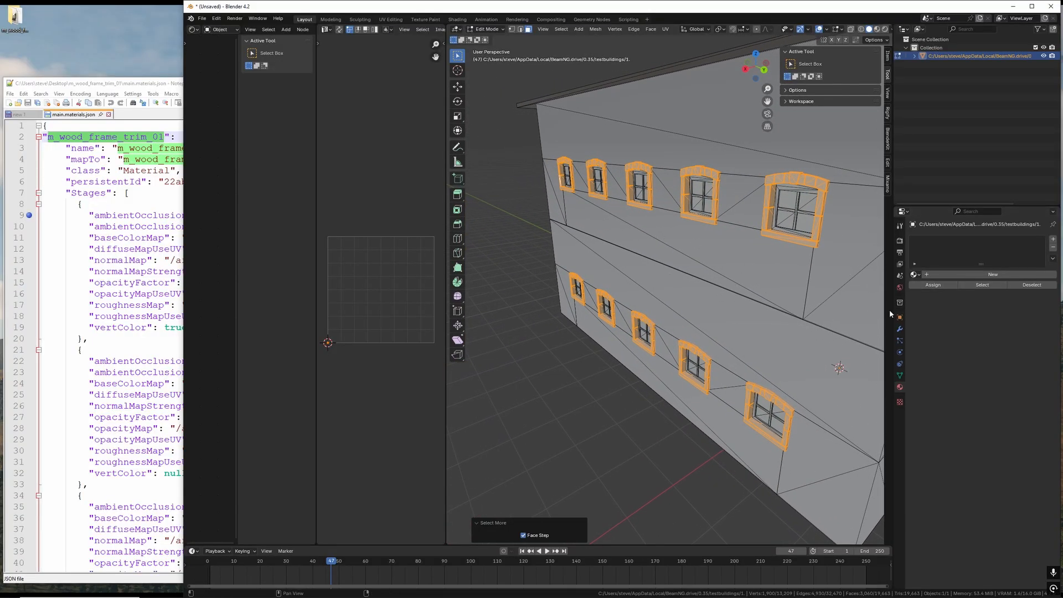
Add a new material to the building, and copy the name m_wood_frame_trim_01 from main.materials.json in Notepad++
left_click(960, 275)
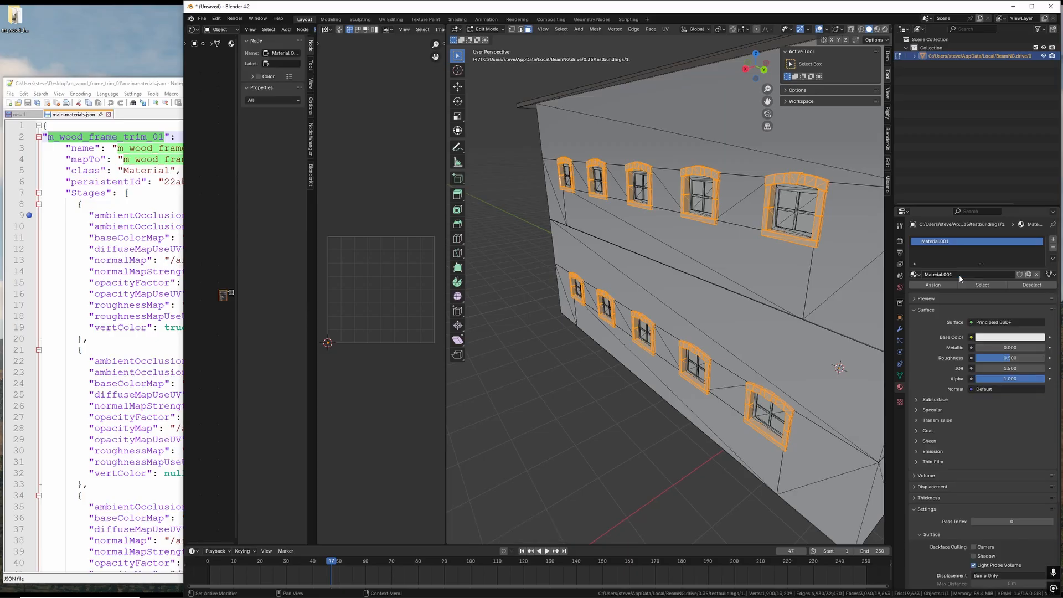
left_click(73, 138)
mouse_move(164, 137)
left_mouse_down()
mouse_move(47, 137)
mouse_move(163, 137)
left_mouse_up()
left_click(51, 137)
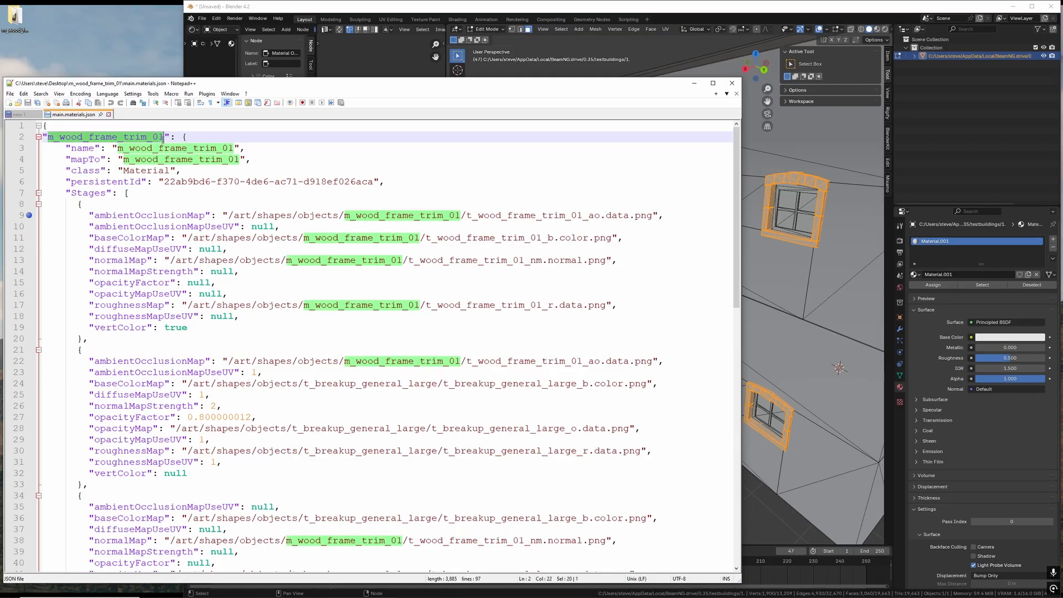
right_click(157, 138)
left_click(176, 150)
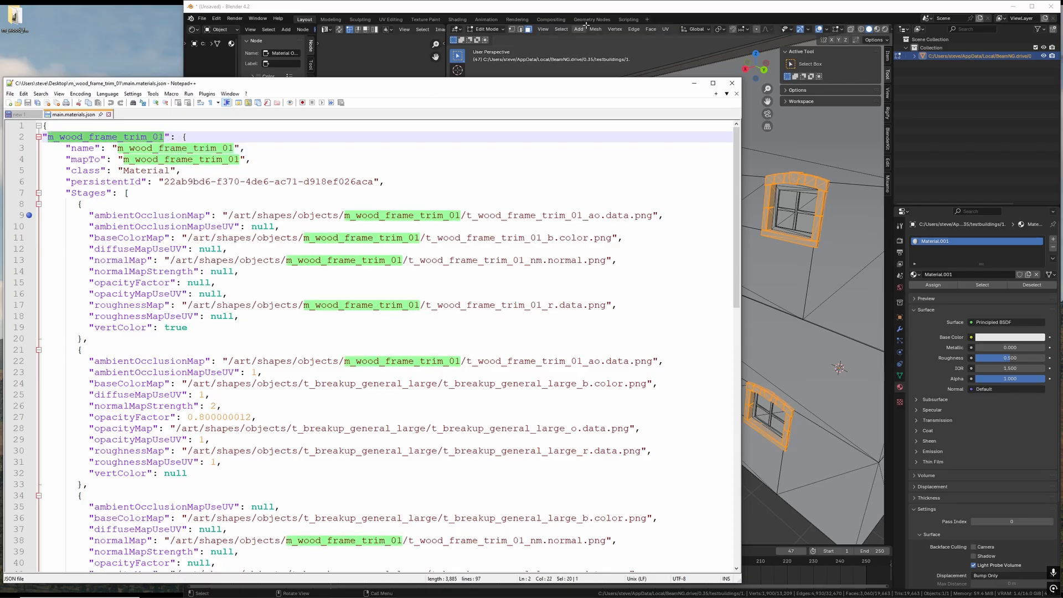
Switch back to Blender, rename the new material m_wood_frame_trim_01 and assign it to the selected window frames
left_click(626, 7)
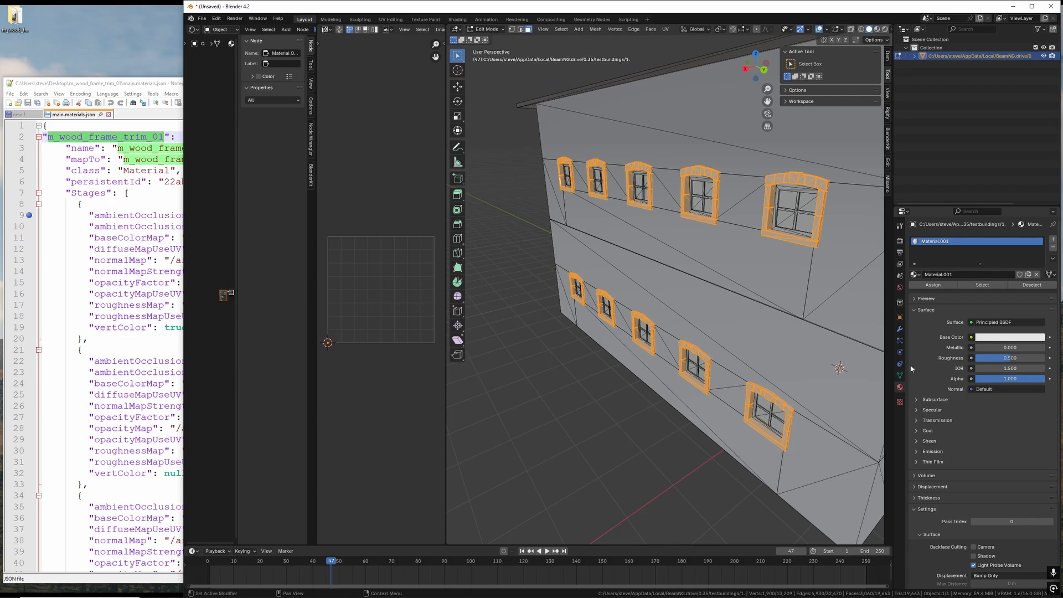
double_click(958, 274)
key("ctrl+v")
key("Return")
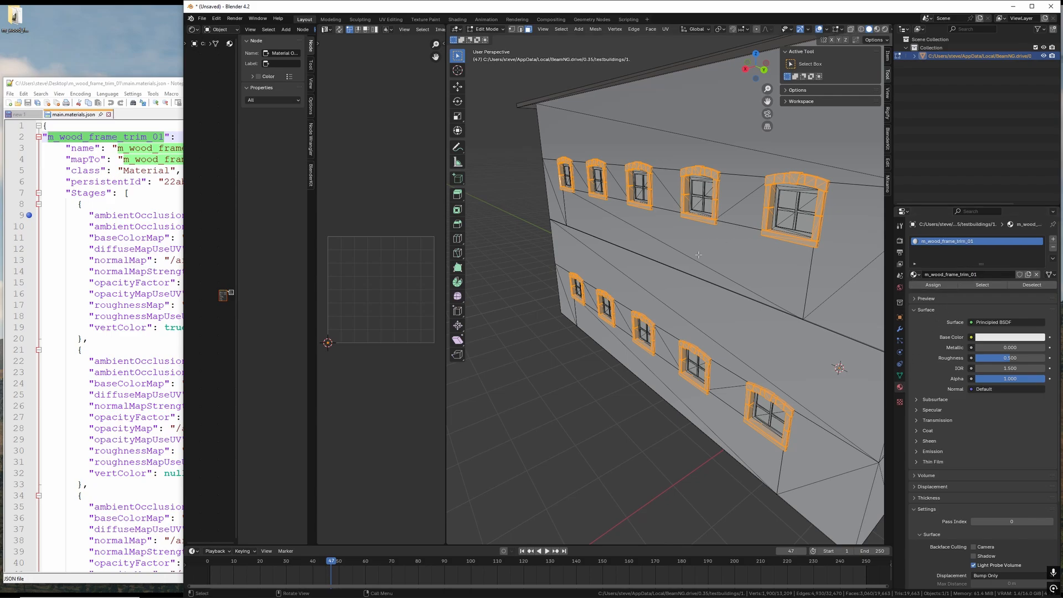
left_click(934, 288)
Create a vertex group named "wood window frame" and assign the selected window frames to it
left_click(900, 376)
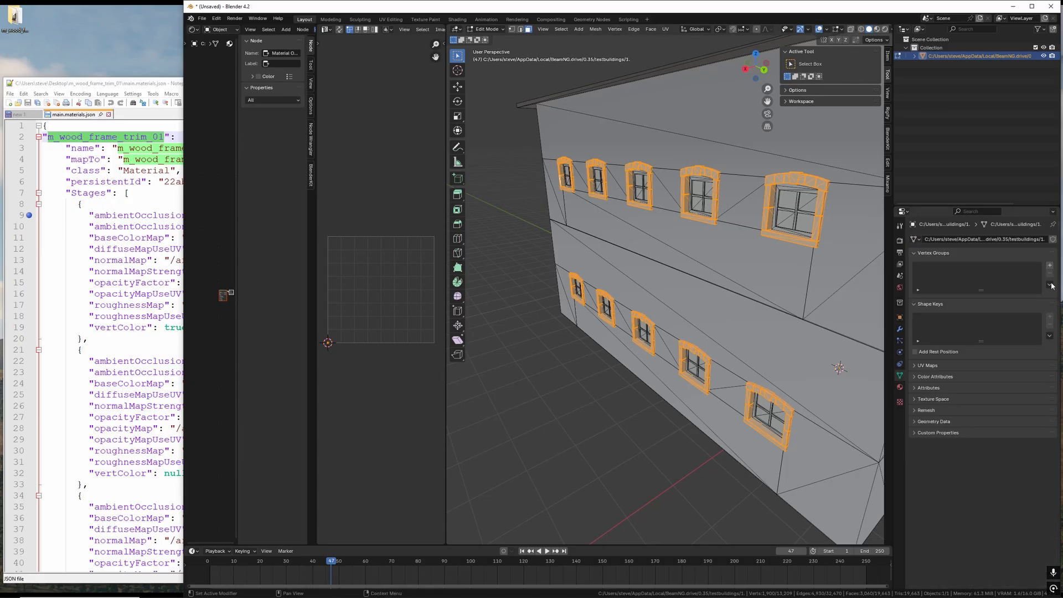
left_click(1050, 266)
double_click(932, 267)
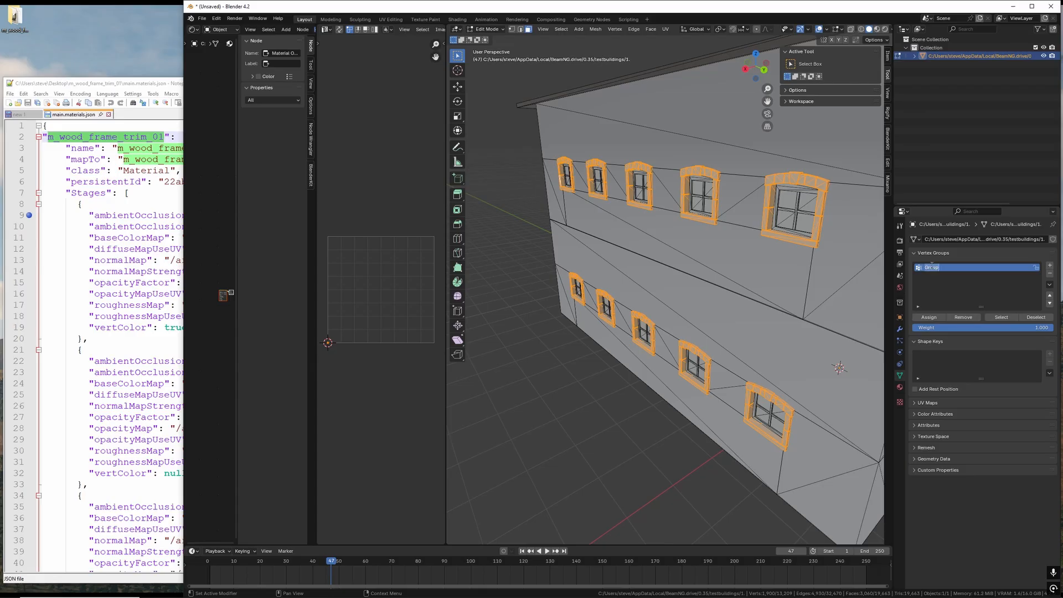
type("wood window frame")
key("Return")
left_click(933, 319)
Check the "wood window frame" group by clearing the selection, reselecting the group and viewing the frames along the facade
left_click(857, 315)
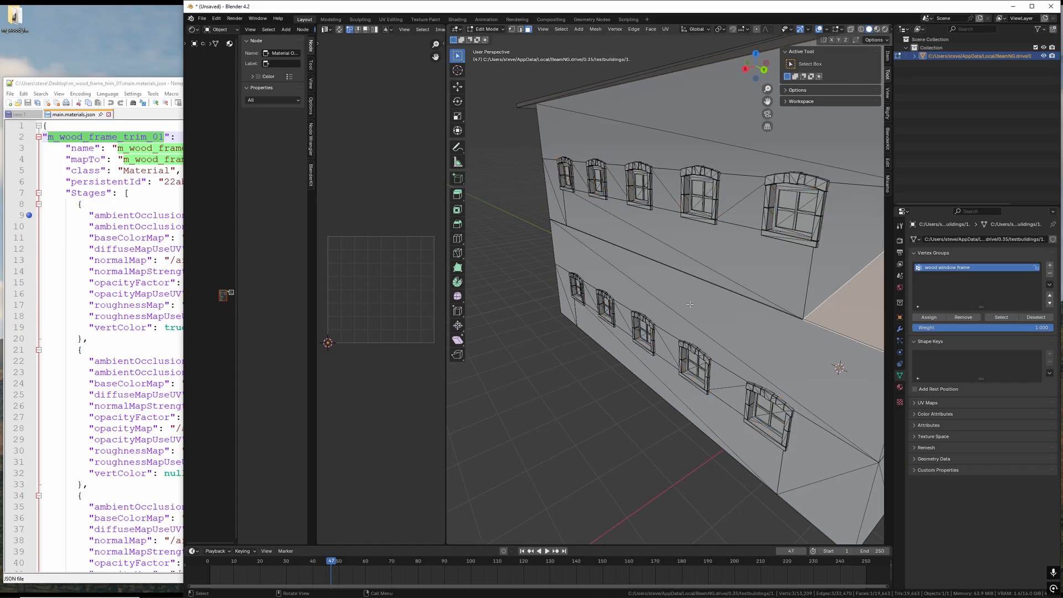
left_click(463, 436)
left_click(990, 318)
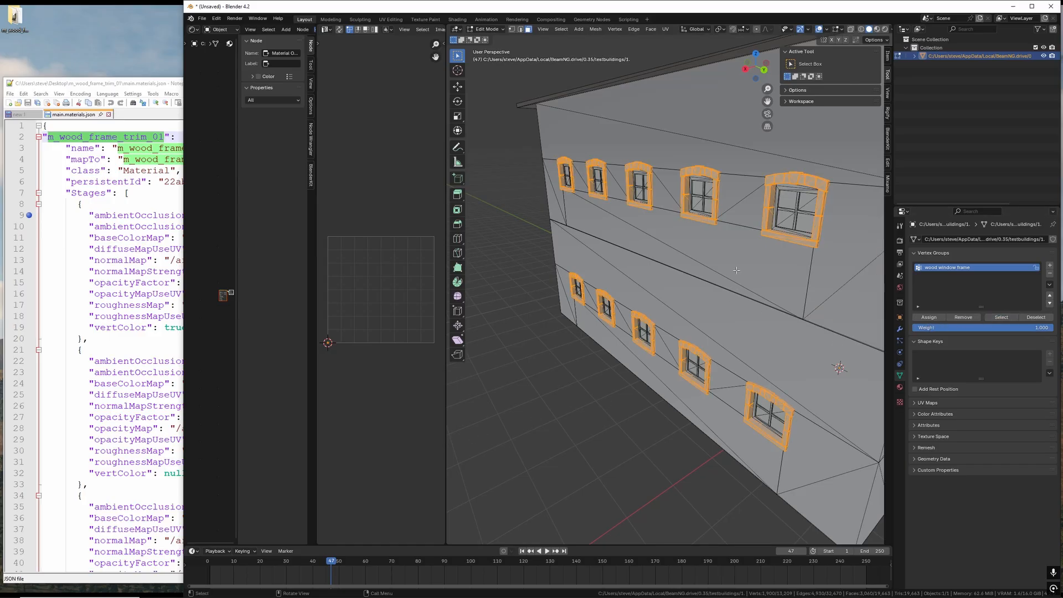
key("shift+grave")
key("s")
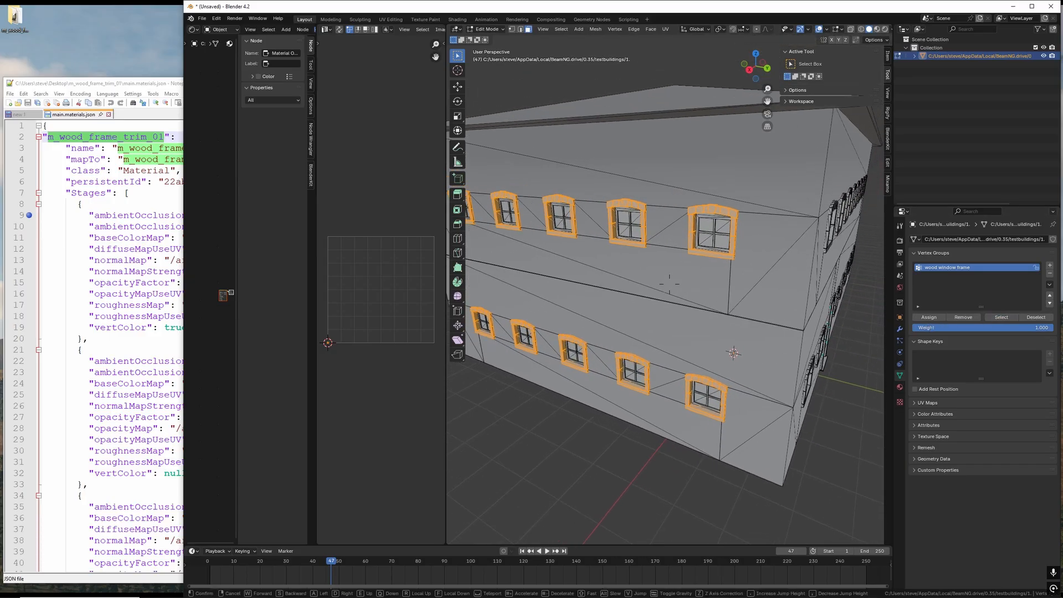
key("w")
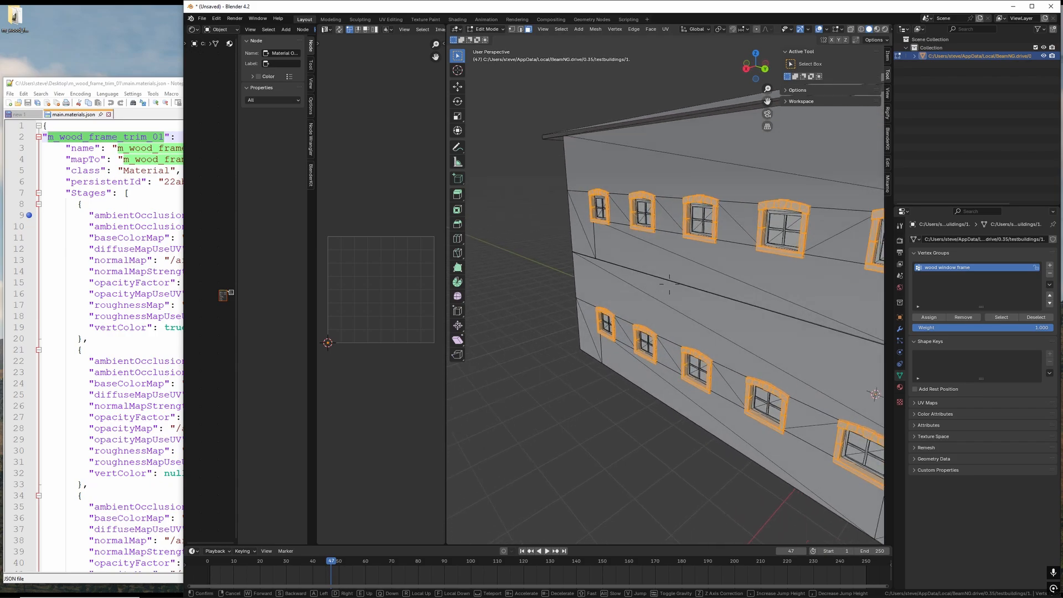
key("s")
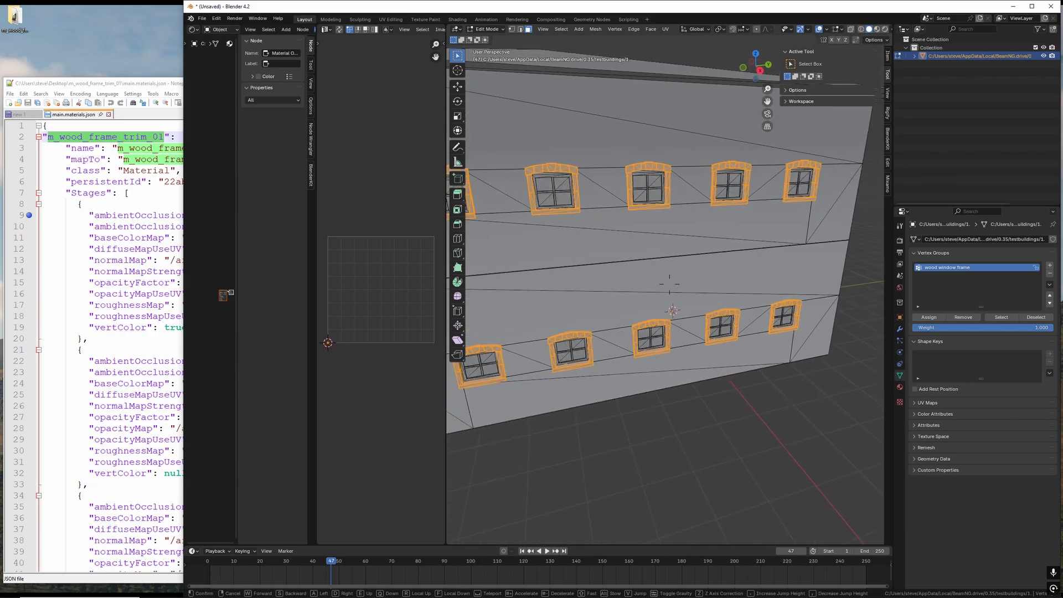
left_click(670, 284)
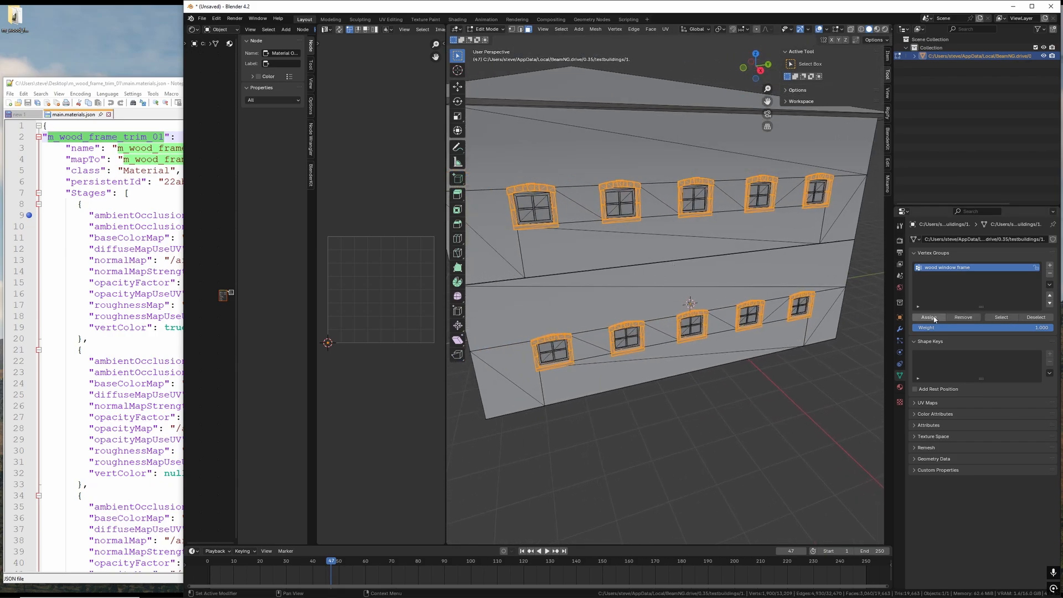
left_click(856, 378)
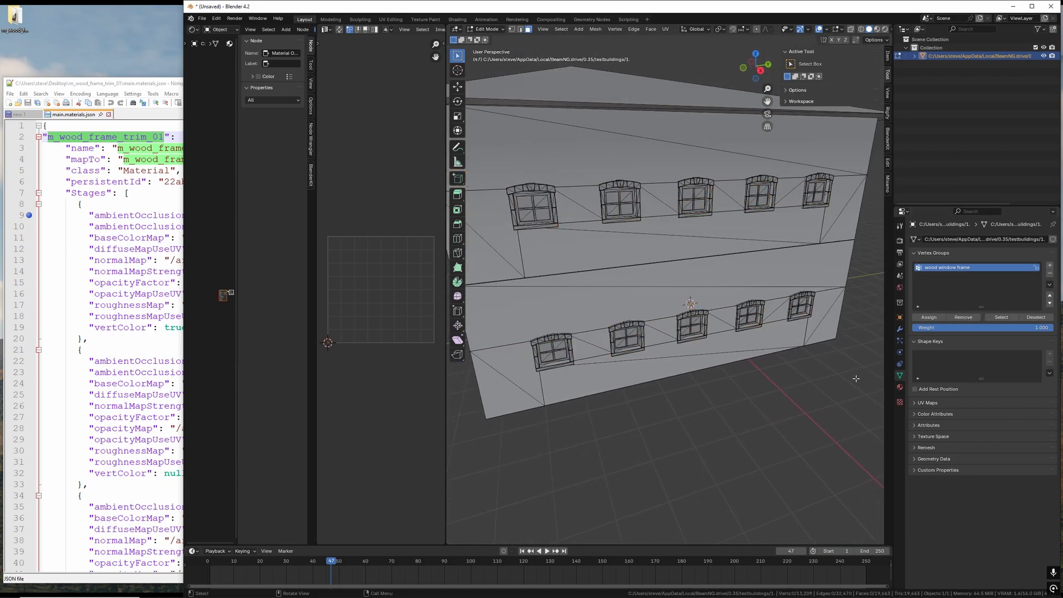
left_click(1002, 318)
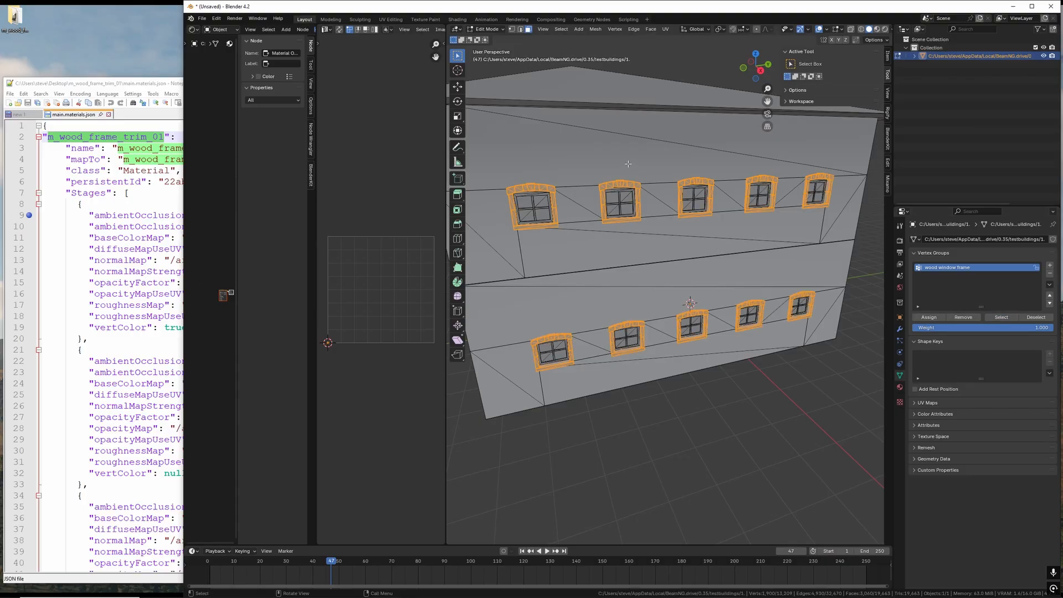
left_click(693, 198, "shift")
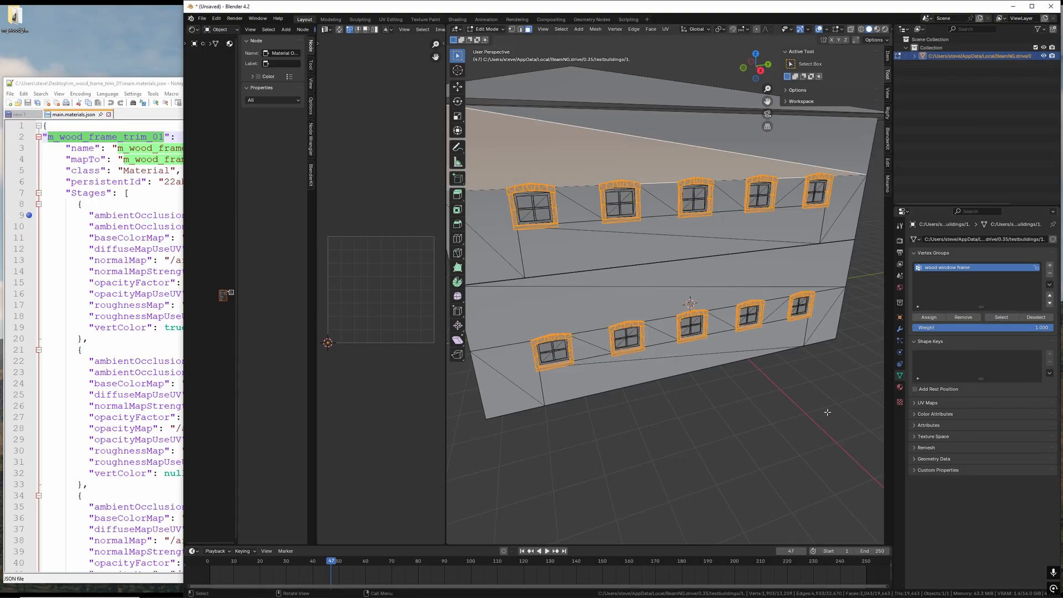
left_click(753, 418)
Zoom in on one facade window and select the glass pane faces in all four of its openings
key("shift+grave")
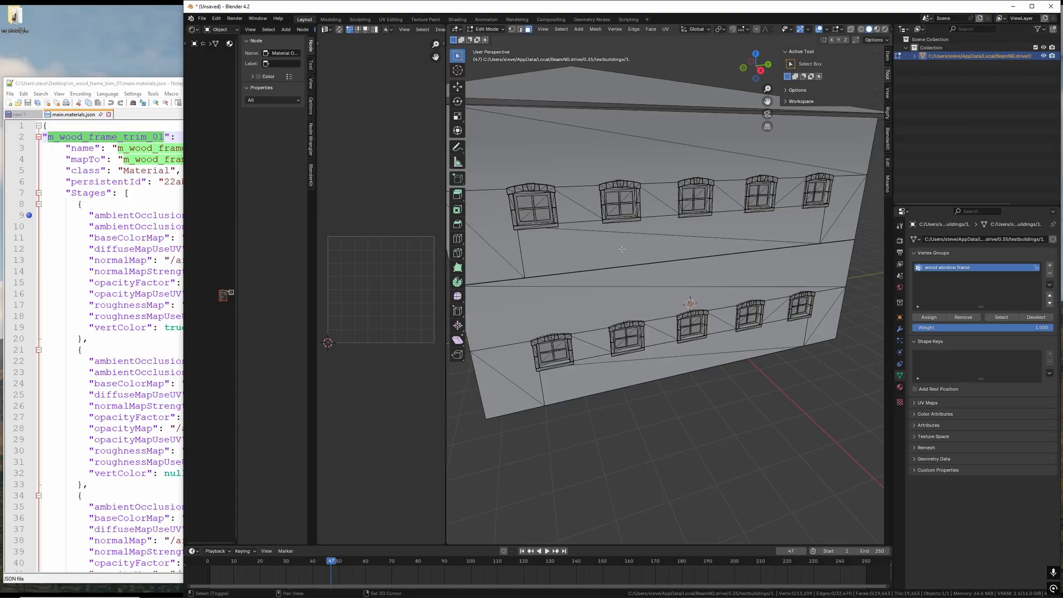
key("w")
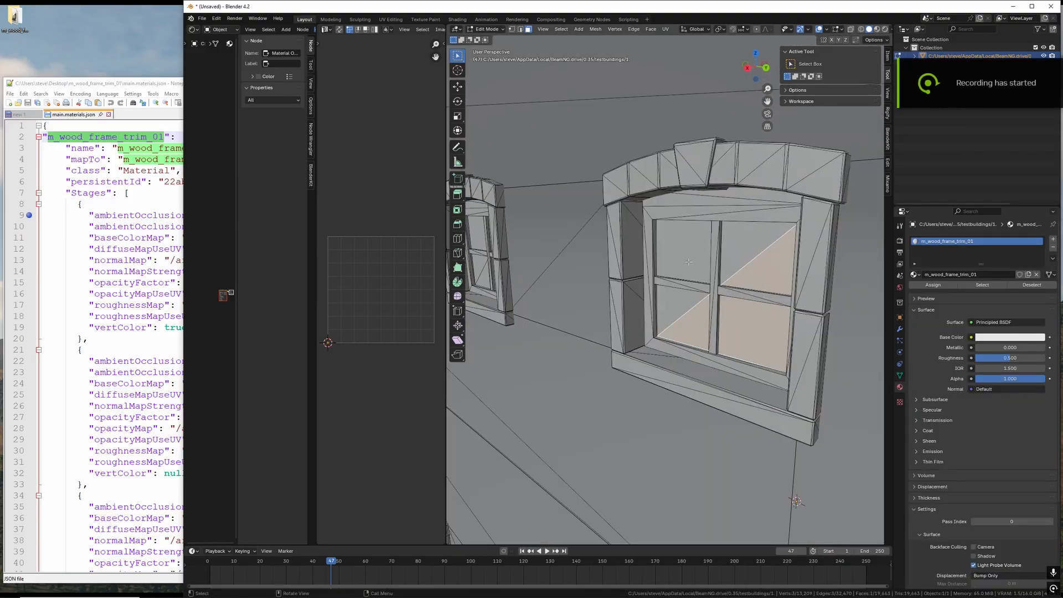
left_click(689, 261)
left_click(748, 320, "shift")
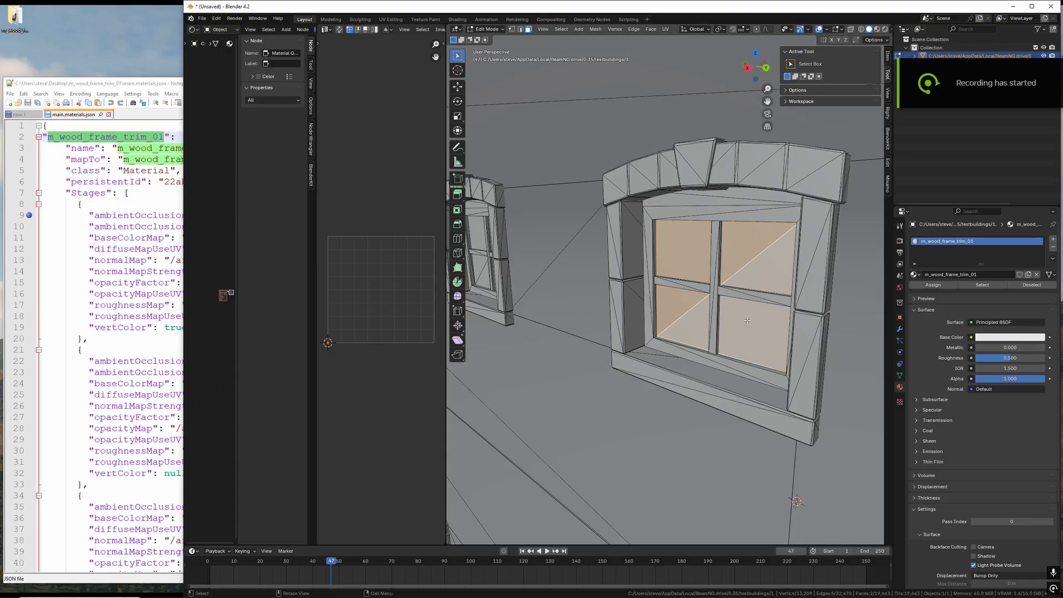
left_click(691, 263)
left_click(742, 316)
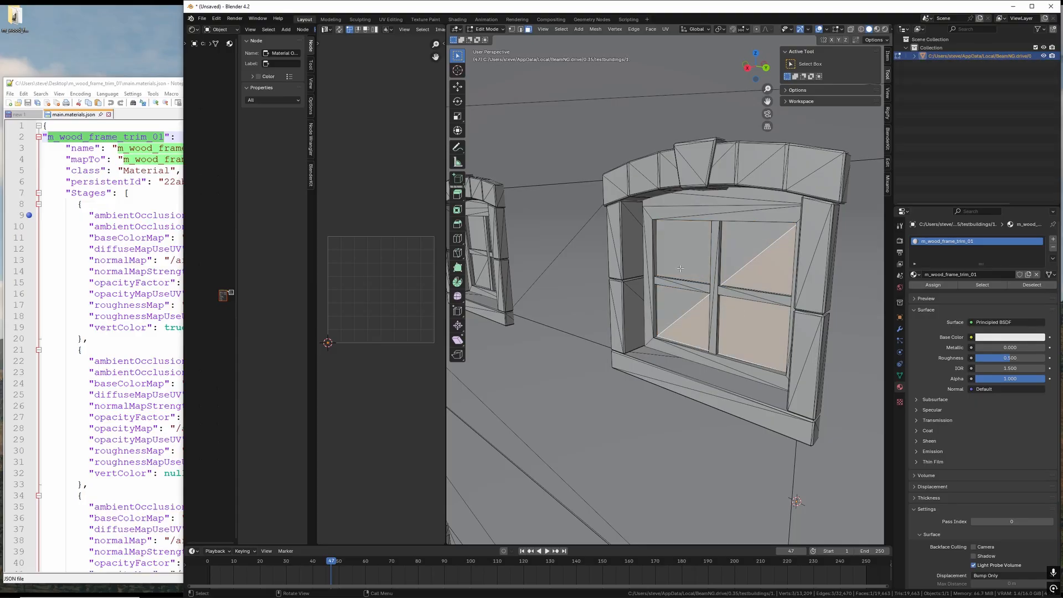
left_click(687, 266, "shift")
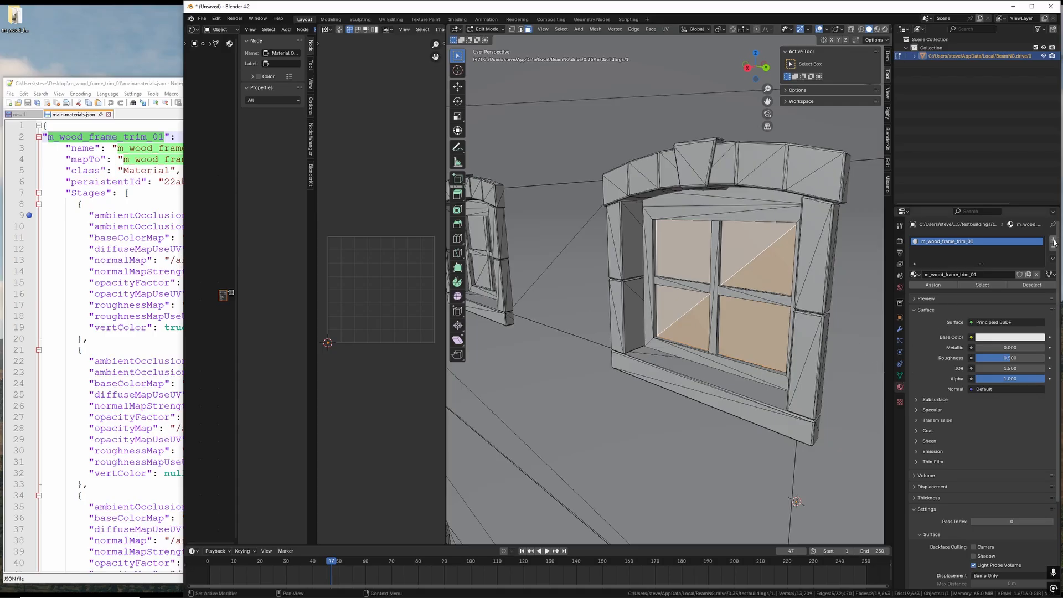
Add a second material slot with a new material, and copy the name m_transparent_glass_window from the "windows" section of the Notepad++ notes
left_click(1054, 240)
left_click(963, 291)
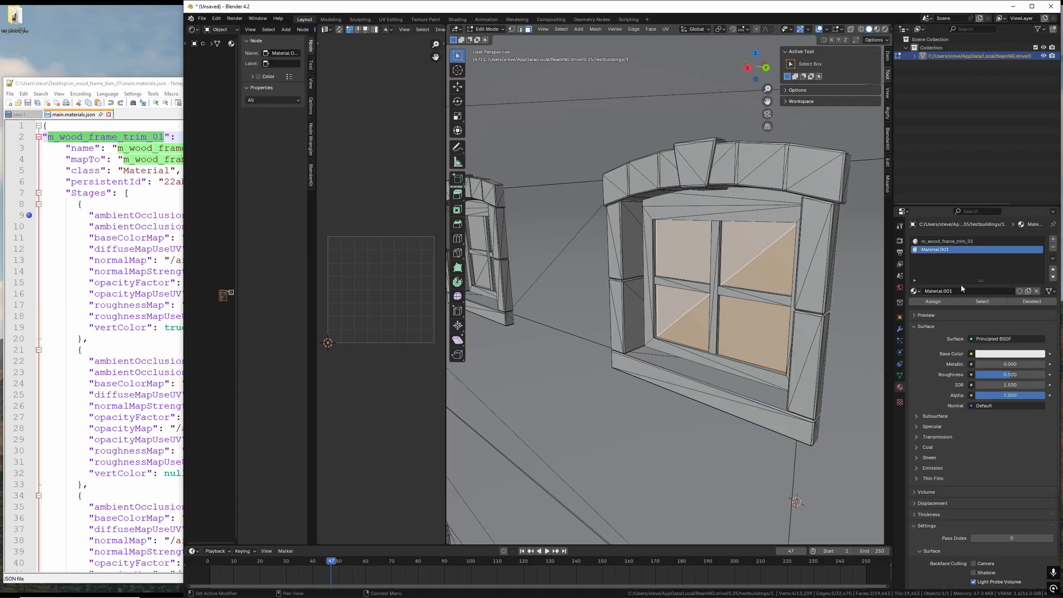
left_click(116, 84)
left_click(19, 115)
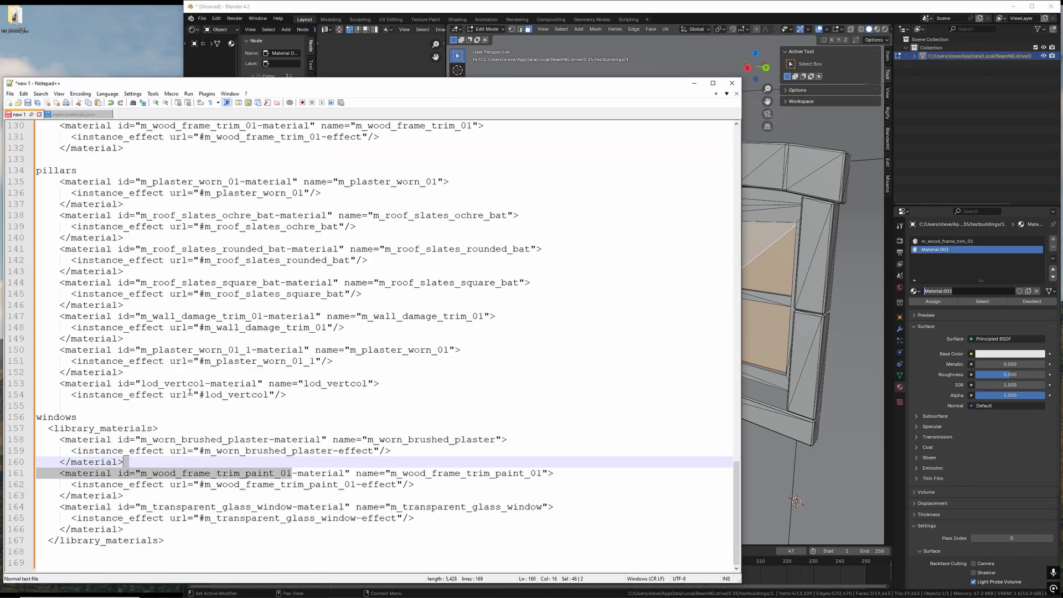
left_click(171, 485)
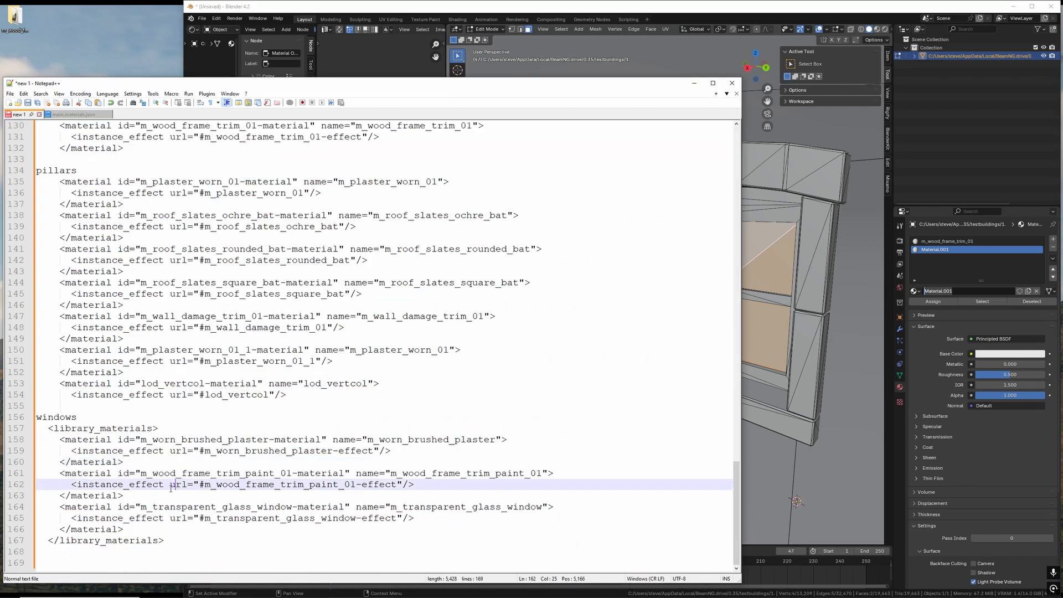
left_click_drag(141, 507, 293, 508)
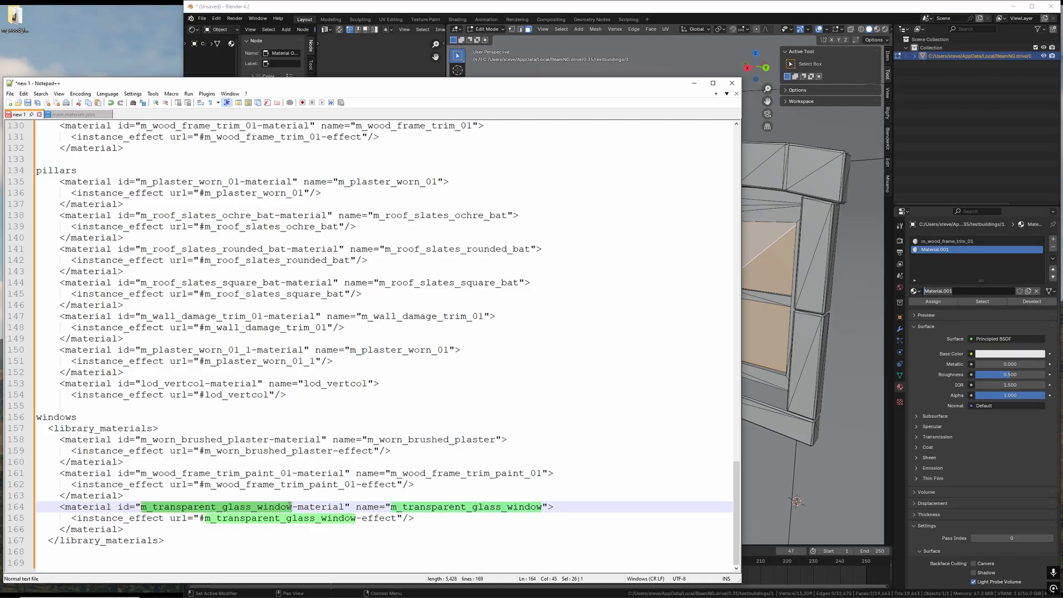
right_click(293, 507)
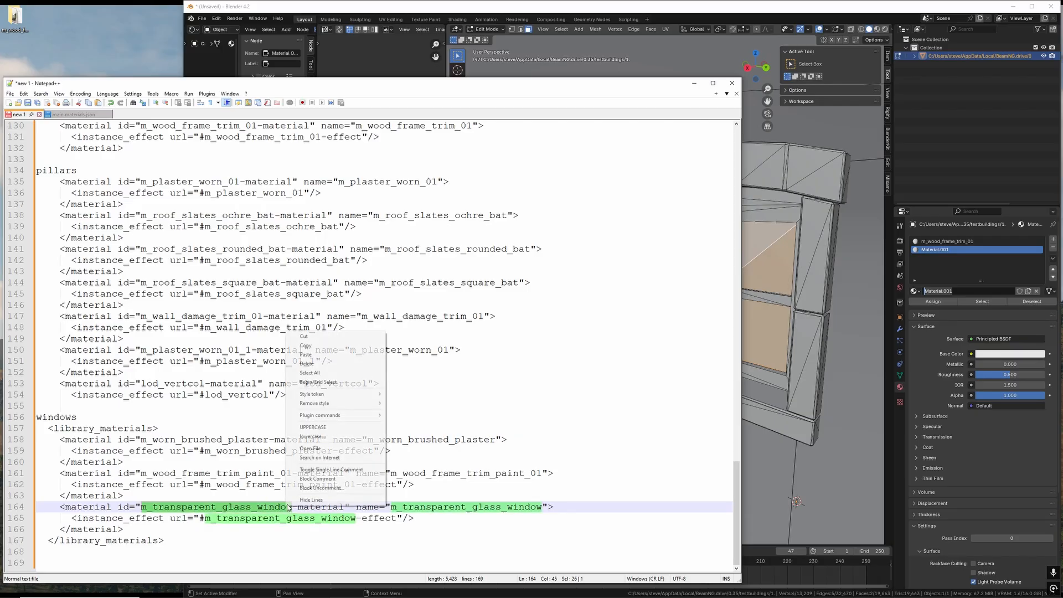
left_click(308, 350)
Switch back to Blender, rename the new material m_transparent_glass_window and assign it to the selected glass panes
left_click(531, 9)
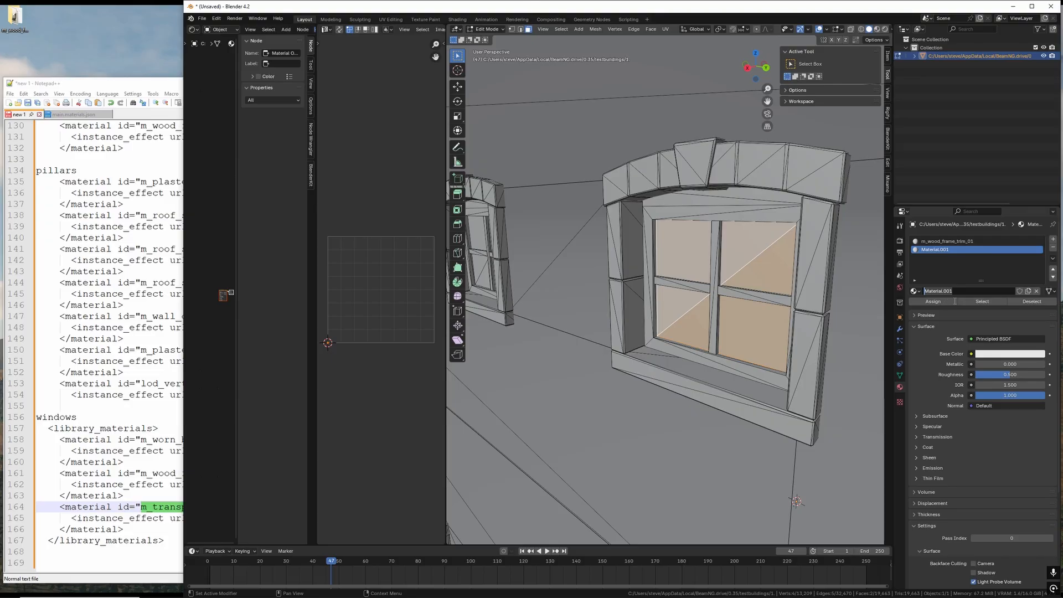
key("ctrl+v")
key("Return")
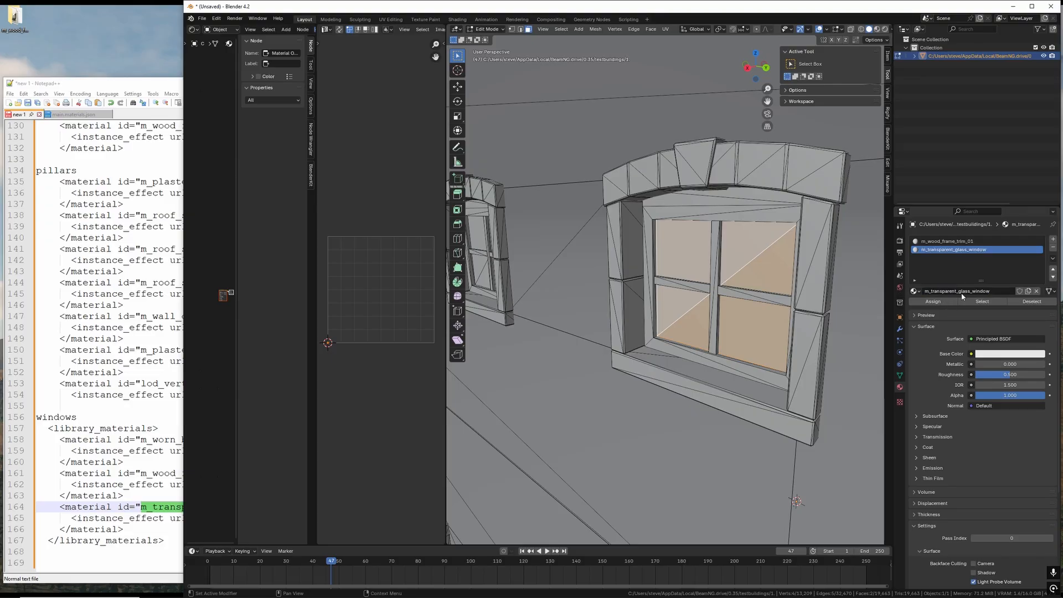
left_click(930, 306)
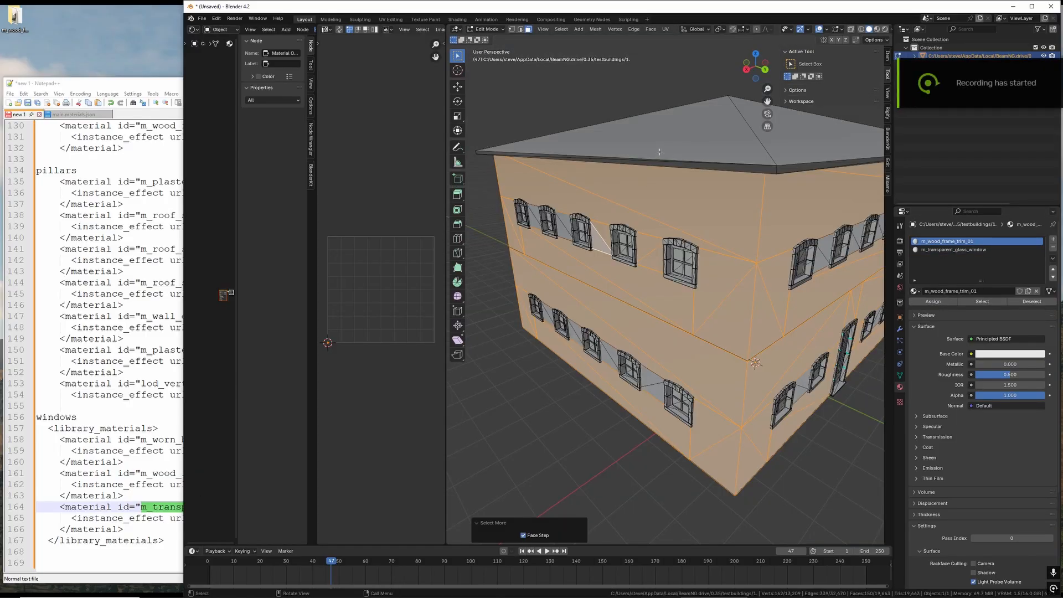
Add the wall faces between all upper-floor windows of the door facade to the wall selection
right_click(636, 199)
key("Escape")
scroll(558, 268, "down", 5)
key("shift+grave")
key("d")
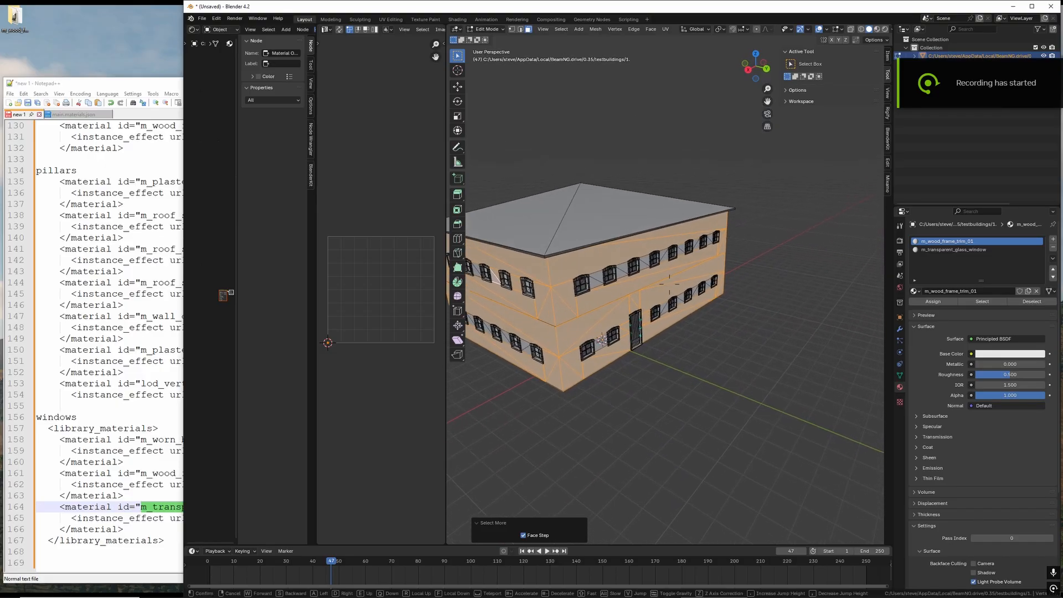
key("w")
left_click(661, 257)
left_click(579, 288, "shift")
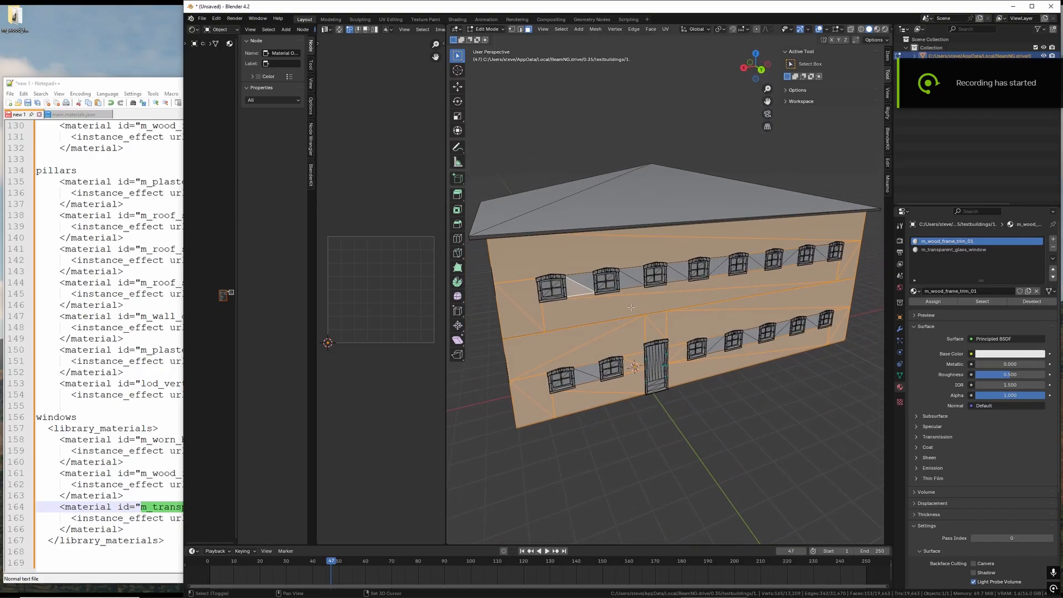
left_click(631, 280, "shift")
left_click(681, 274, "shift")
left_click(721, 268, "shift")
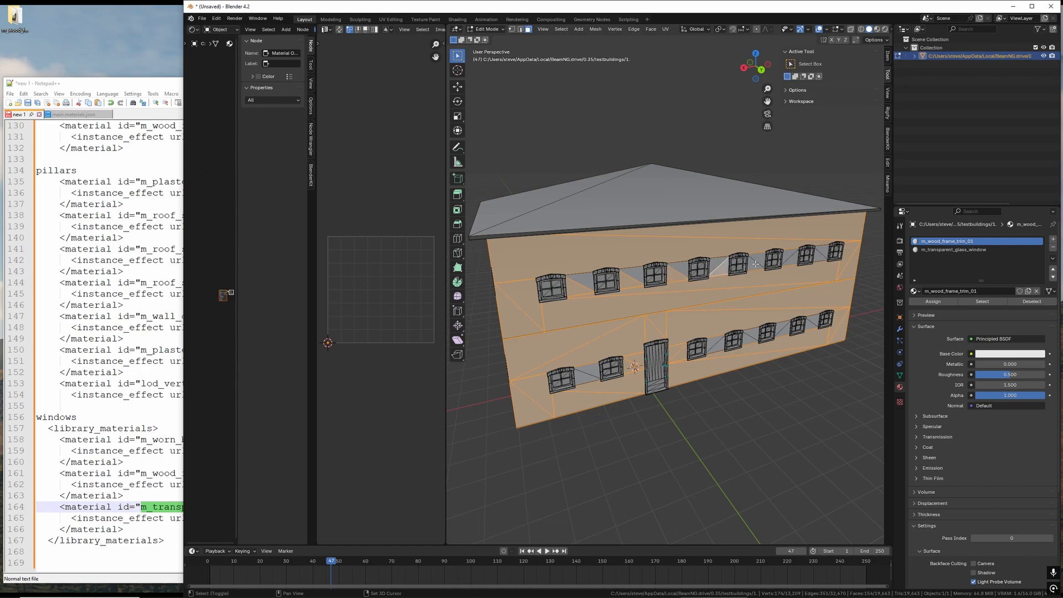
left_click(756, 264, "shift")
left_click(792, 258, "shift")
left_click(821, 252, "shift")
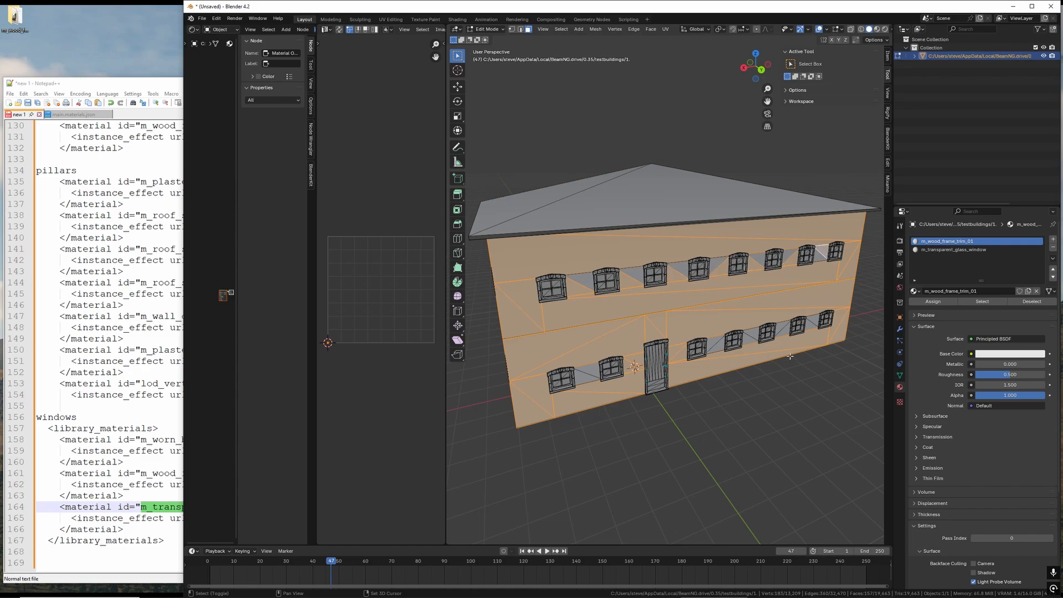
Add the wall faces between the ground-floor windows of the door facade and grow the selection
left_click(811, 326, "shift")
left_click(782, 330, "shift")
left_click(751, 338, "shift")
left_click(720, 343, "shift")
left_click(591, 375, "shift")
key("ctrl+KP_Add")
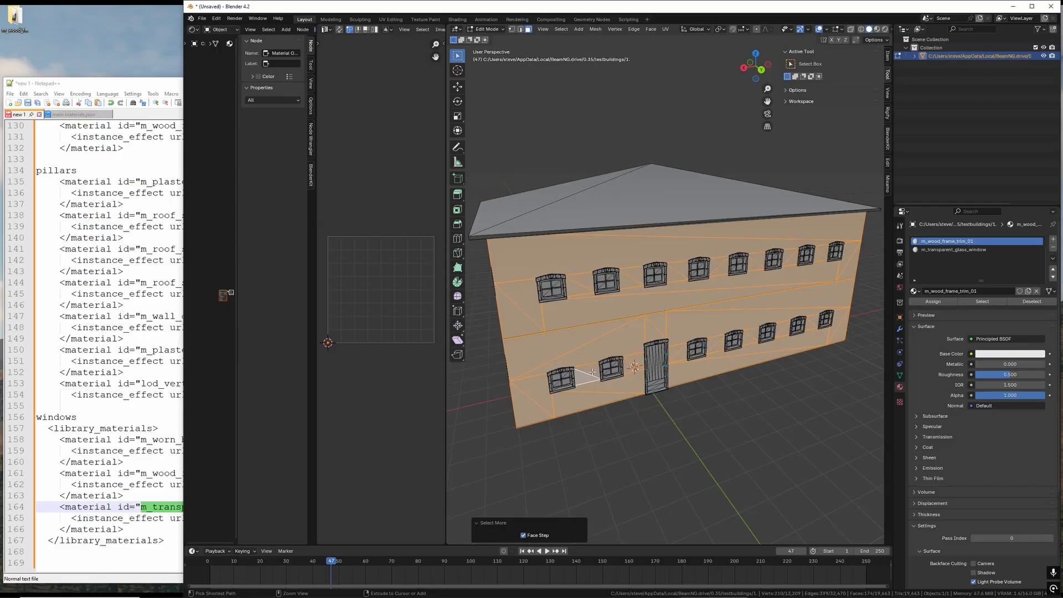
Add the remaining wall faces between the windows on both floors of the five-window facade and grow the selection
key("shift+grave")
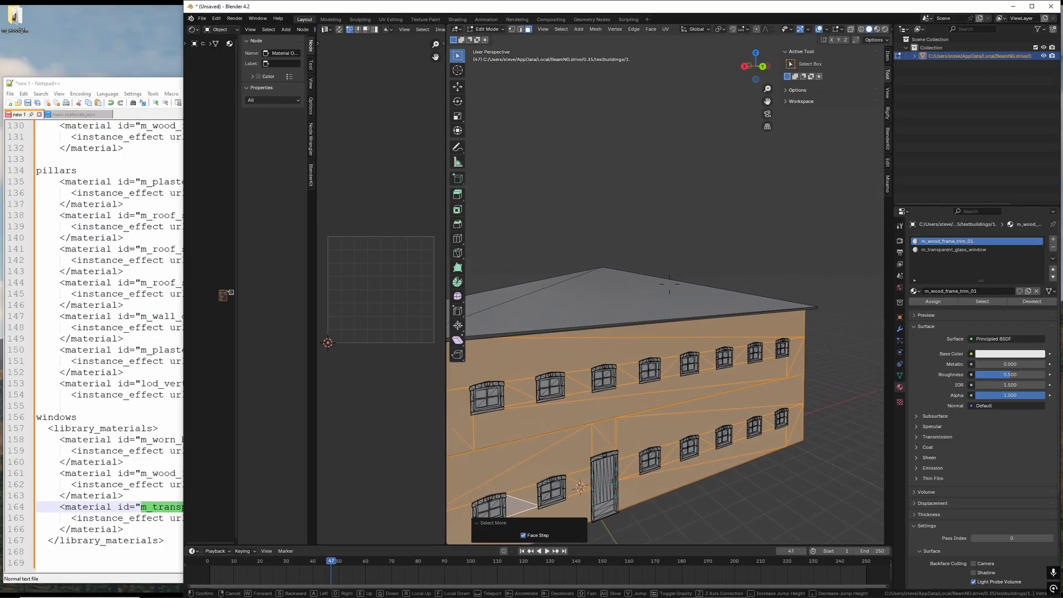
key("w")
key("d")
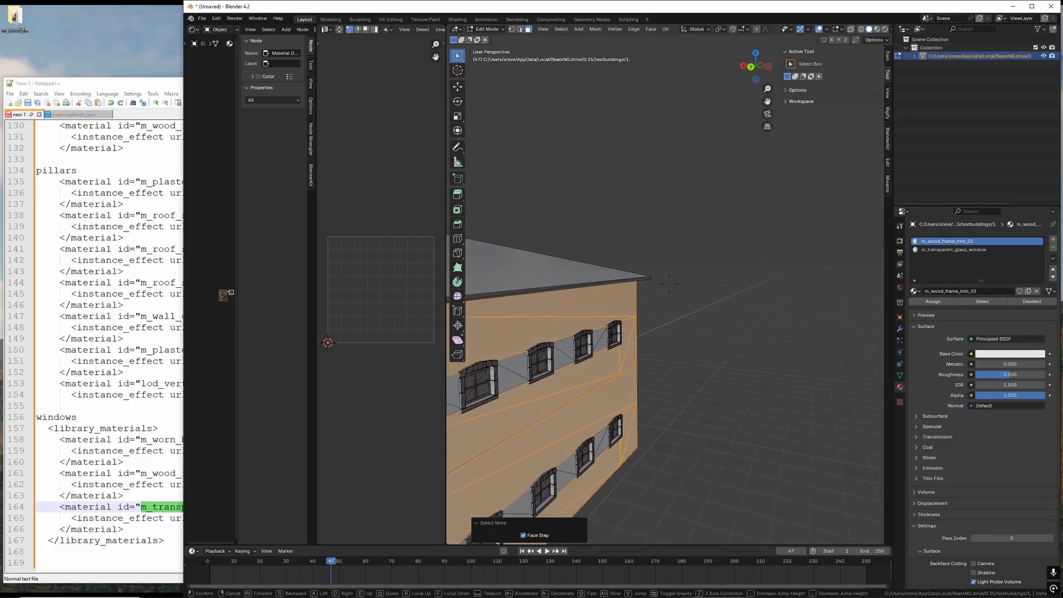
key("s")
left_click(589, 281)
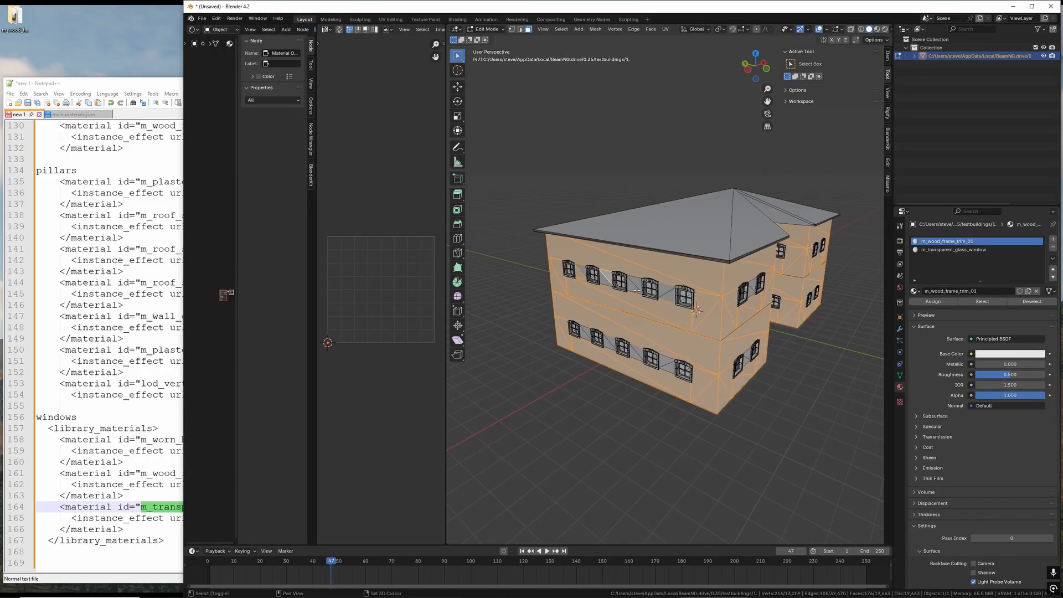
left_click(666, 290, "shift")
left_click(667, 367, "shift")
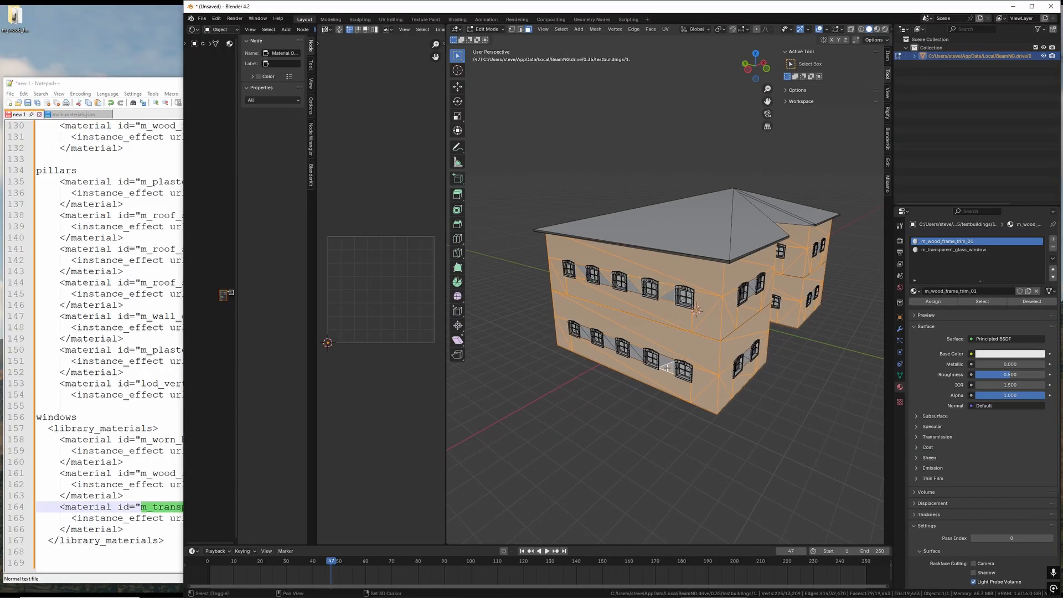
left_click(638, 352, "shift")
left_click(610, 343, "shift")
left_click(585, 334, "shift")
key("ctrl+KP_Add")
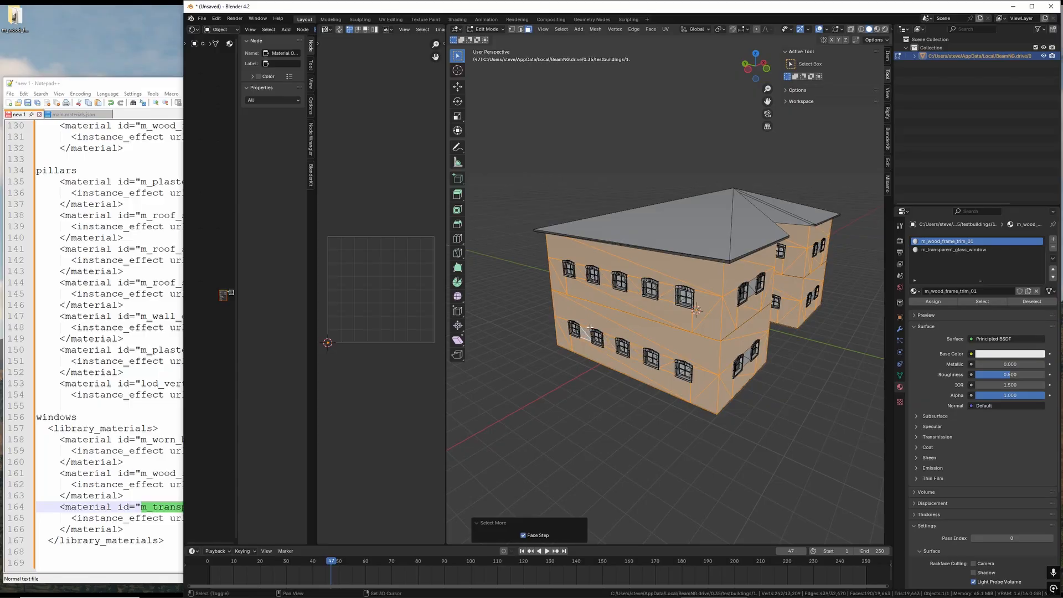
key("shift+grave")
key("d")
key("w")
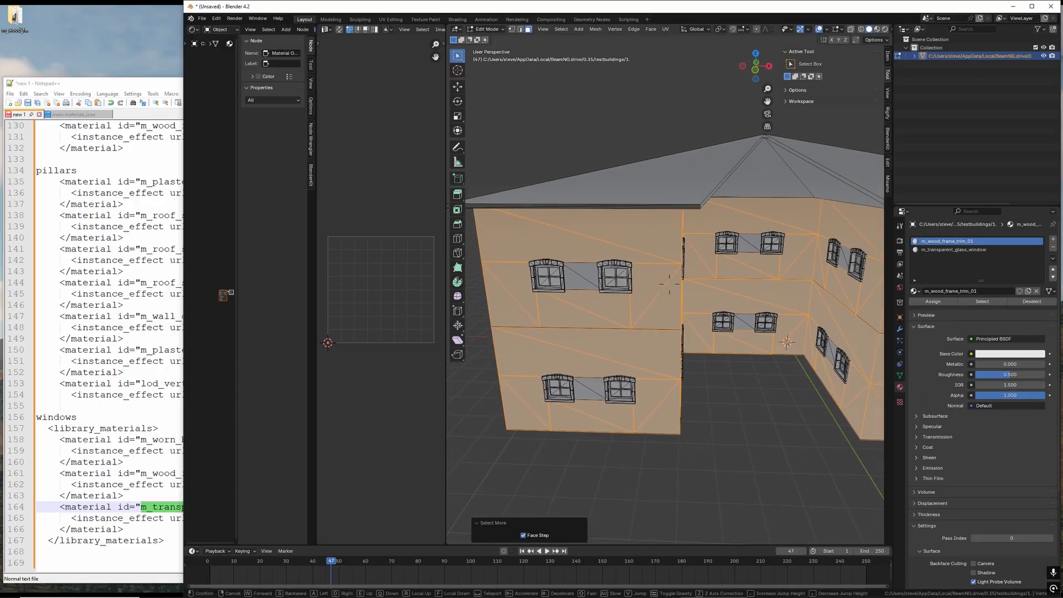
key("Escape")
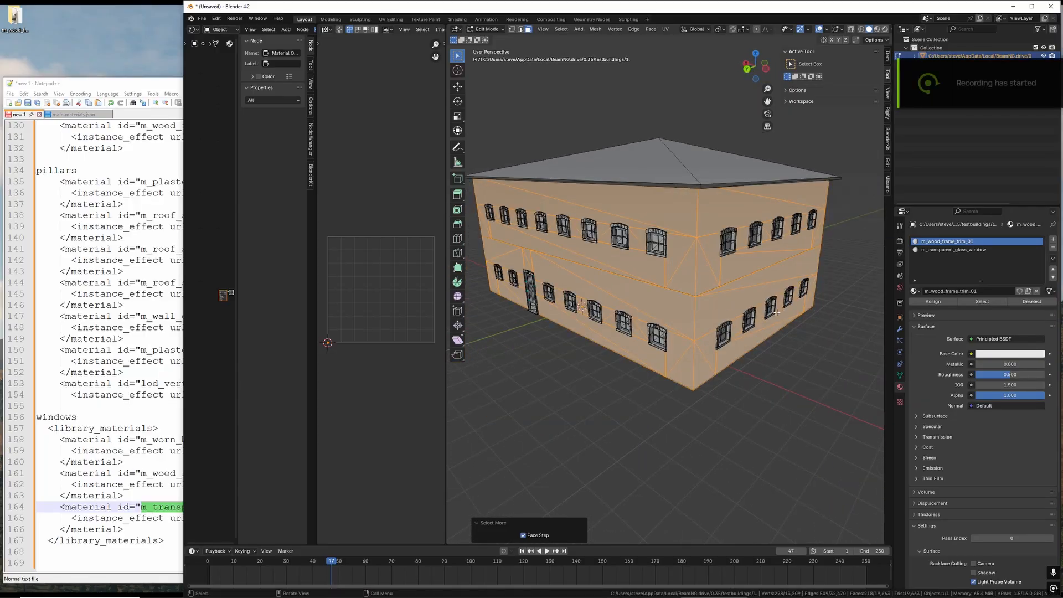
Create a vertex group named "walls" and assign the selected wall faces to it
left_click(900, 376)
left_click(1051, 266)
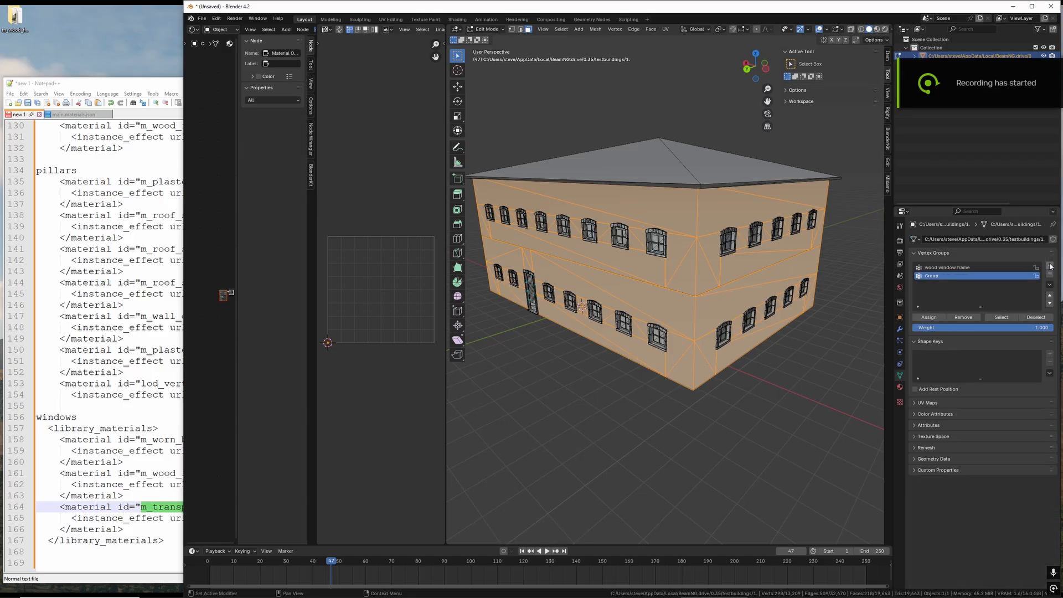
double_click(988, 277)
type("walls")
key("Return")
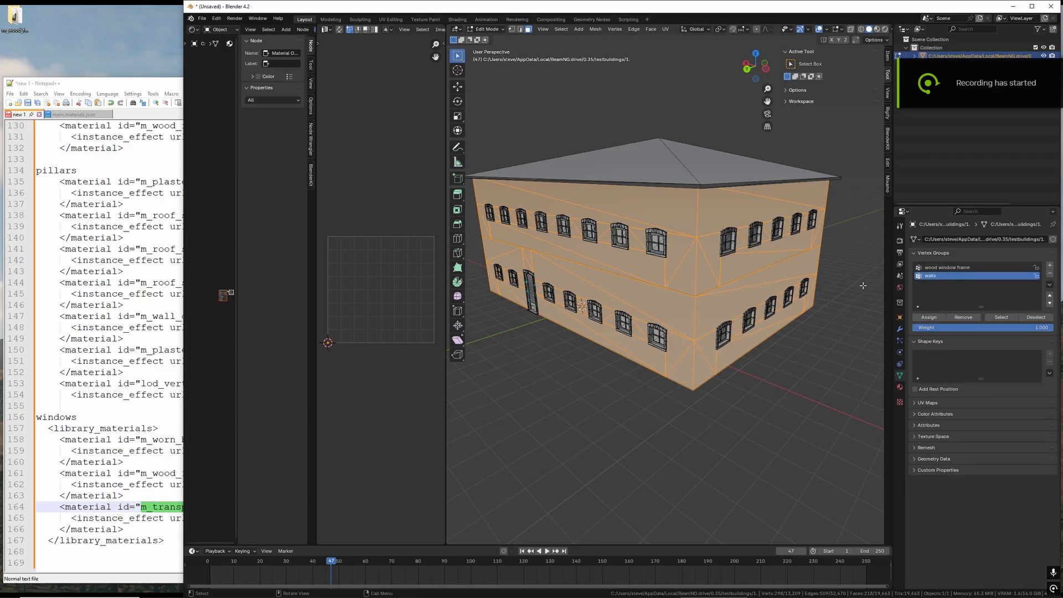
left_click(928, 318)
Check the "walls" group by clearing the selection and reselecting the group, and leave everything deselected
key("alt+a")
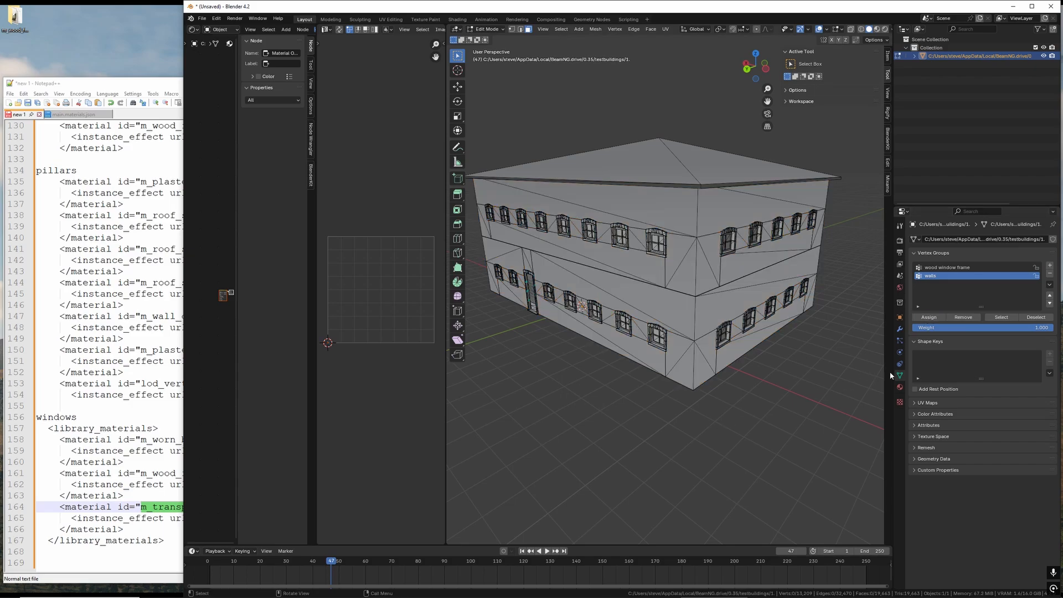
left_click(1001, 318)
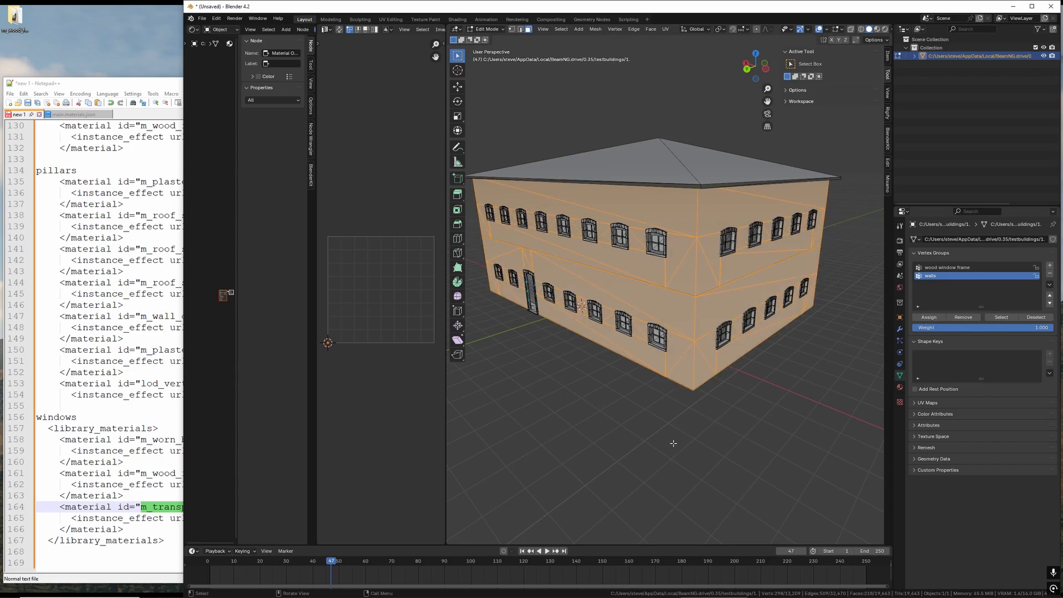
key("alt+a")
Select a plank face on the ground-floor entrance door and grow the selection three times
key("shift+grave")
key("w")
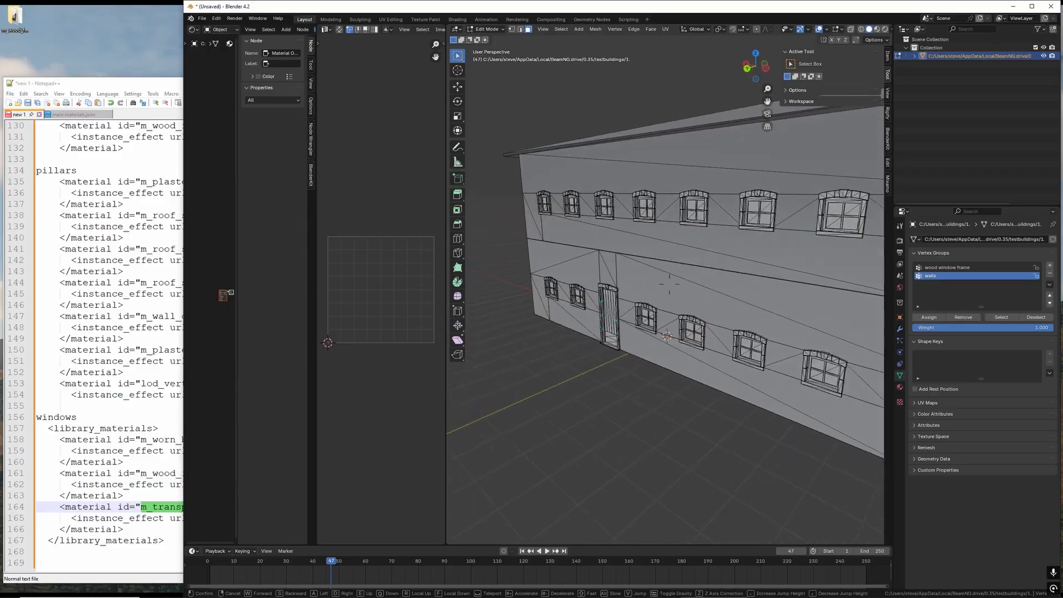
key("a")
key("s")
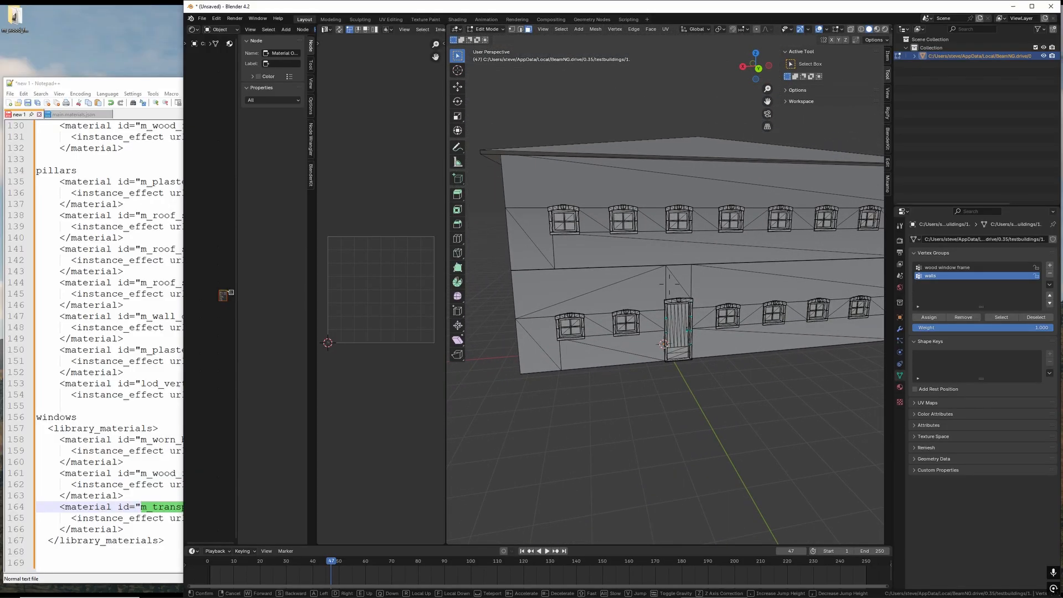
key("w")
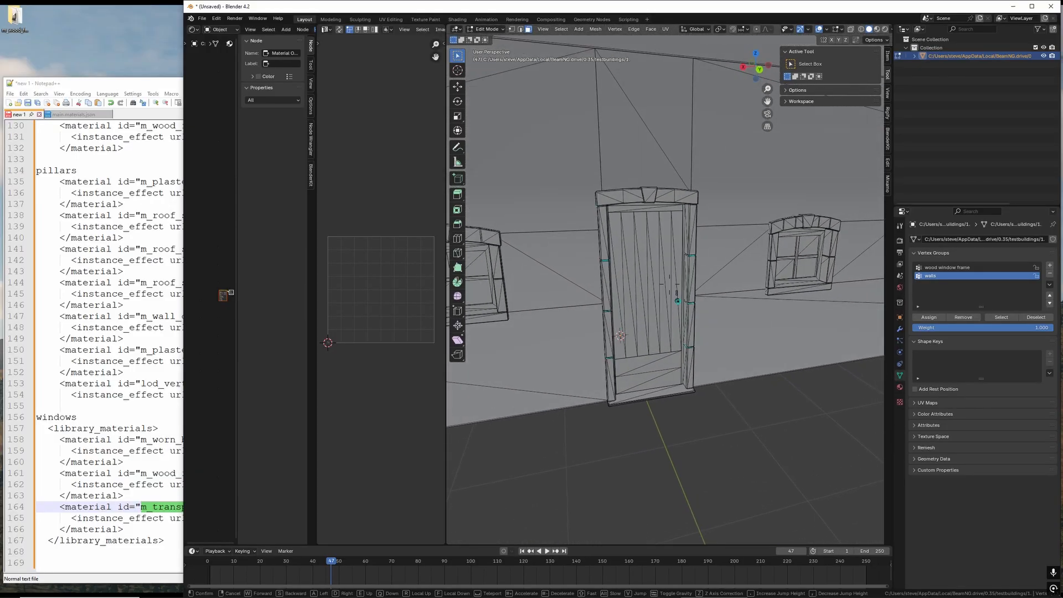
key("s")
left_click(612, 361)
left_click(650, 290)
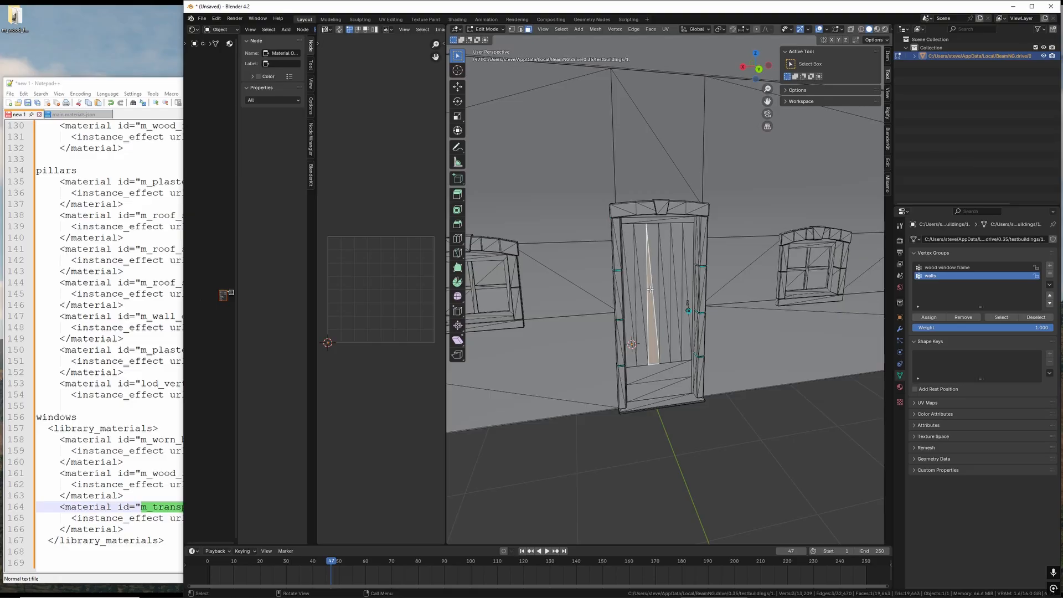
key("ctrl+KP_Add")
key("ctrl+KP_Add")
key("ctrl+KP_Add")
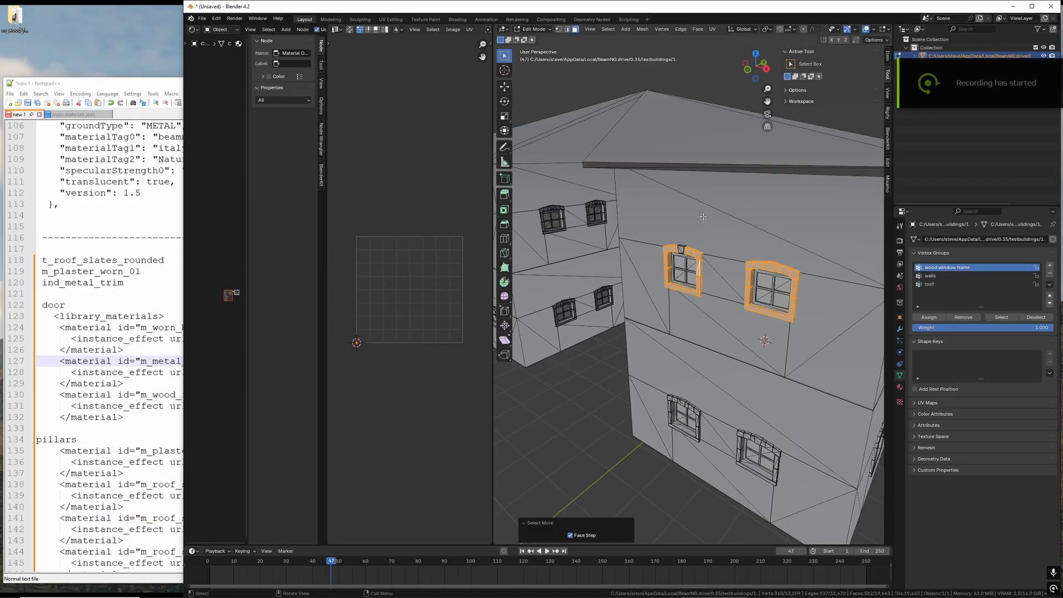
Select the whole building mesh and separate it by loose parts
key("shift+grave")
key("s")
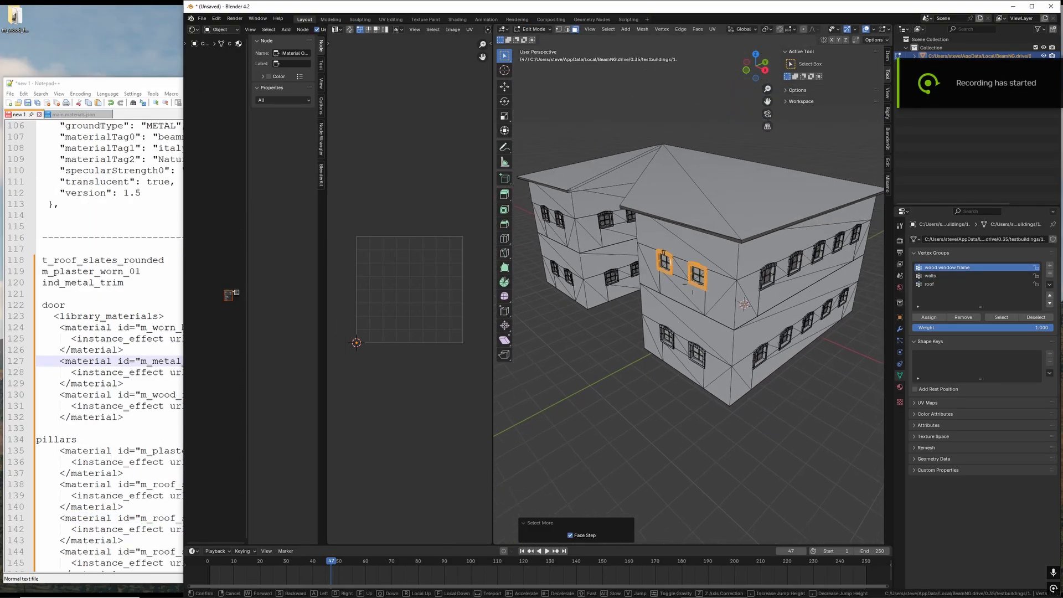
left_click(693, 284)
key("a")
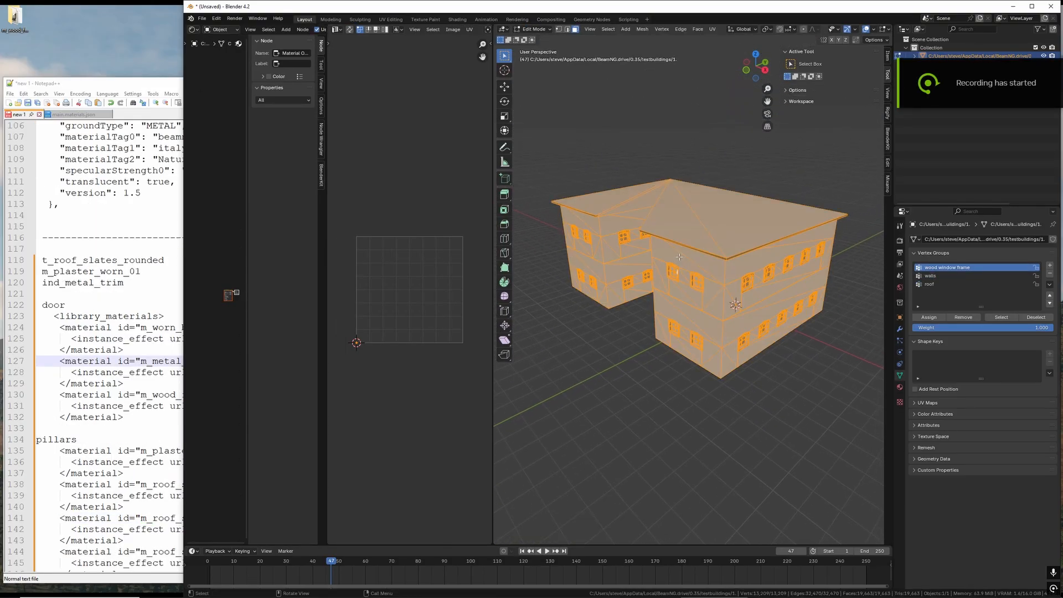
key("p")
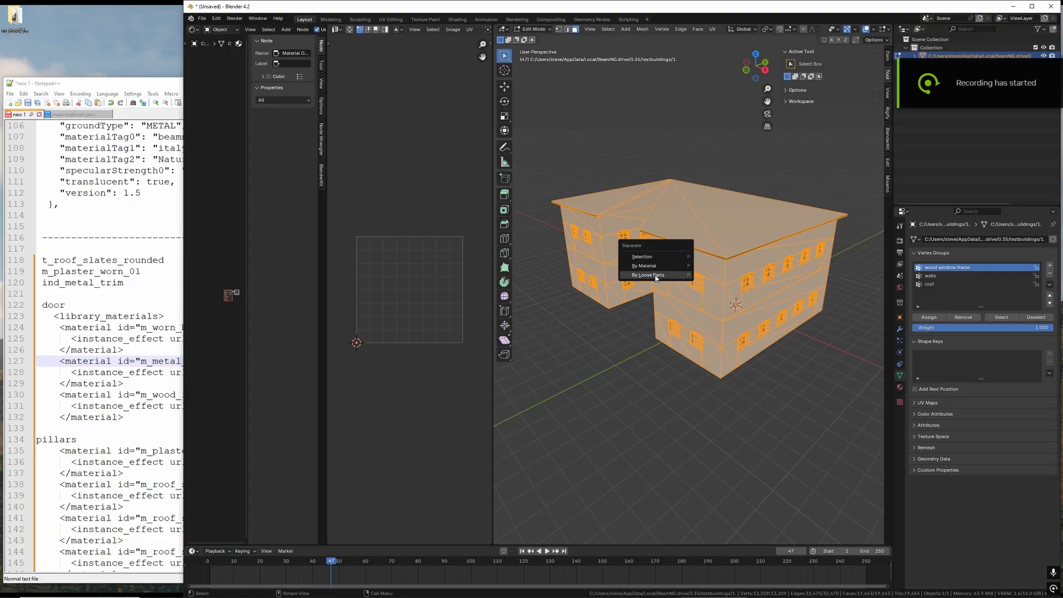
left_click(655, 276)
Return to Object Mode, clear the selection and select the arch piece above an upper-floor window for a close look
left_click(538, 30)
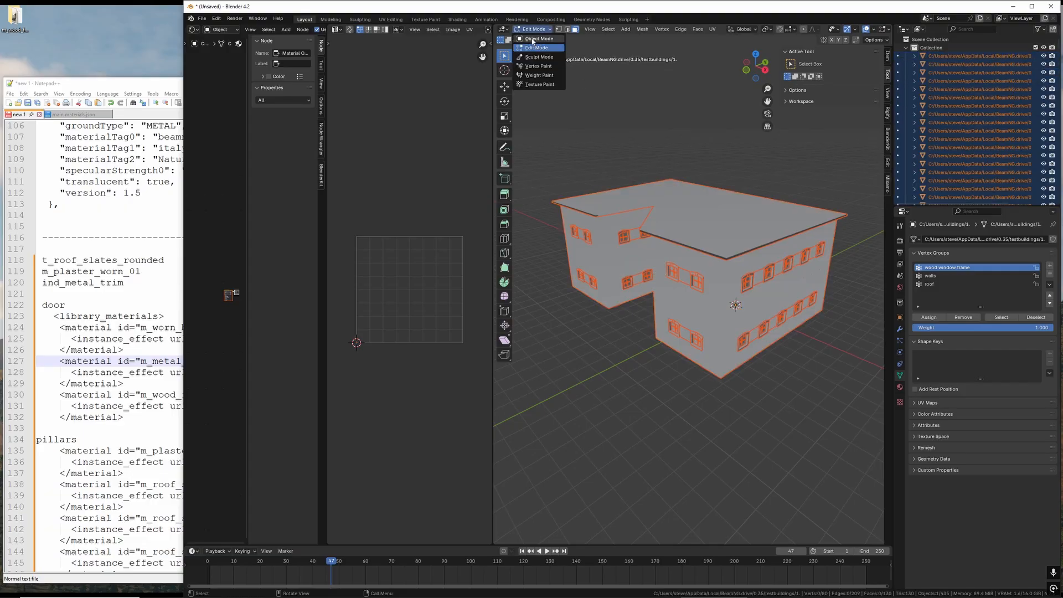
left_click(538, 38)
key("alt+a")
left_click(697, 279)
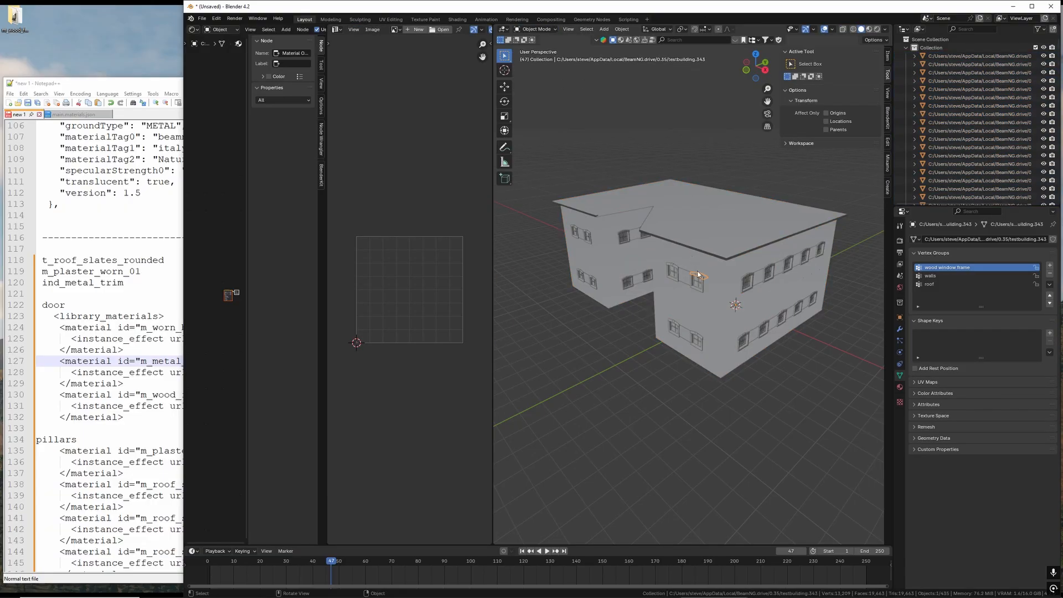
key("KP_Decimal")
scroll(699, 275, "down", 2)
middle_click_drag(698, 274, 706, 257)
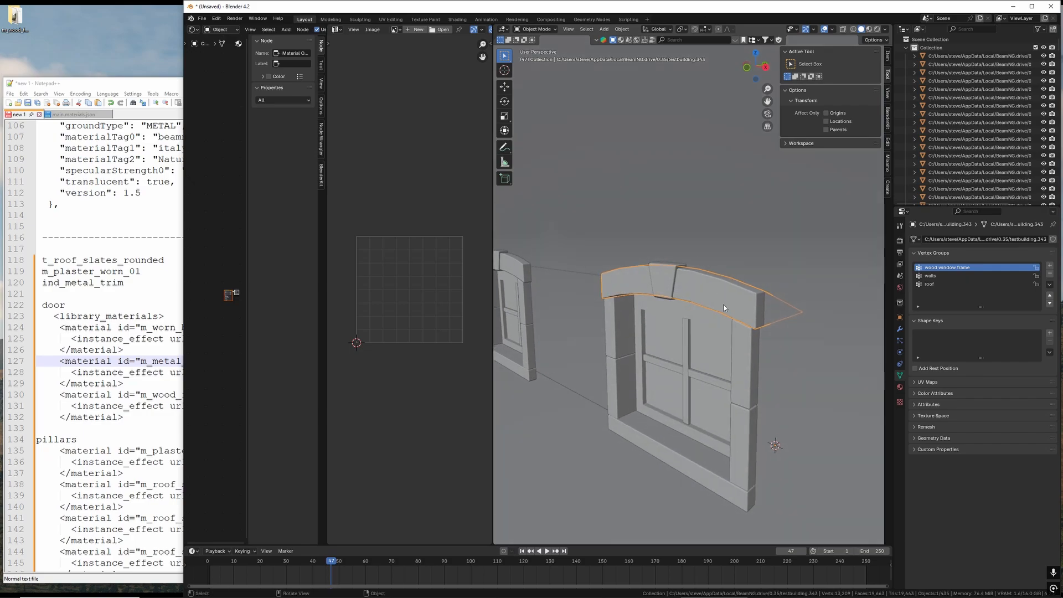
Examine the separated arch, surround and frame pieces of the upper-floor window by selecting them from different angles
left_click(737, 367)
middle_click_drag(737, 367, 741, 355)
left_click(718, 287)
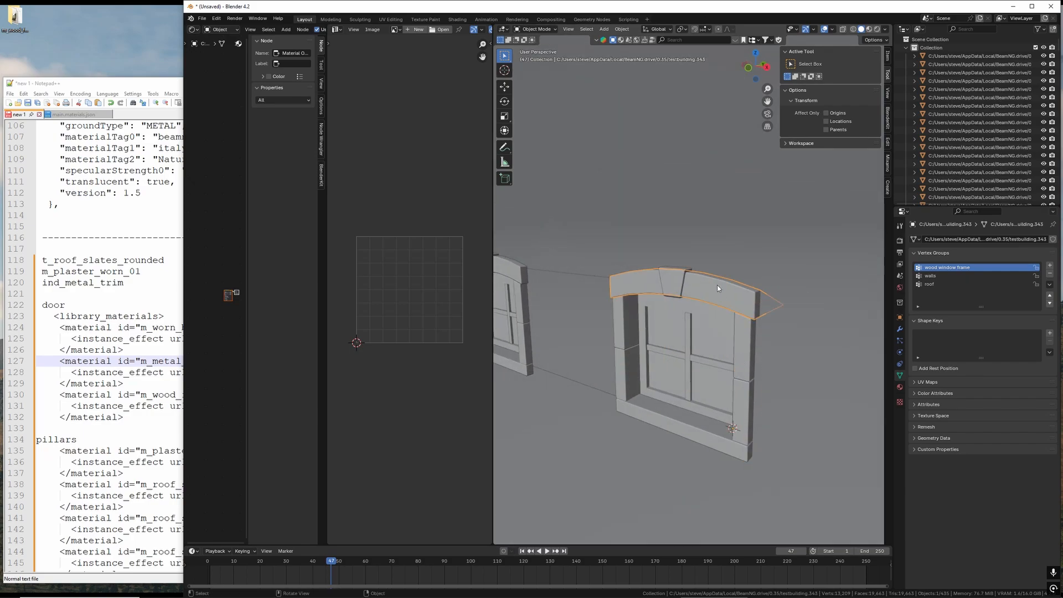
left_click(740, 398, "shift")
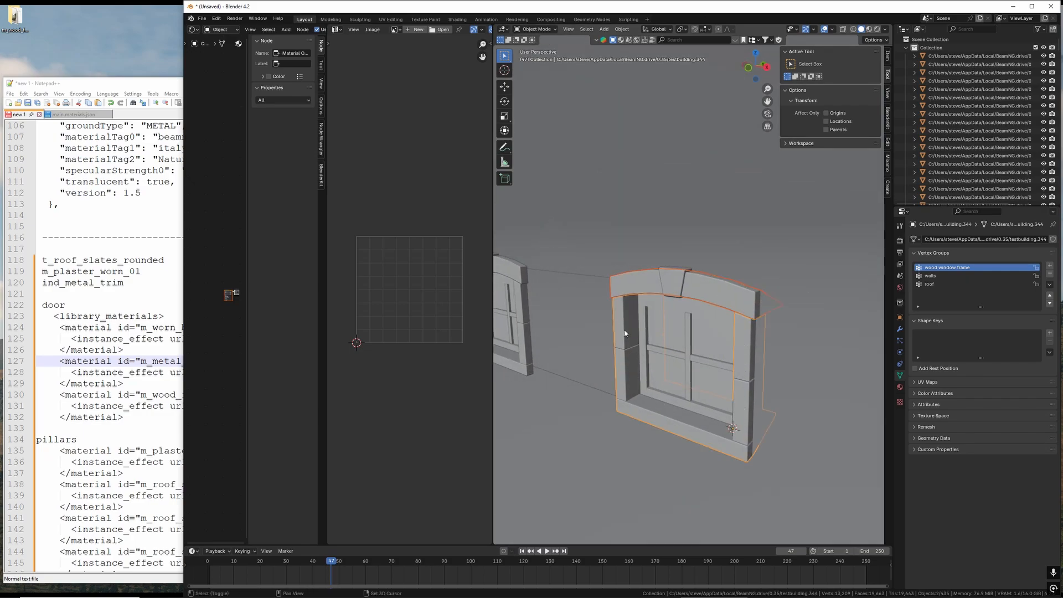
middle_click_drag(624, 332, 654, 330)
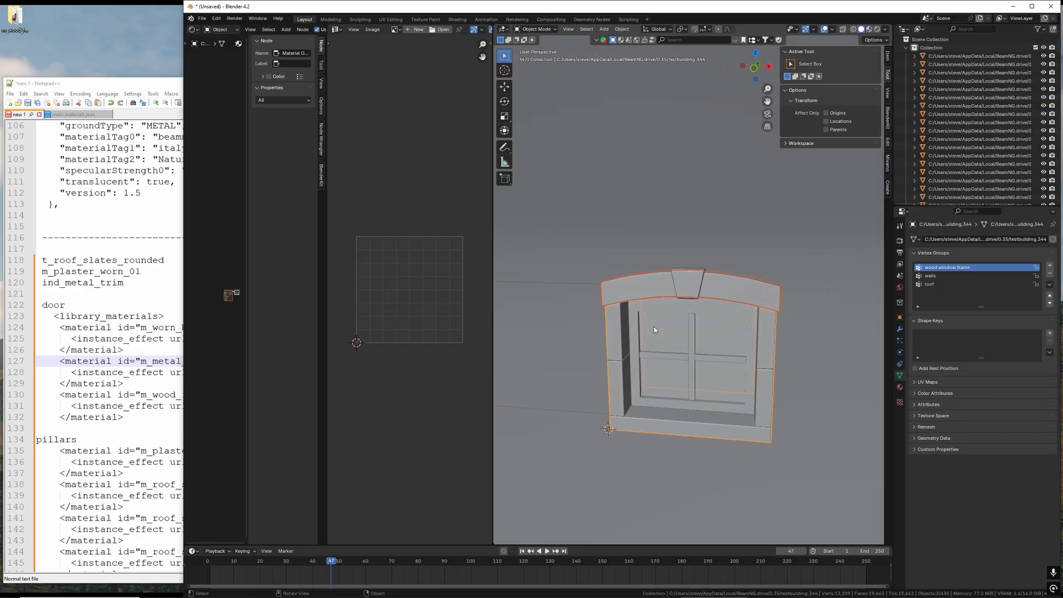
scroll(654, 330, "down", 3)
left_click(658, 288)
scroll(672, 294, "up", 3)
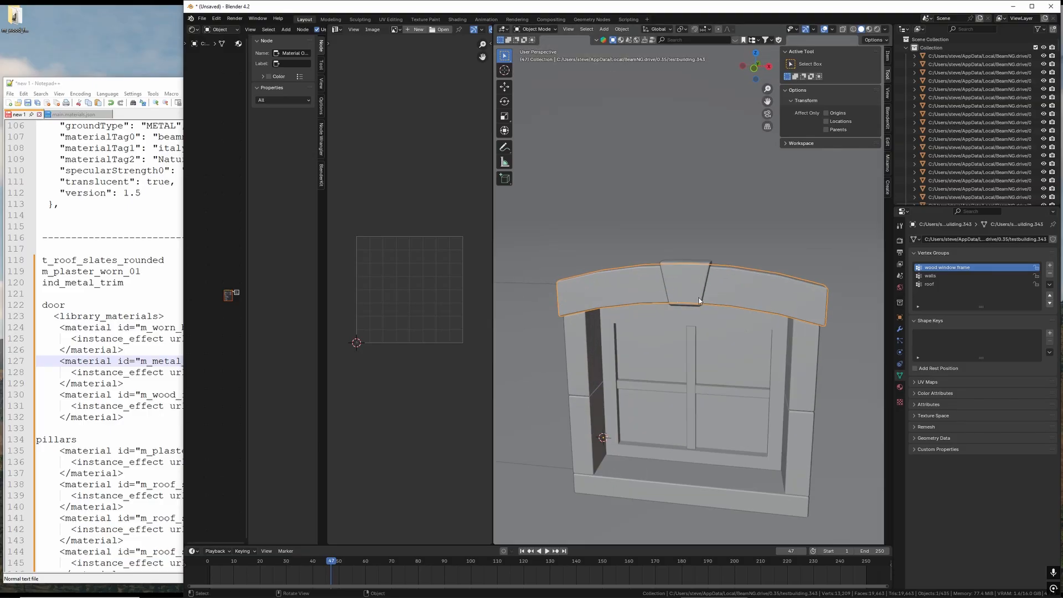
scroll(722, 288, "down", 1)
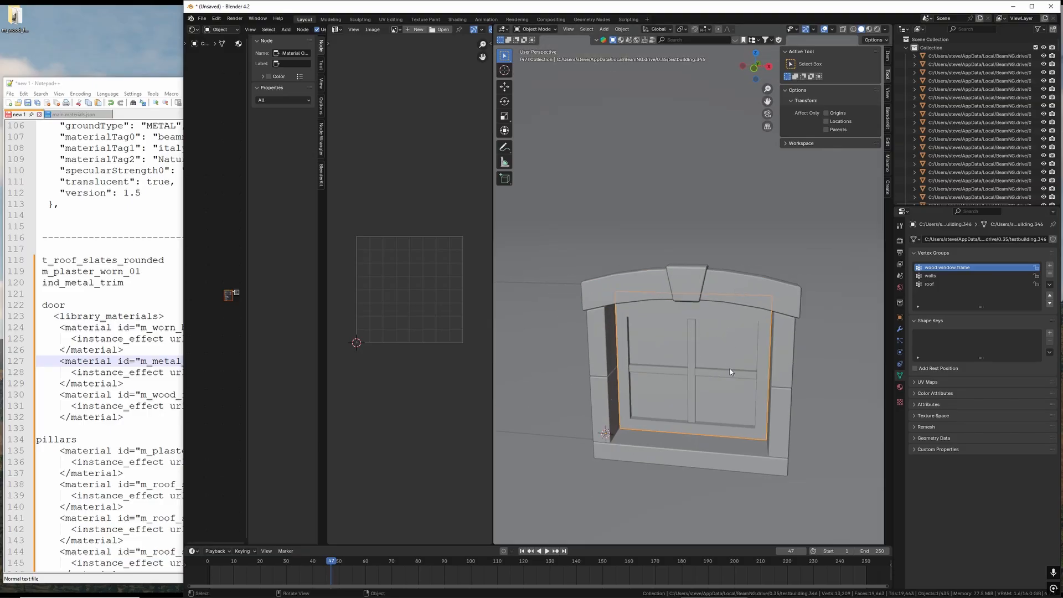
Check whether the upper-floor window's inner pane is a separate piece by test-moving it, cancel the move and look over the whole wall
key("g")
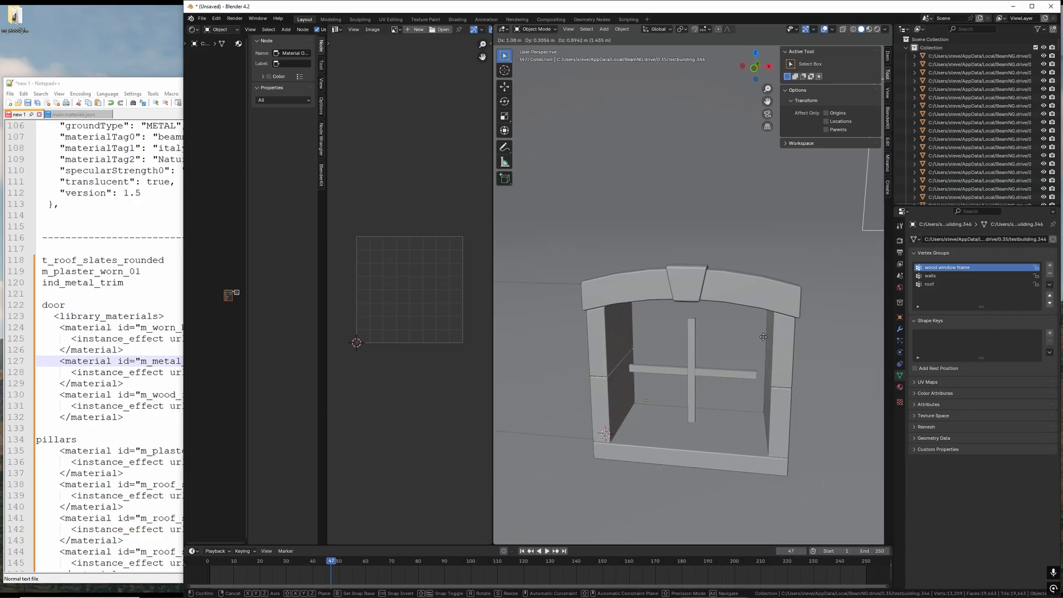
right_click(702, 386)
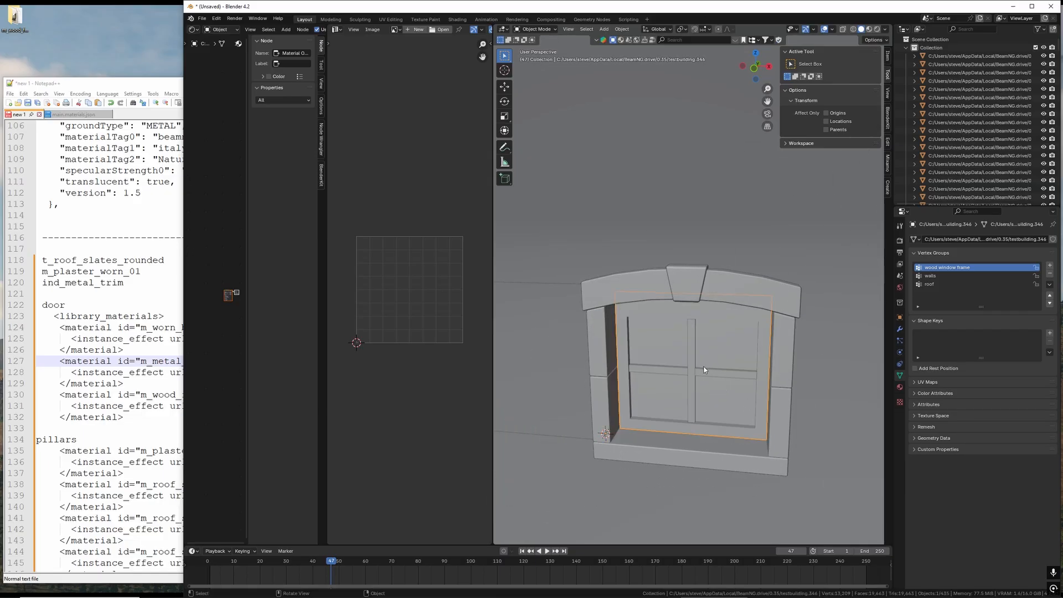
left_click(692, 370)
middle_click_drag(693, 366, 676, 325)
left_click(712, 294)
scroll(712, 296, "down", 3)
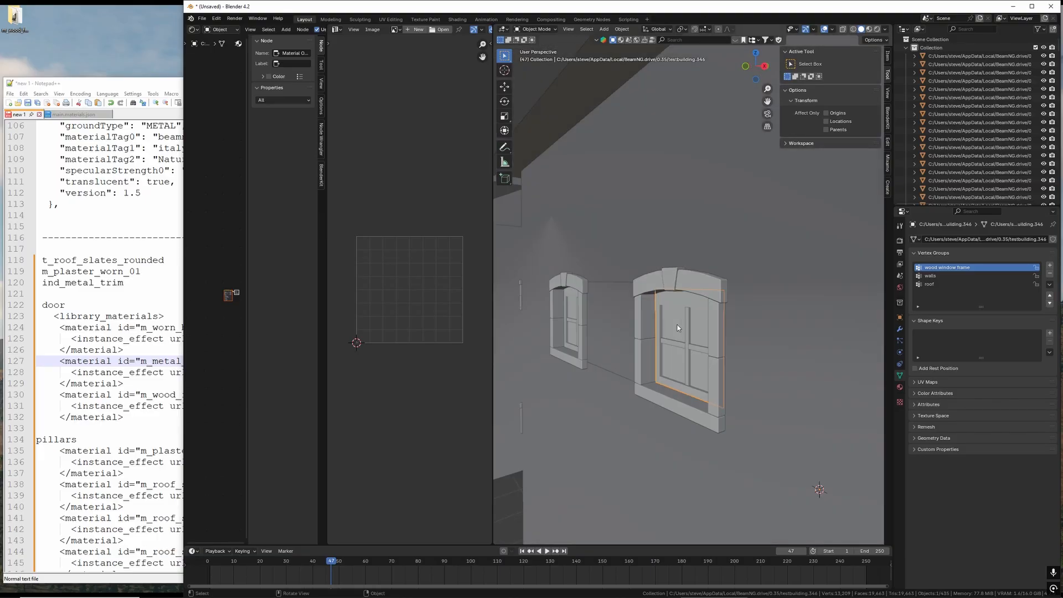
scroll(676, 328, "down", 5)
middle_click_drag(772, 307, 704, 309)
scroll(704, 308, "down", 4)
key("shift+grave")
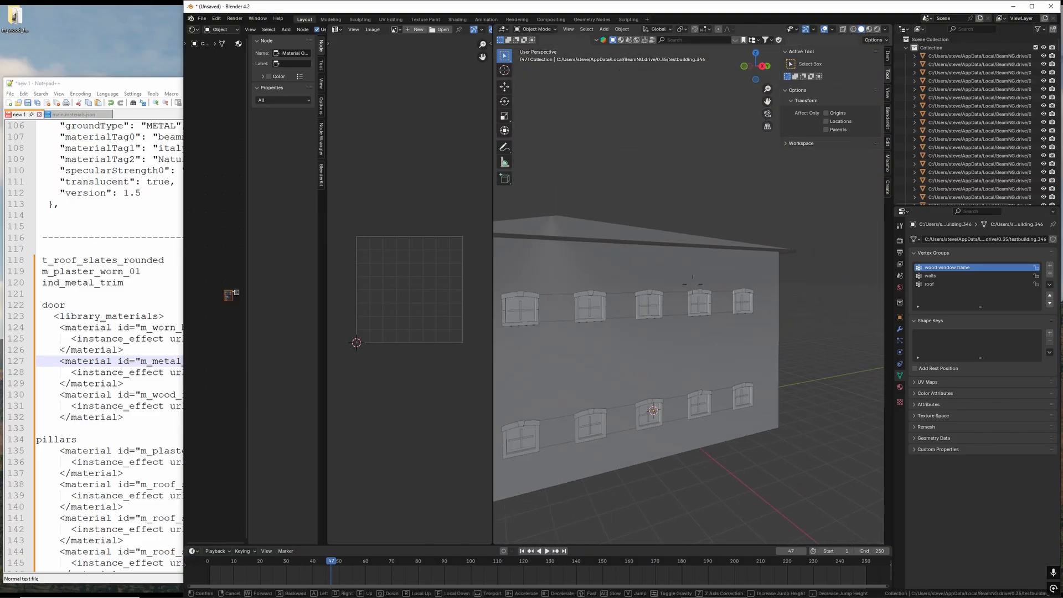
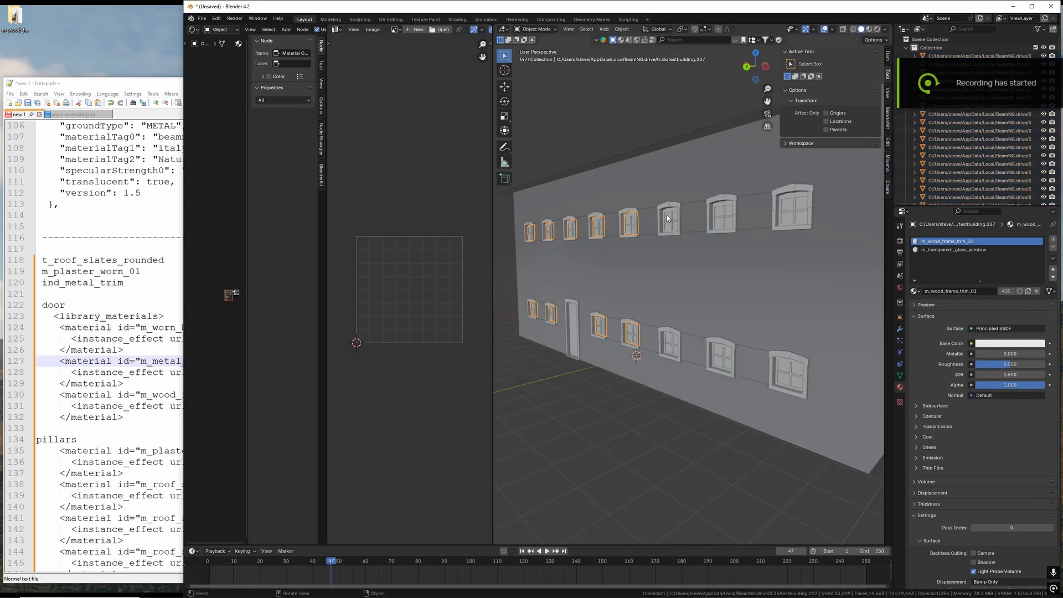
Select the panes of the three nearest windows on both floors of the facade and join them into one object
left_click(666, 215)
left_click(669, 342, "shift")
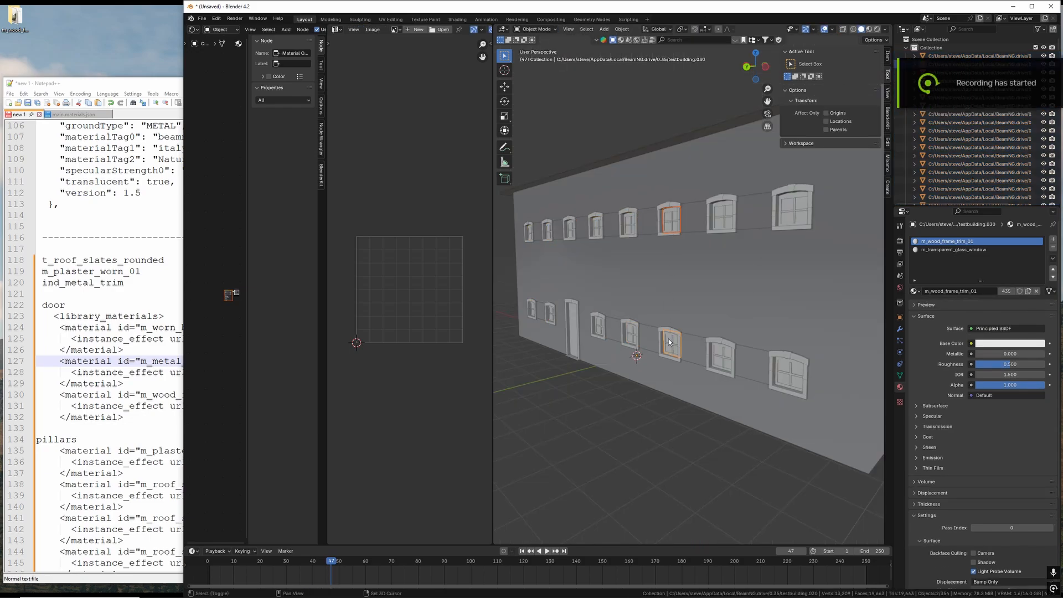
left_click(714, 351, "shift")
left_click(721, 218, "shift")
left_click(789, 207, "shift")
left_click(783, 364, "shift")
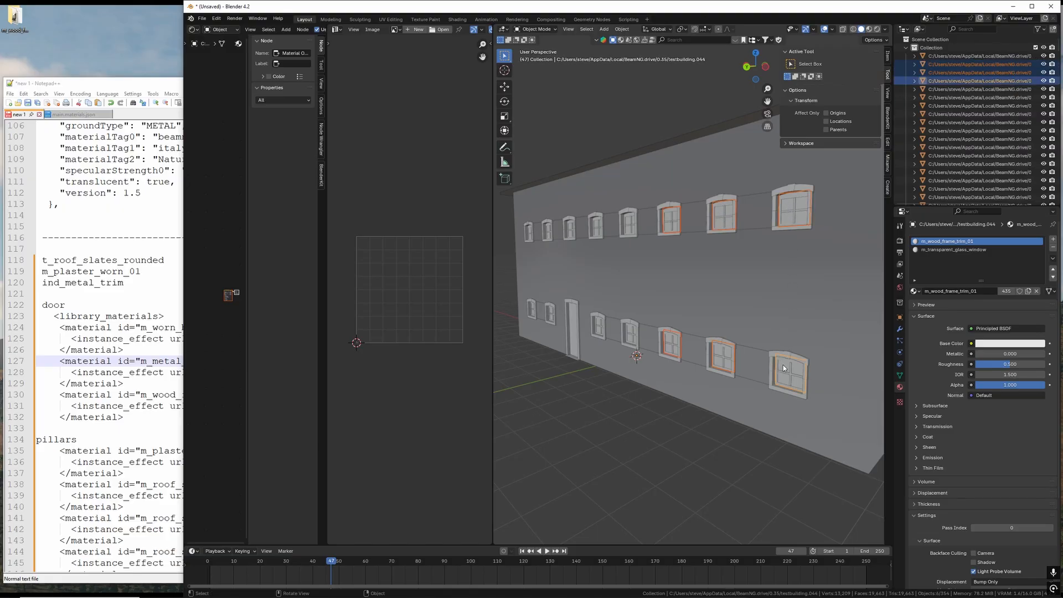
key("ctrl+j")
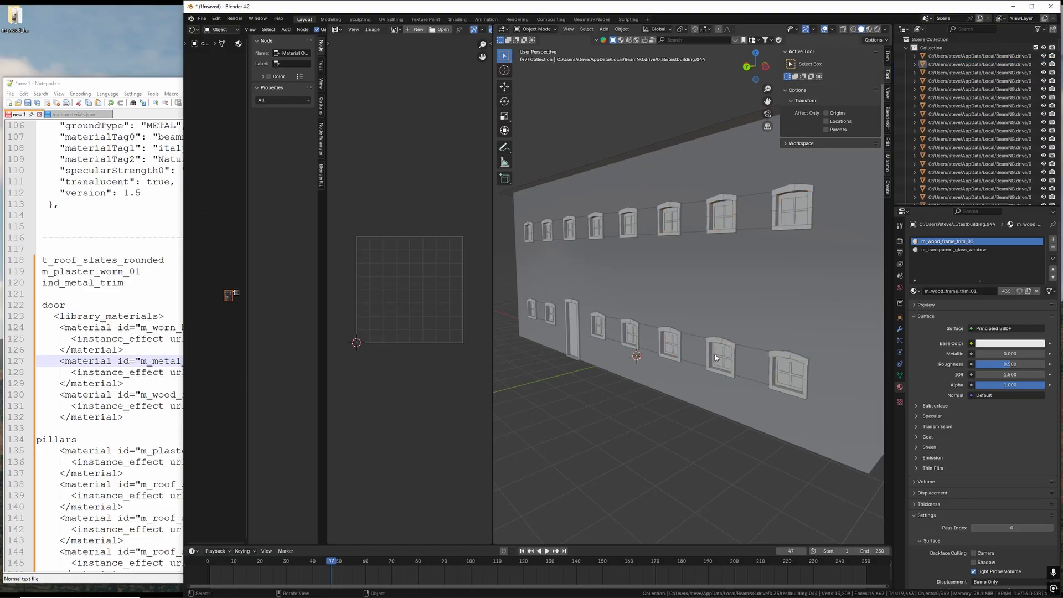
Join the six-pane object with the already joined panes of the facade's other windows
left_click(630, 329, "shift")
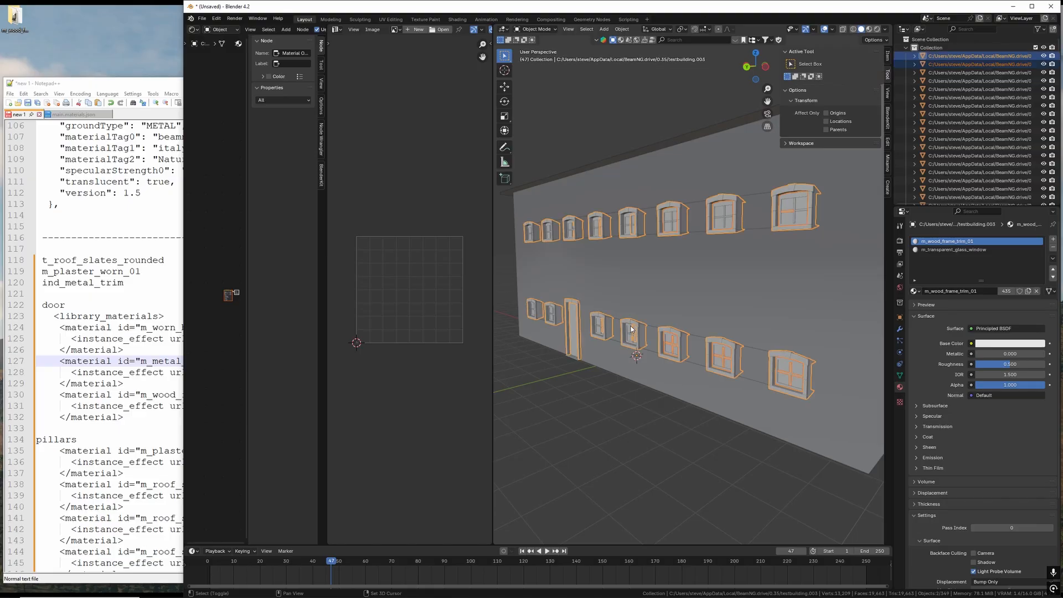
left_click(630, 333)
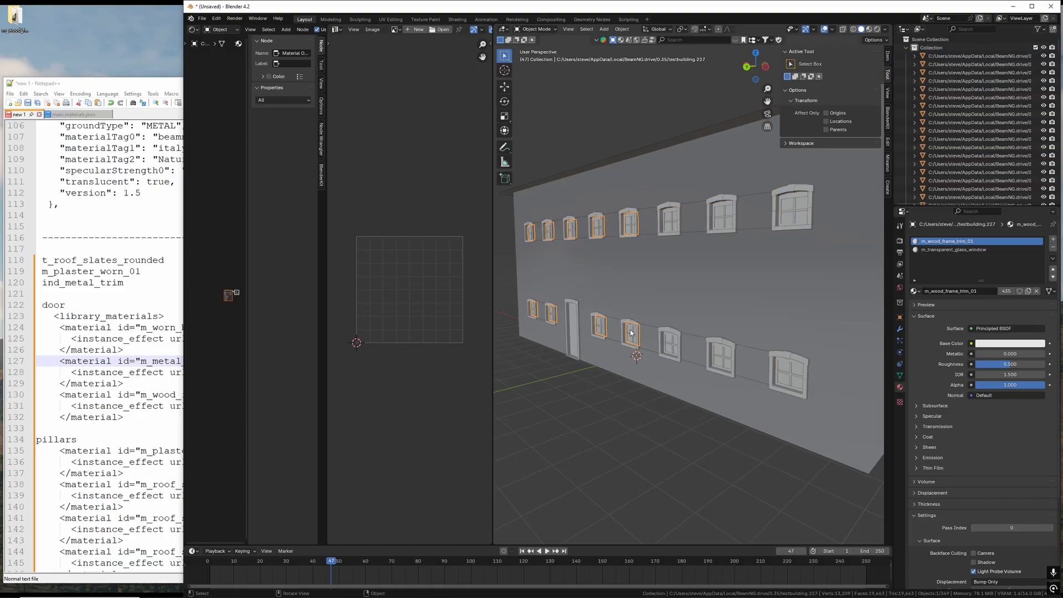
left_click(667, 216)
key("ctrl+j")
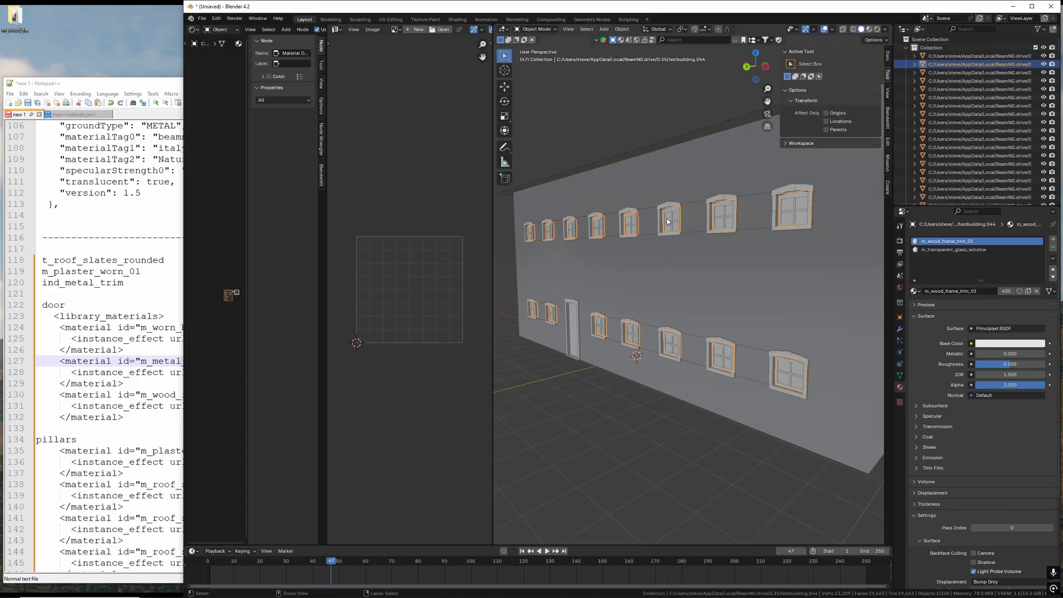
Check the joined window panes by test-moving them away from the facade and cancelling the move
left_click(653, 392)
left_click(670, 337)
right_click(642, 447)
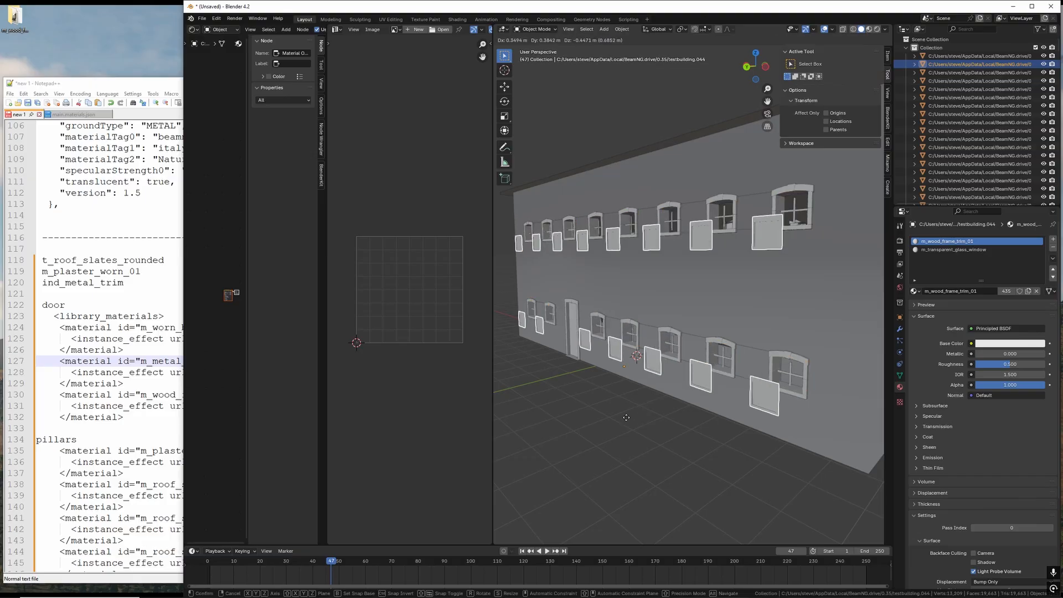
Select the joined window and door frames and test-move them from two viewpoints, cancelling each move
key("shift+grave")
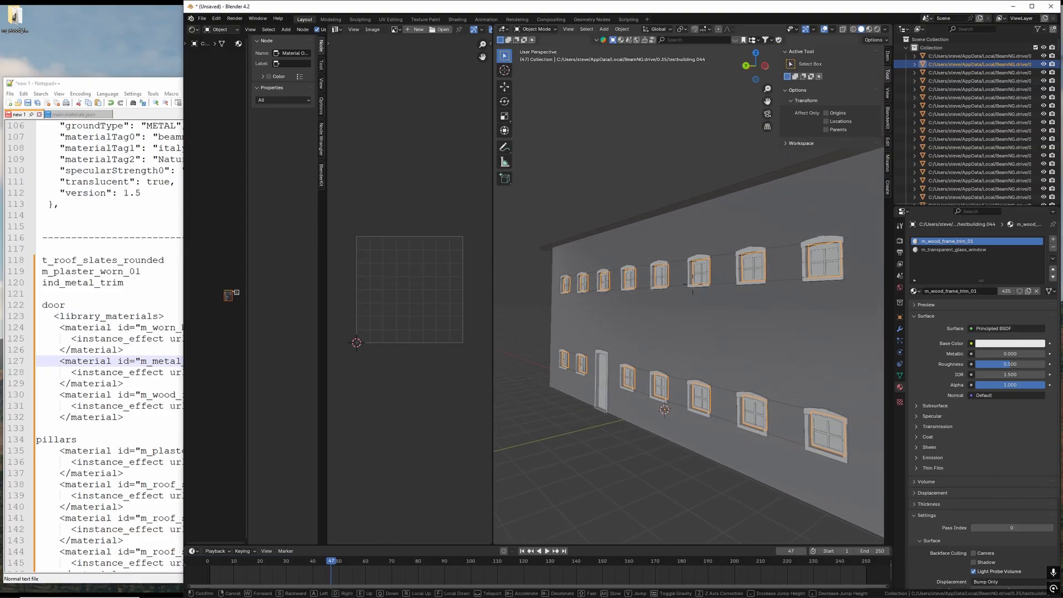
key("w")
key("a")
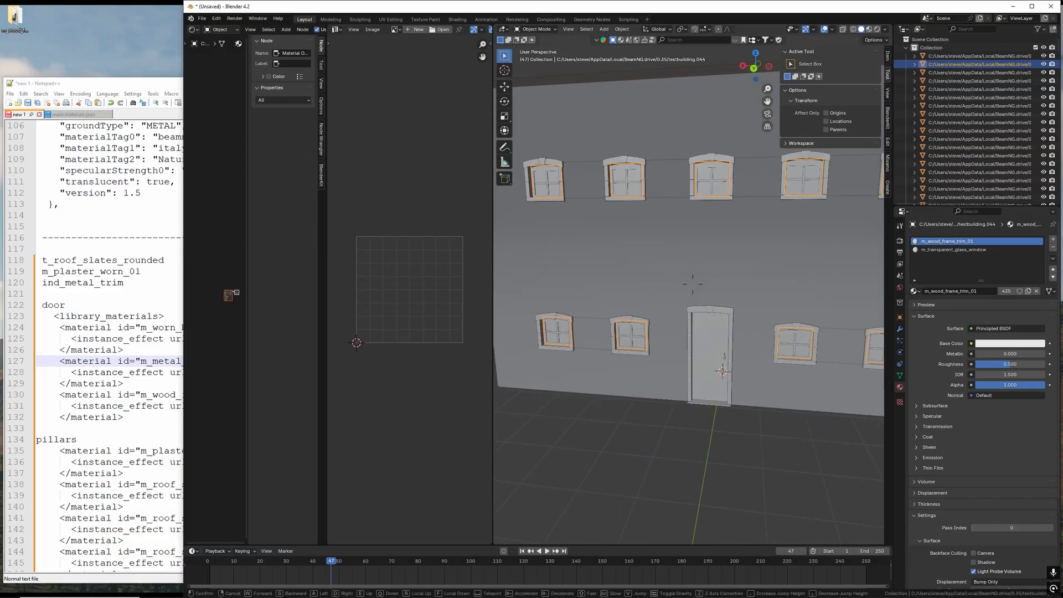
key("w")
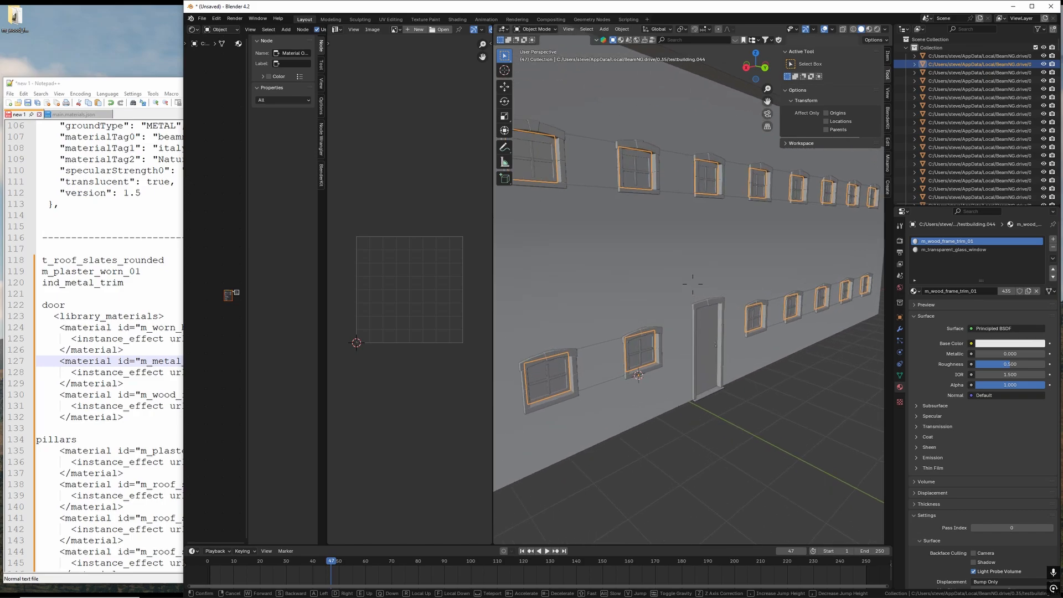
left_click(692, 284)
left_click(659, 333)
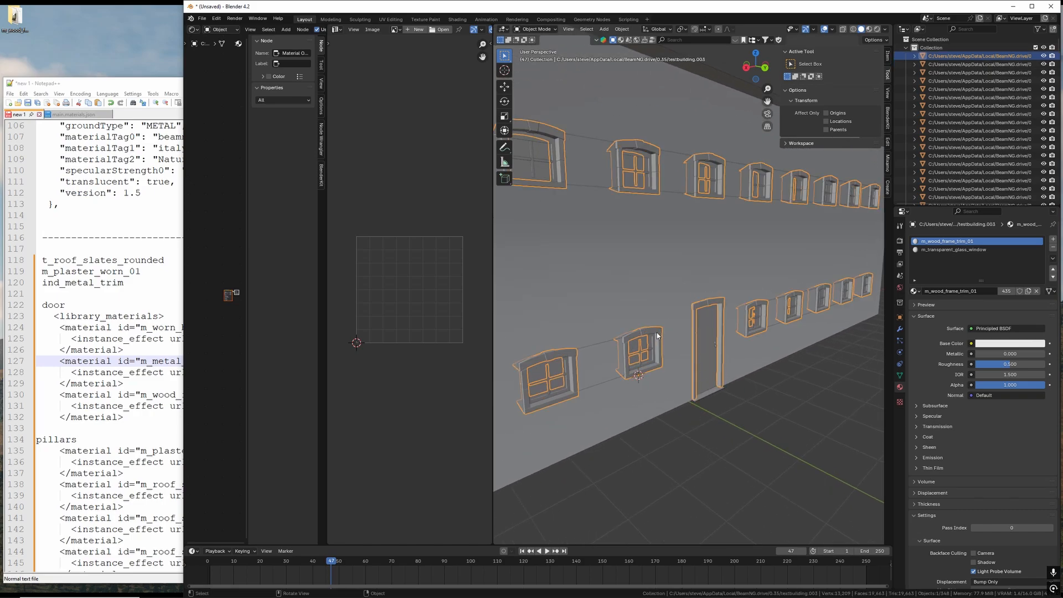
key("g")
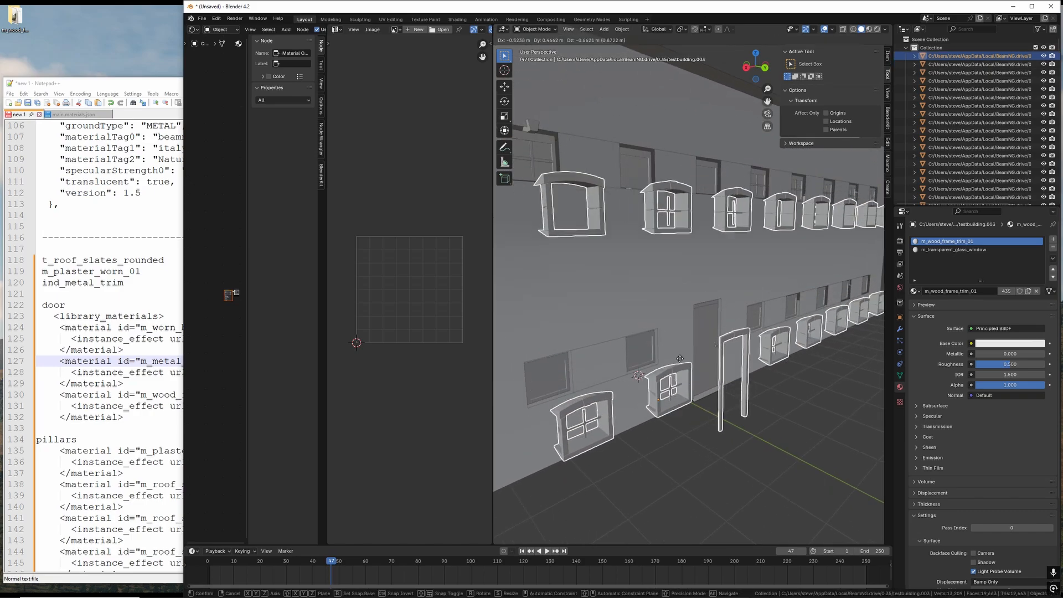
right_click(706, 372)
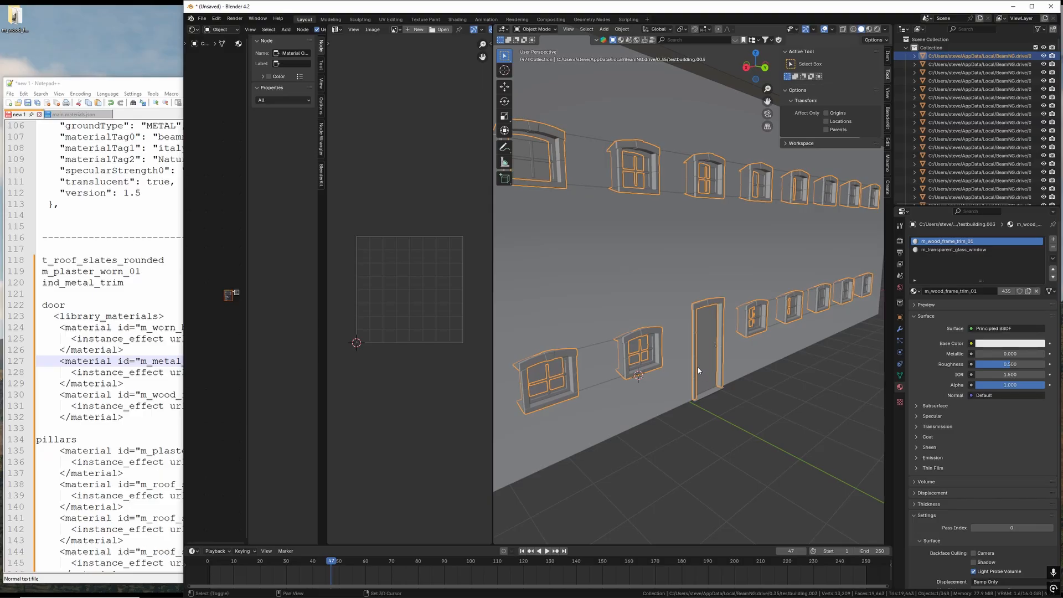
key("shift+grave")
key("w")
right_click(699, 371)
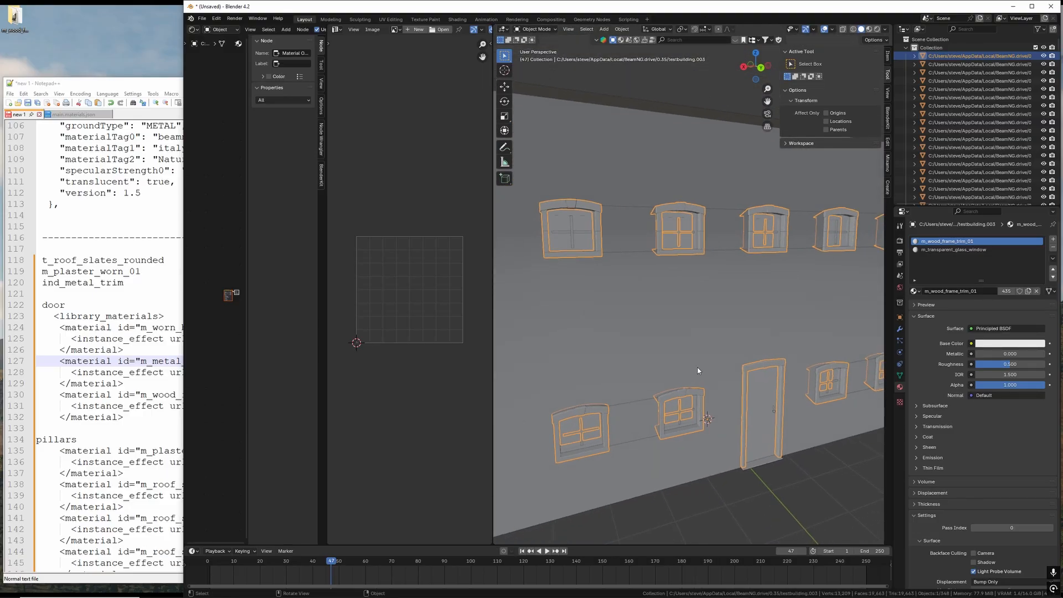
key("g")
right_click(653, 312)
Join the keystone above the upper-floor end window to the joined window and door frames
left_click(576, 206)
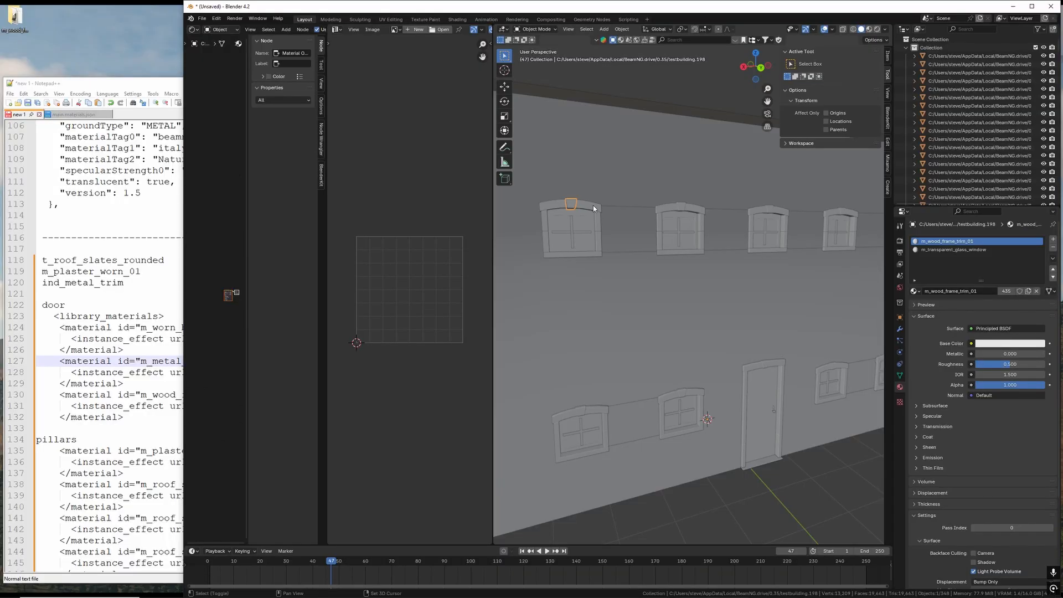
left_click(593, 205, "shift")
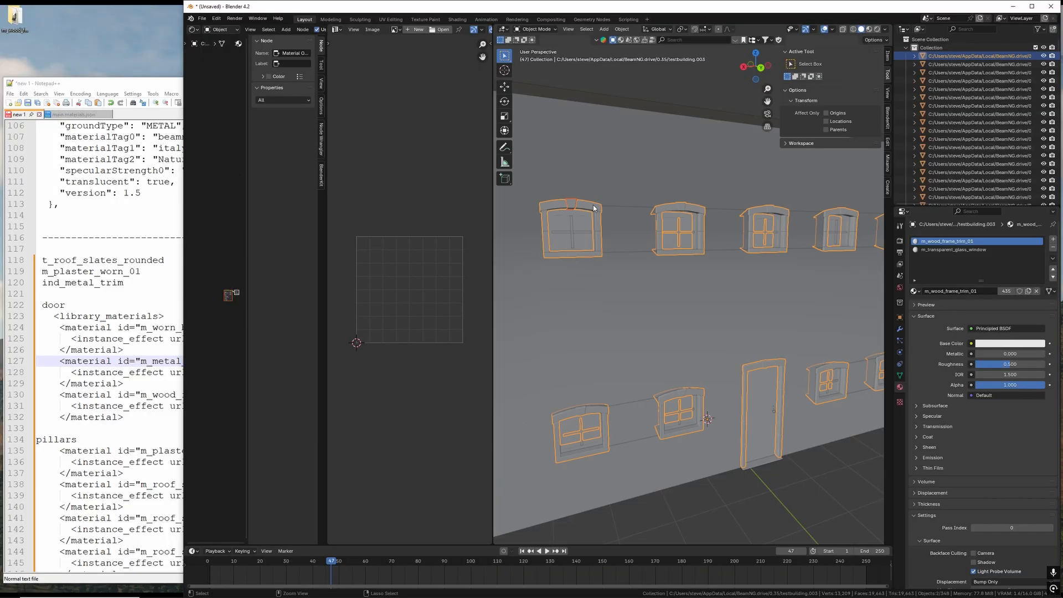
key("ctrl+j")
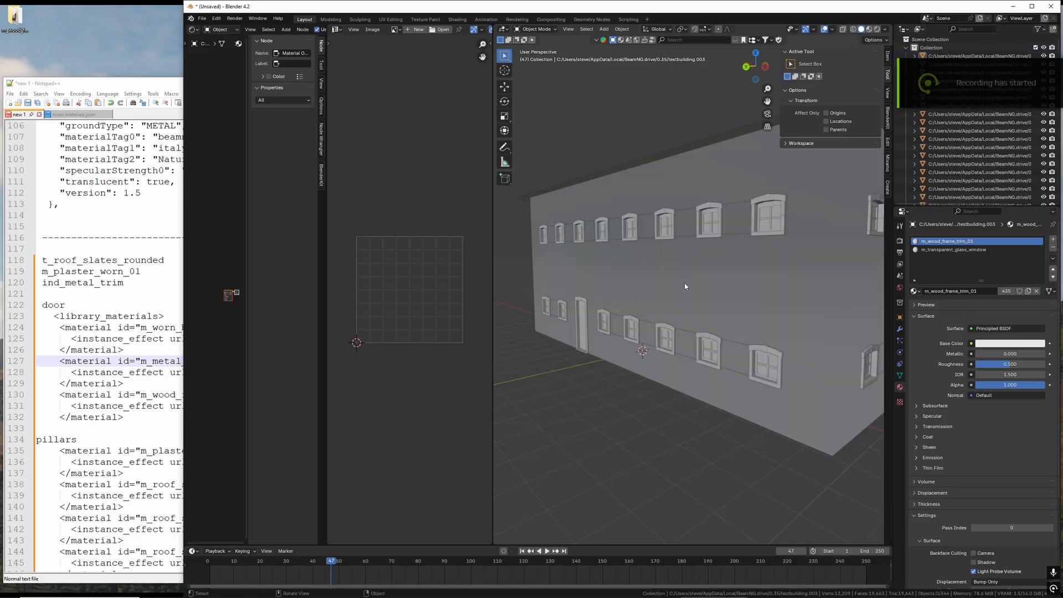
Clear the wall selection, select the joined window and door frames and remove both of their material slots
left_click(684, 283)
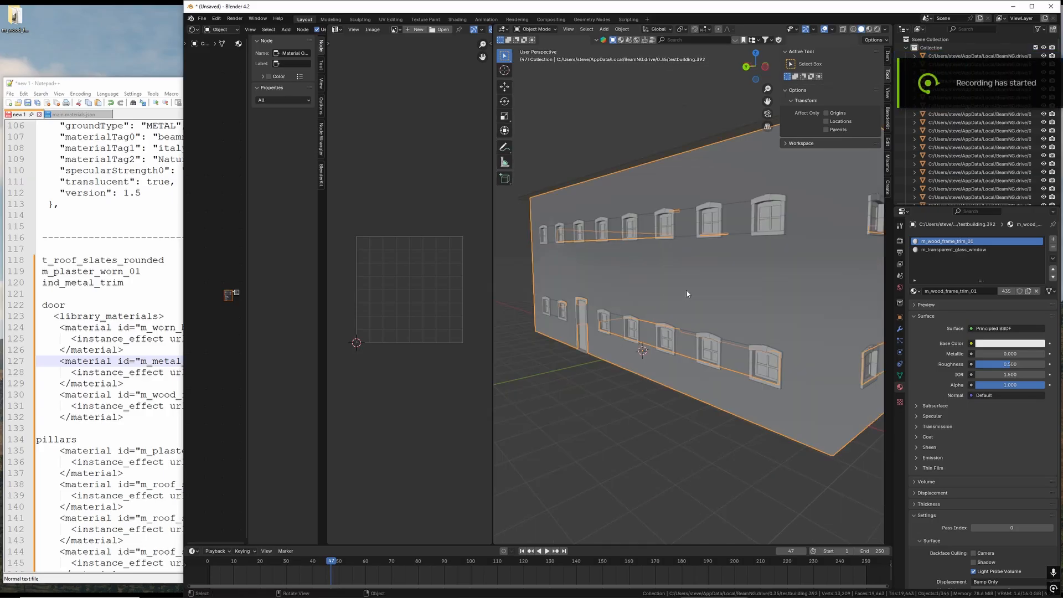
key("alt+a")
left_click(757, 279)
left_click(913, 290)
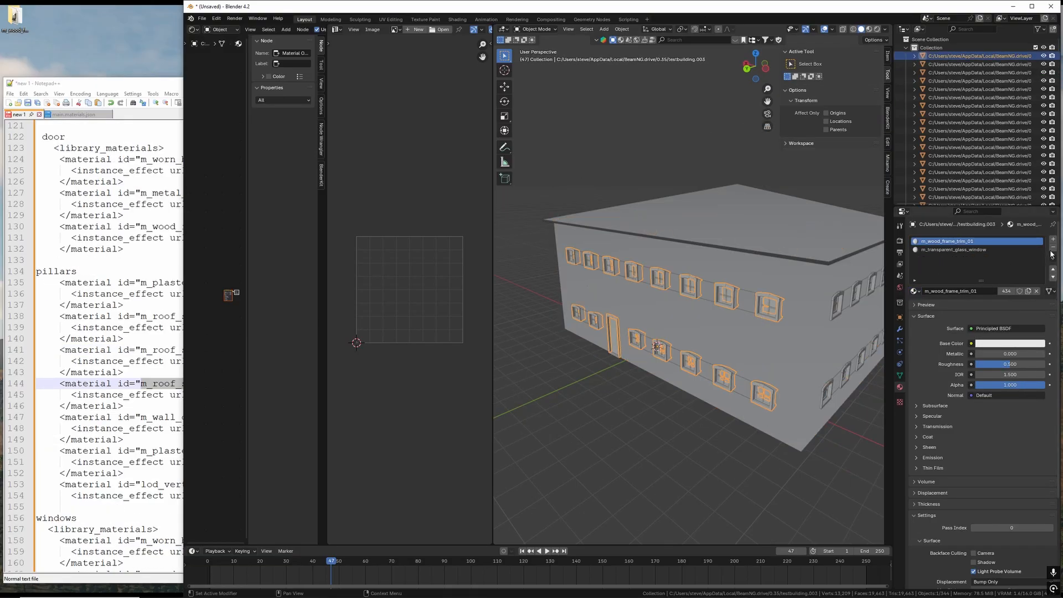
left_click(1051, 251)
left_click(1051, 250)
Select the roof and remove its m_roof_slates_square and m_transparent_glass_window material slots
left_click(841, 244)
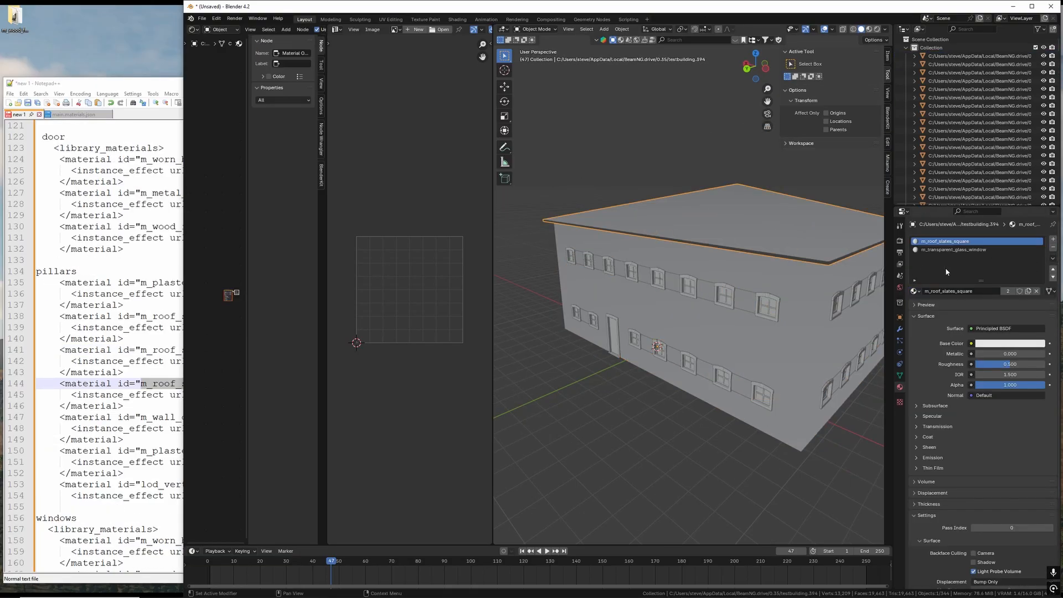
left_click(1052, 249)
left_click(1052, 249)
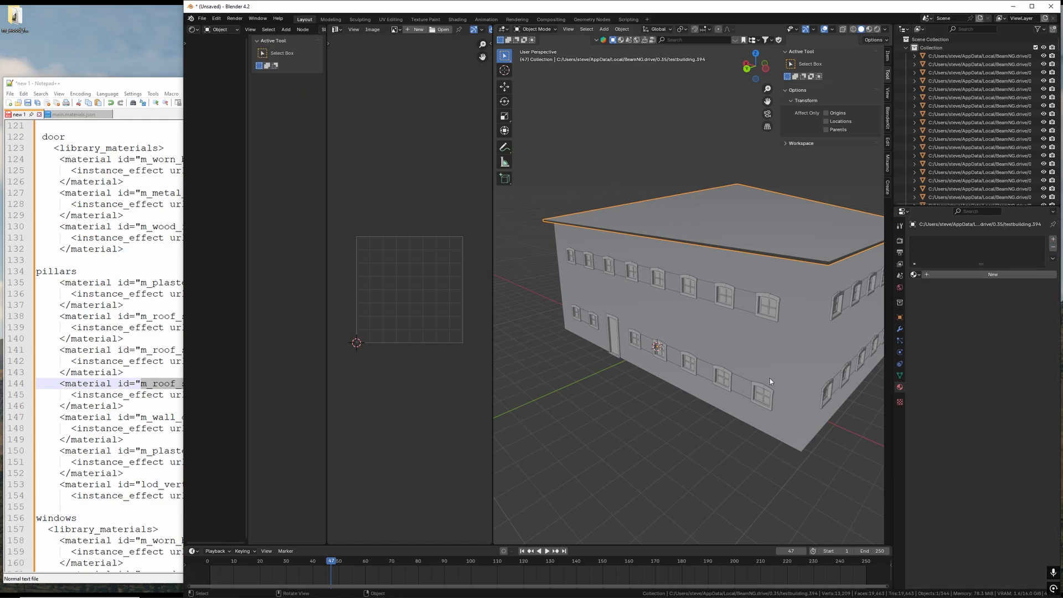
Remove the m_wood_frame_trim_01 and m_transparent_glass_window slots from the joined window panes and leave the panes selected
left_click(761, 396)
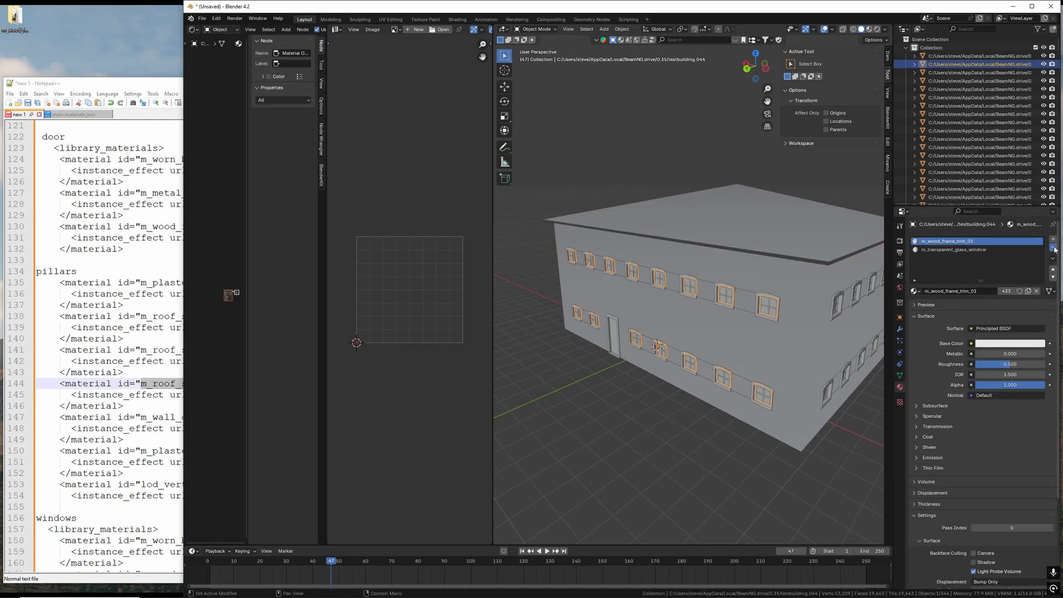
left_click(1053, 248)
left_click(1052, 249)
left_click(756, 397)
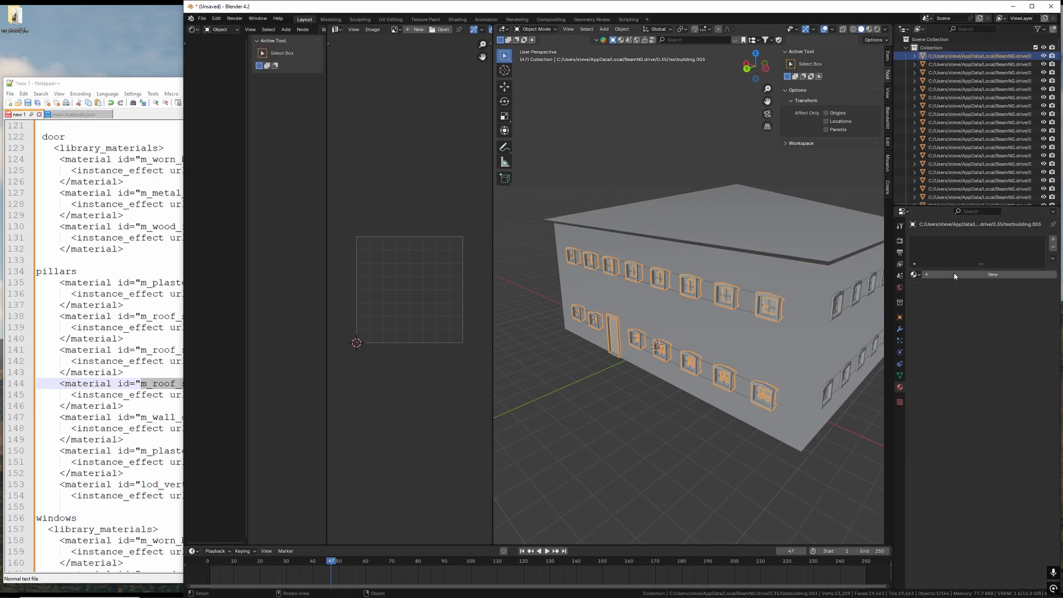
left_click(758, 393)
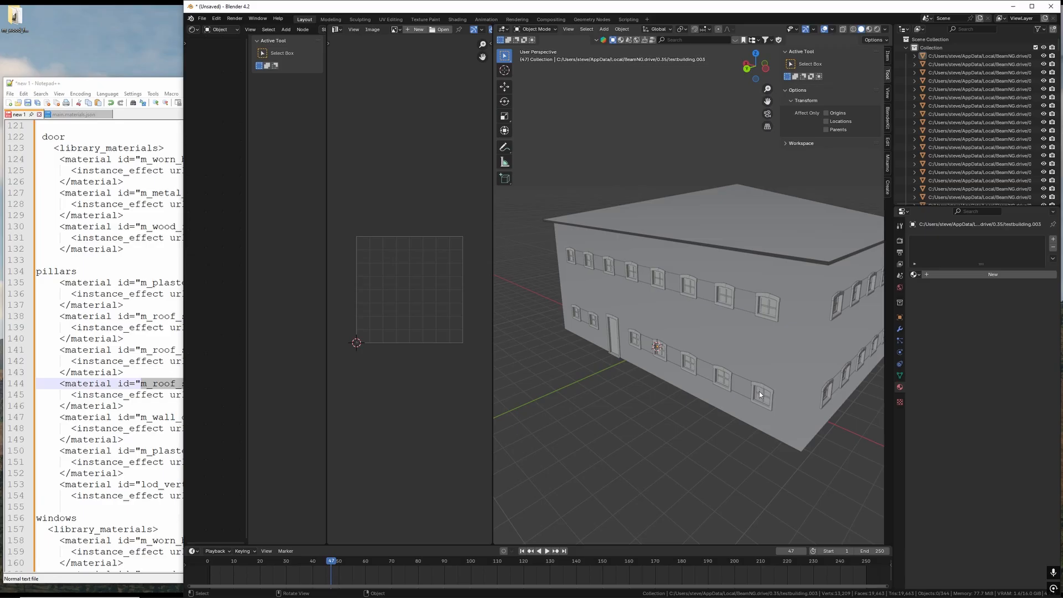
left_click(759, 391)
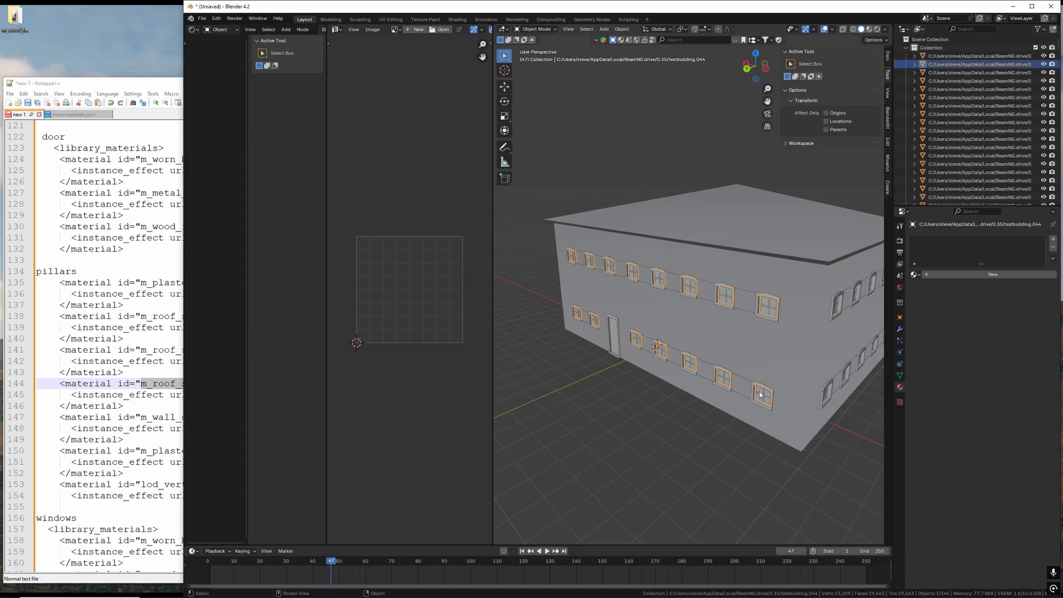
Assign m_transparent_glass_window to the window panes and m_wood_frame_trim_01 to the joined window and door frames, and clear the selection
left_click(914, 274)
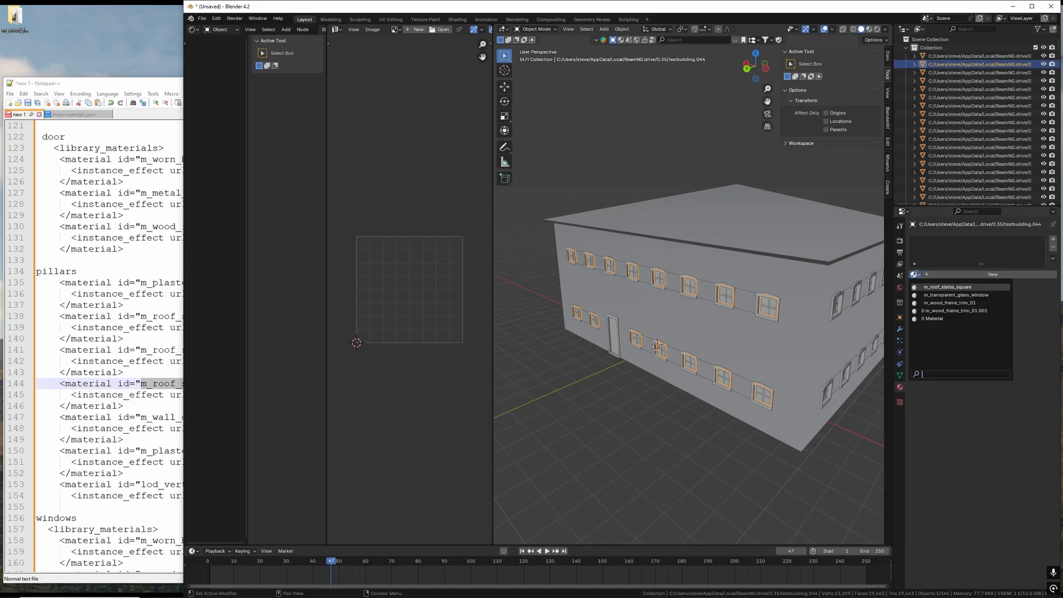
left_click(935, 296)
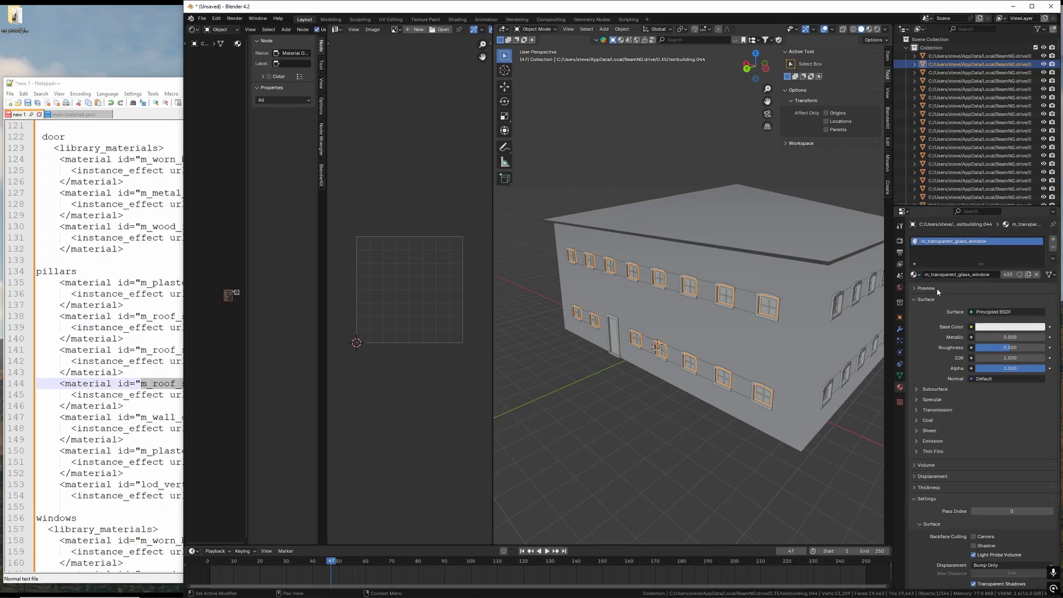
left_click(757, 299)
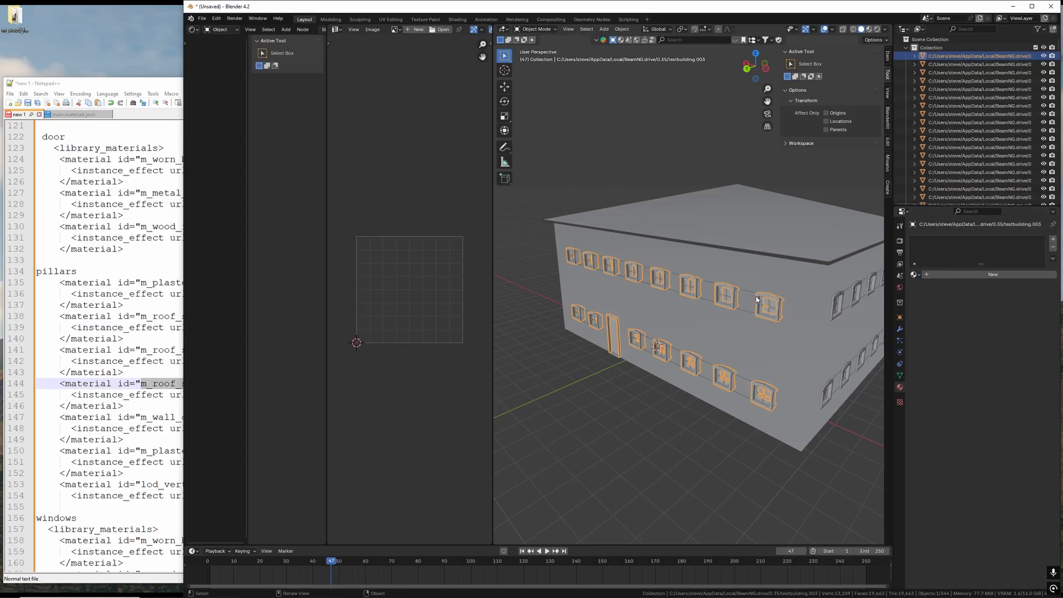
left_click(942, 274)
left_click(914, 274)
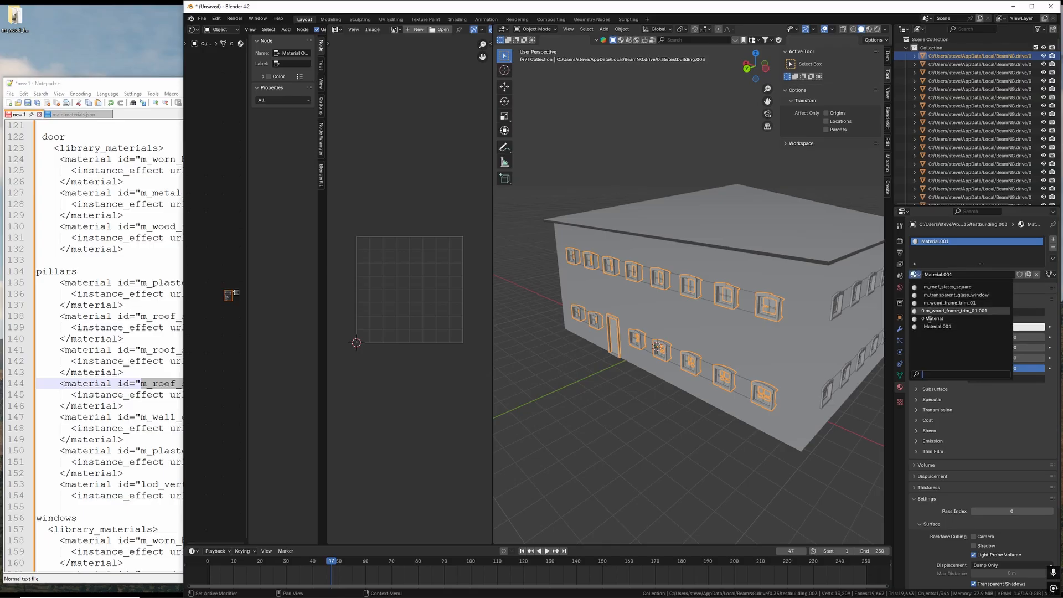
left_click(937, 303)
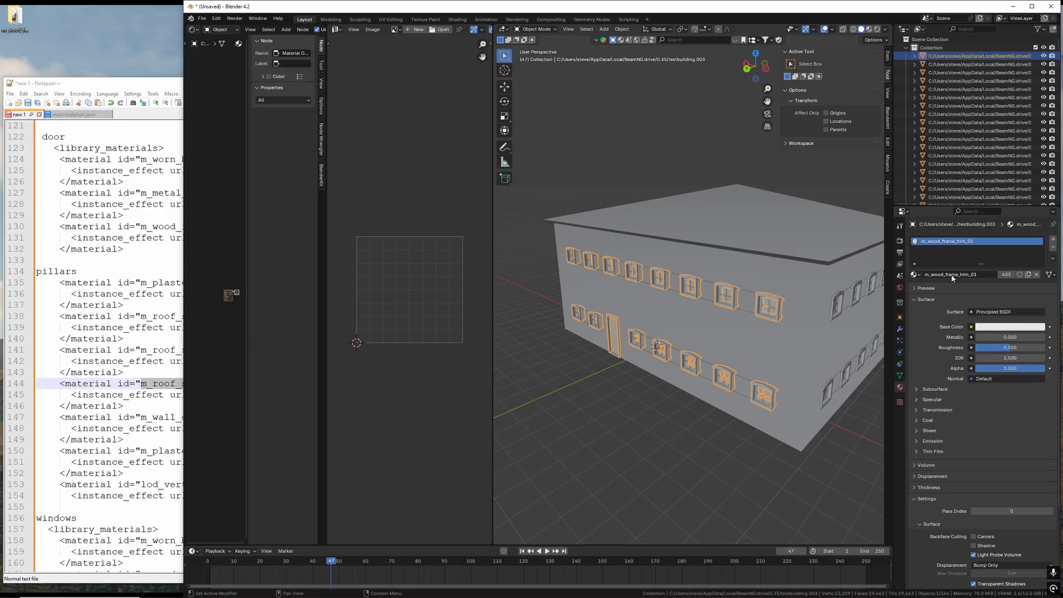
left_click(746, 425)
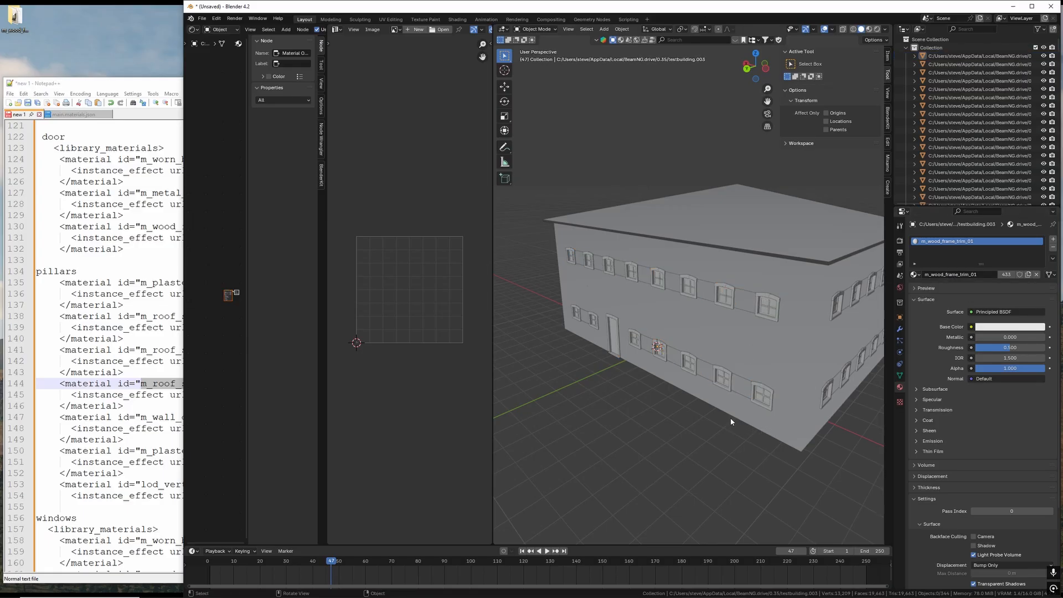
Remove both material slots from the door and assign it m_wood_frame_trim_01 as its only material
left_click(613, 334)
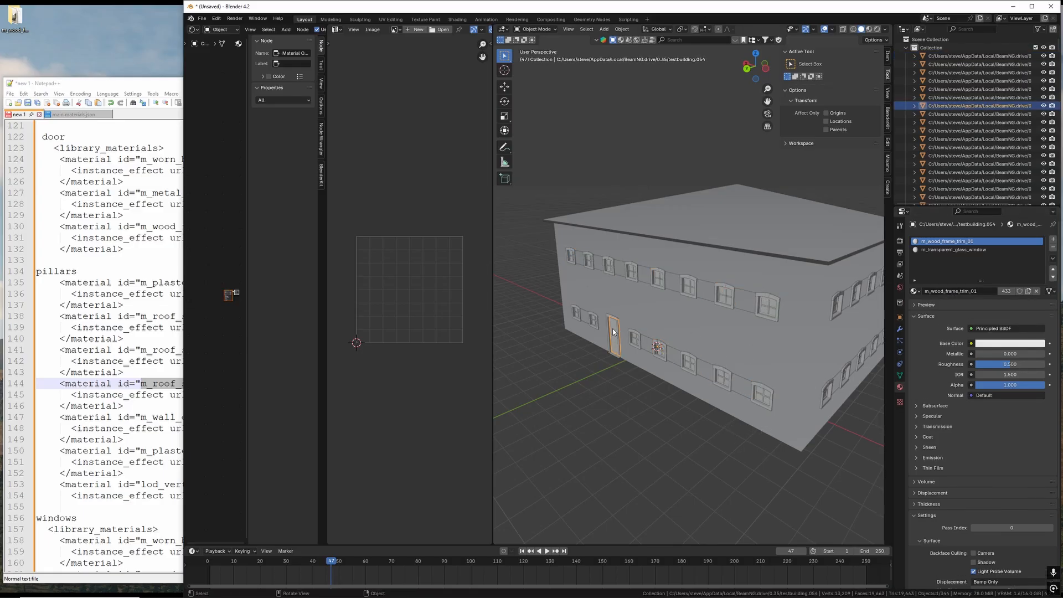
left_click(914, 291)
left_click(1053, 247)
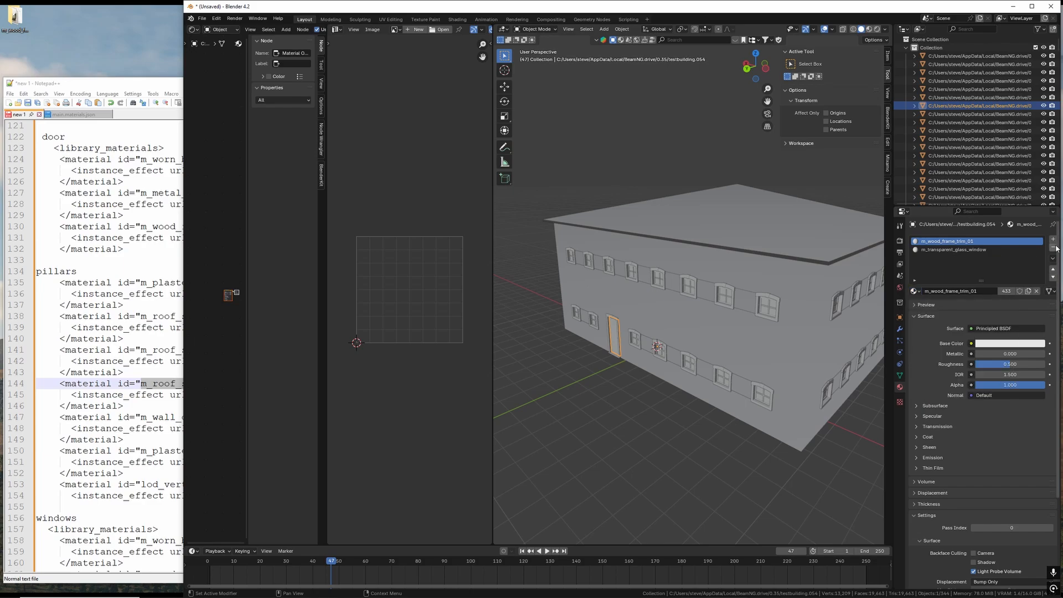
left_click(1053, 247)
left_click(1053, 248)
left_click(917, 274)
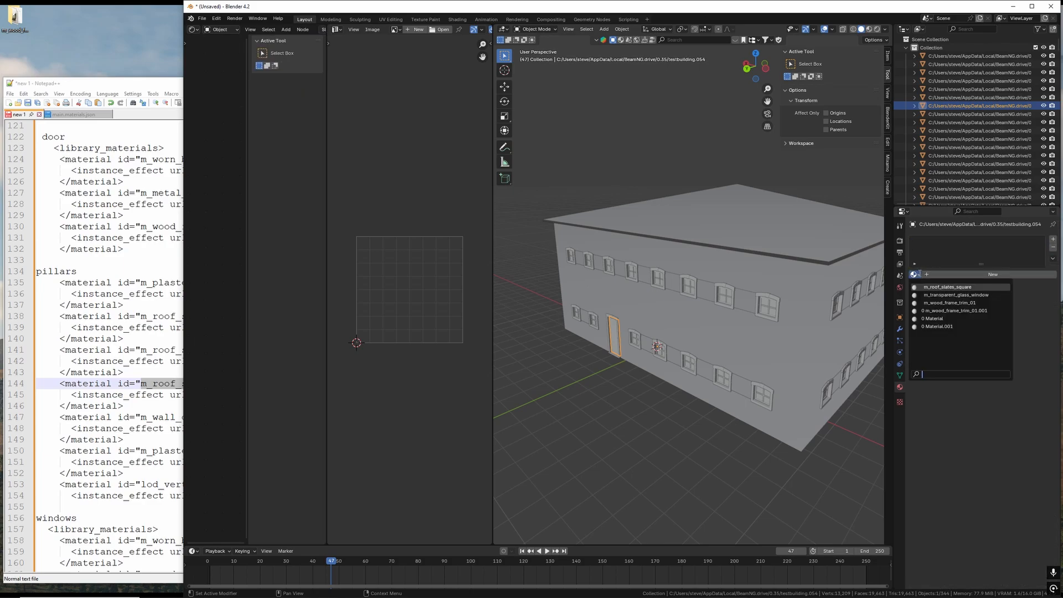
left_click(932, 302)
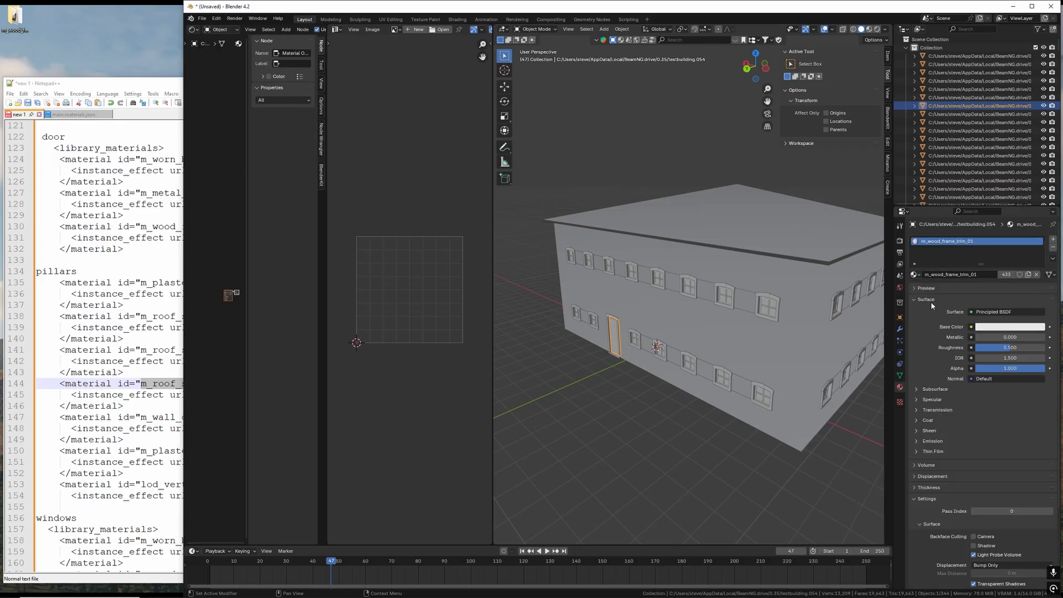
Check the materials assigned to the joined frames, the door and the surrounding wall by selecting each in turn
left_click(609, 330)
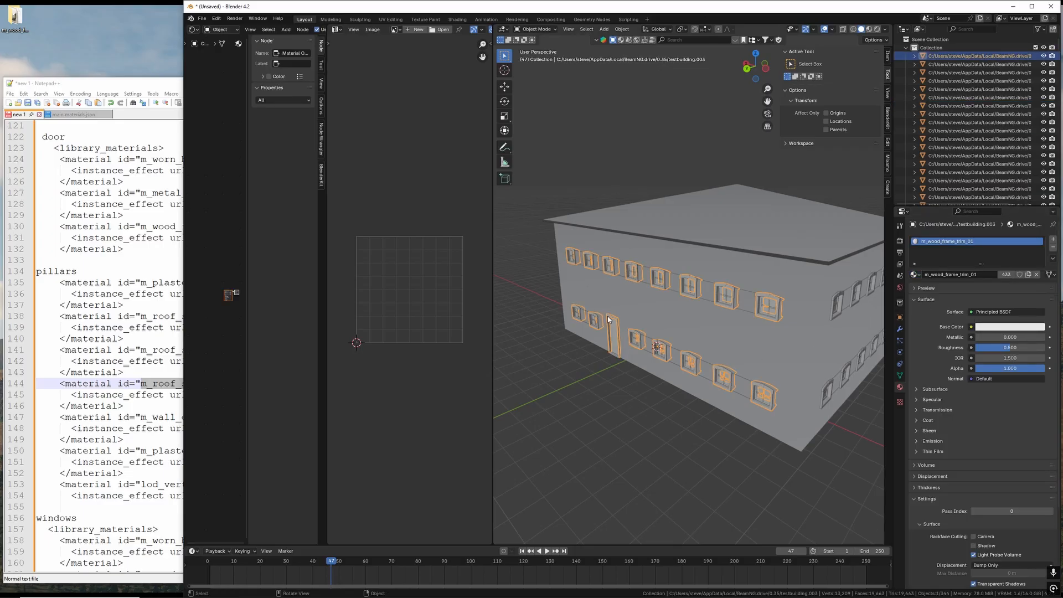
middle_click_drag(613, 351, 735, 375)
left_click(735, 375)
left_click(745, 336)
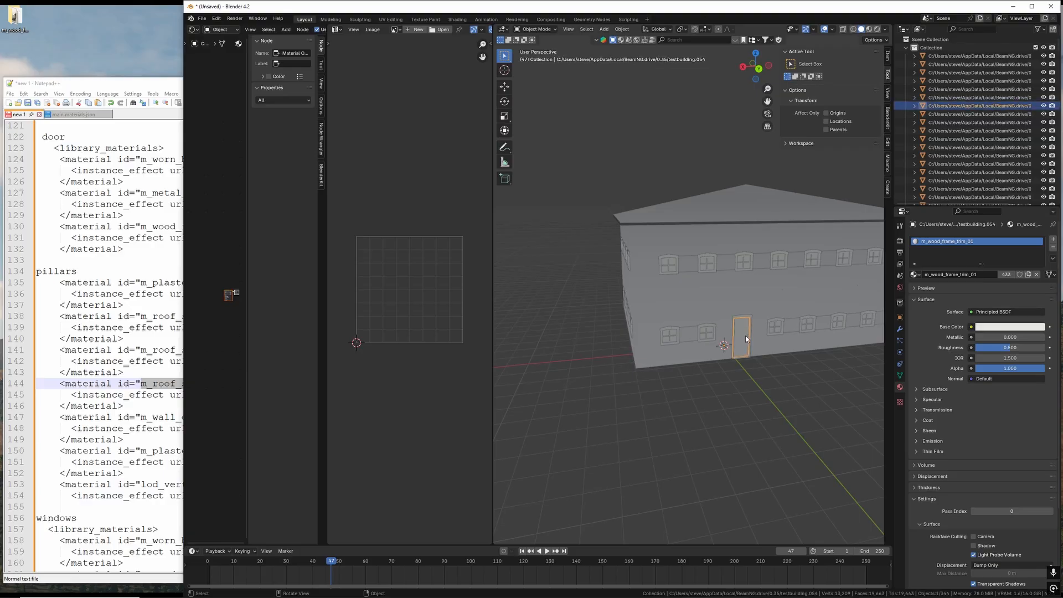
left_click(753, 307)
middle_click_drag(779, 335, 740, 356)
Select all parts of the building and unwrap their faces in Edit Mode with Smart UV Project at its preset options
scroll(732, 356, "down", 4)
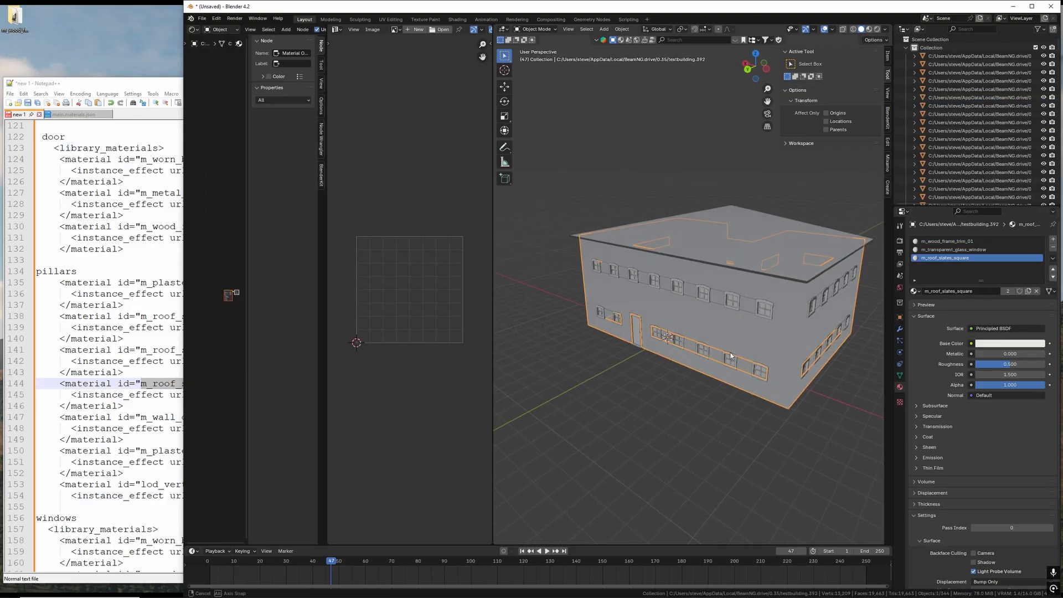
left_click_drag(585, 183, 813, 398)
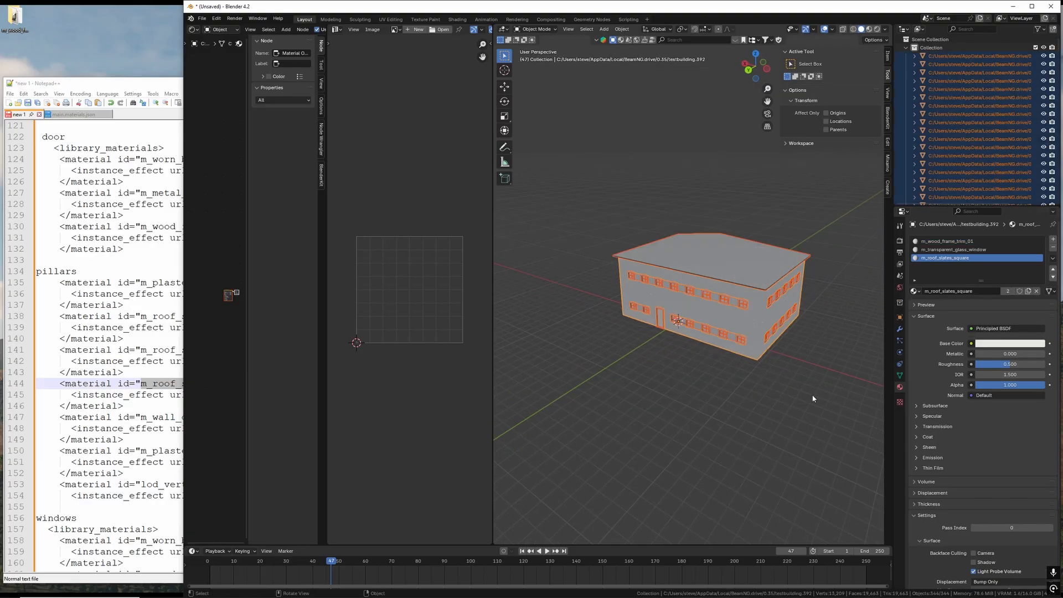
middle_click_drag(693, 310, 609, 166)
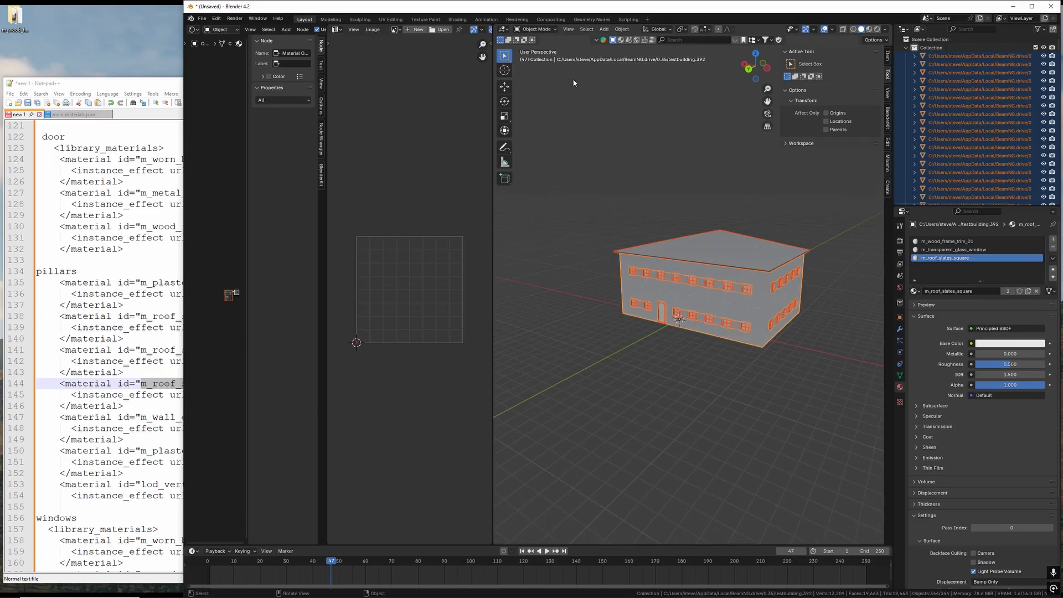
left_click(535, 29)
left_click(537, 47)
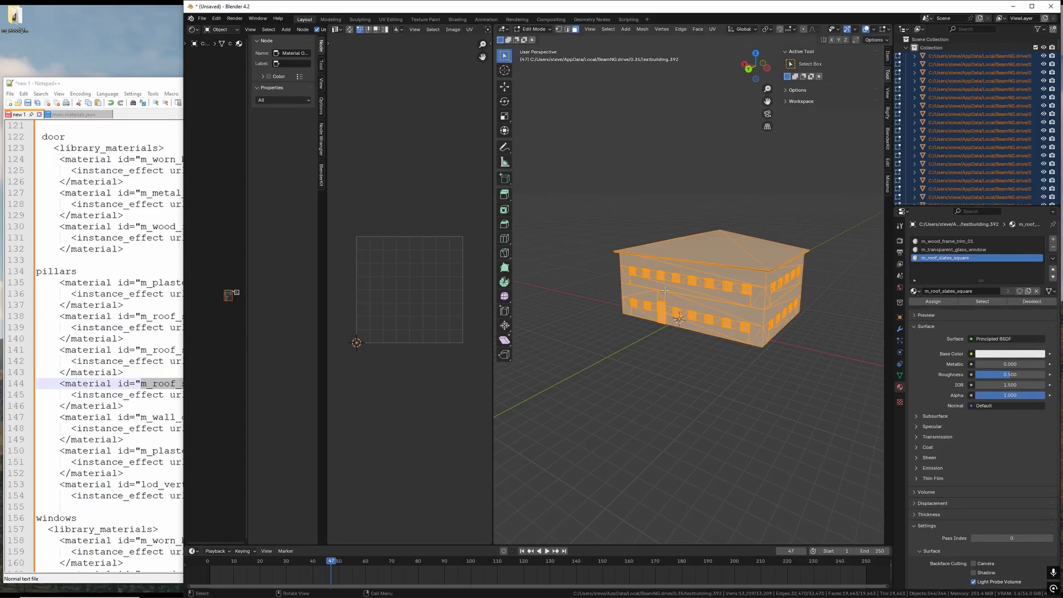
key("u")
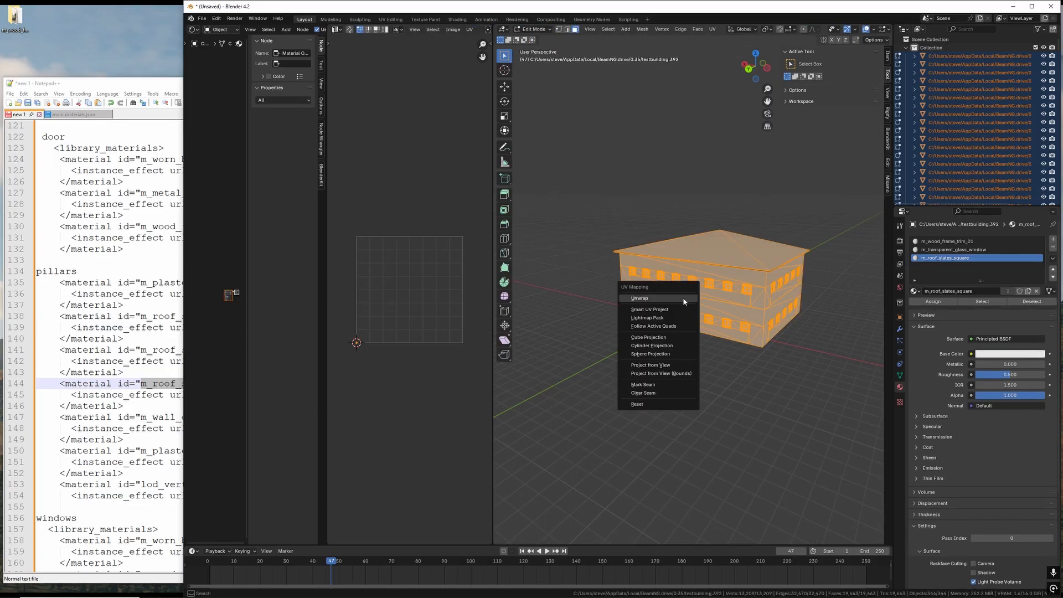
left_click(654, 309)
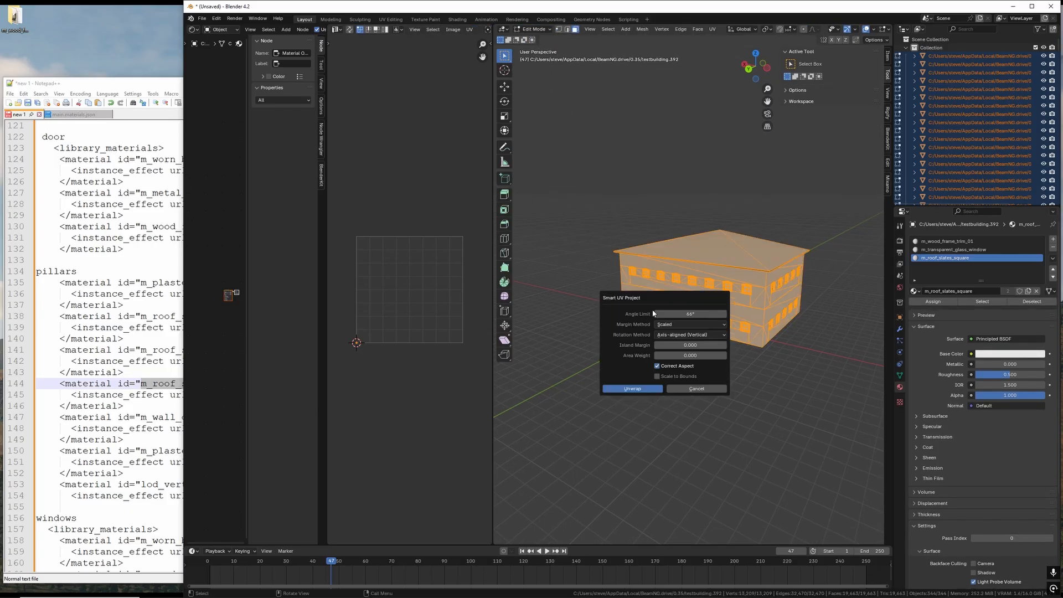
left_click(641, 391)
Scale the building's whole UV layout up to several times the size of the UV tile
scroll(393, 326, "up", 2)
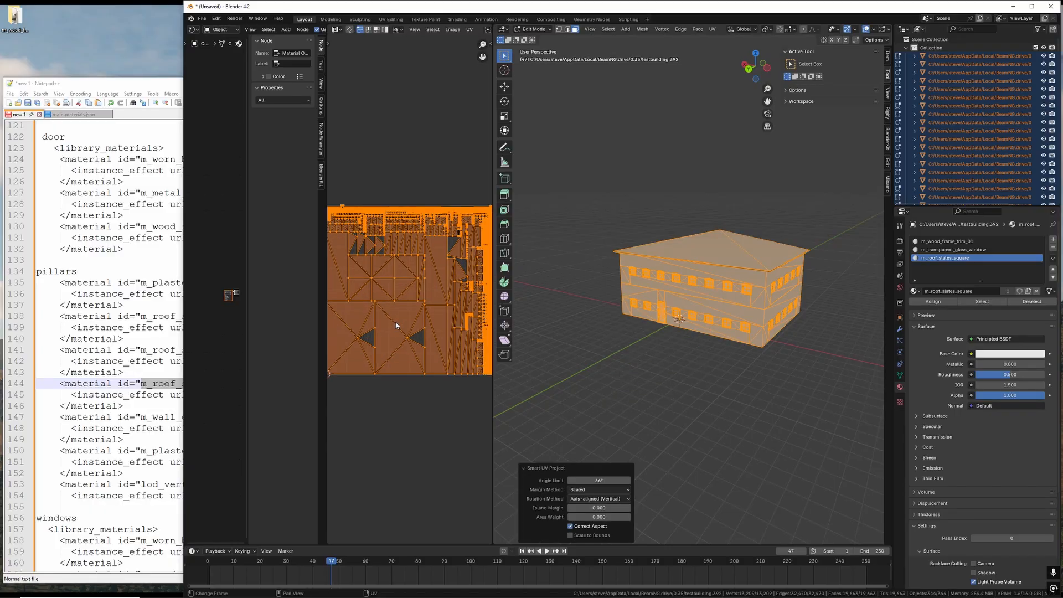
scroll(397, 326, "down", 2)
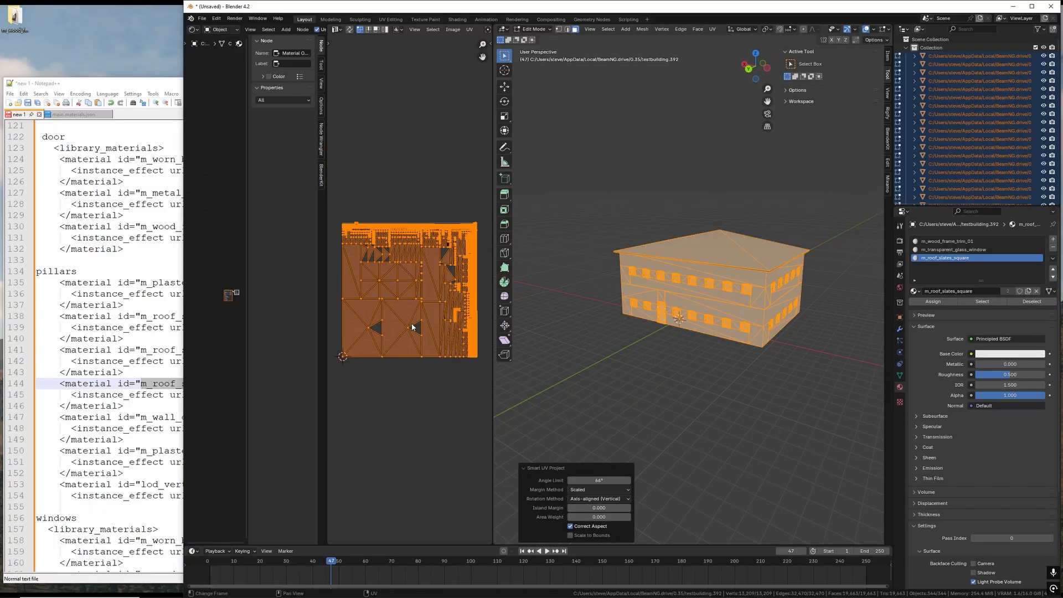
key("s")
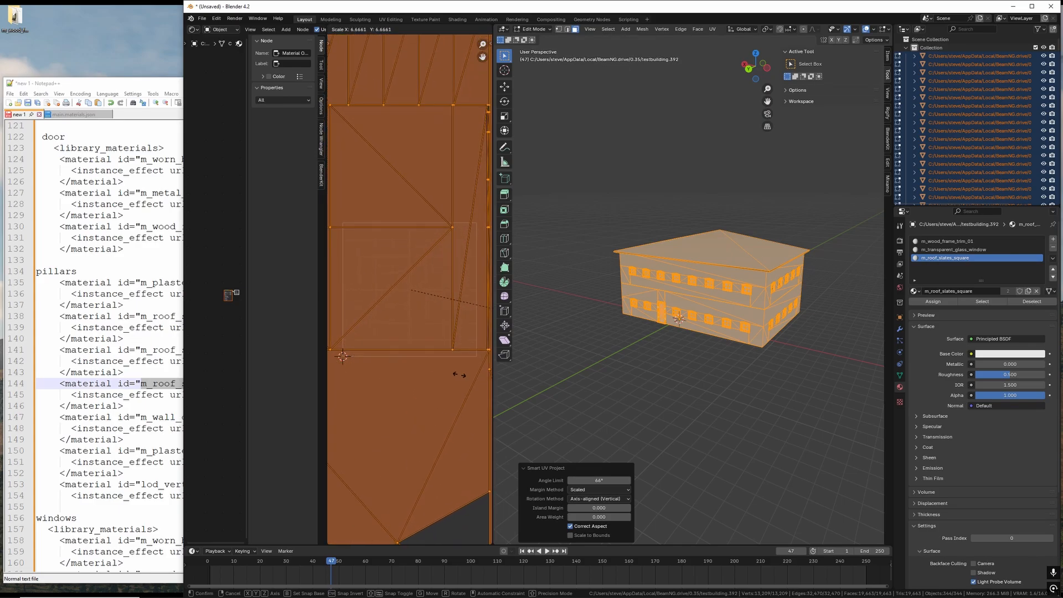
key("Escape")
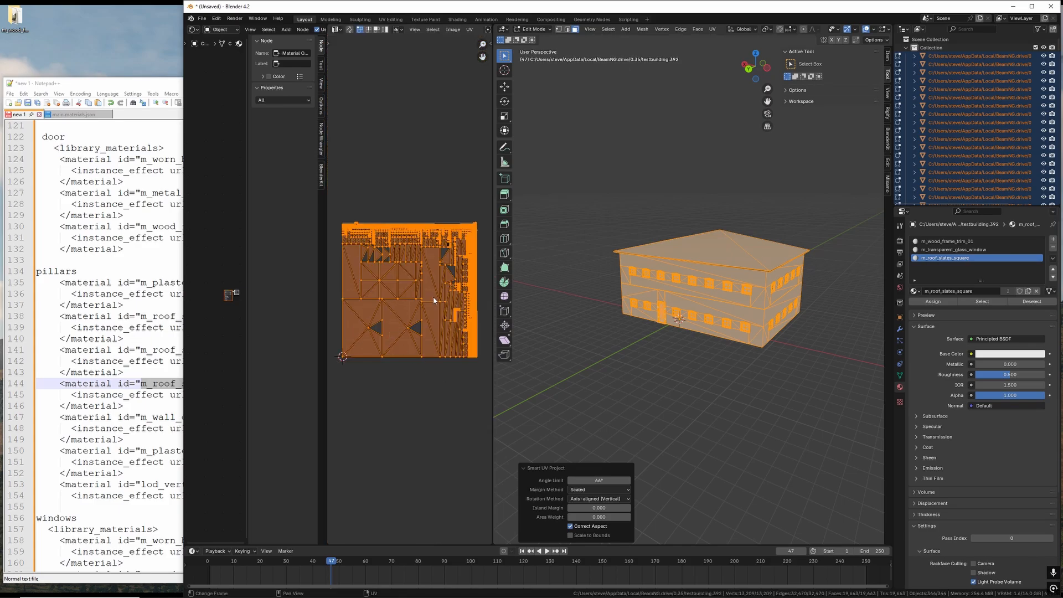
key("s")
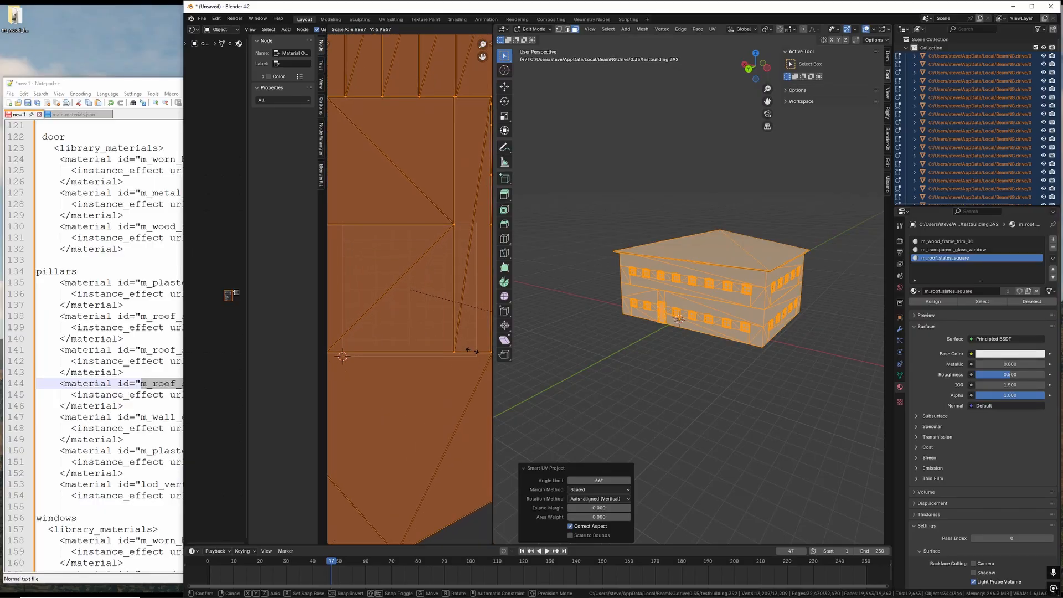
left_click(413, 308)
Widen the shader editor and add the t_wood_frame_trim_01_r.data texture from the m_wood_frame_trim_01 folder to the m_roof_slates_square material as an image node
left_click_drag(327, 189, 445, 197)
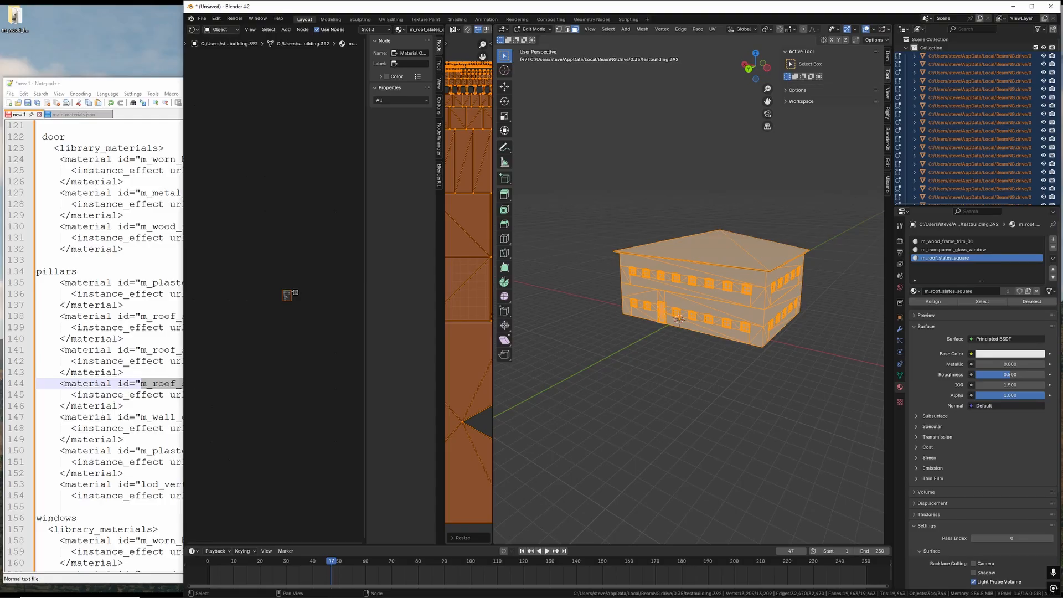
left_click_drag(0, 97, 97, 214)
left_click_drag(27, 375, 253, 290)
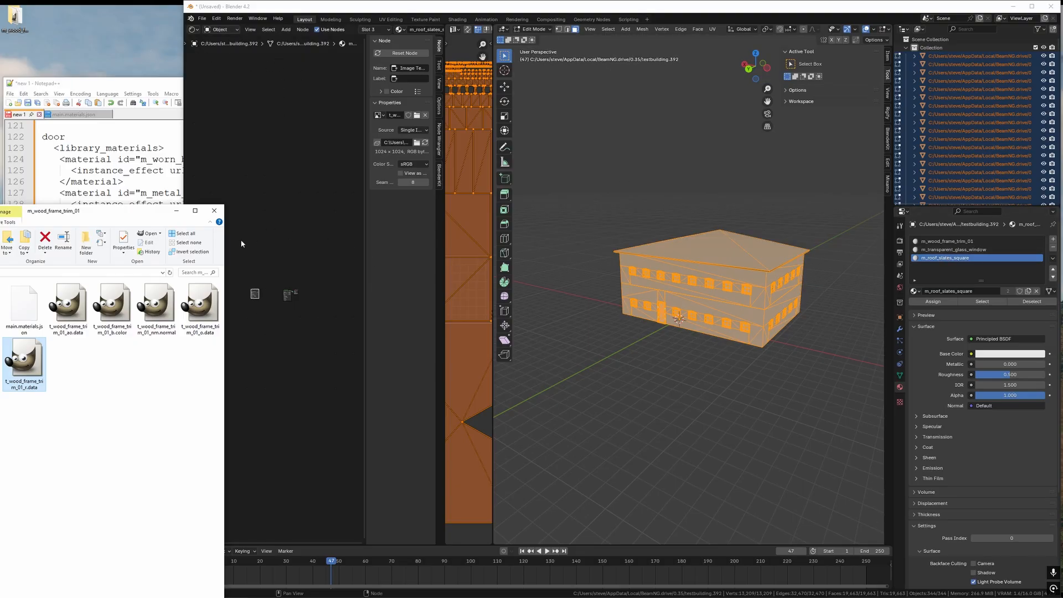
Place the new image texture node just before the Principled BSDF node in the m_roof_slates_square material
left_click(279, 310)
scroll(262, 313, "up", 5)
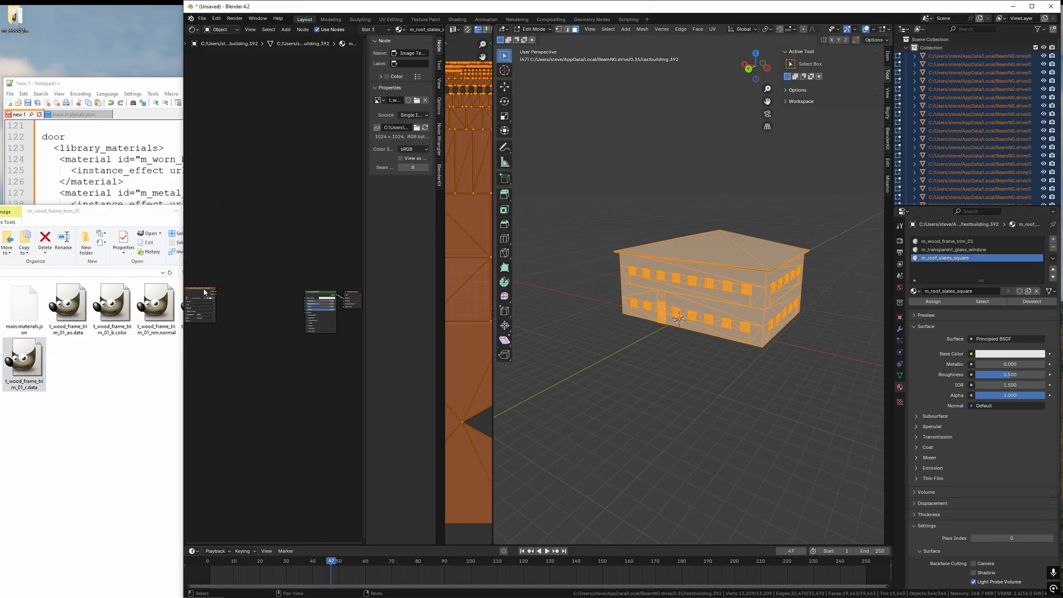
left_click_drag(210, 299, 288, 298)
left_click(287, 297)
scroll(288, 299, "up", 4)
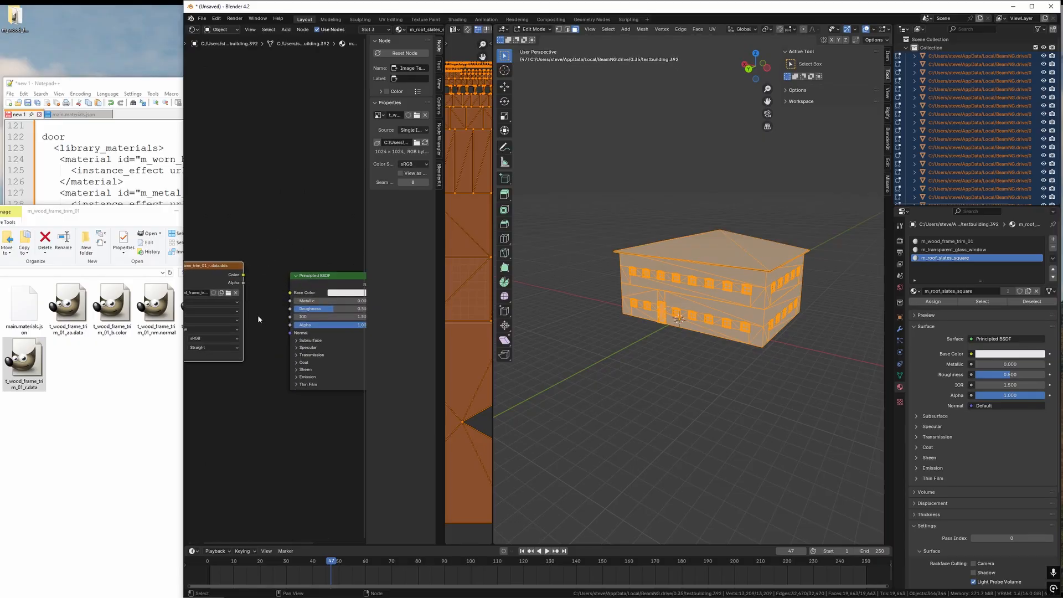
left_click_drag(244, 276, 256, 252)
left_click(232, 224)
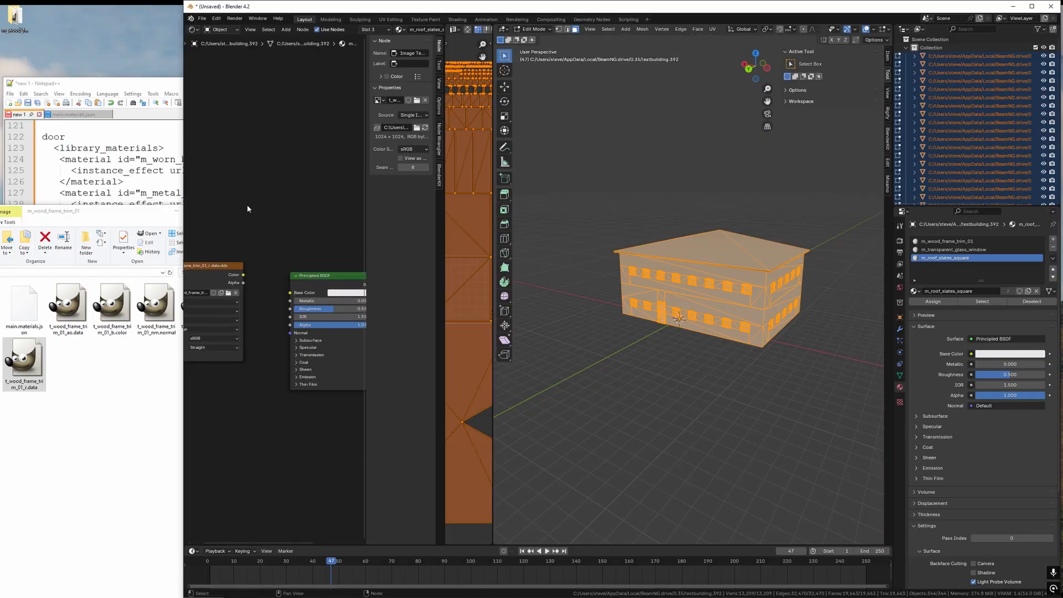
left_click(217, 274)
scroll(283, 314, "down", 2)
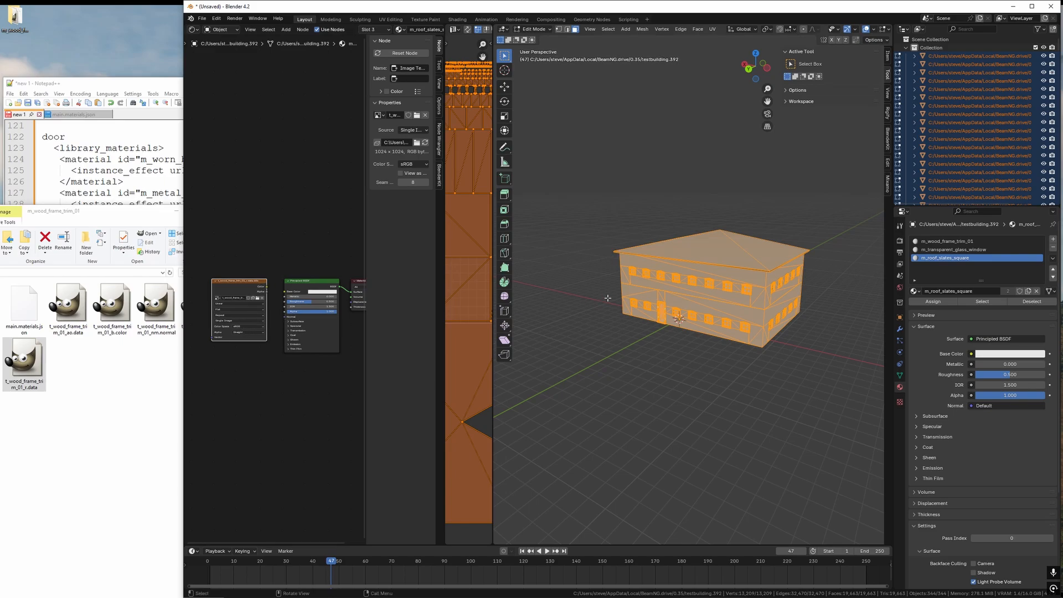
Move the texture folder window out of the way and resize the shader and UV editors to enlarge the 3D viewport
left_click(95, 225)
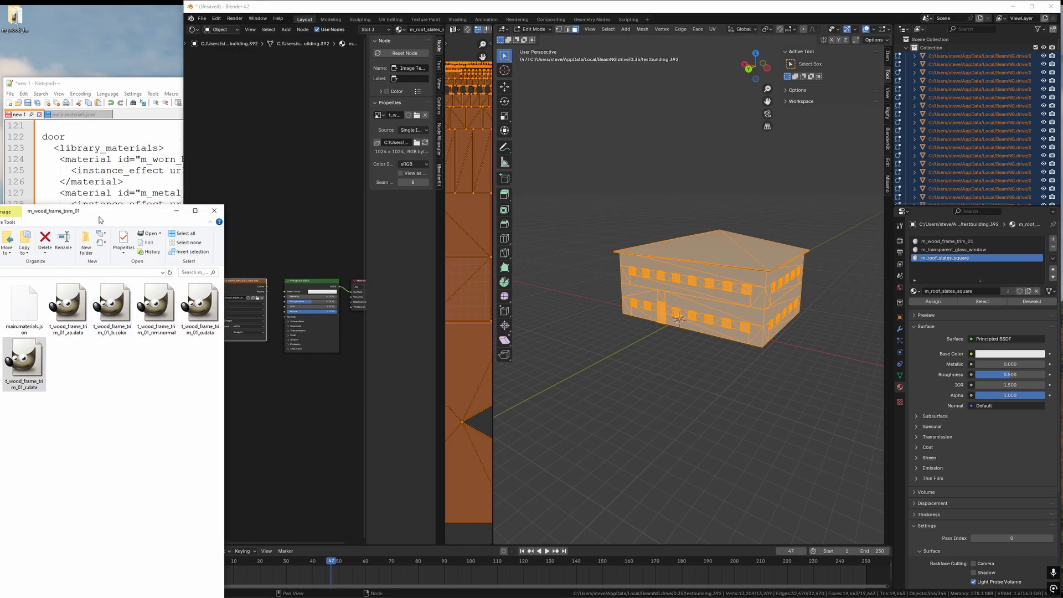
left_click_drag(99, 216, 0, 158)
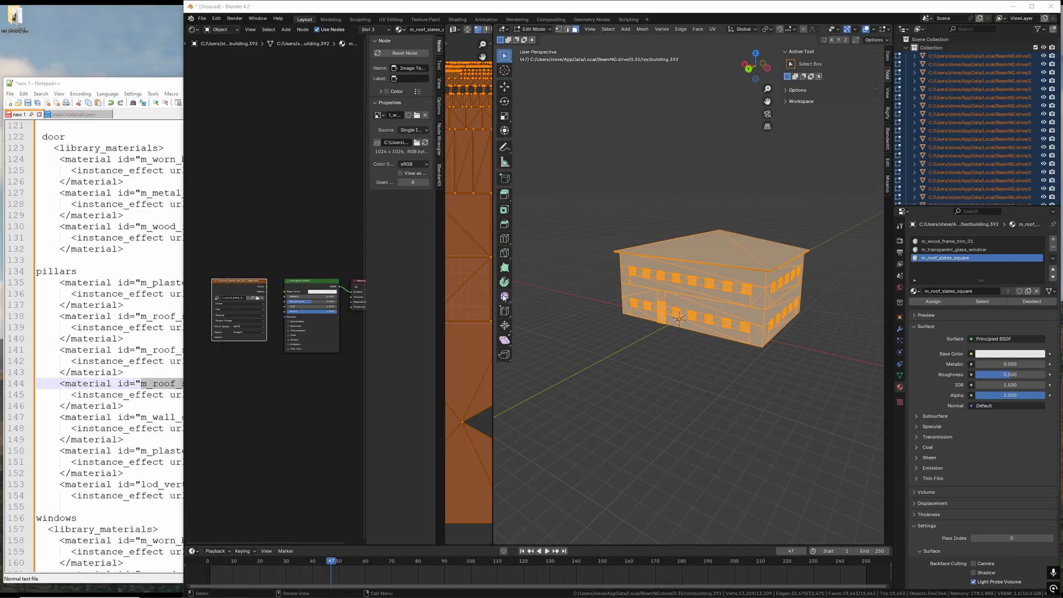
left_click_drag(443, 326, 339, 323)
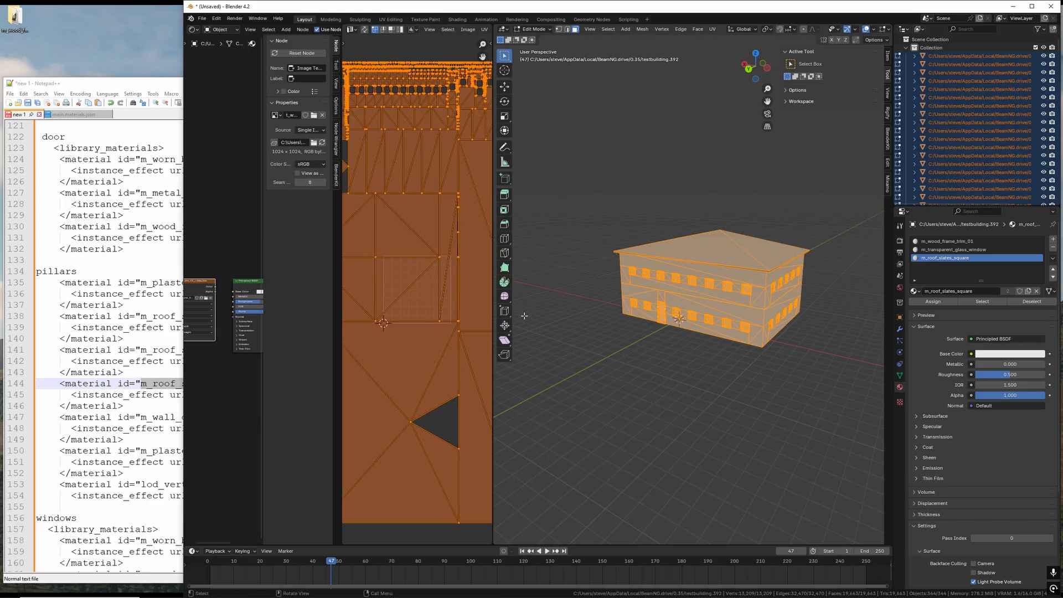
scroll(415, 301, "down", 2)
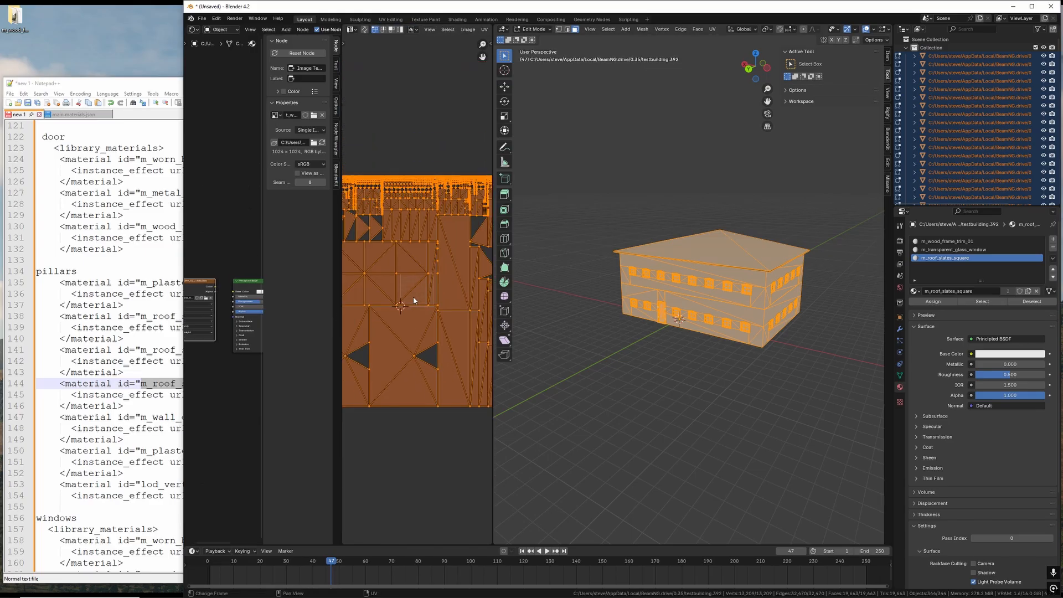
left_click_drag(492, 293, 431, 294)
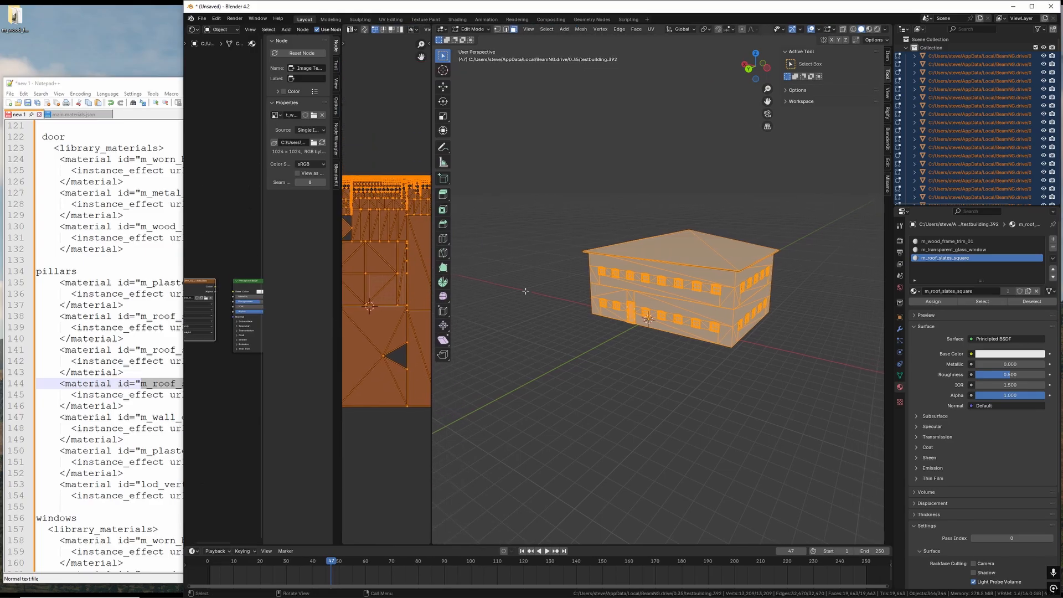
scroll(621, 298, "up", 5)
scroll(621, 298, "down", 5)
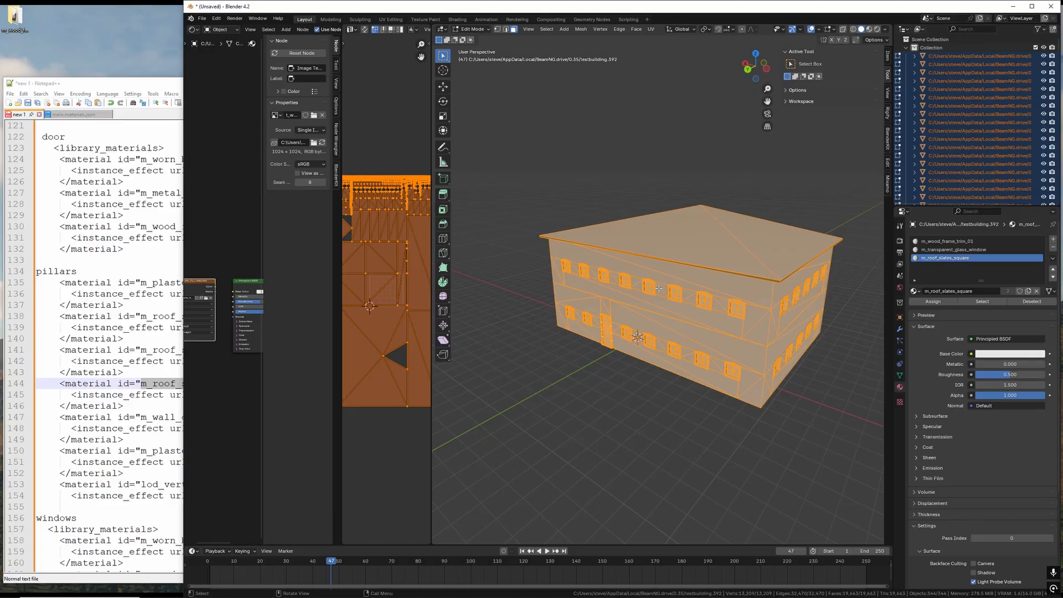
Deselect the building's geometry, make one of its glass window parts active, and return to Object Mode
left_click(633, 403)
middle_click_drag(604, 350, 613, 338)
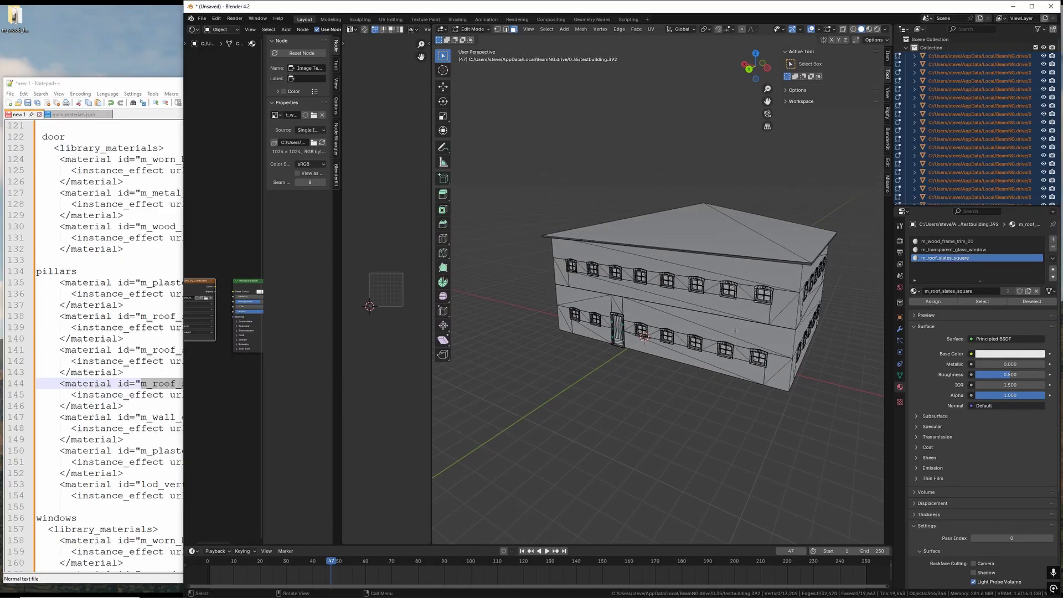
left_click(758, 296)
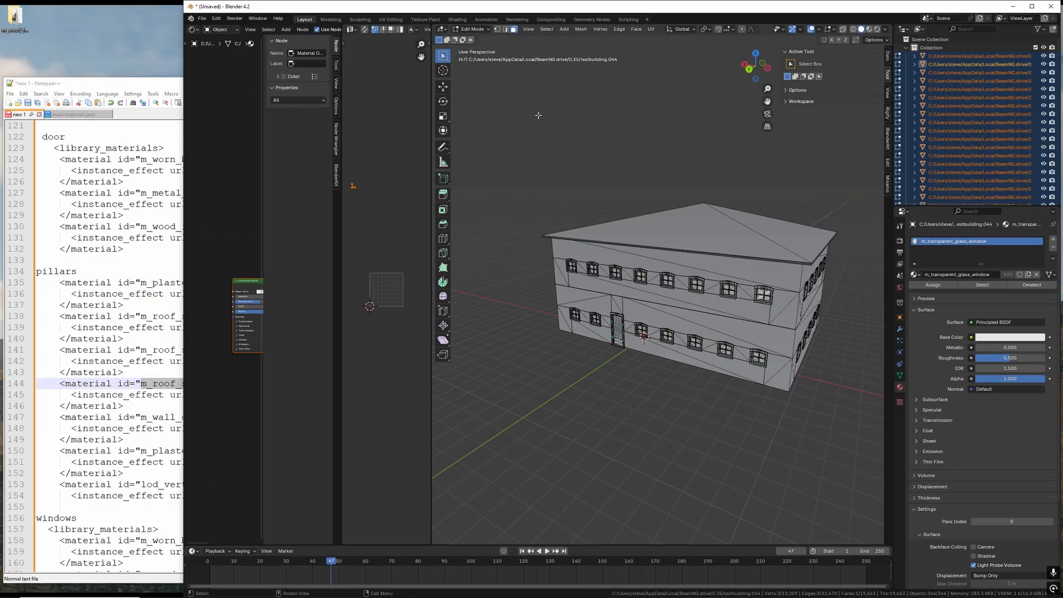
left_click(472, 29)
left_click(467, 39)
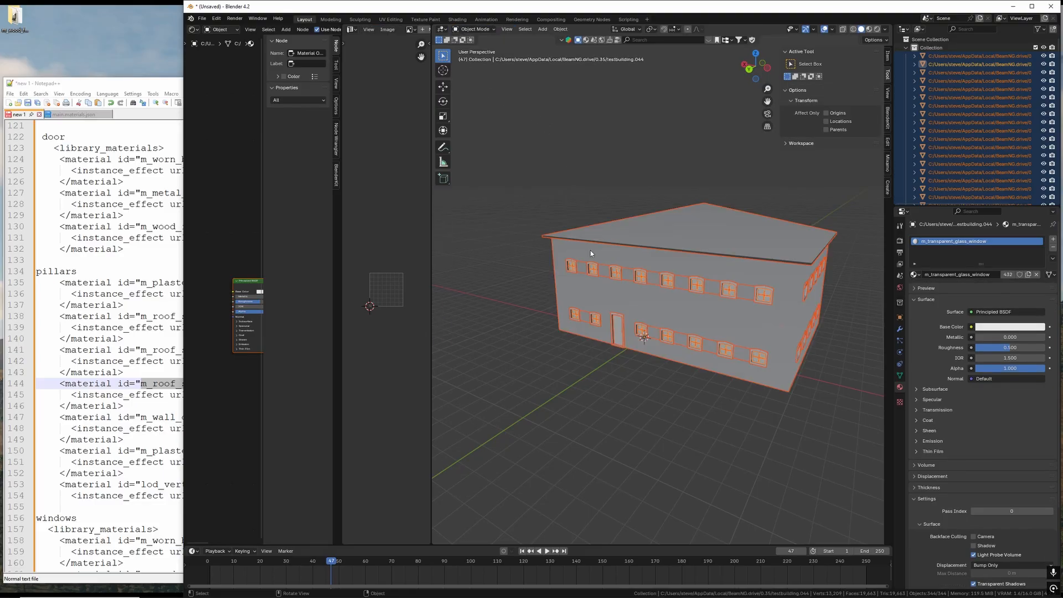
Clear the object selection and pick a wood frame part and a glass window part to examine how the windows are separated
key("alt+a")
left_click(570, 265)
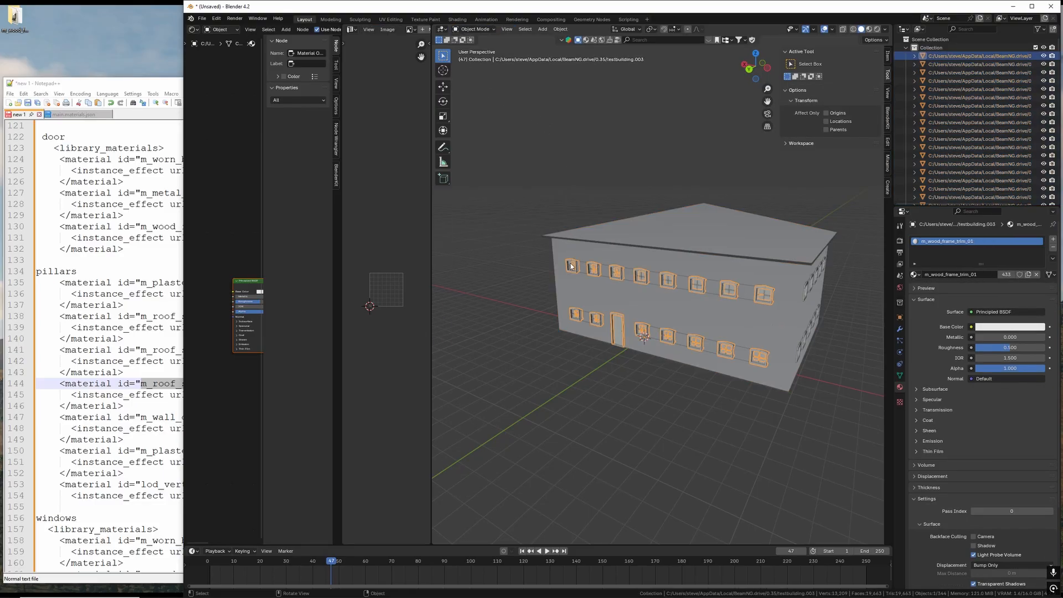
scroll(573, 355, "up", 7)
left_click(681, 247)
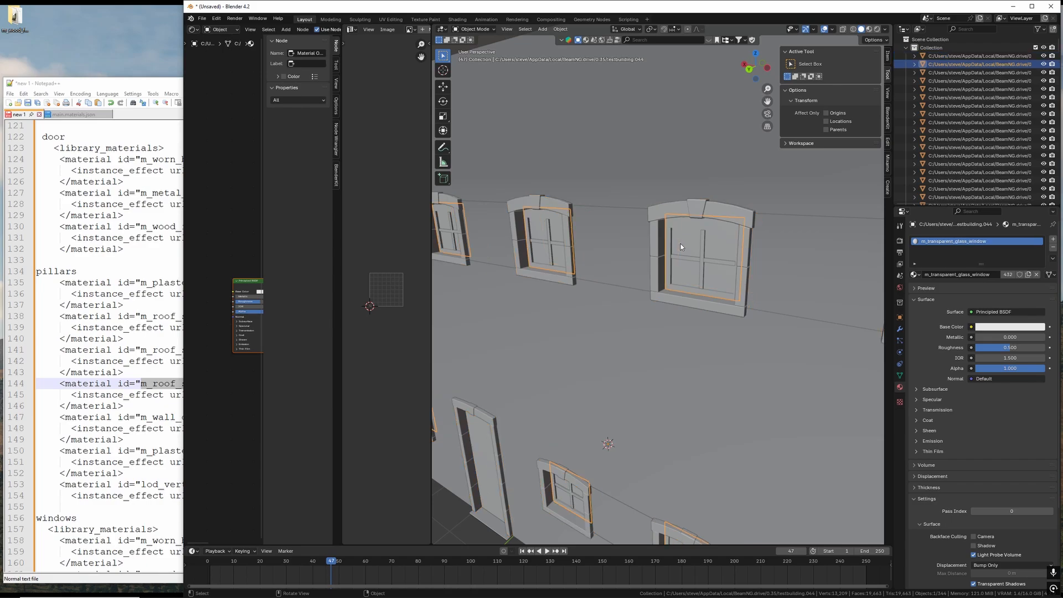
scroll(669, 337, "down", 2)
scroll(669, 338, "down", 5)
mouse_move(643, 317)
middle_mouse_down()
mouse_move(686, 322)
mouse_move(620, 311)
mouse_move(629, 319)
middle_mouse_up()
scroll(629, 320, "down", 3)
scroll(564, 210, "down", 3)
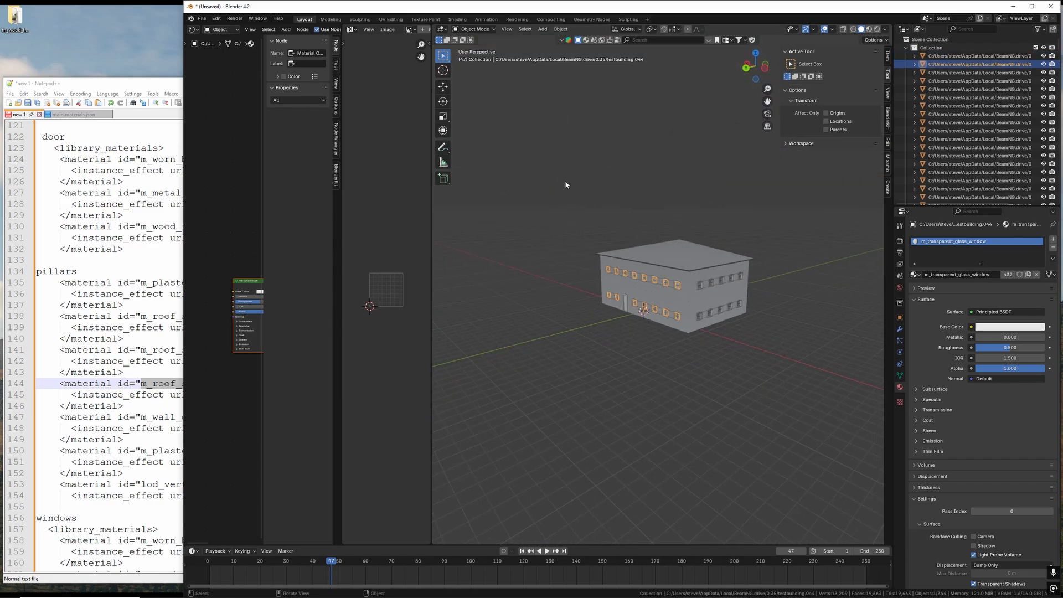
Select all parts of the building and open the Collada export dialog
left_click_drag(565, 181, 772, 382)
scroll(726, 273, "down", 1)
middle_click_drag(726, 277, 692, 290)
left_click(203, 18)
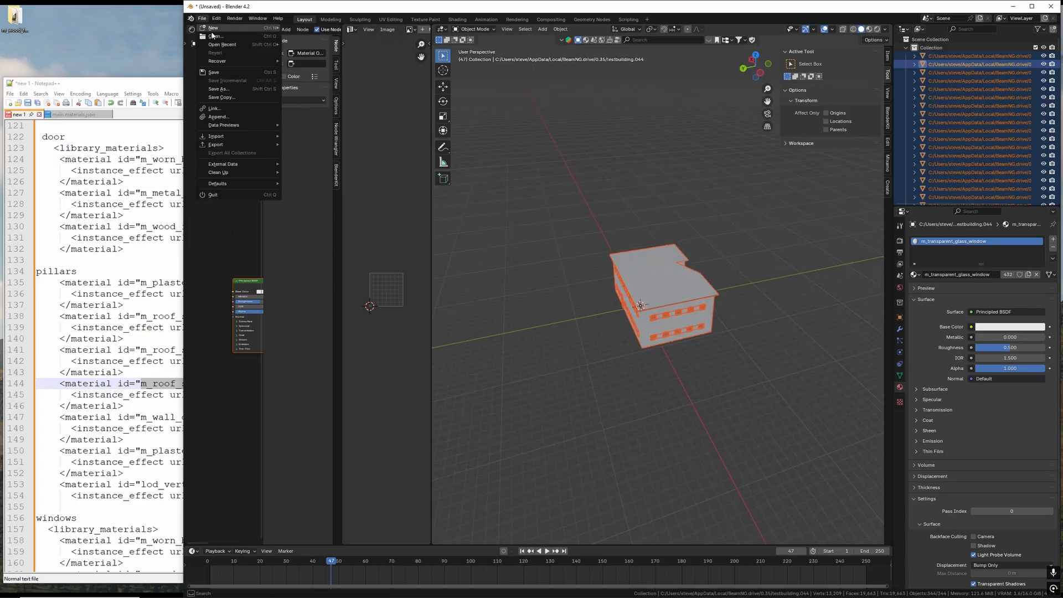
mouse_move(227, 147)
left_click(310, 144)
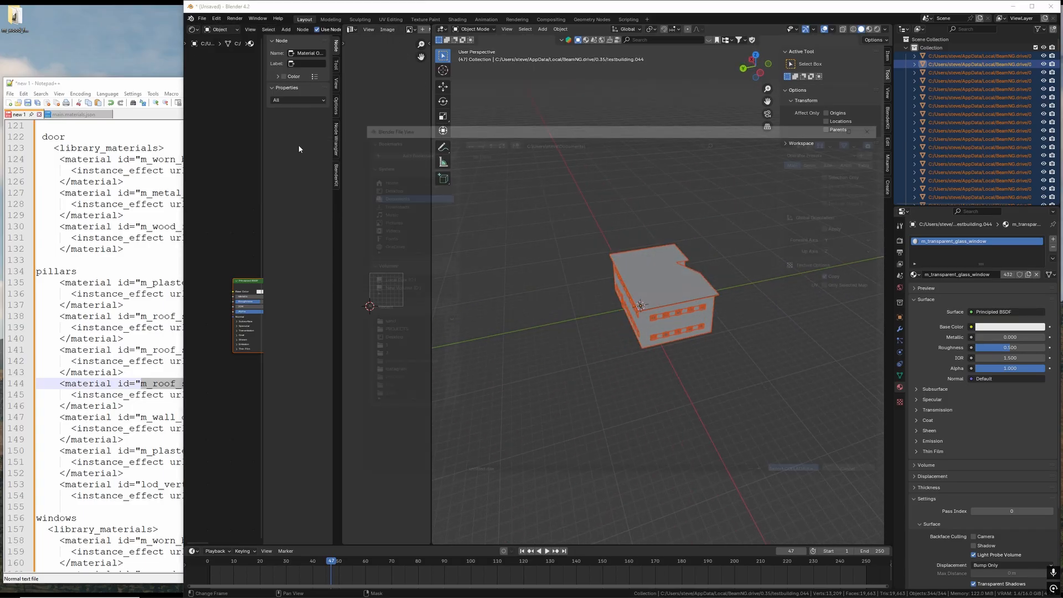
left_click(833, 179)
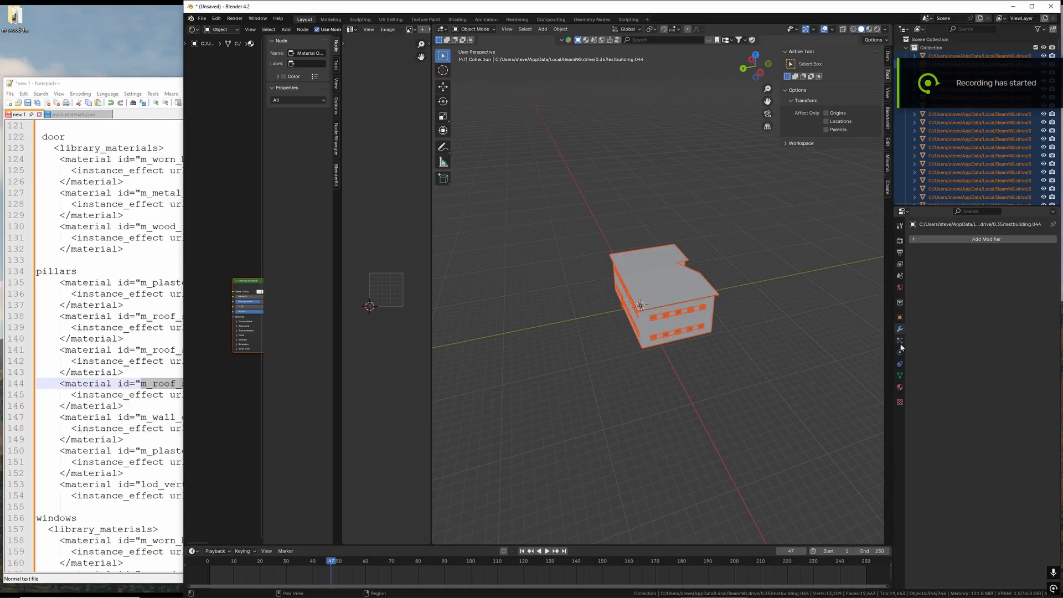
Merge the vertices of all building parts by distance in Edit Mode, using a merge distance of 0.001 m
left_click(901, 343)
left_click(900, 351)
left_click(900, 329)
scroll(688, 348, "up", 2)
scroll(687, 349, "up", 3)
left_click(474, 29)
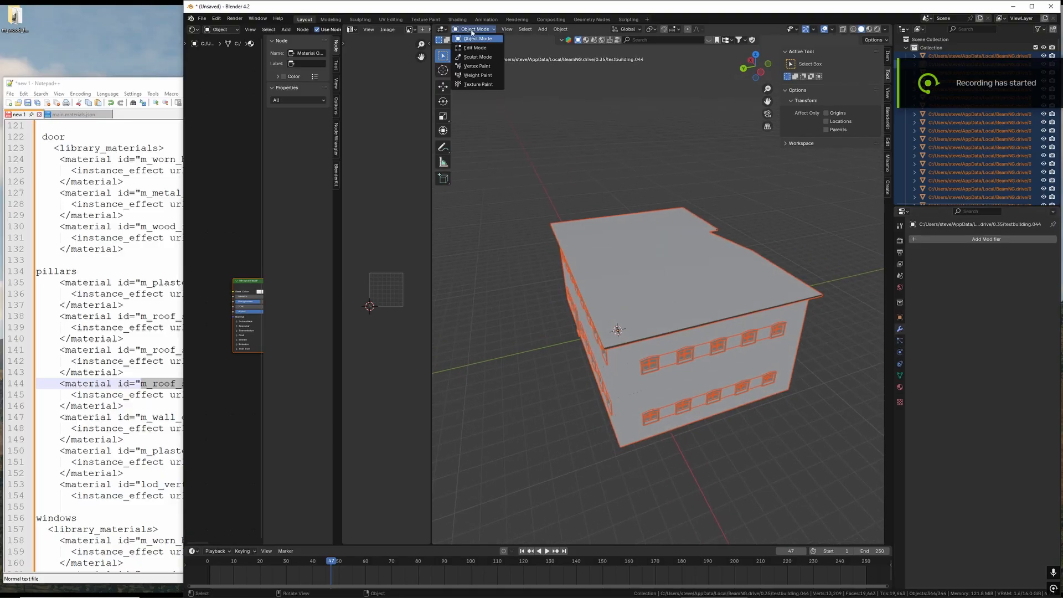
left_click(475, 50)
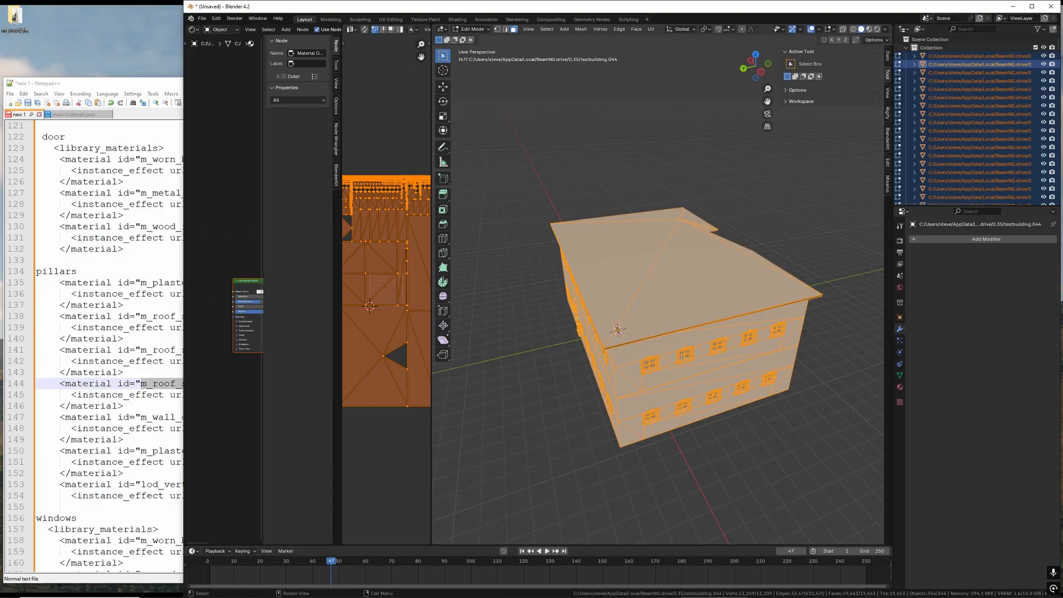
key("m")
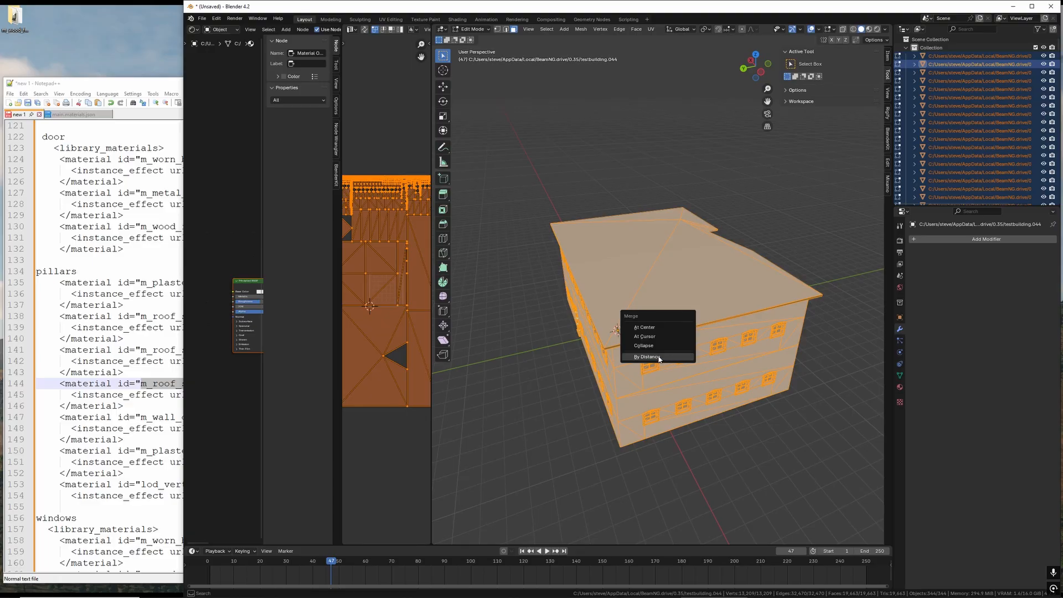
left_click(658, 358)
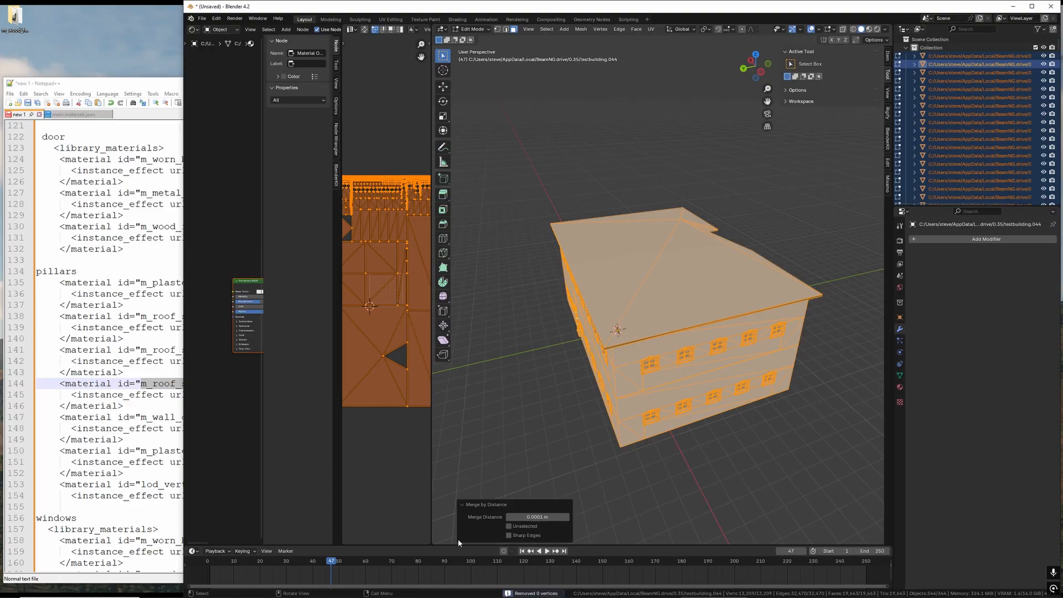
left_click(518, 517)
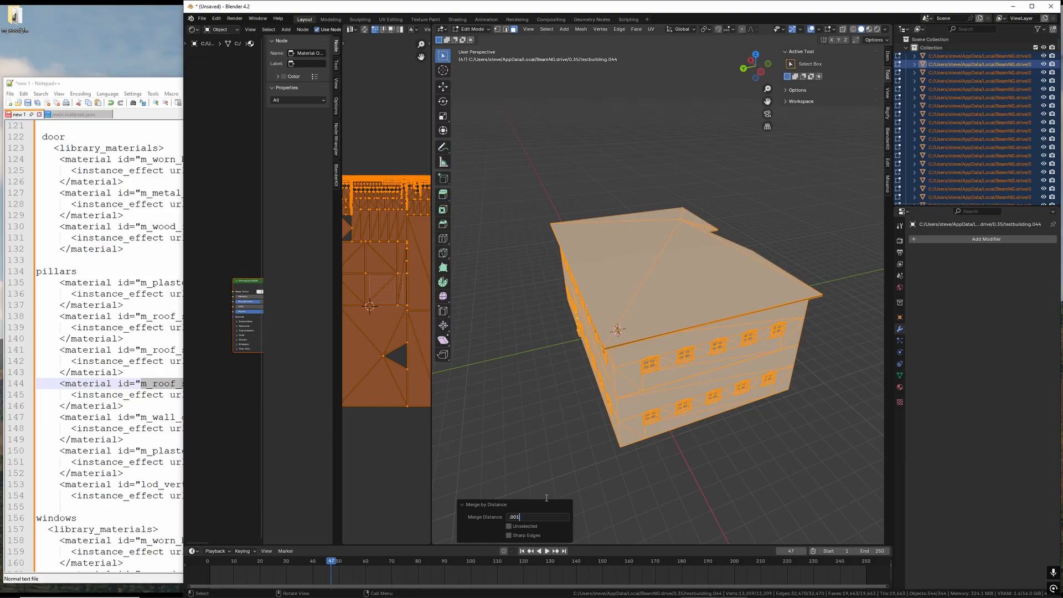
key("Return")
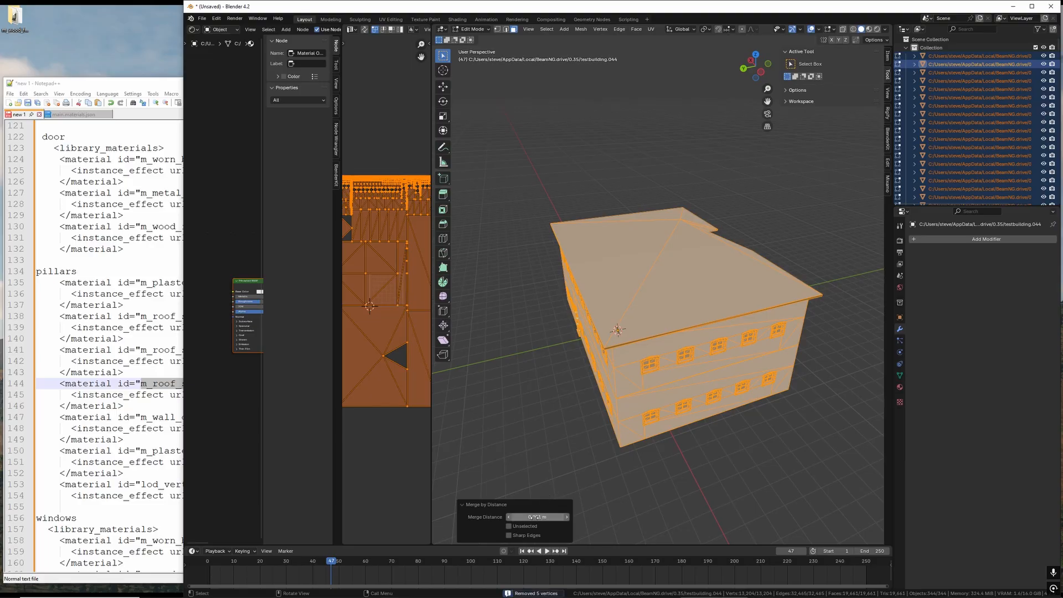
Export the building in Collada format as untitled.dae and open that desktop file in Notepad++
left_click(203, 19)
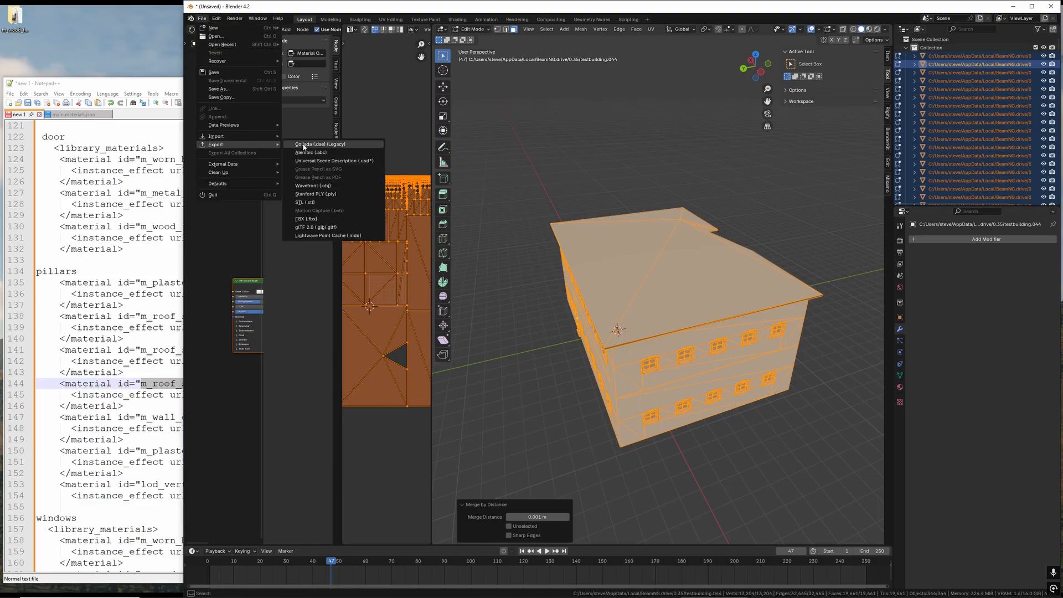
left_click(303, 145)
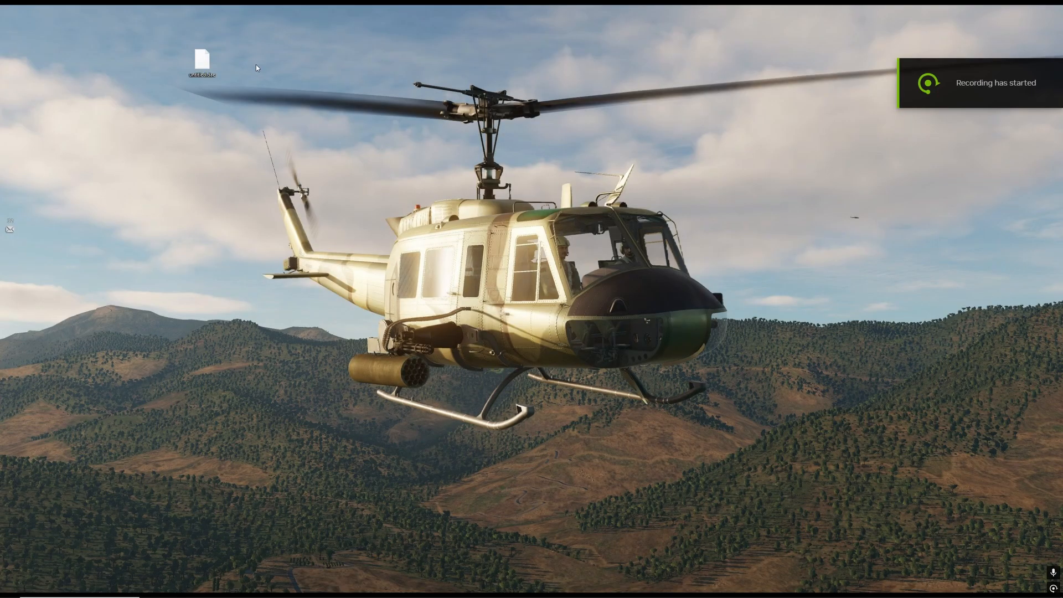
right_click(201, 65)
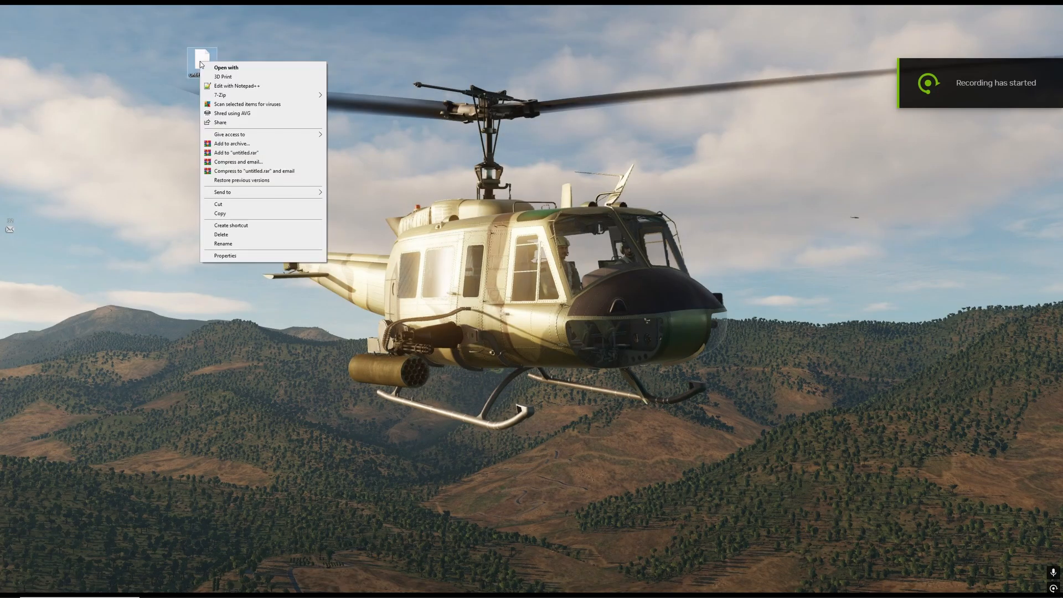
left_click(233, 86)
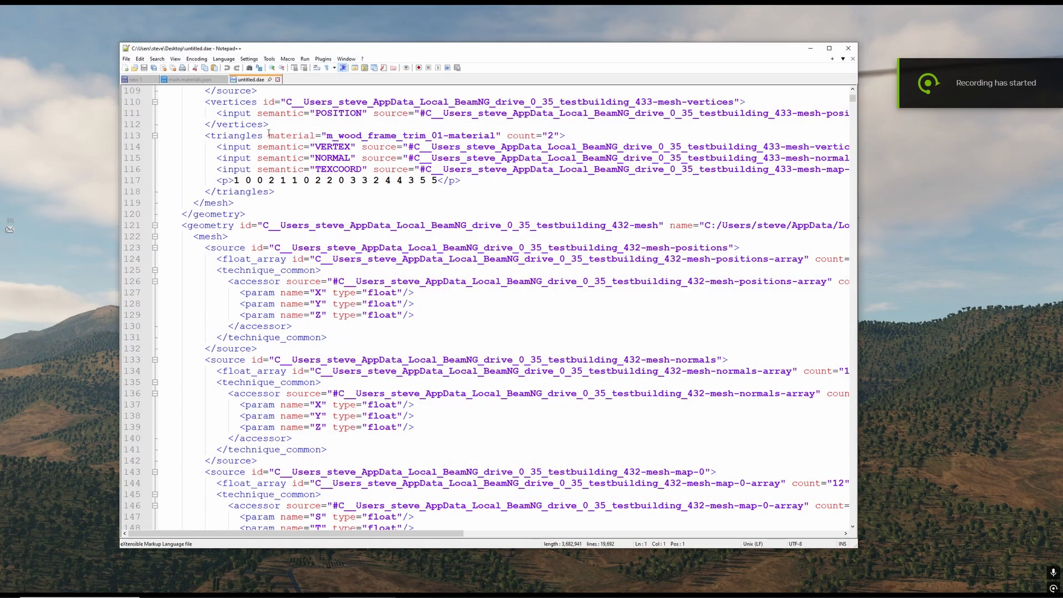
Search untitled.dae for "material" and go through the matches to examine the material names assigned to the meshes
scroll(464, 379, "down", 20)
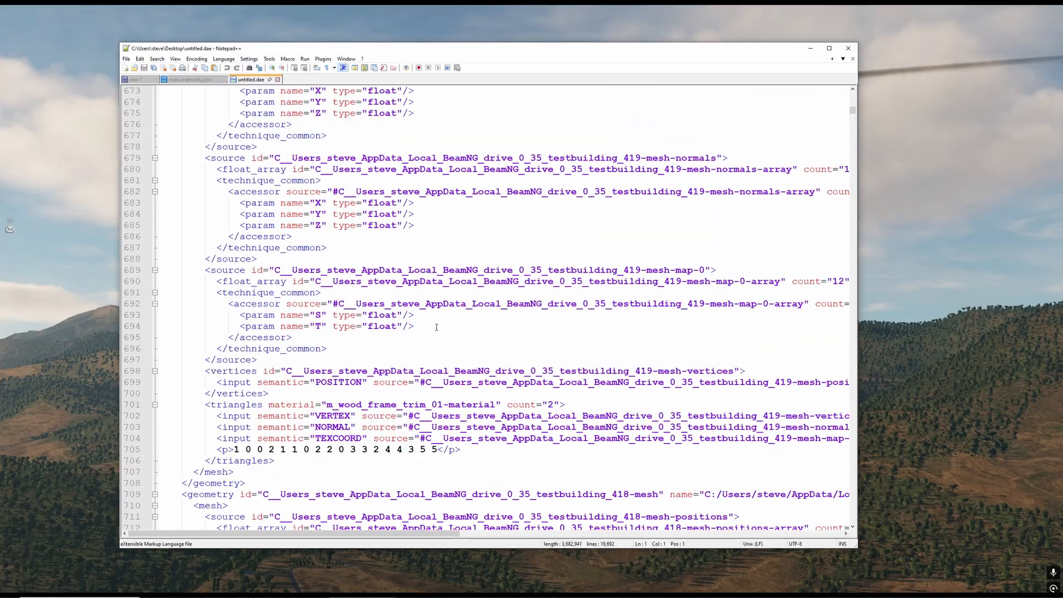
left_click_drag(438, 259, 437, 327)
key("ctrl+f")
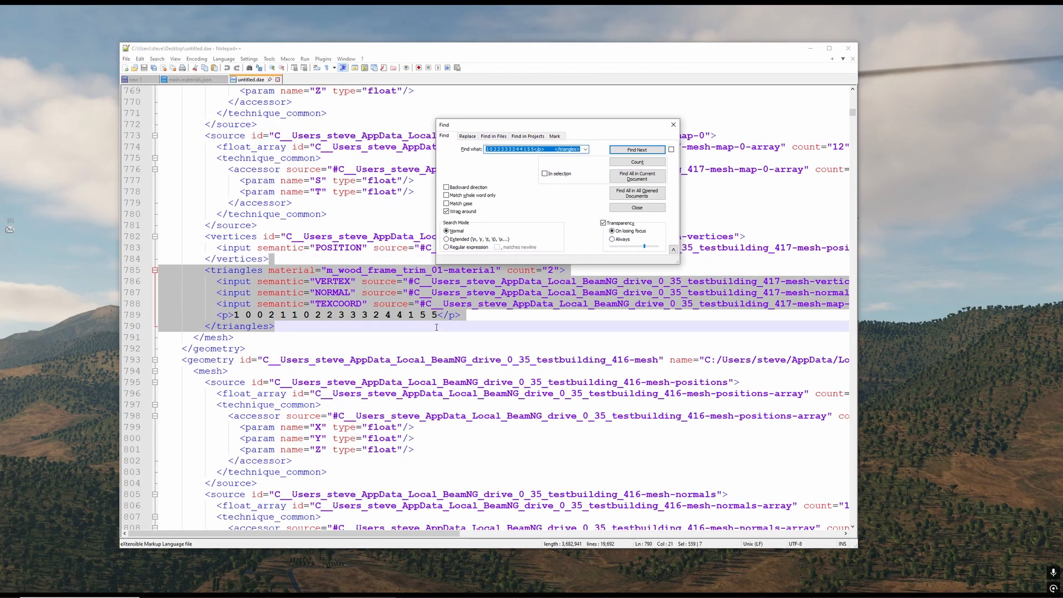
key("Return")
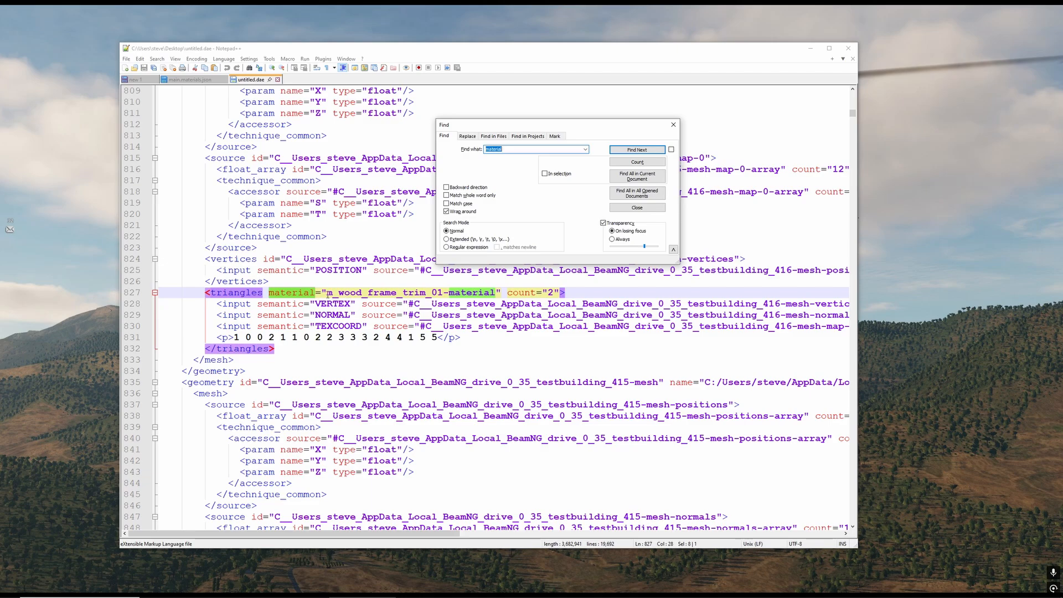
left_click(327, 293)
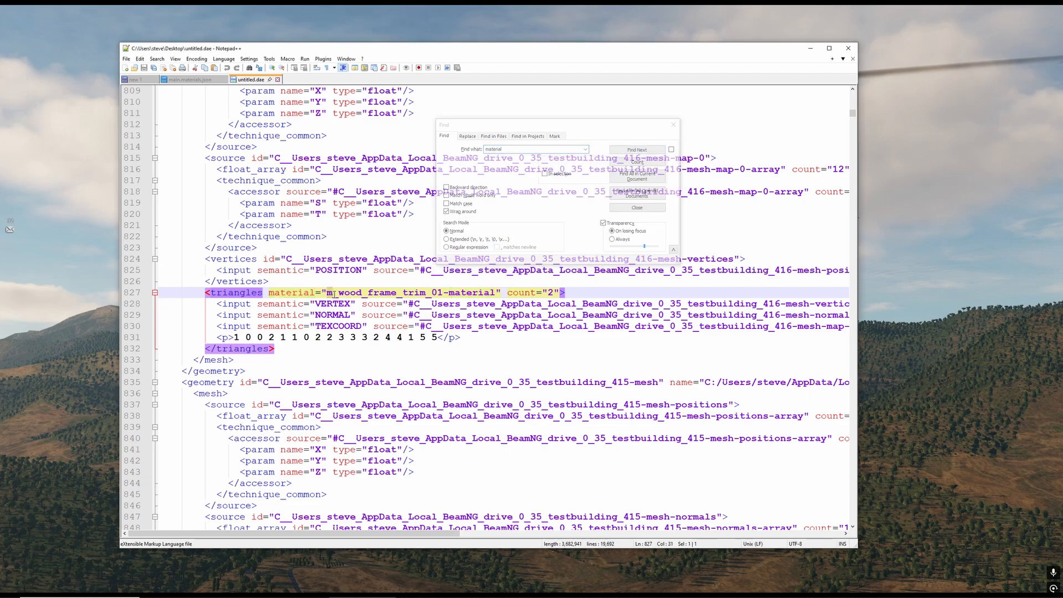
left_click(639, 150)
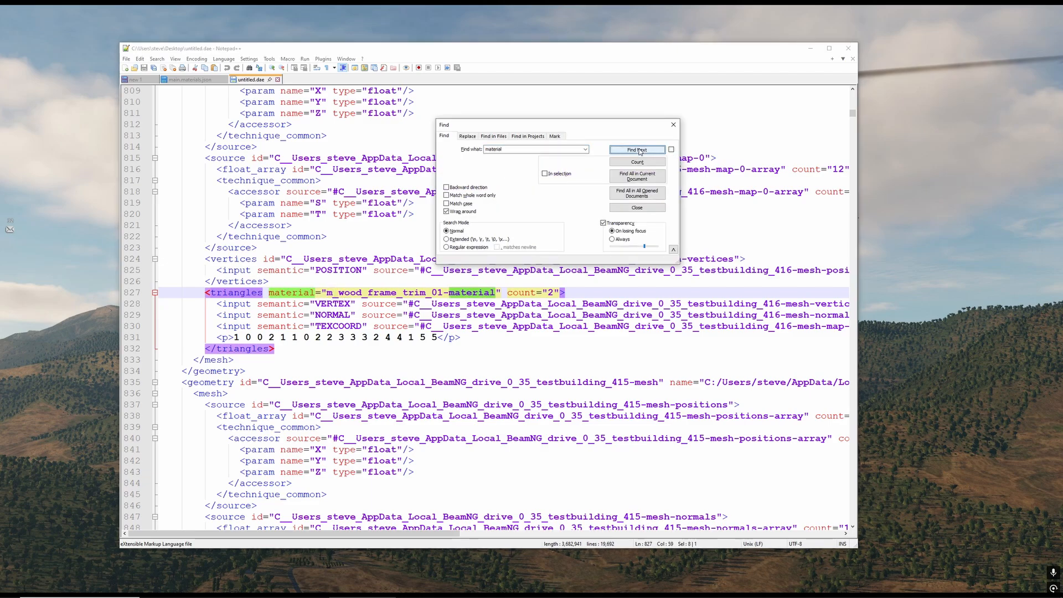
left_click(640, 150)
left_click(639, 150)
left_click(640, 150)
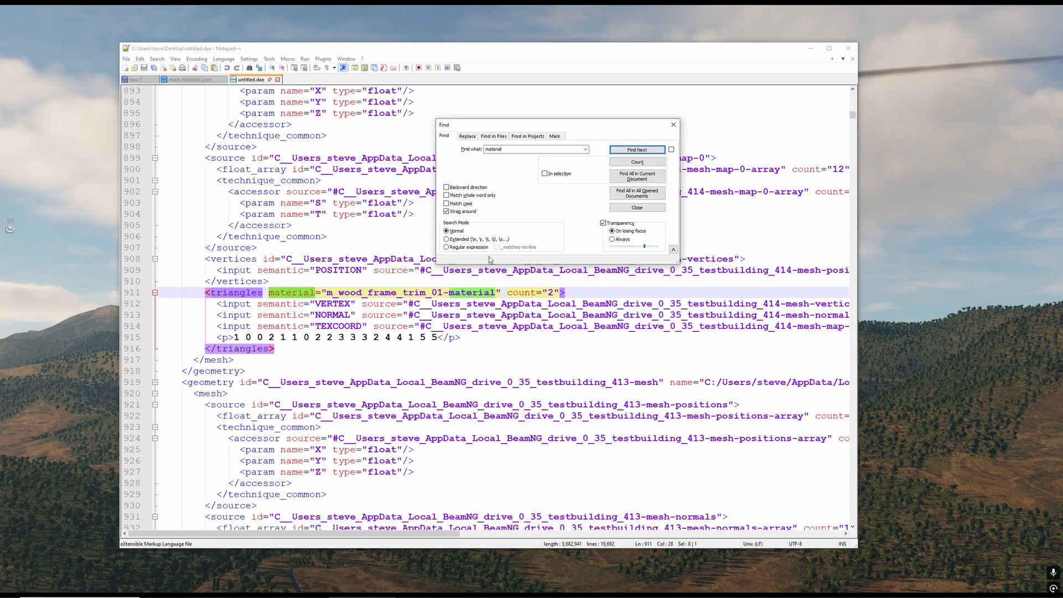
Close the search and examine the m_wood_frame_trim_01 material reference on line 911 of untitled.dae
left_click(673, 126)
left_click(391, 292)
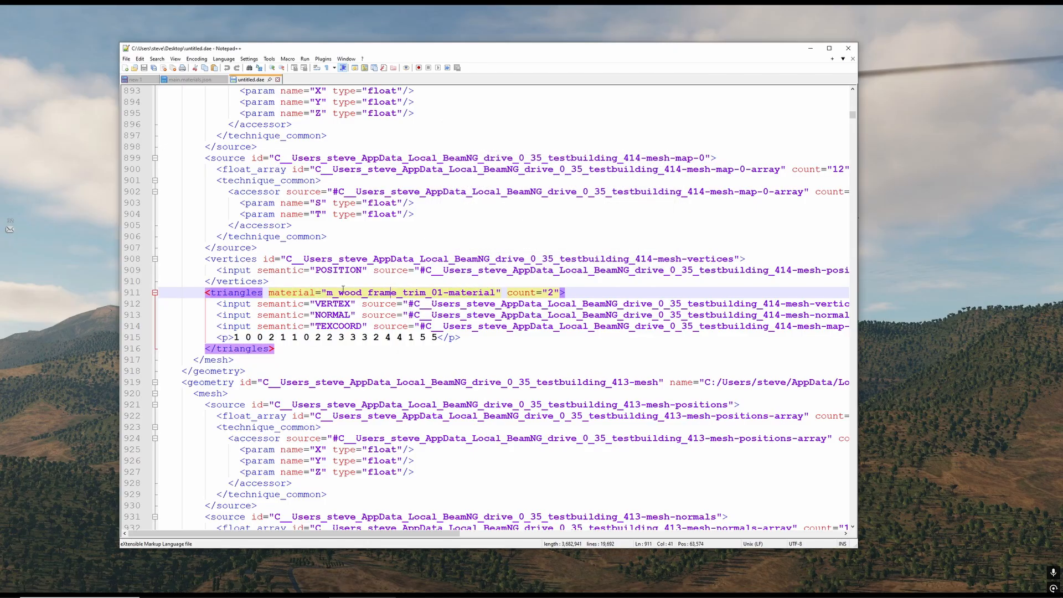
left_click_drag(324, 292, 404, 292)
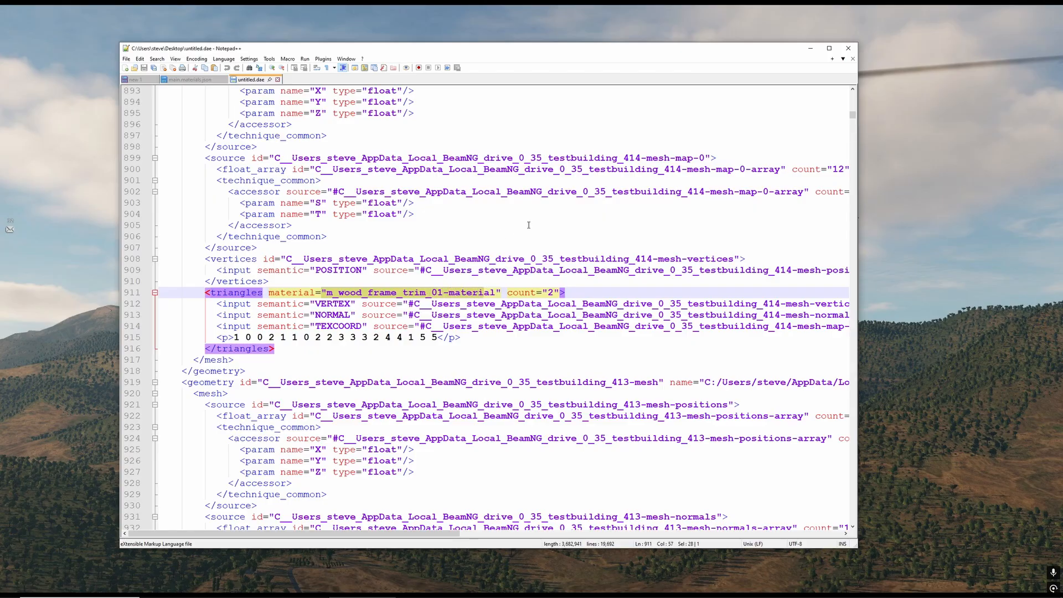
scroll(478, 265, "up", 20)
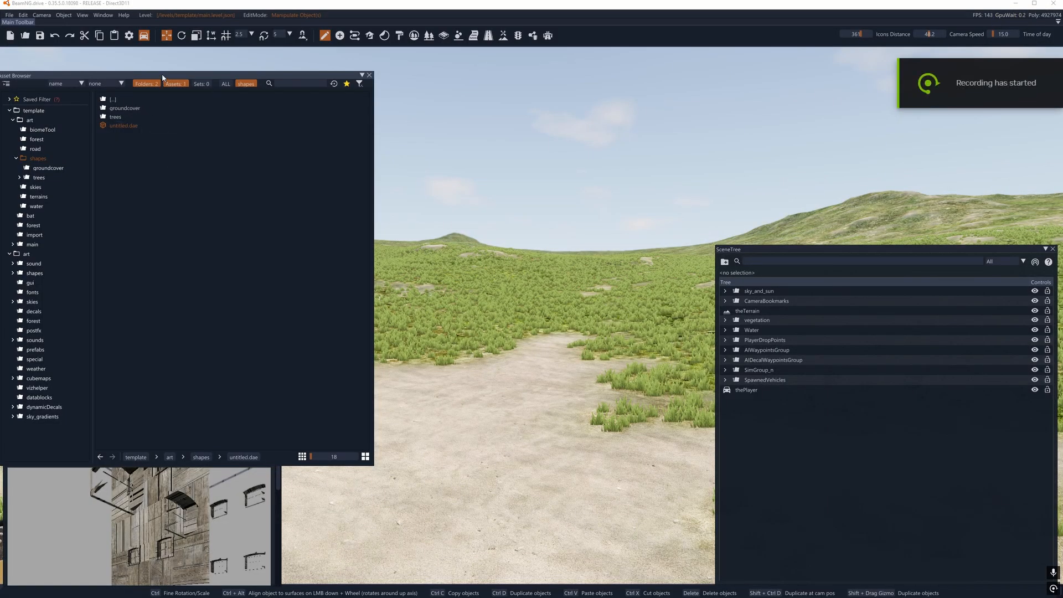
Switch to the BeamNG.drive world editor and place untitled.dae from the template's art/shapes folder on the terrain
left_click_drag(162, 76, 161, 90)
left_click_drag(123, 140, 583, 302)
Fly around the placed building and examine the textures on its walls, windows and roof from several sides
mouse_move(584, 301)
right_mouse_down()
mouse_move(565, 266)
mouse_move(532, 266)
mouse_move(543, 354)
mouse_move(498, 359)
mouse_move(488, 388)
mouse_move(543, 354)
mouse_move(532, 299)
mouse_move(498, 354)
mouse_move(499, 376)
mouse_move(476, 343)
mouse_move(465, 382)
mouse_move(454, 354)
mouse_move(410, 365)
mouse_move(465, 360)
mouse_move(421, 360)
mouse_move(443, 355)
mouse_move(476, 366)
mouse_move(493, 355)
mouse_move(393, 365)
mouse_move(368, 385)
mouse_move(316, 360)
mouse_move(189, 363)
right_mouse_up()
key("w")
key("s")
key("w")
key("w")
key("s")
key("w")
key("s")
key("d")
key("w")
key("s")
key("a")
key("a")
key("w")
key("s")
key("a")
key("d")
key("w")
key("d")
key("s")
key("d")
key("d")
key("s")
key("d")
key("d")
right_click_drag(603, 329, 560, 320)
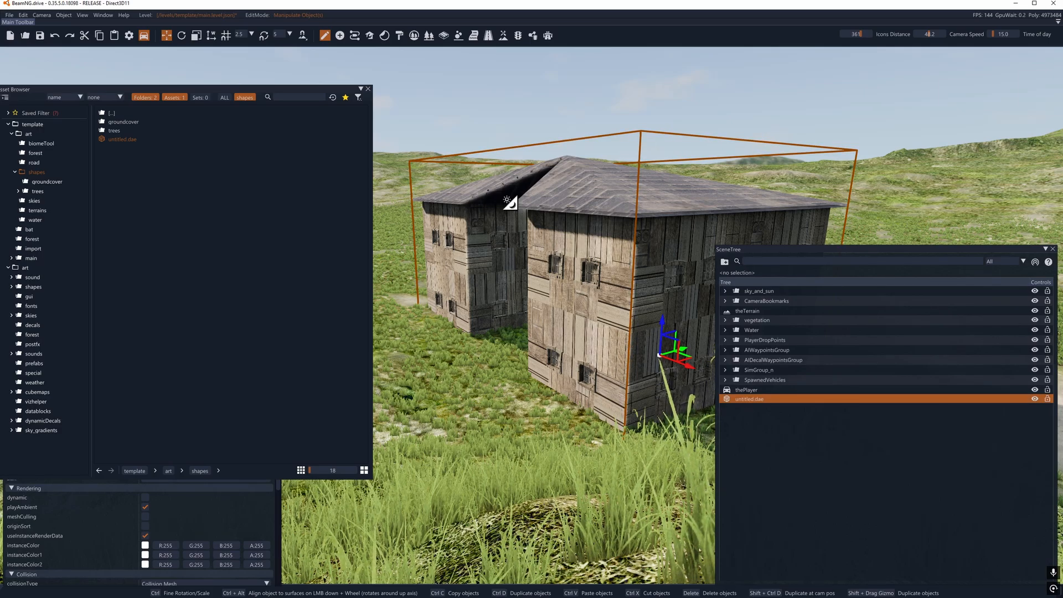
Close the Asset Browser, open the Building Architect, and load a saved JSON building file from /levels/template/bat/
left_click(367, 89)
left_click(277, 340)
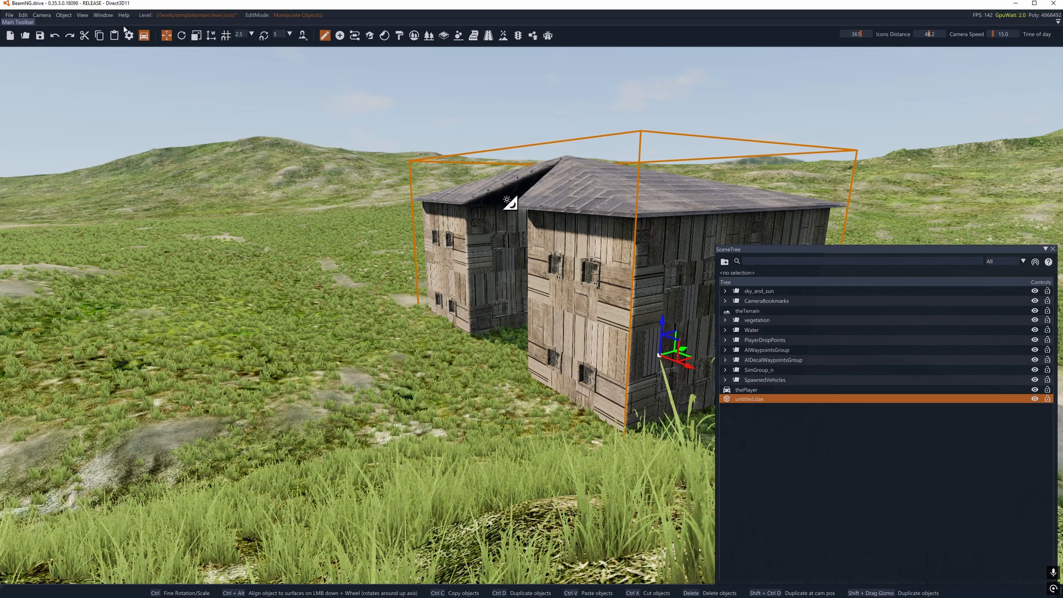
left_click(369, 37)
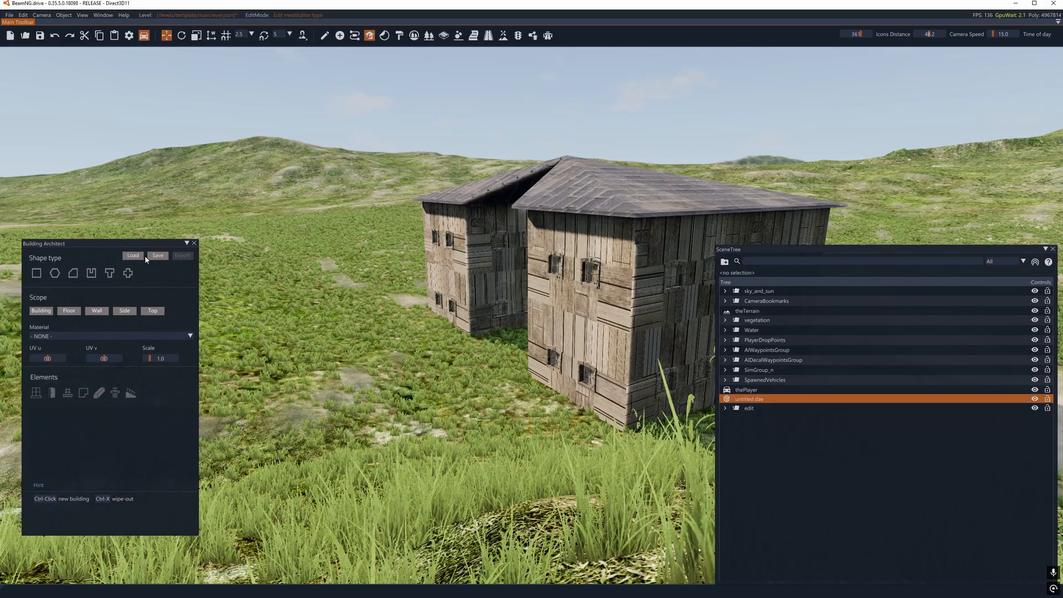
left_click(133, 256)
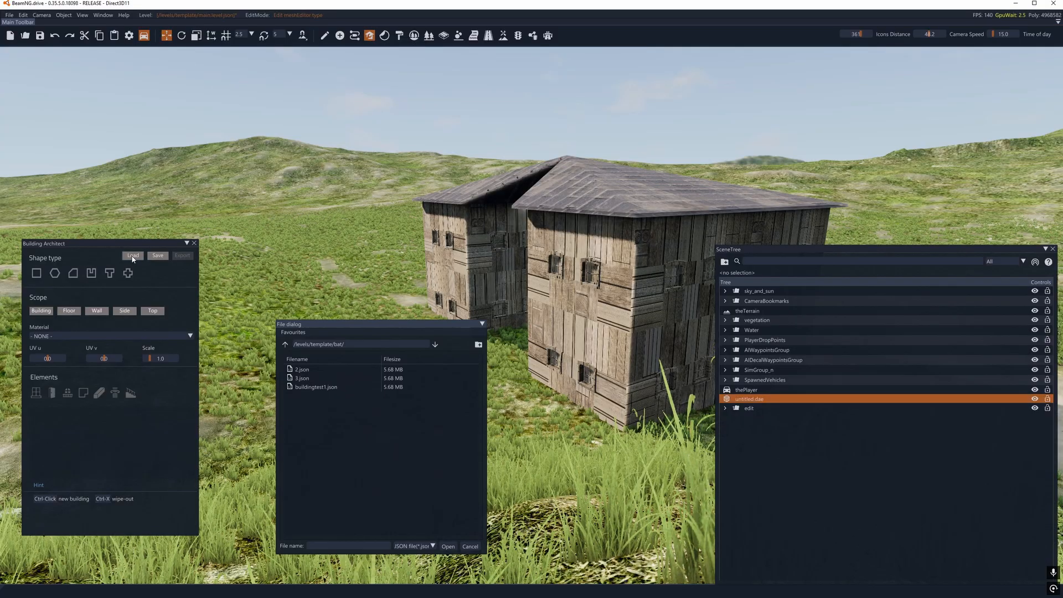
left_click(447, 546)
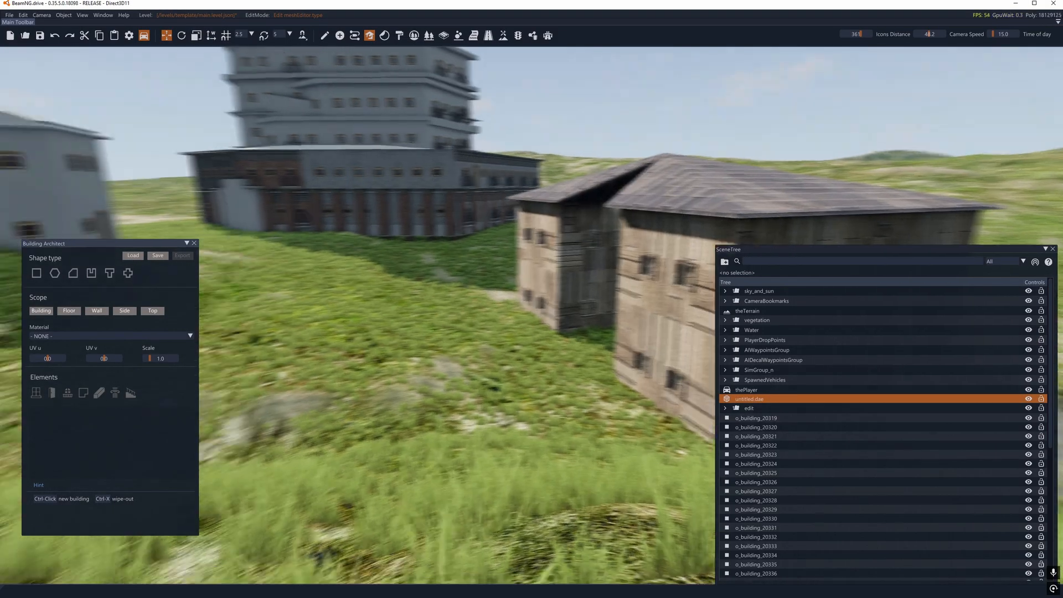
Fly to the loaded multi-storey building with balconies and select it in the Building scope
key("w")
key("d")
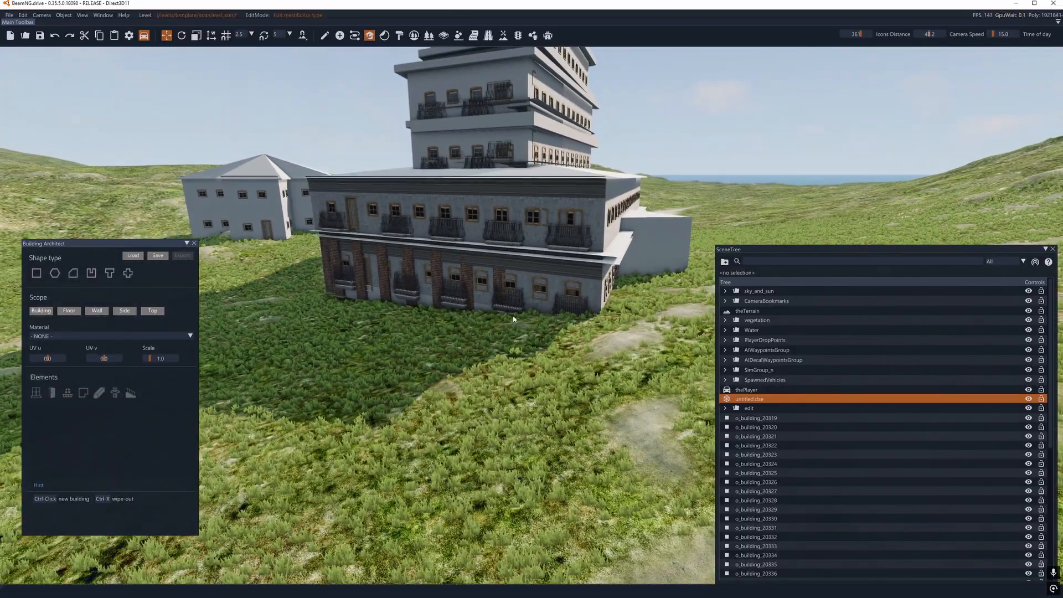
left_click(524, 285)
key("a")
mouse_move(524, 289)
right_mouse_down()
mouse_move(443, 304)
mouse_move(531, 299)
mouse_move(587, 266)
mouse_move(598, 311)
mouse_move(554, 327)
mouse_move(515, 288)
right_mouse_up()
key("w")
key("d")
key("d")
key("s")
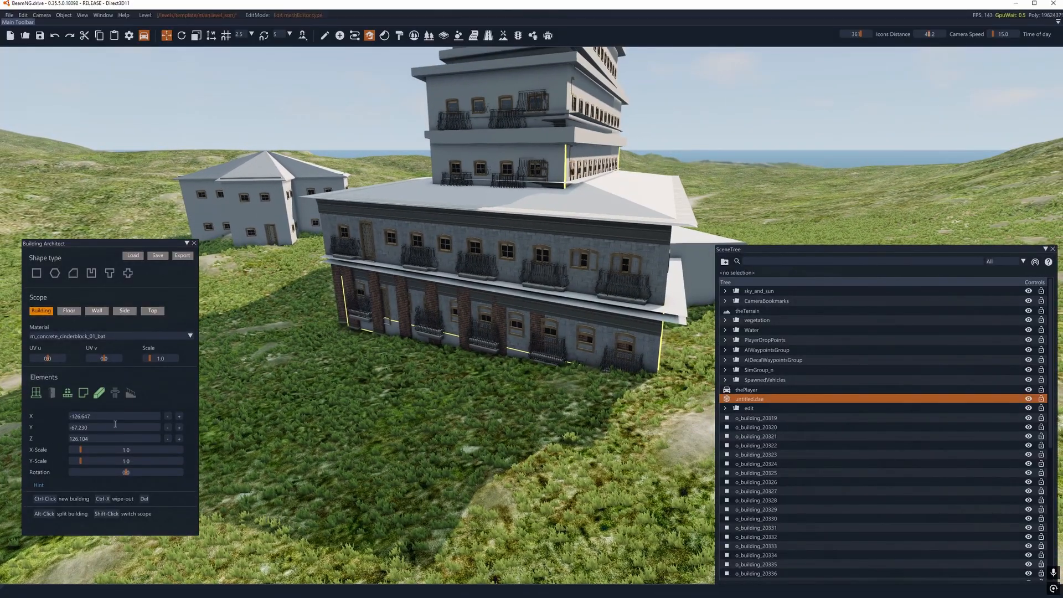
Shift the selected part of the multi-storey building along the X axis to X -124.647
left_click(179, 416)
left_click(179, 416)
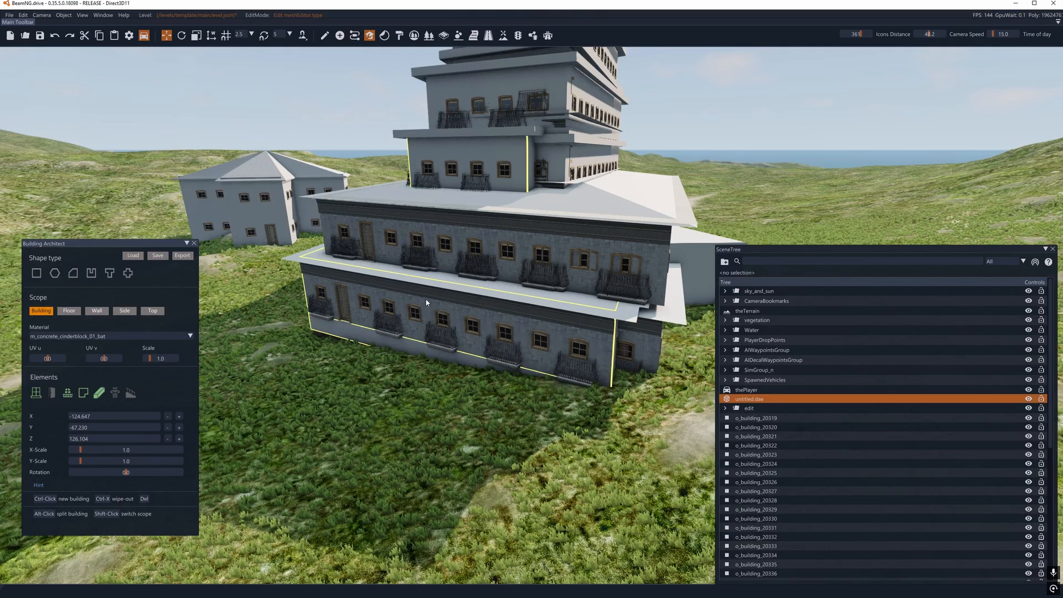
key("a")
right_click_drag(427, 302, 376, 298)
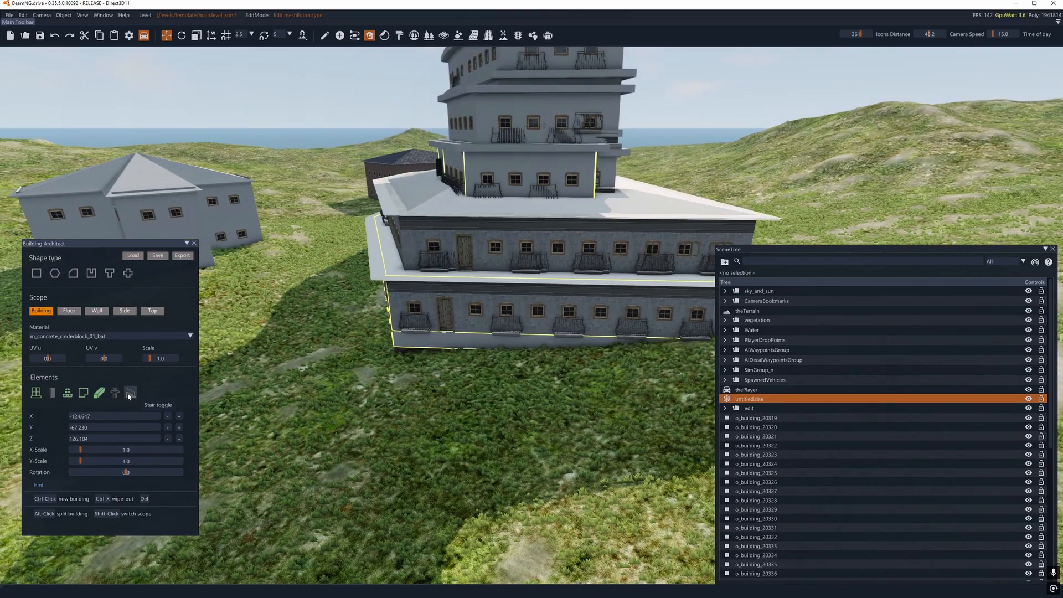
Fly around the multi-storey building to examine its facades, balconies and stepped roofs from the front and side
key("a")
key("w")
right_click_drag(354, 333, 283, 352)
key("s")
key("d")
key("d")
key("w")
key("s")
key("a")
key("w")
key("w")
key("a")
key("s")
key("d")
key("w")
key("d")
key("s")
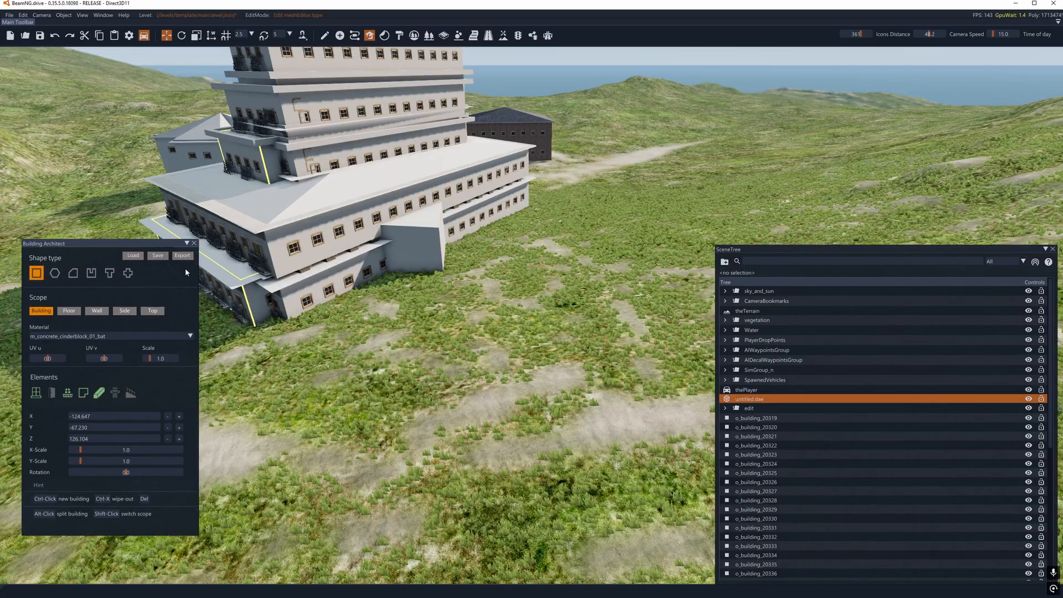
Place several new rectangular buildings on the open terrain beside the multi-storey building
key("d")
right_click_drag(421, 277, 484, 238)
left_click(483, 233, "ctrl")
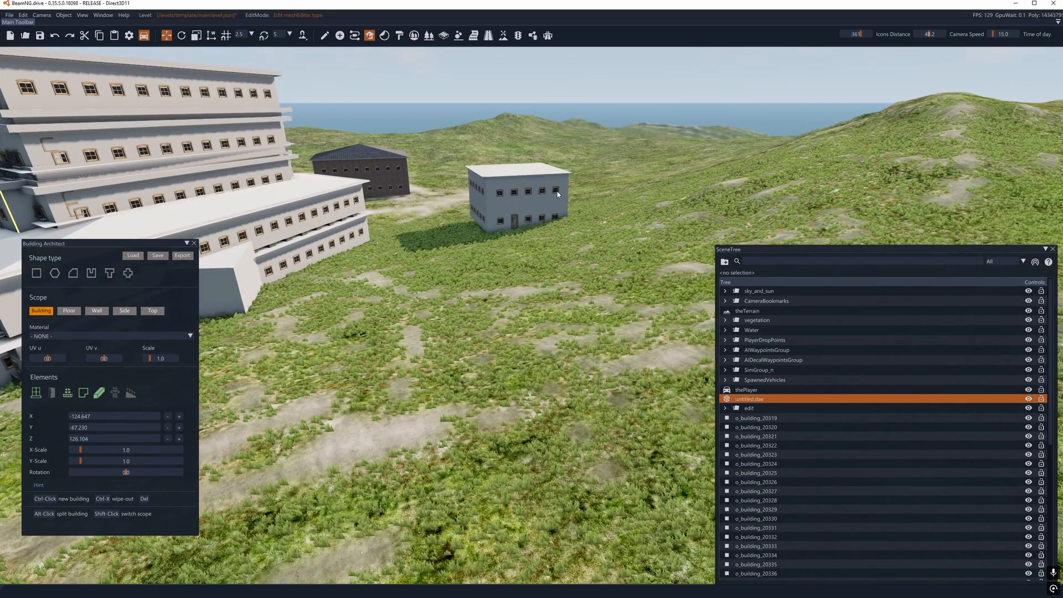
left_click(679, 228, "ctrl")
left_click(495, 347, "ctrl")
left_click(463, 171, "ctrl")
key("s")
right_click_drag(463, 171, 510, 186)
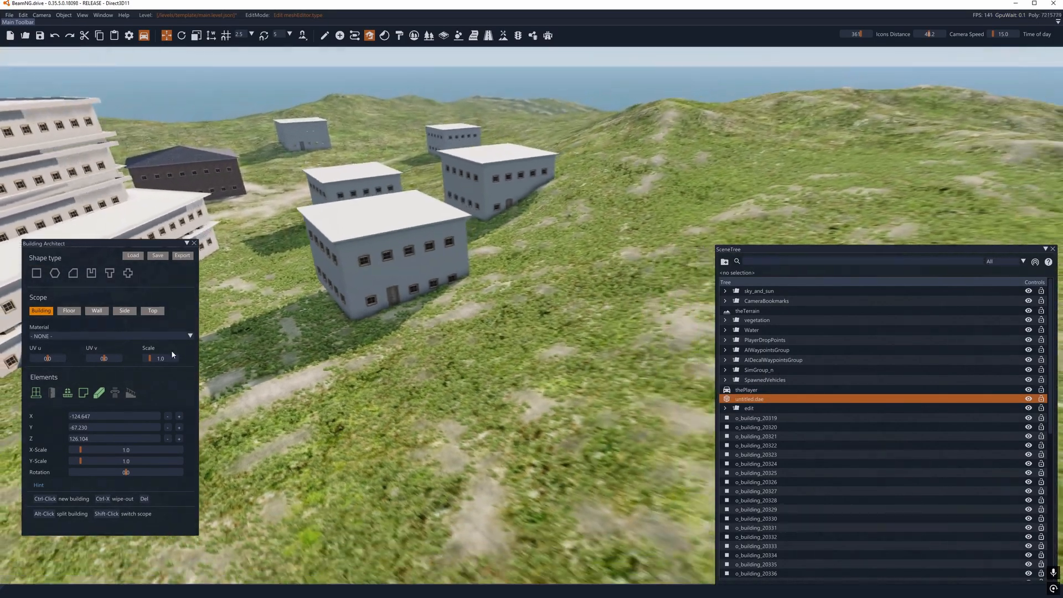
Switch to the cut-corner shape type and place three buildings of it on the hillside beyond the rectangular ones
left_click(73, 273)
right_click_drag(230, 313, 275, 294)
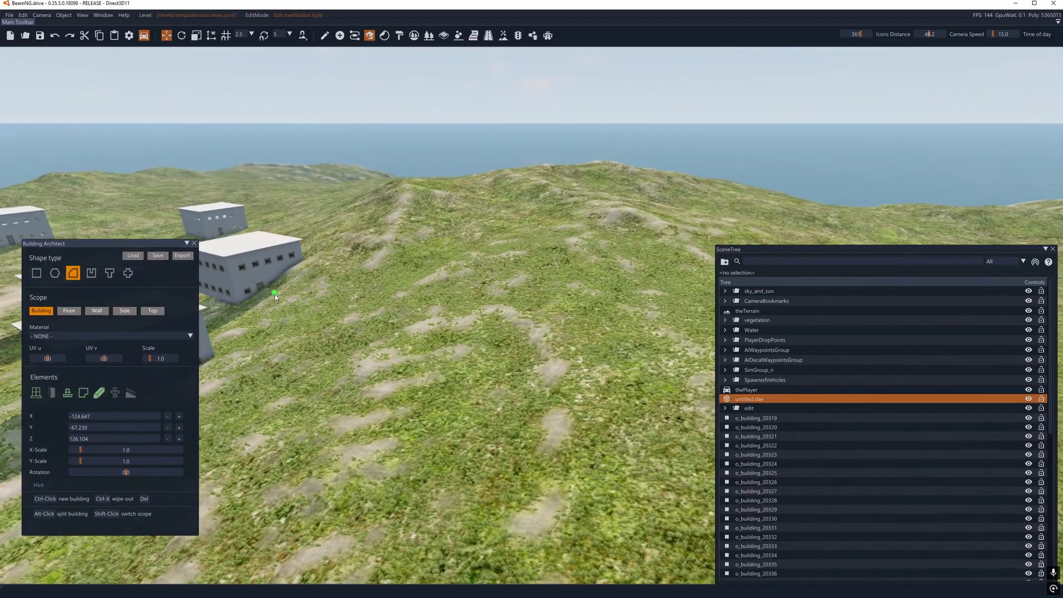
left_click(363, 215, "ctrl")
left_click(462, 237, "ctrl")
left_click(459, 327, "ctrl")
key("s")
right_click_drag(458, 327, 399, 348)
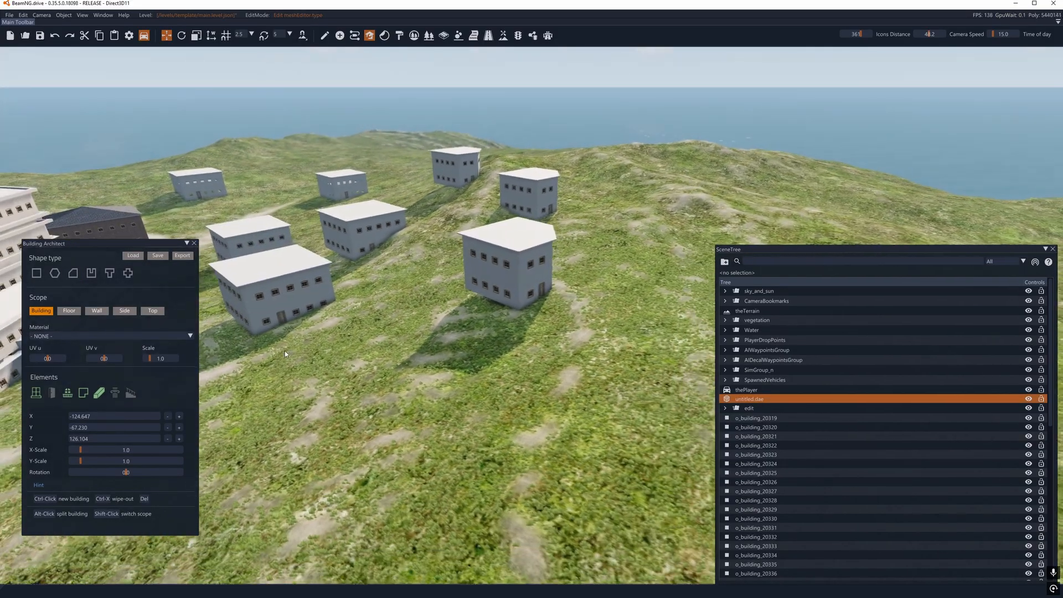
Select the nearest cut-corner building in the Building scope and examine the whole group of buildings from a distance
left_click_drag(165, 360, 153, 361)
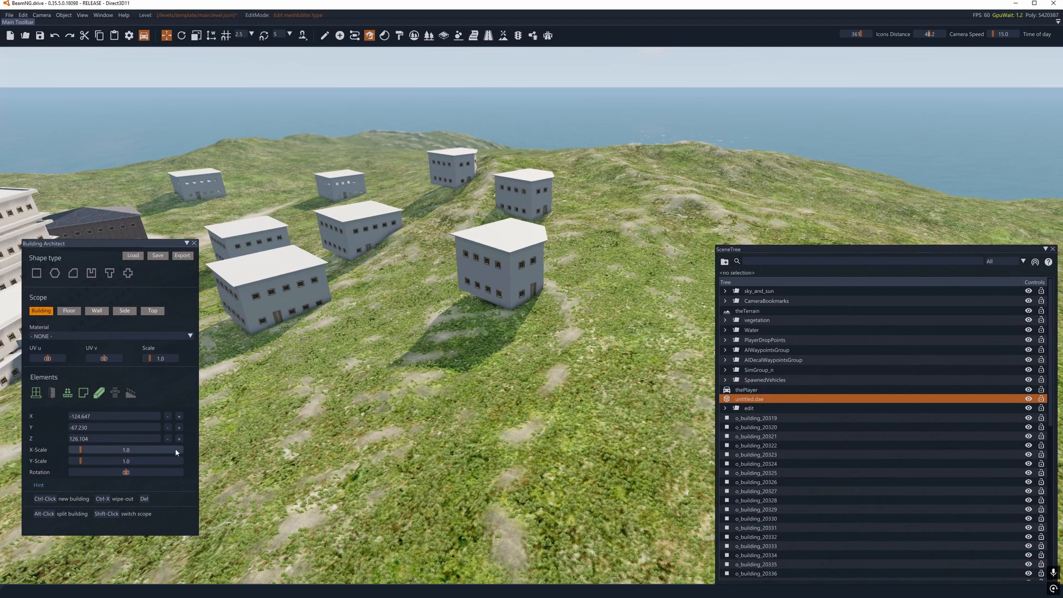
left_click(500, 274)
key("d")
right_click_drag(500, 274, 392, 262)
key("s")
key("w")
key("w")
key("s")
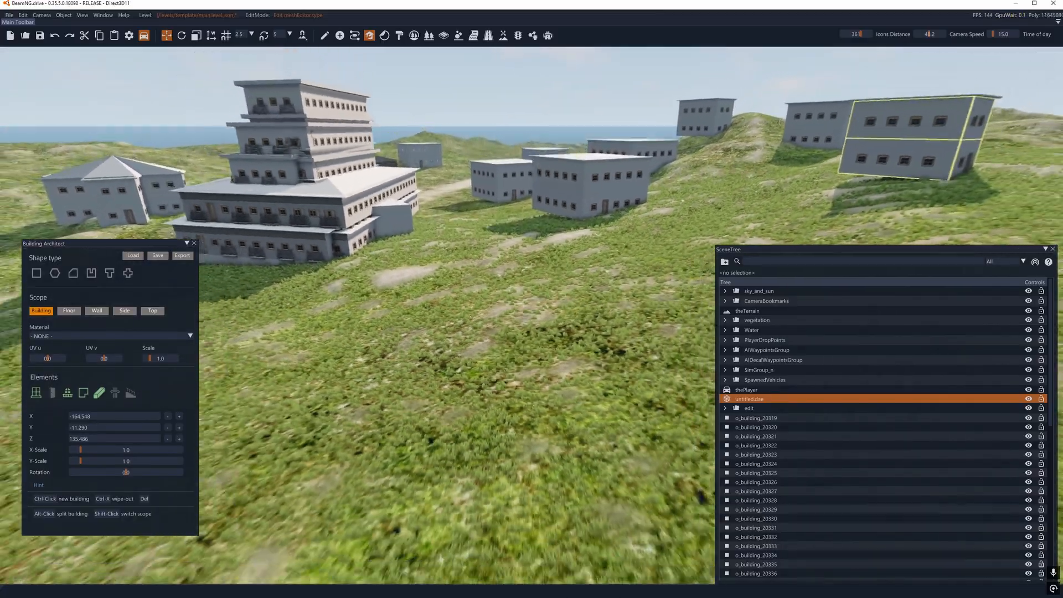
right_click_drag(453, 249, 459, 241)
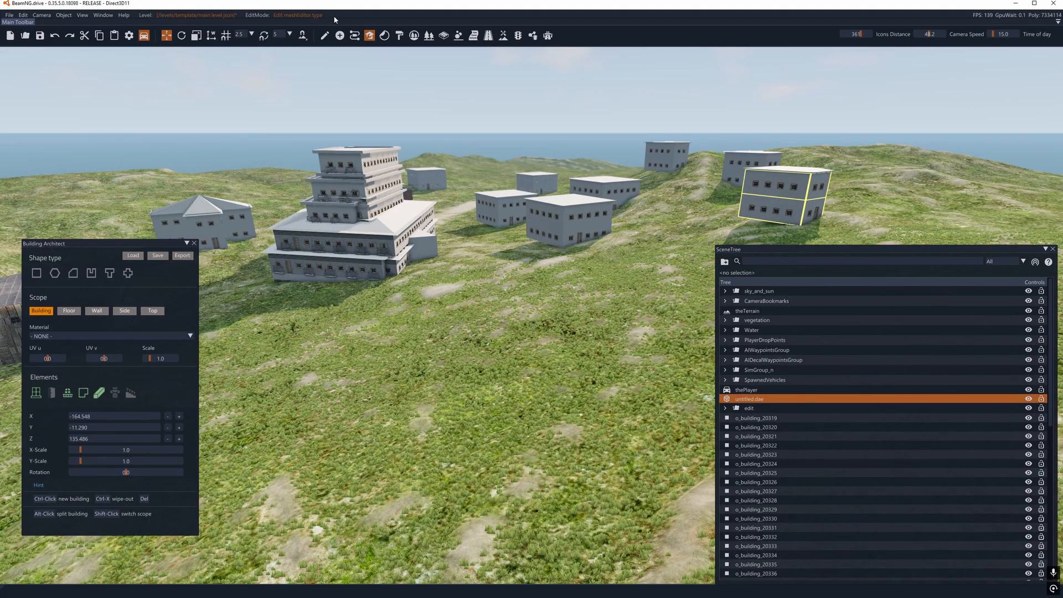
Exit and reopen the Building Architect, and fly around the generated buildings to examine them from several sides
left_click(371, 39)
left_click(371, 40)
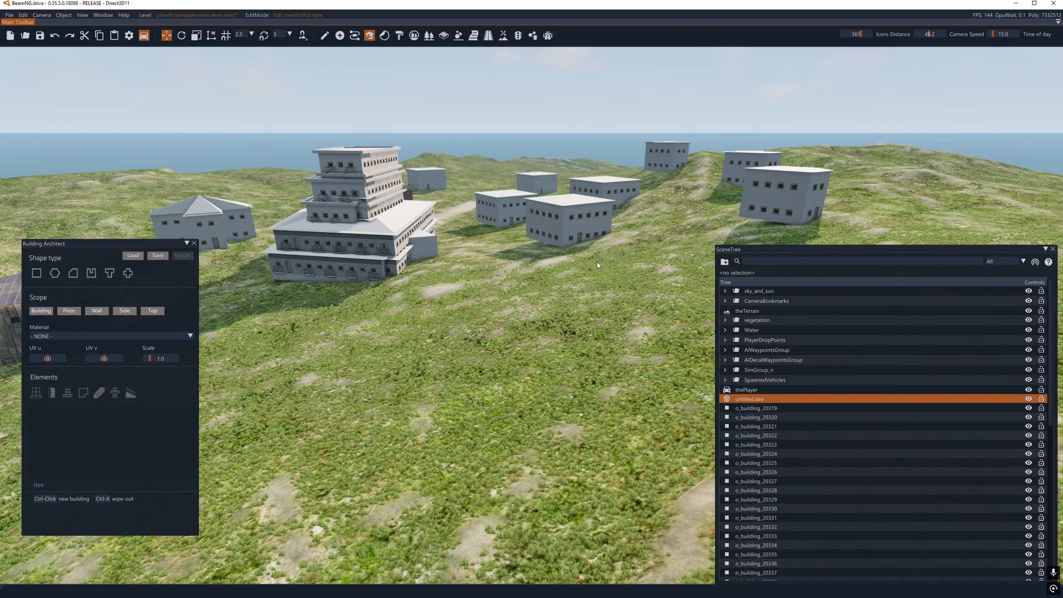
right_click_drag(499, 332, 302, 310)
key("w")
key("s")
key("s")
key("w")
key("w")
key("d")
key("w")
key("d")
key("s")
key("w")
key("s")
key("w")
key("s")
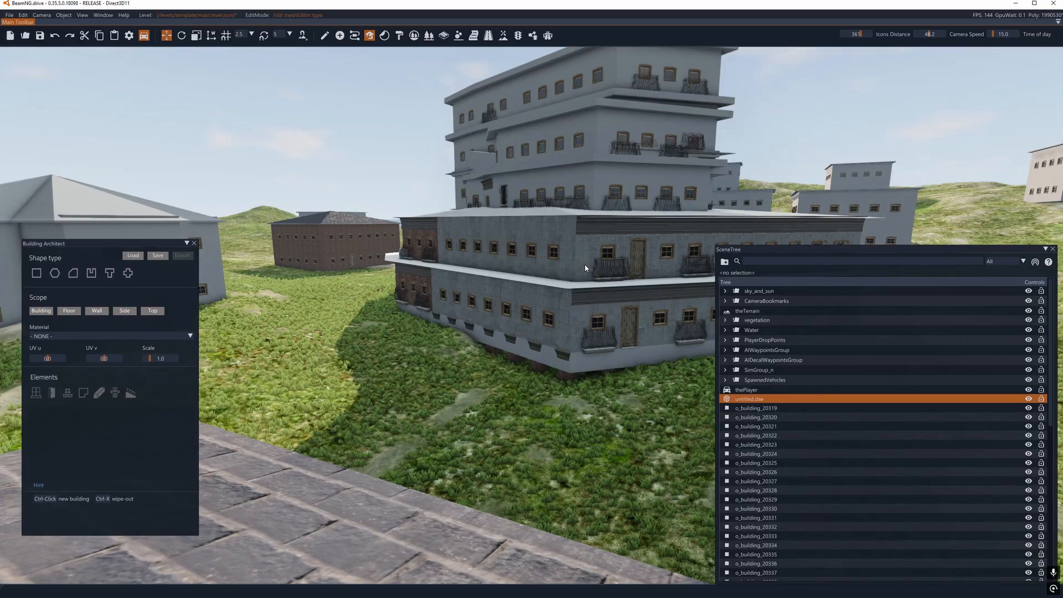
right_click_drag(586, 268, 454, 288)
key("d")
key("s")
key("a")
mouse_move(523, 247)
right_mouse_down()
mouse_move(485, 243)
mouse_move(524, 257)
mouse_move(507, 259)
right_mouse_up()
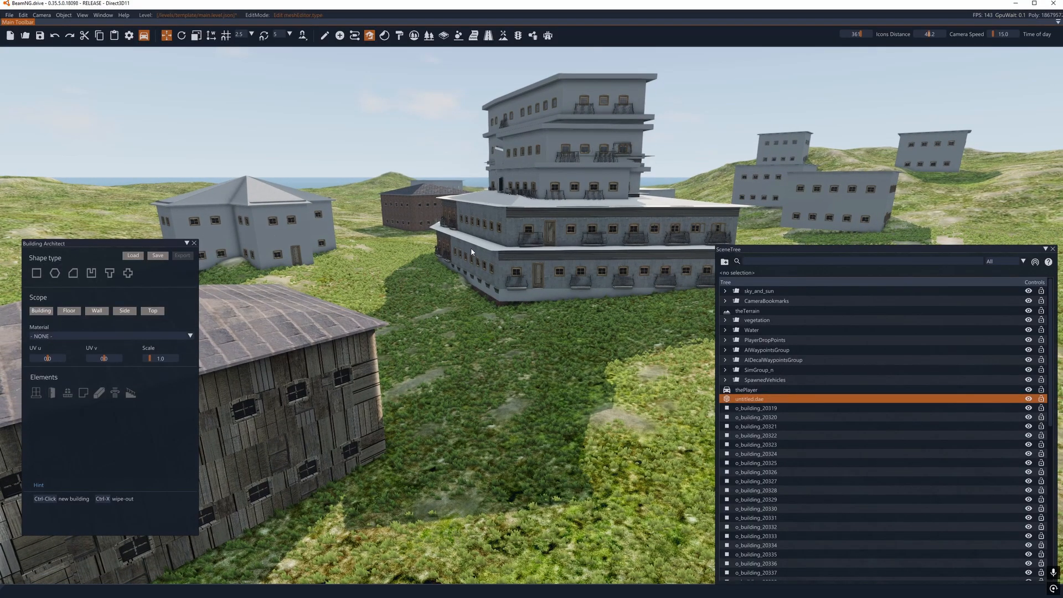
right_click_drag(471, 250, 408, 266)
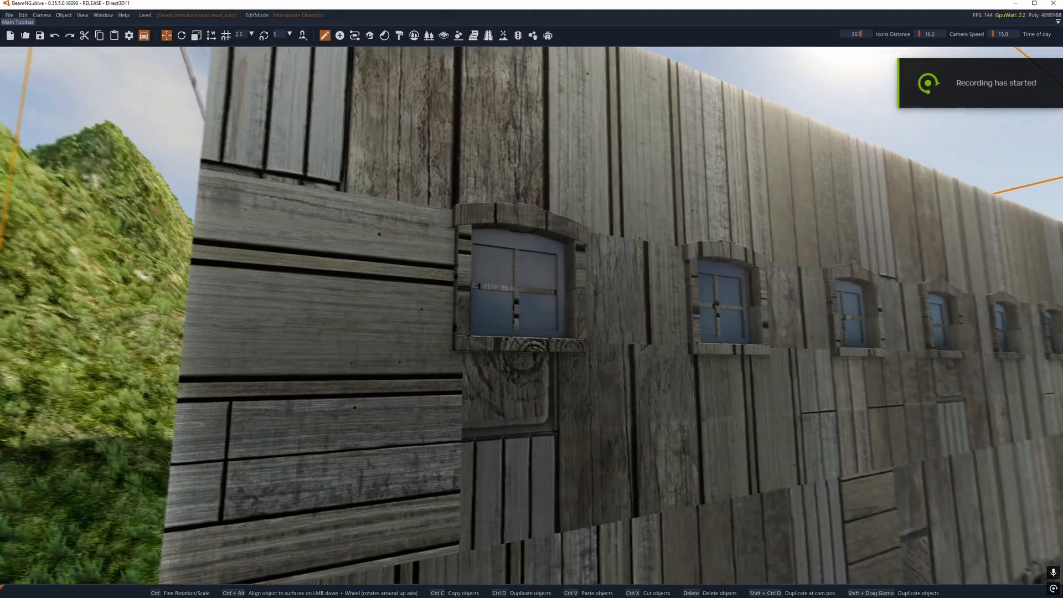
Fly close to the wooden building's wall and examine its planks, window frames and glass
right_click_drag(531, 315, 554, 305)
key("w")
right_click_drag(354, 277, 354, 328)
key("s")
key("s")
right_click_drag(449, 299, 277, 293)
Open the Material Editor over the wooden wall and choose the m_wood_frame_trim_01 material
left_click(108, 16)
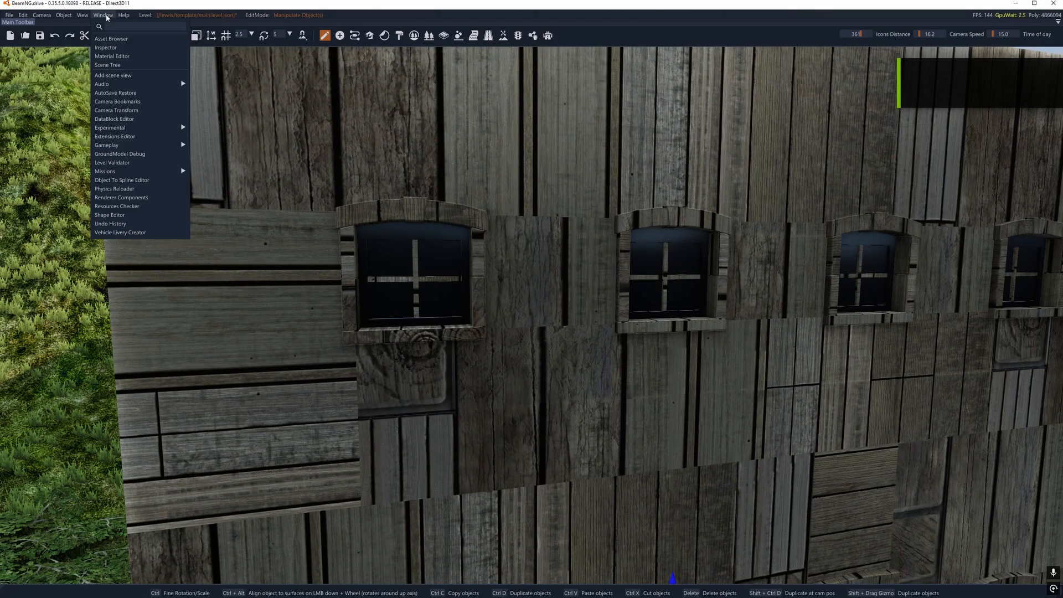
left_click(124, 56)
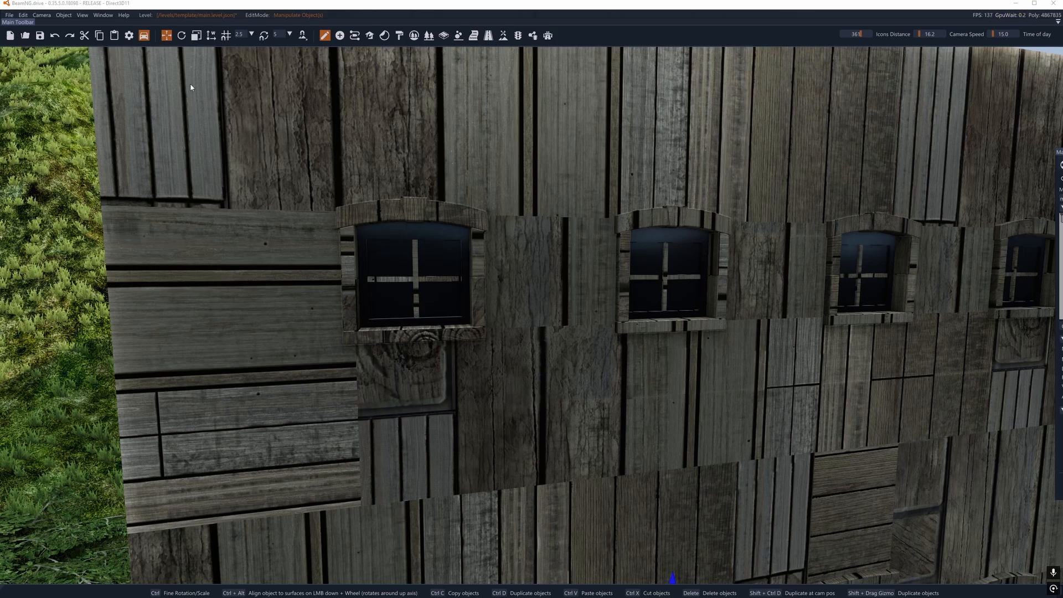
left_click_drag(1060, 154, 541, 168)
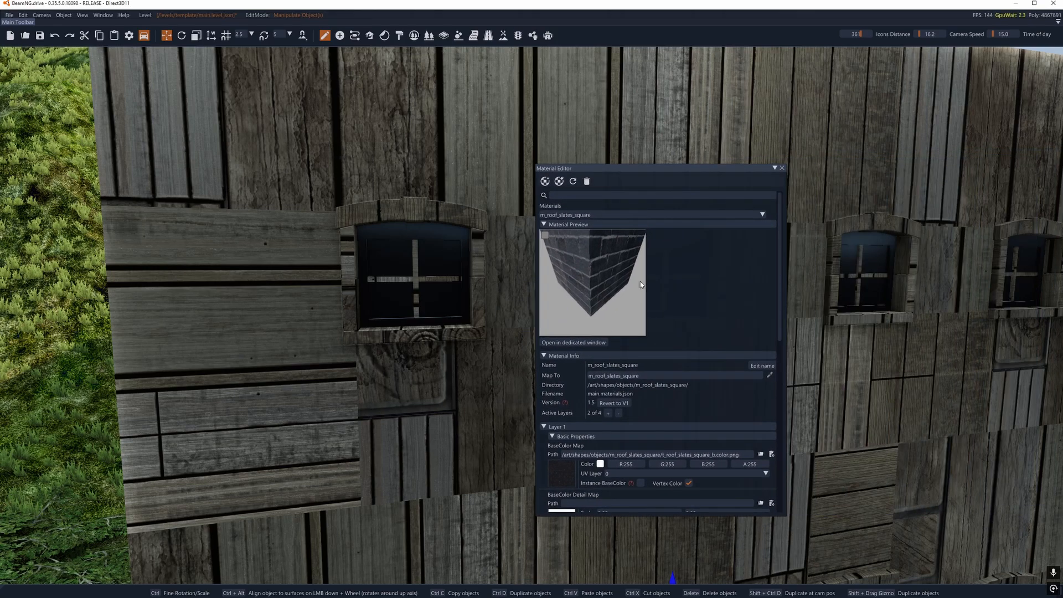
scroll(570, 287, "down", 3)
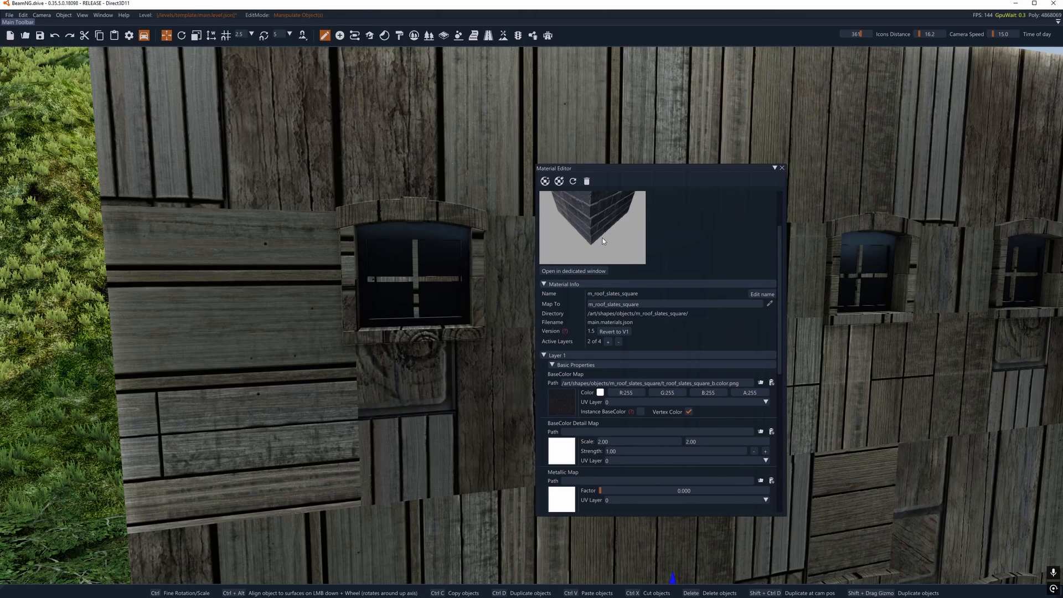
scroll(570, 287, "up", 3)
left_click(592, 215)
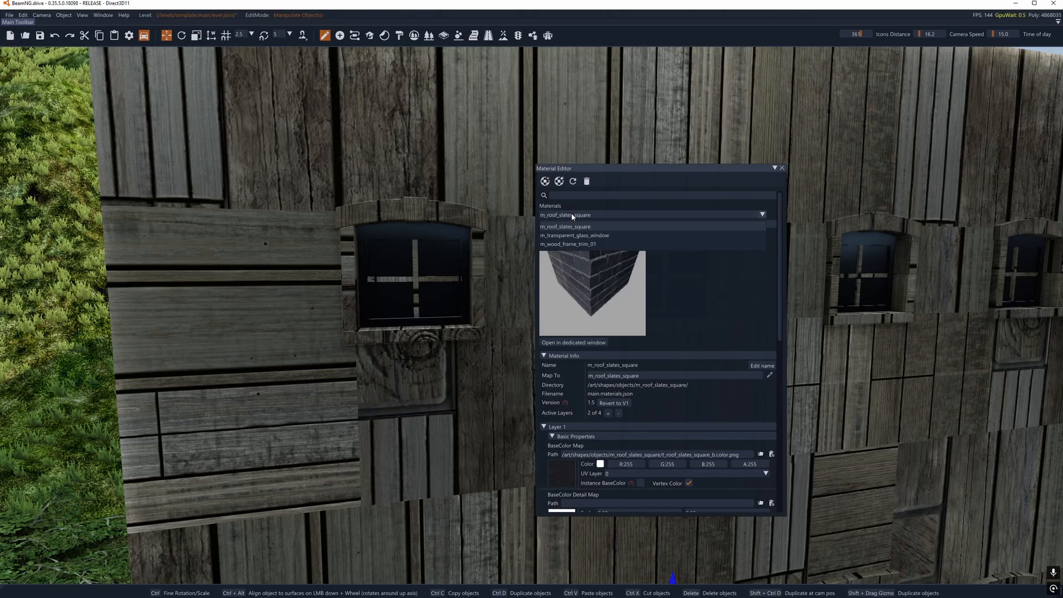
left_click(610, 244)
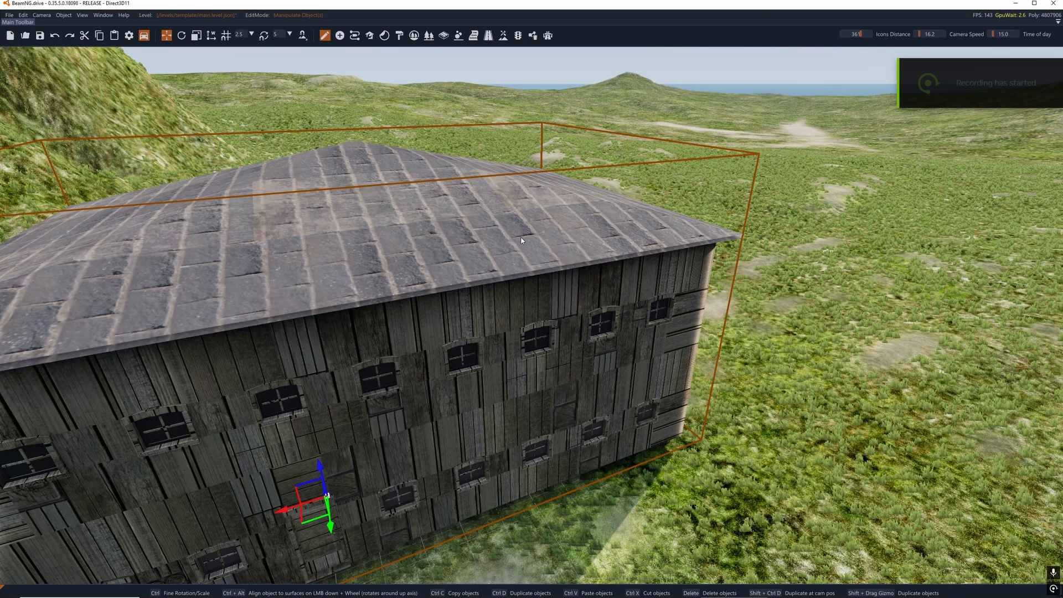
Fly around the wooden building to examine its slate roof and the recess between its wings
key("w")
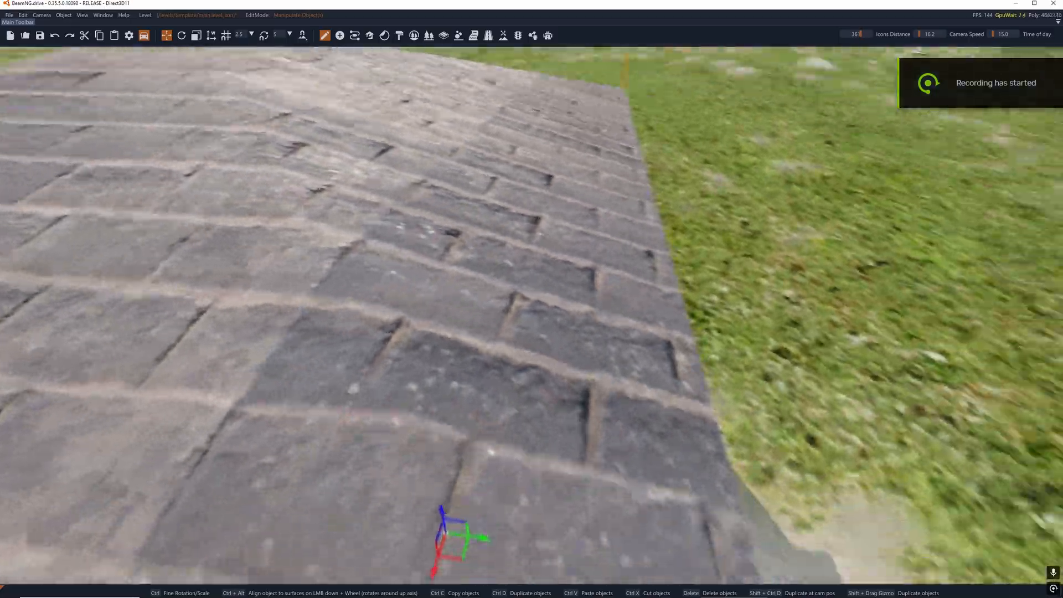
key("s")
key("a")
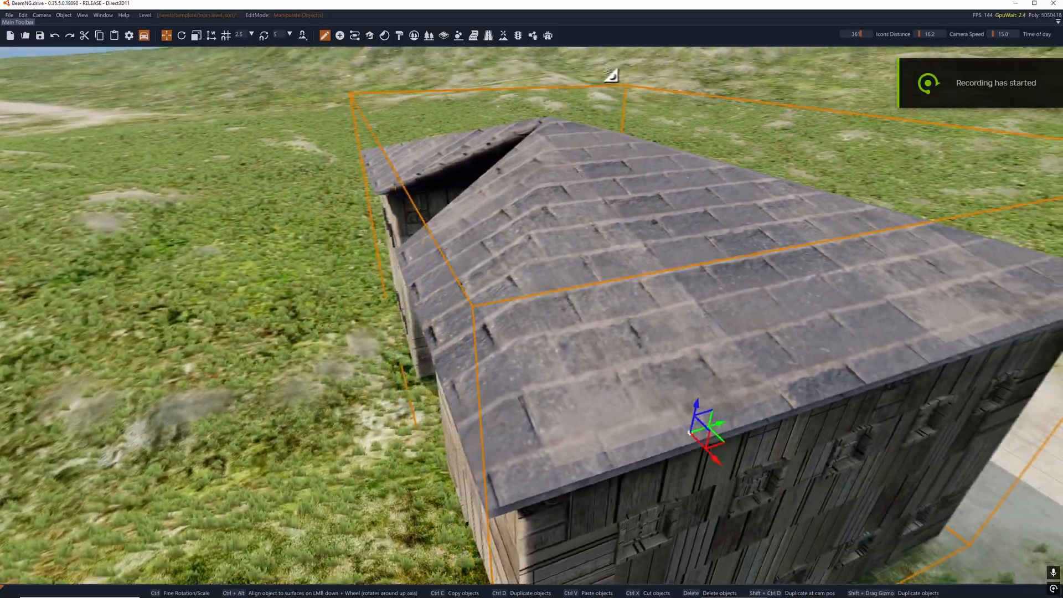
key("s")
key("a")
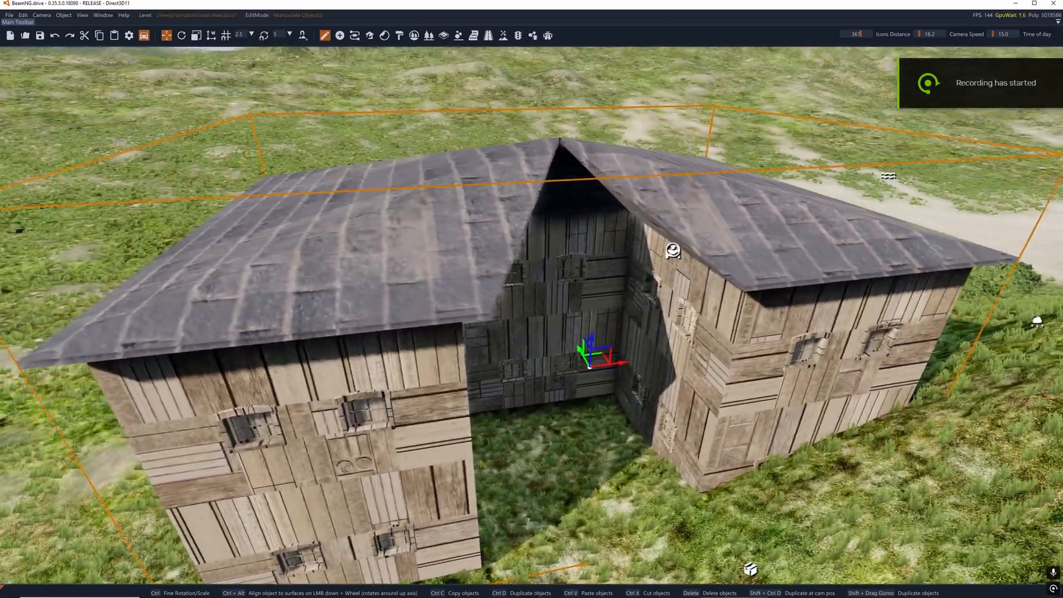
key("a")
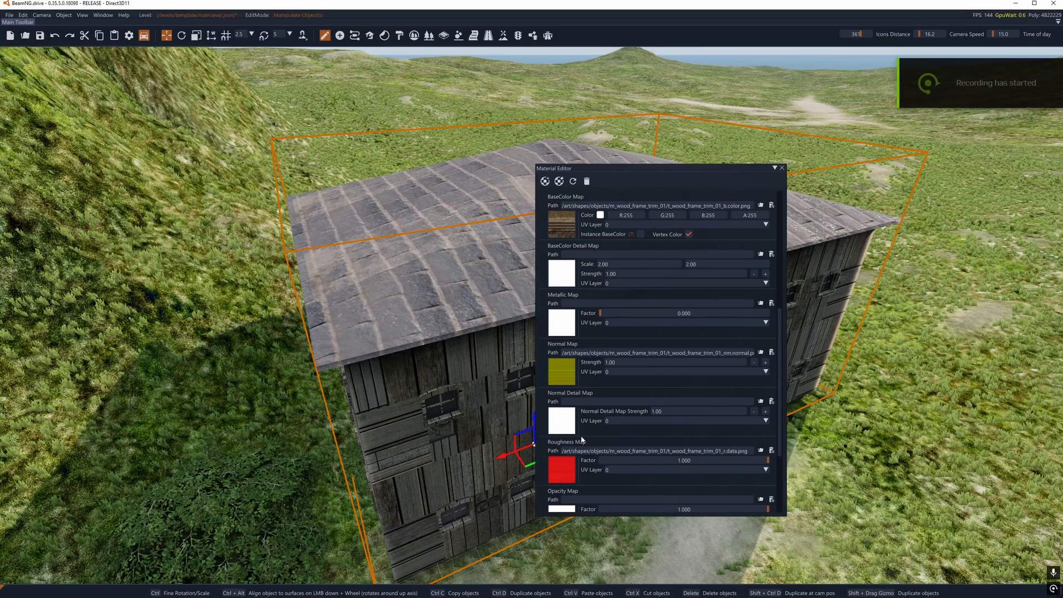
Review the base color, normal and roughness maps of m_wood_frame_trim_01 in the Material Editor
scroll(581, 440, "up", 5)
scroll(582, 224, "down", 3)
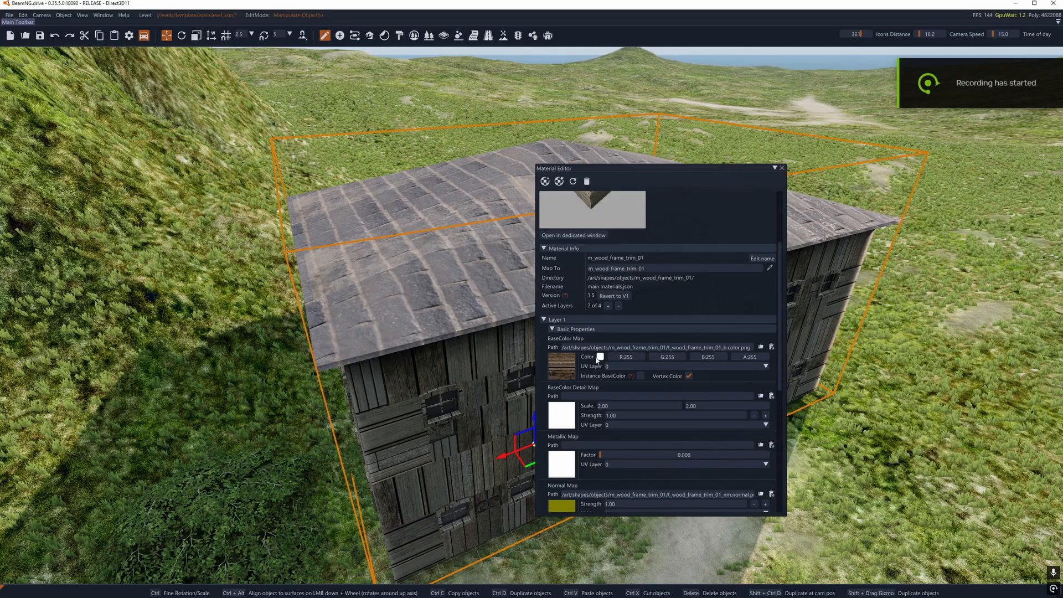
scroll(609, 390, "down", 2)
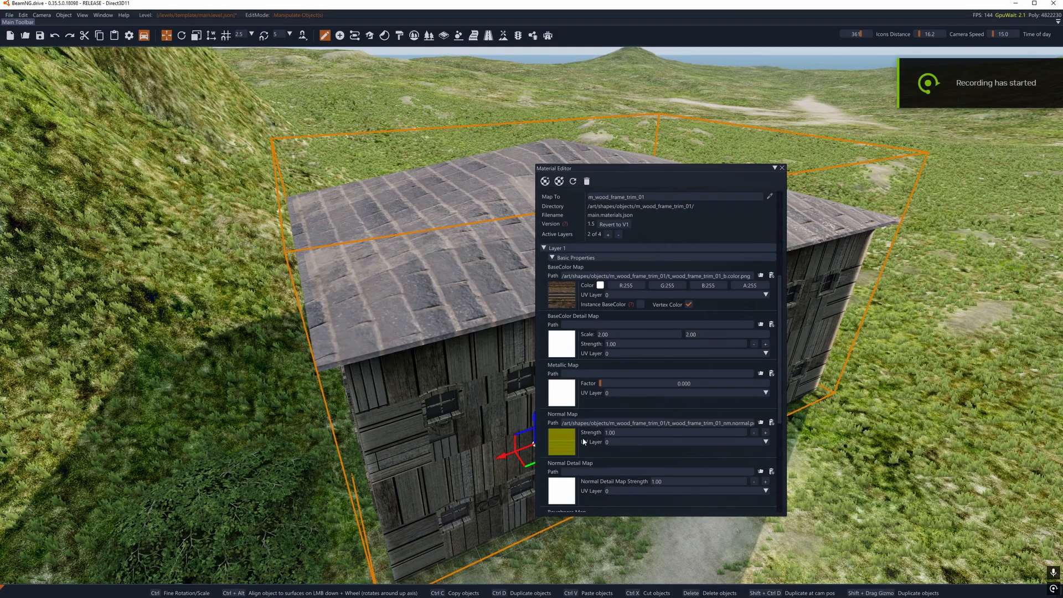
scroll(581, 448, "down", 2)
mouse_move(571, 474)
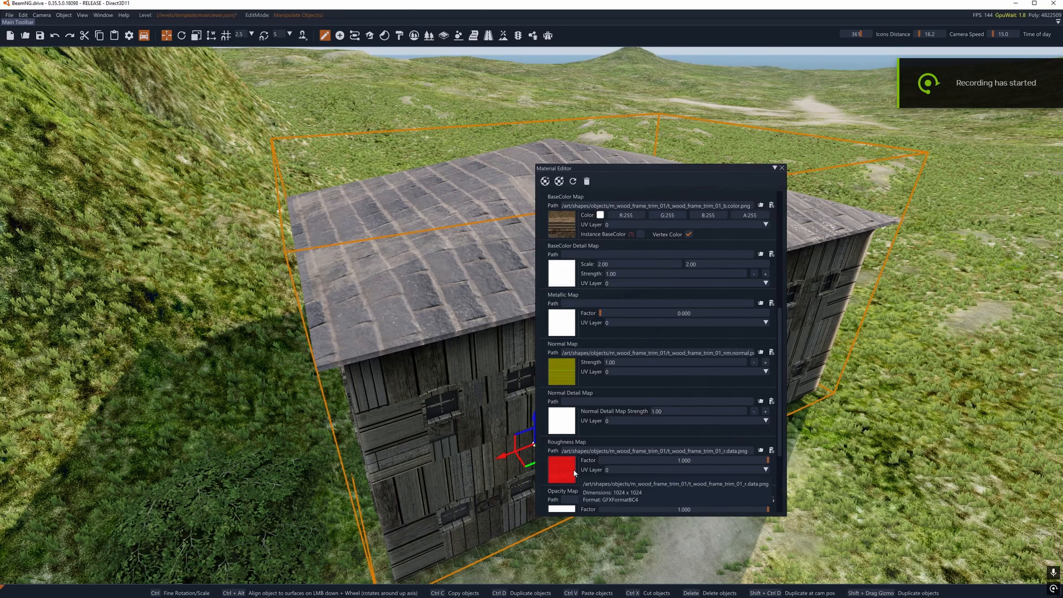